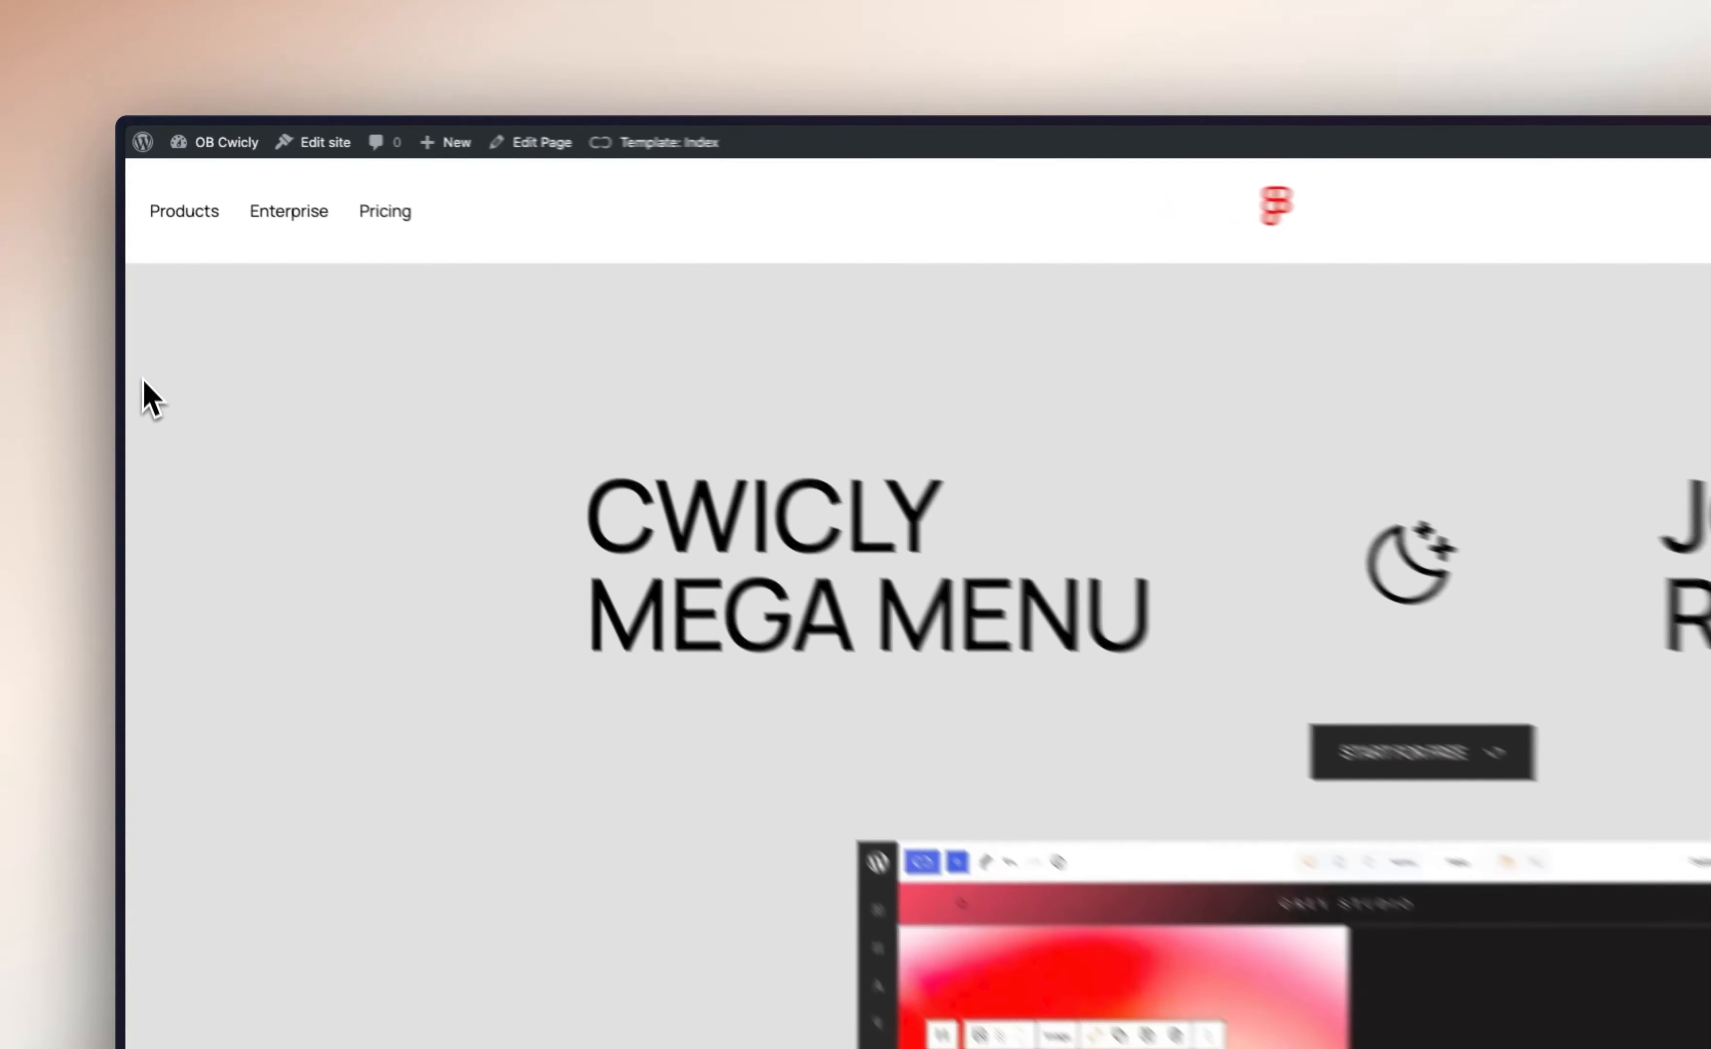
Switch to the header template part, delete its existing Section with the old navigation, and save the header
{"action": "mouse_move", "coordinate": [126, 427]}
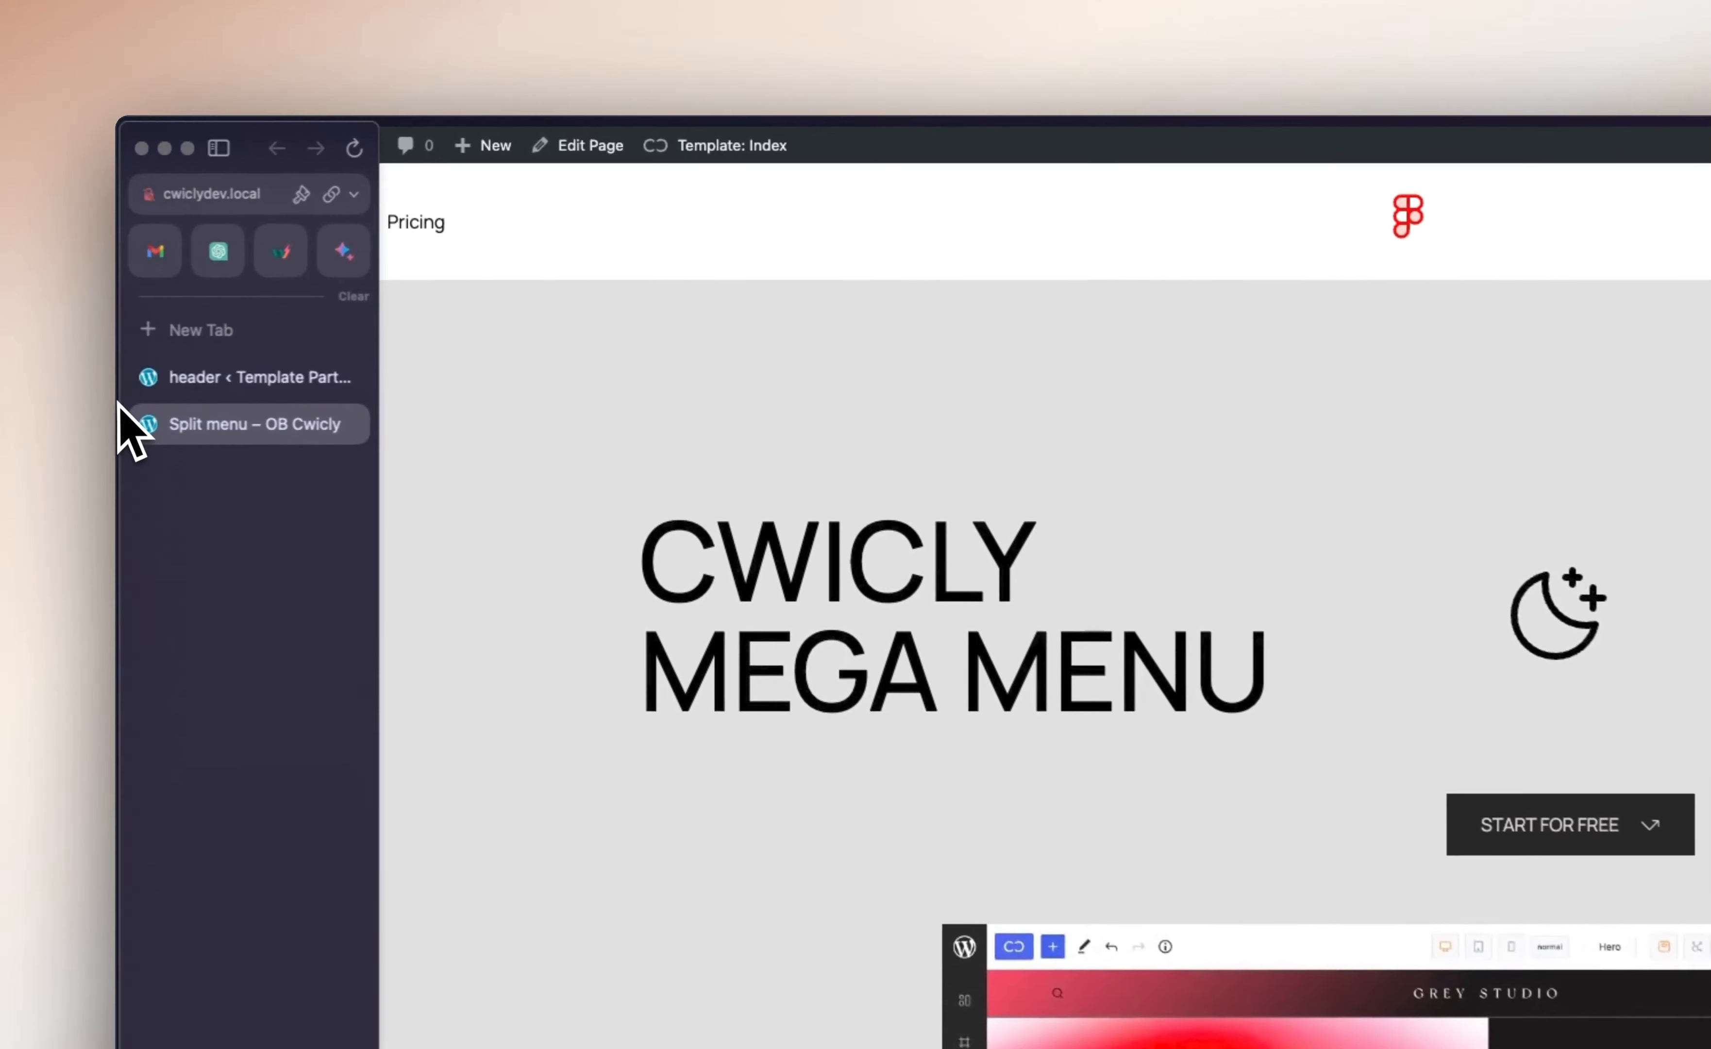
{"action": "left_click", "coordinate": [179, 384]}
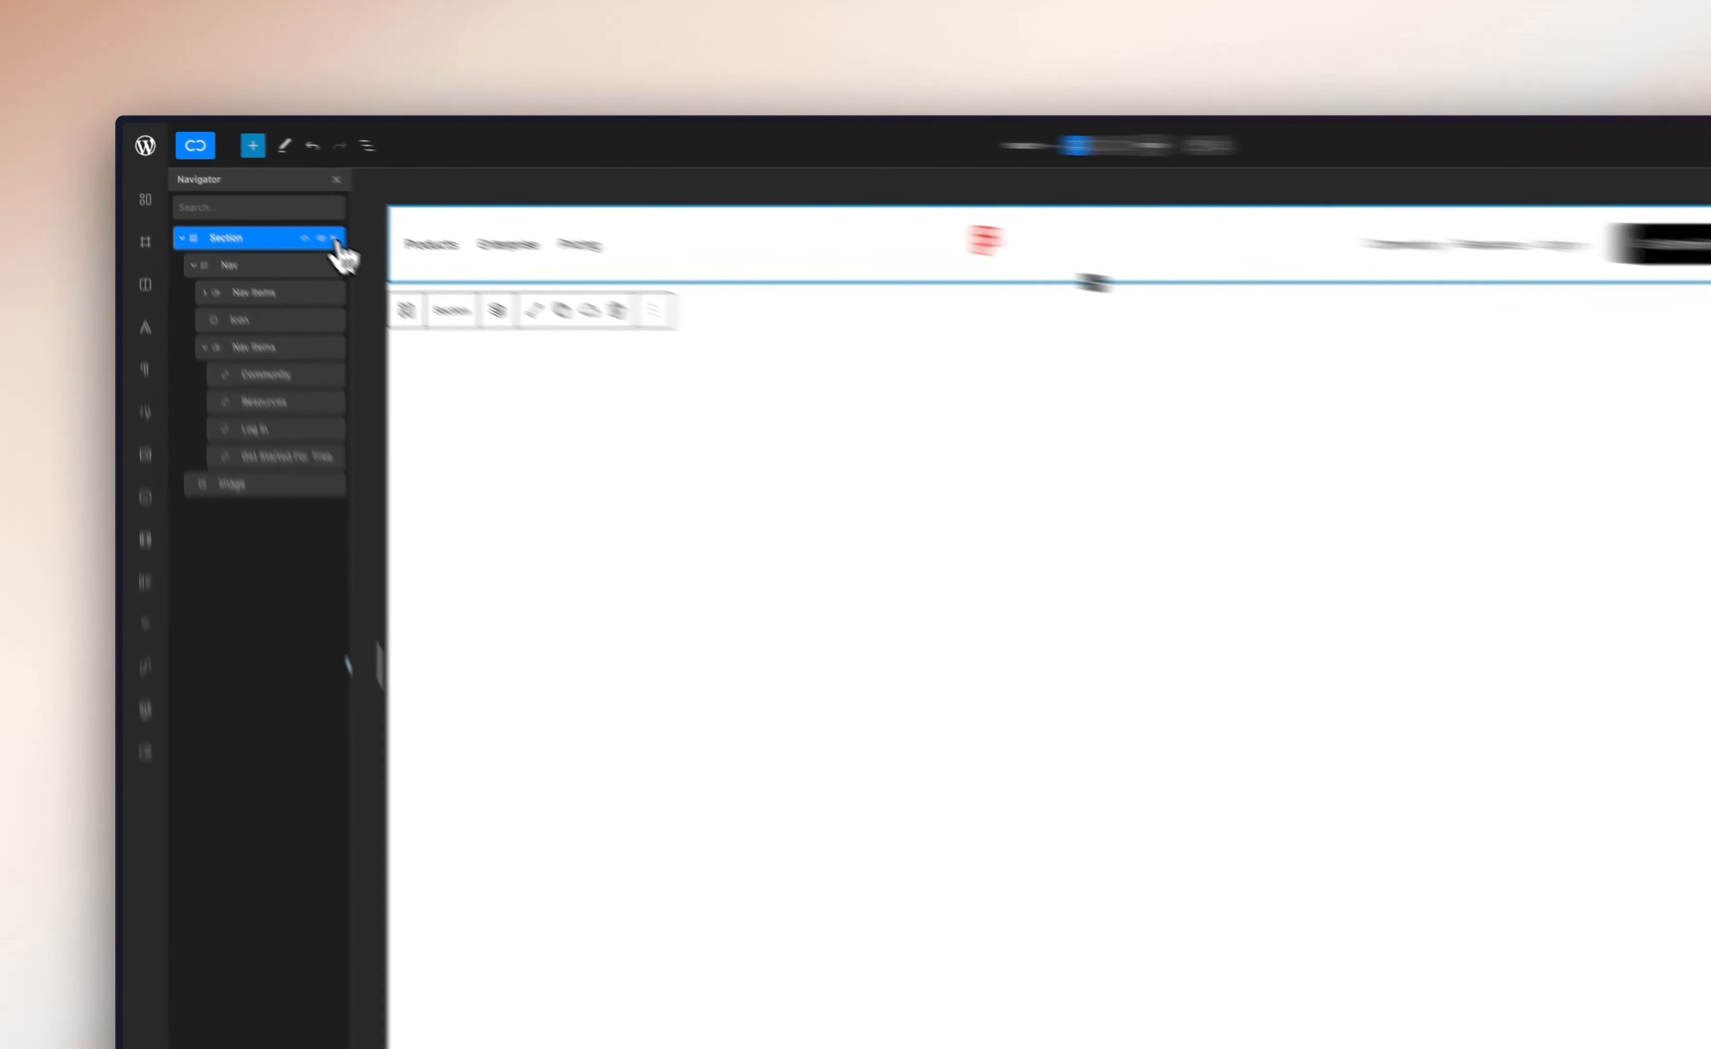
{"action": "left_click", "coordinate": [283, 211]}
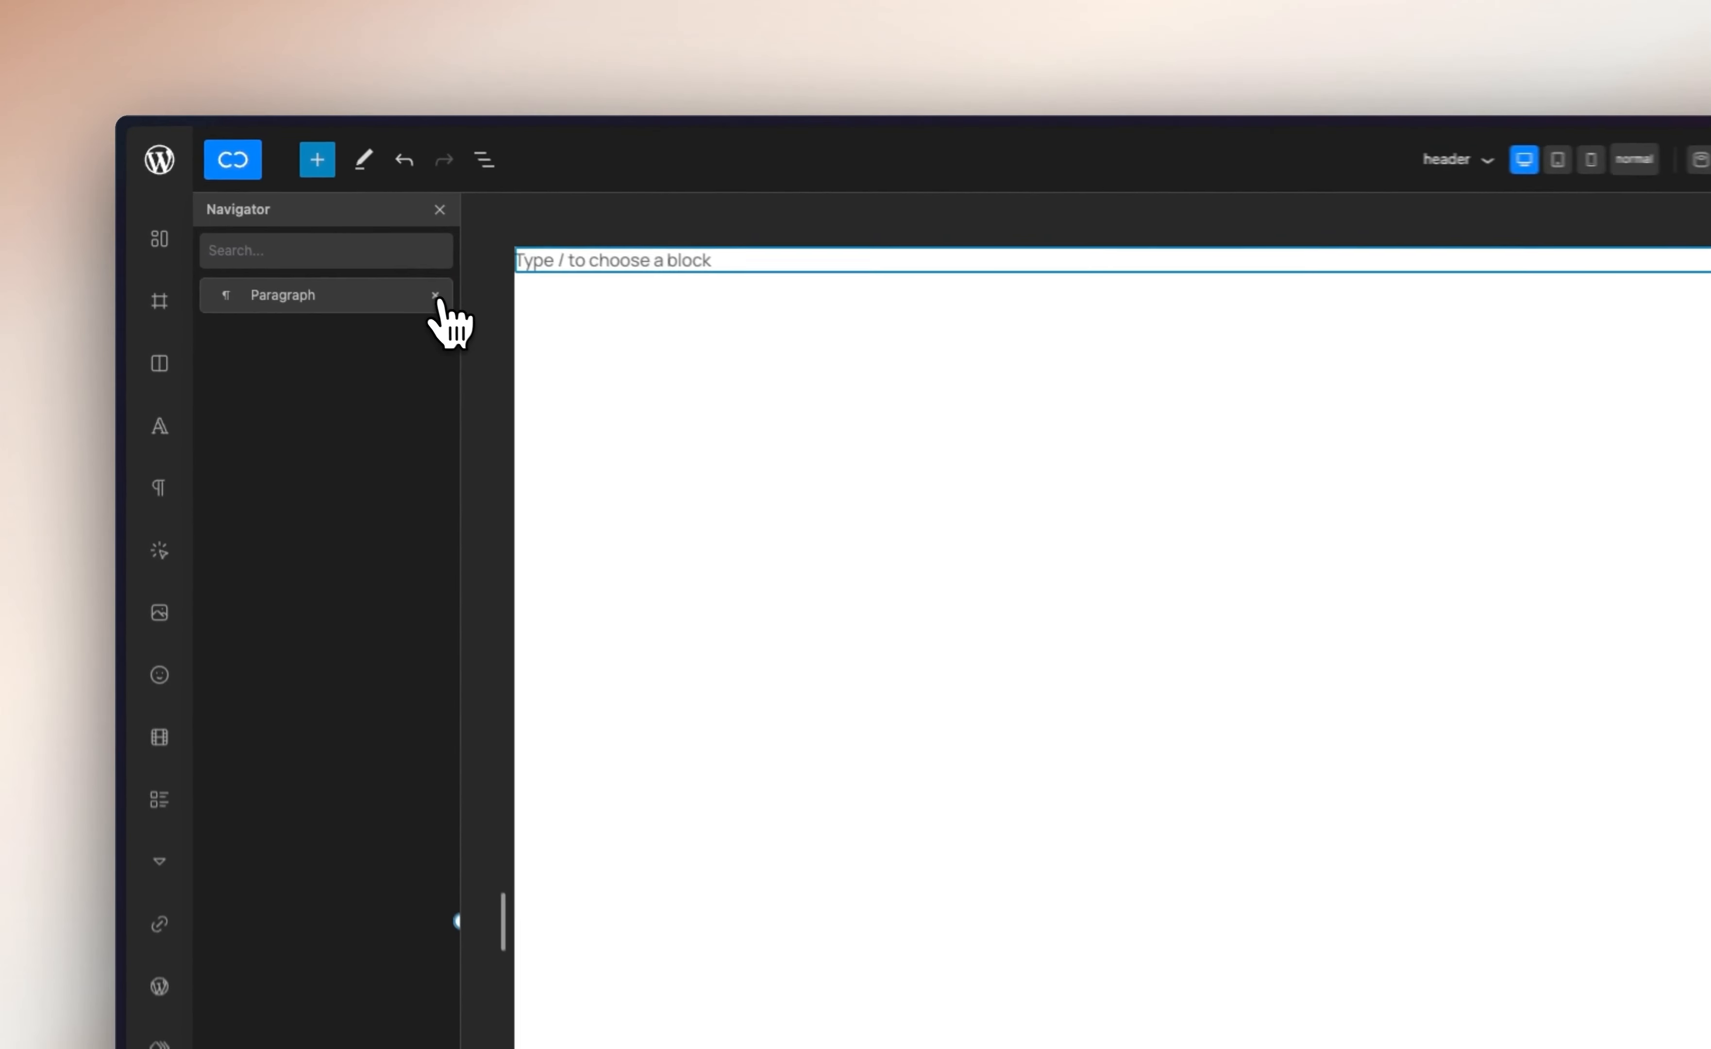
{"action": "left_click", "coordinate": [1444, 165]}
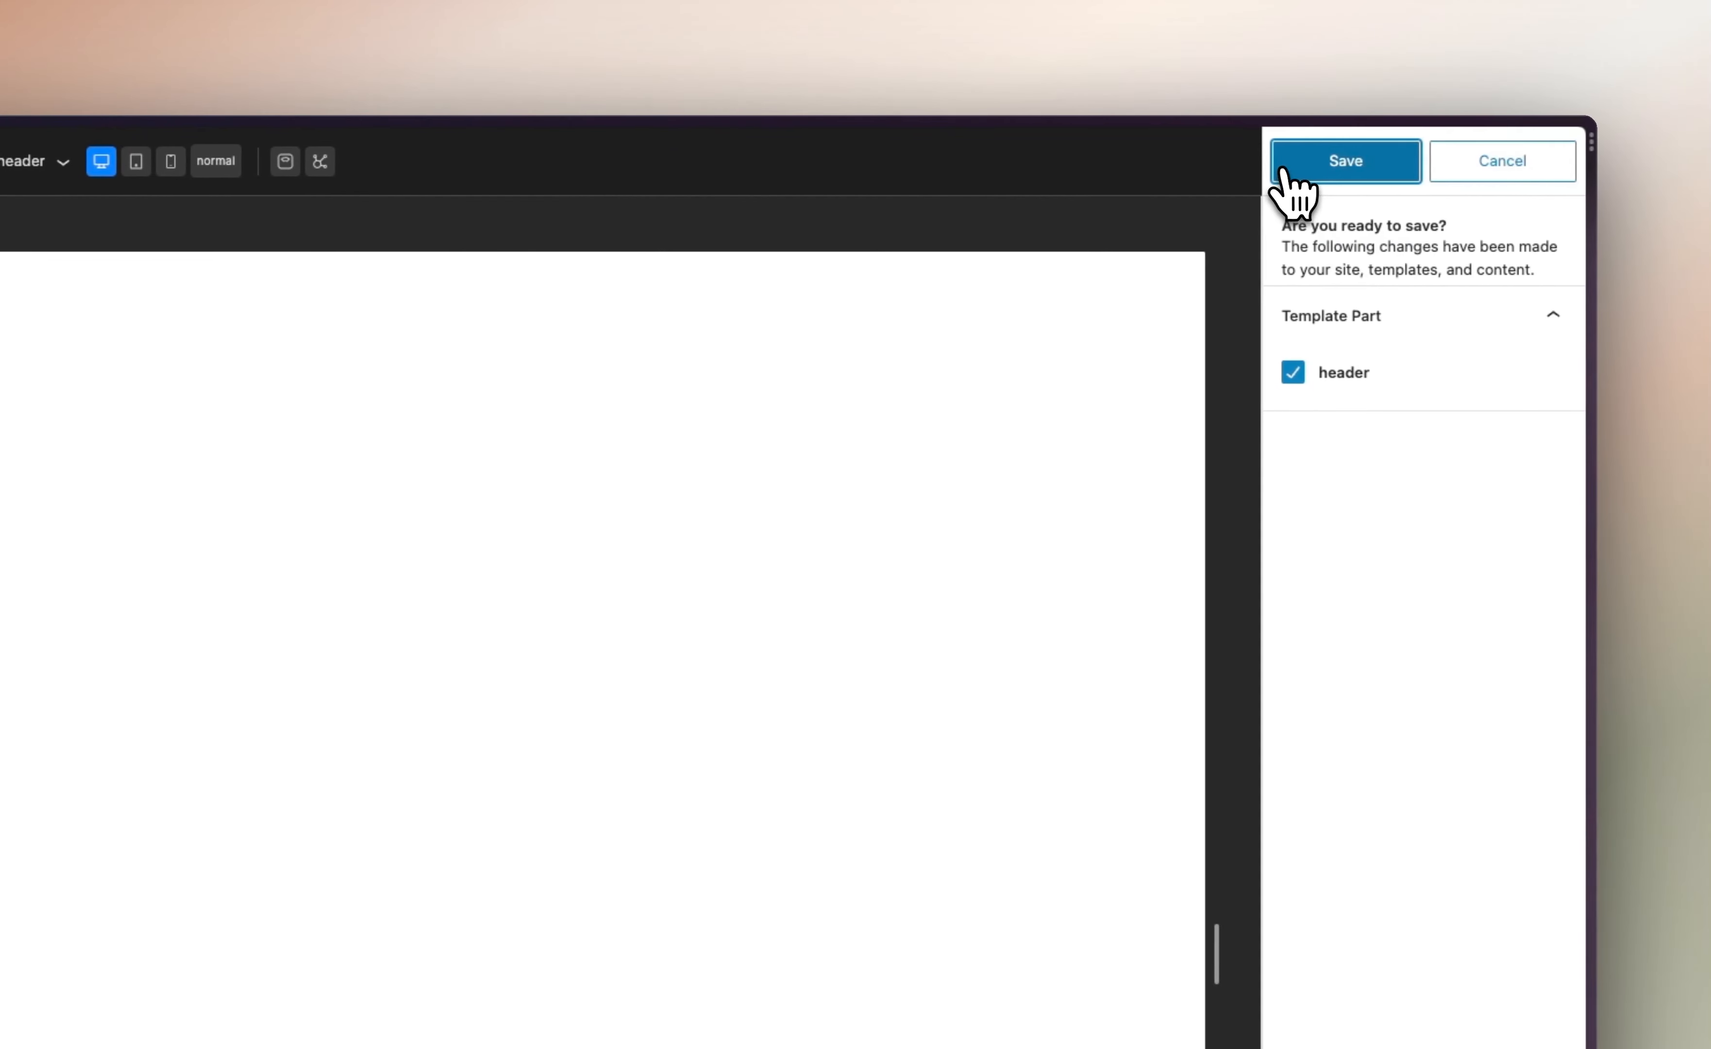
{"action": "left_click", "coordinate": [1444, 165]}
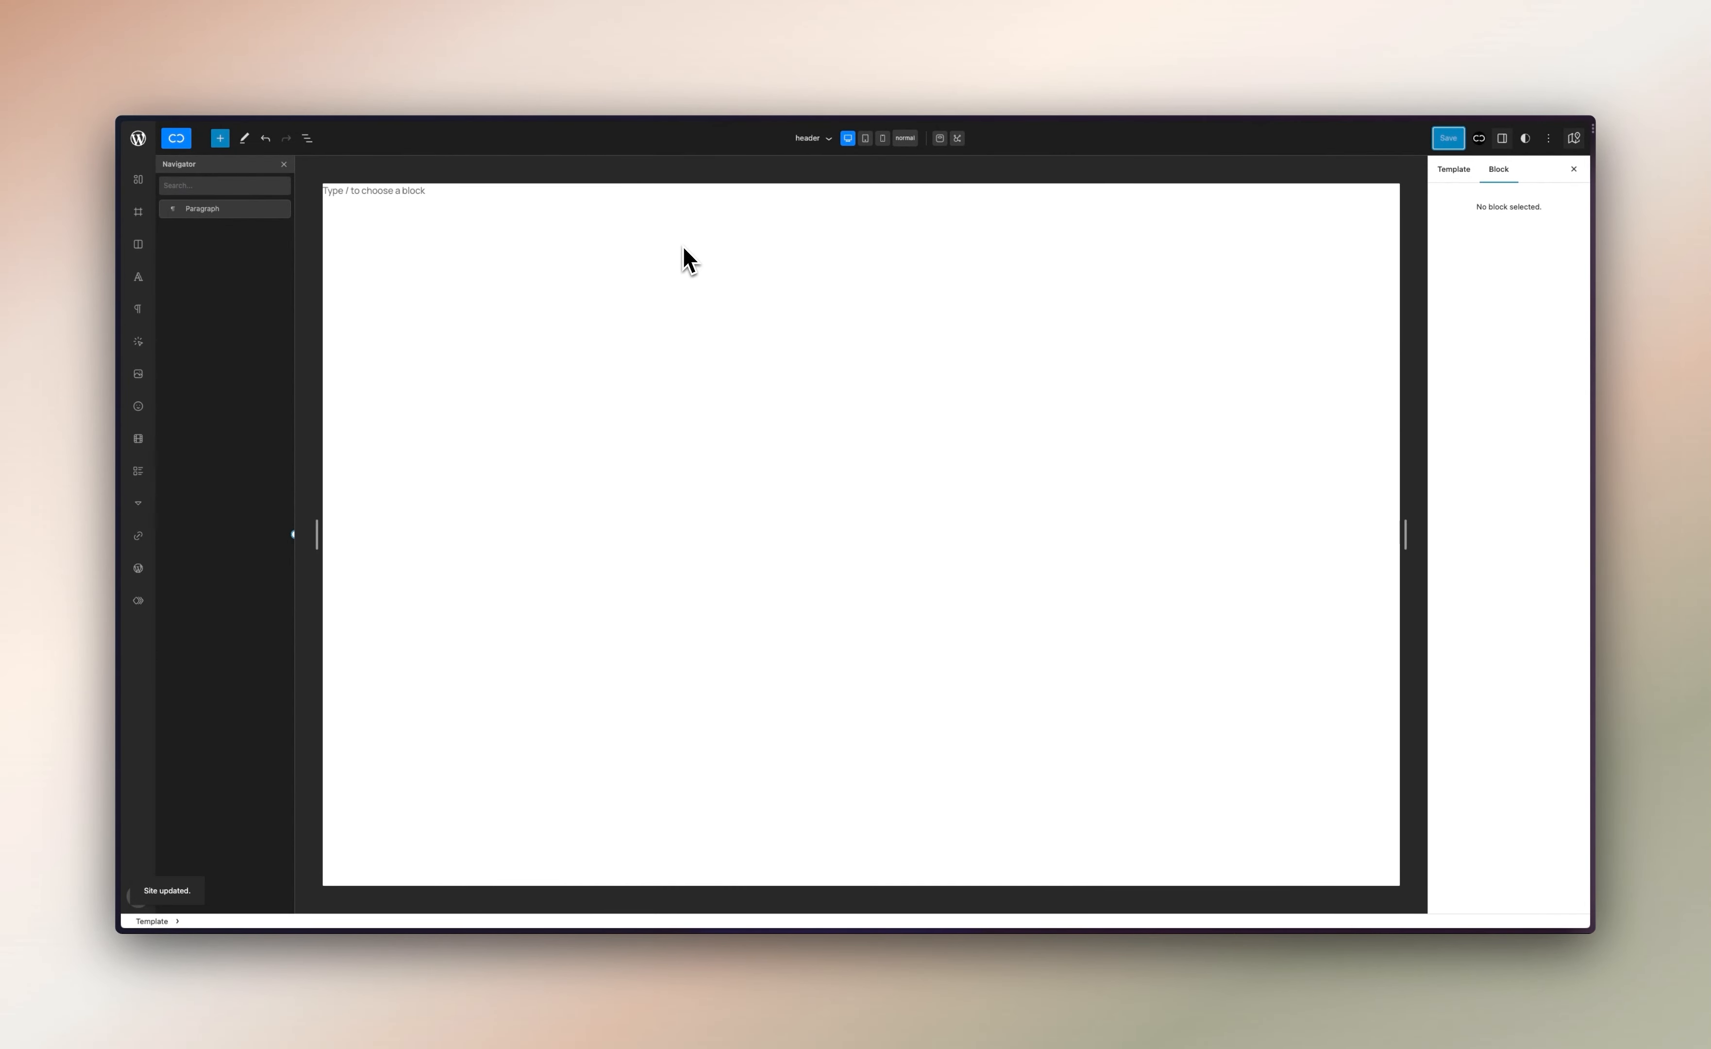
Add a Section block to the header and delete the empty Paragraph block
{"action": "mouse_move", "coordinate": [138, 200]}
{"action": "left_click", "coordinate": [143, 182]}
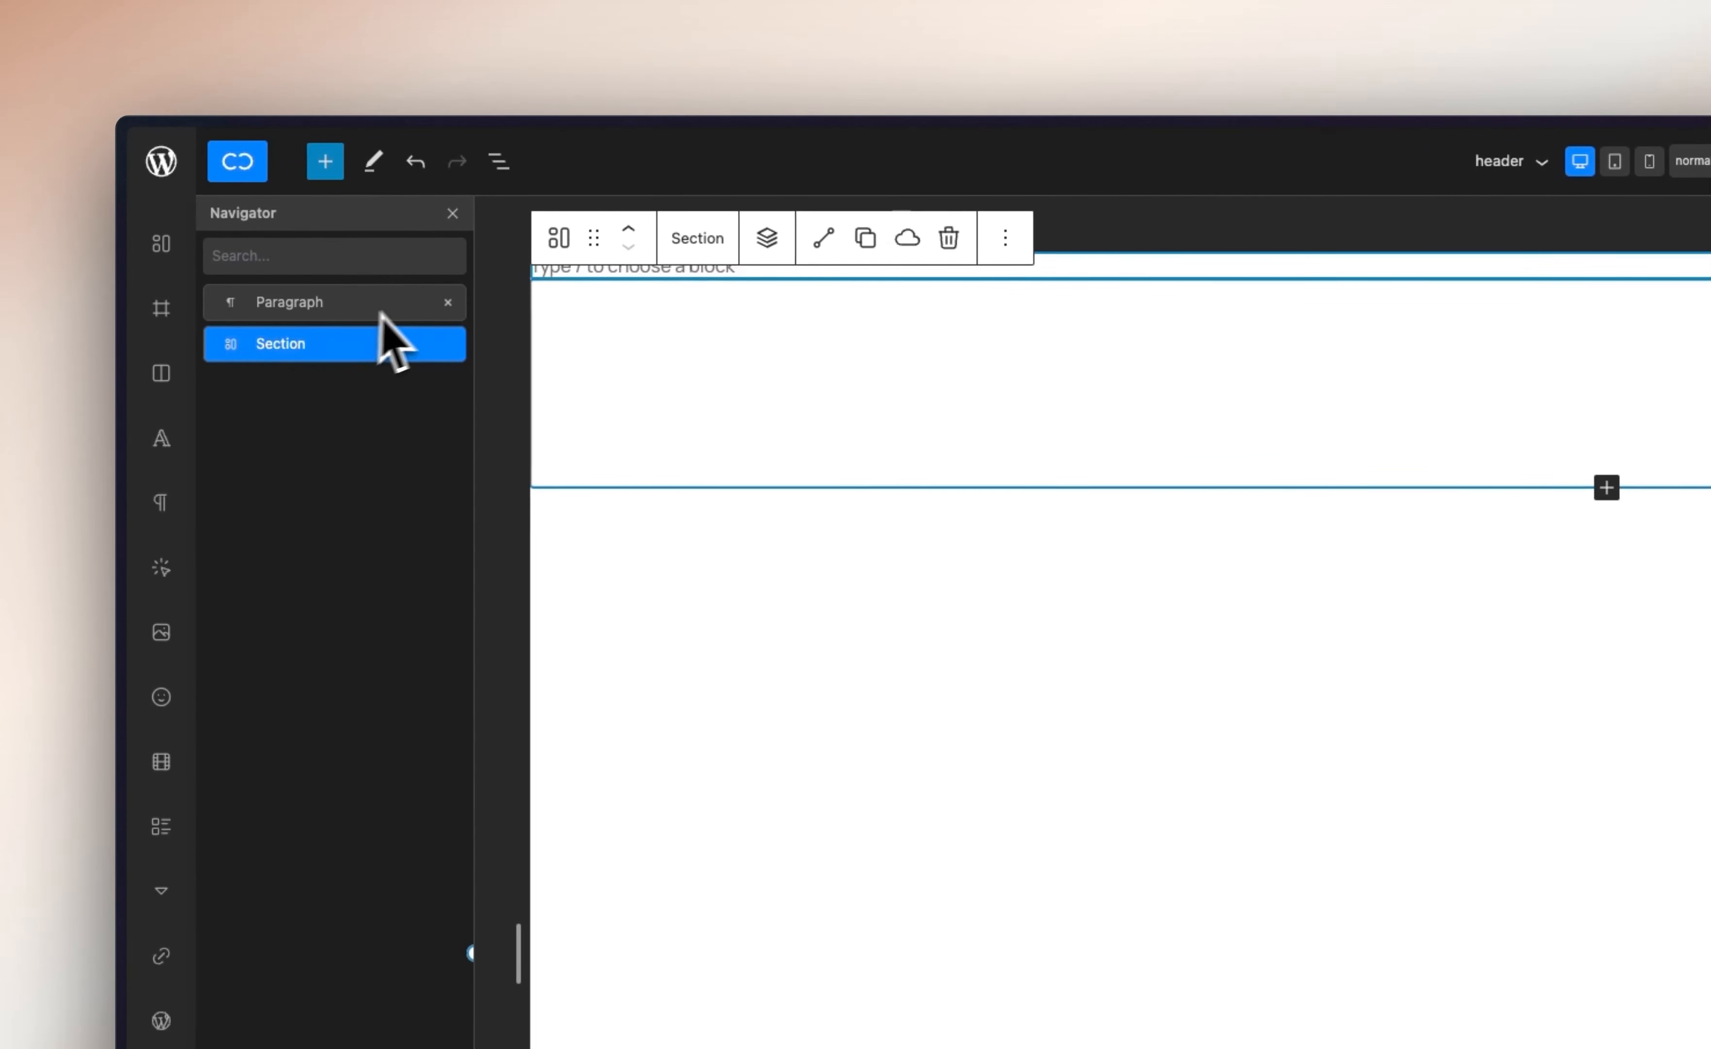
{"action": "left_click", "coordinate": [448, 304]}
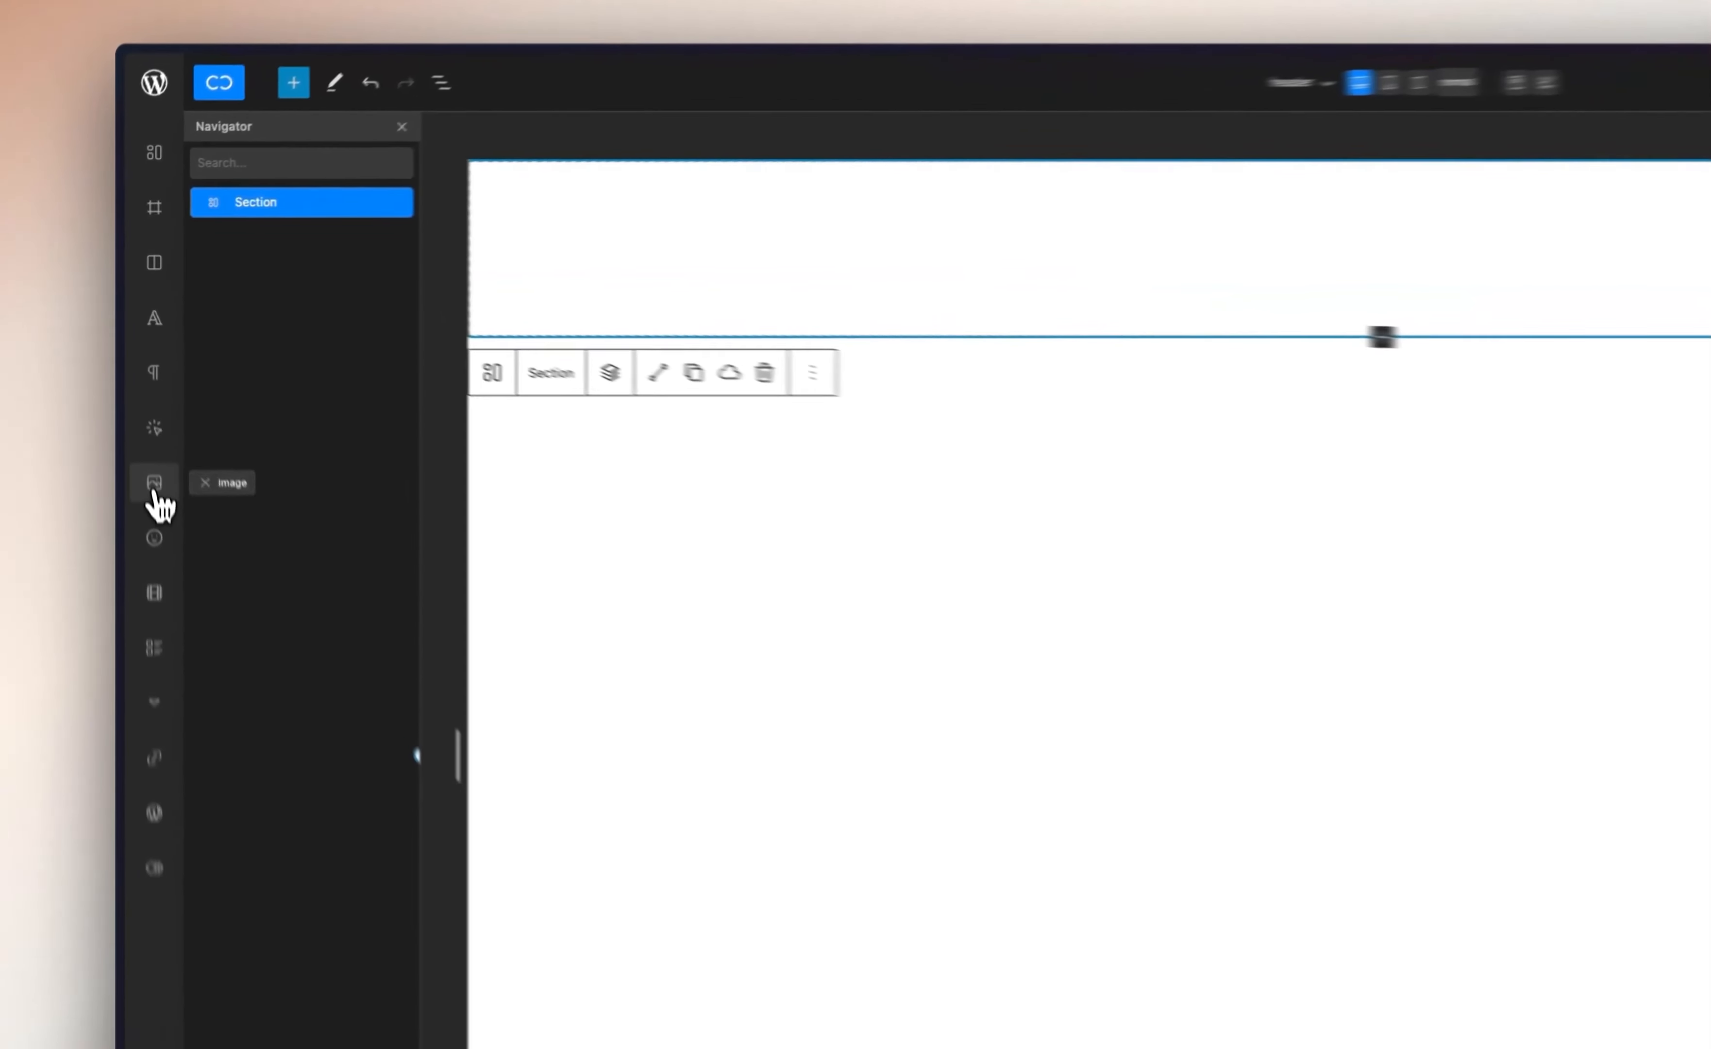
Add an Image block inside the Section and set the red logo from the media library as its source
{"action": "left_click", "coordinate": [138, 375]}
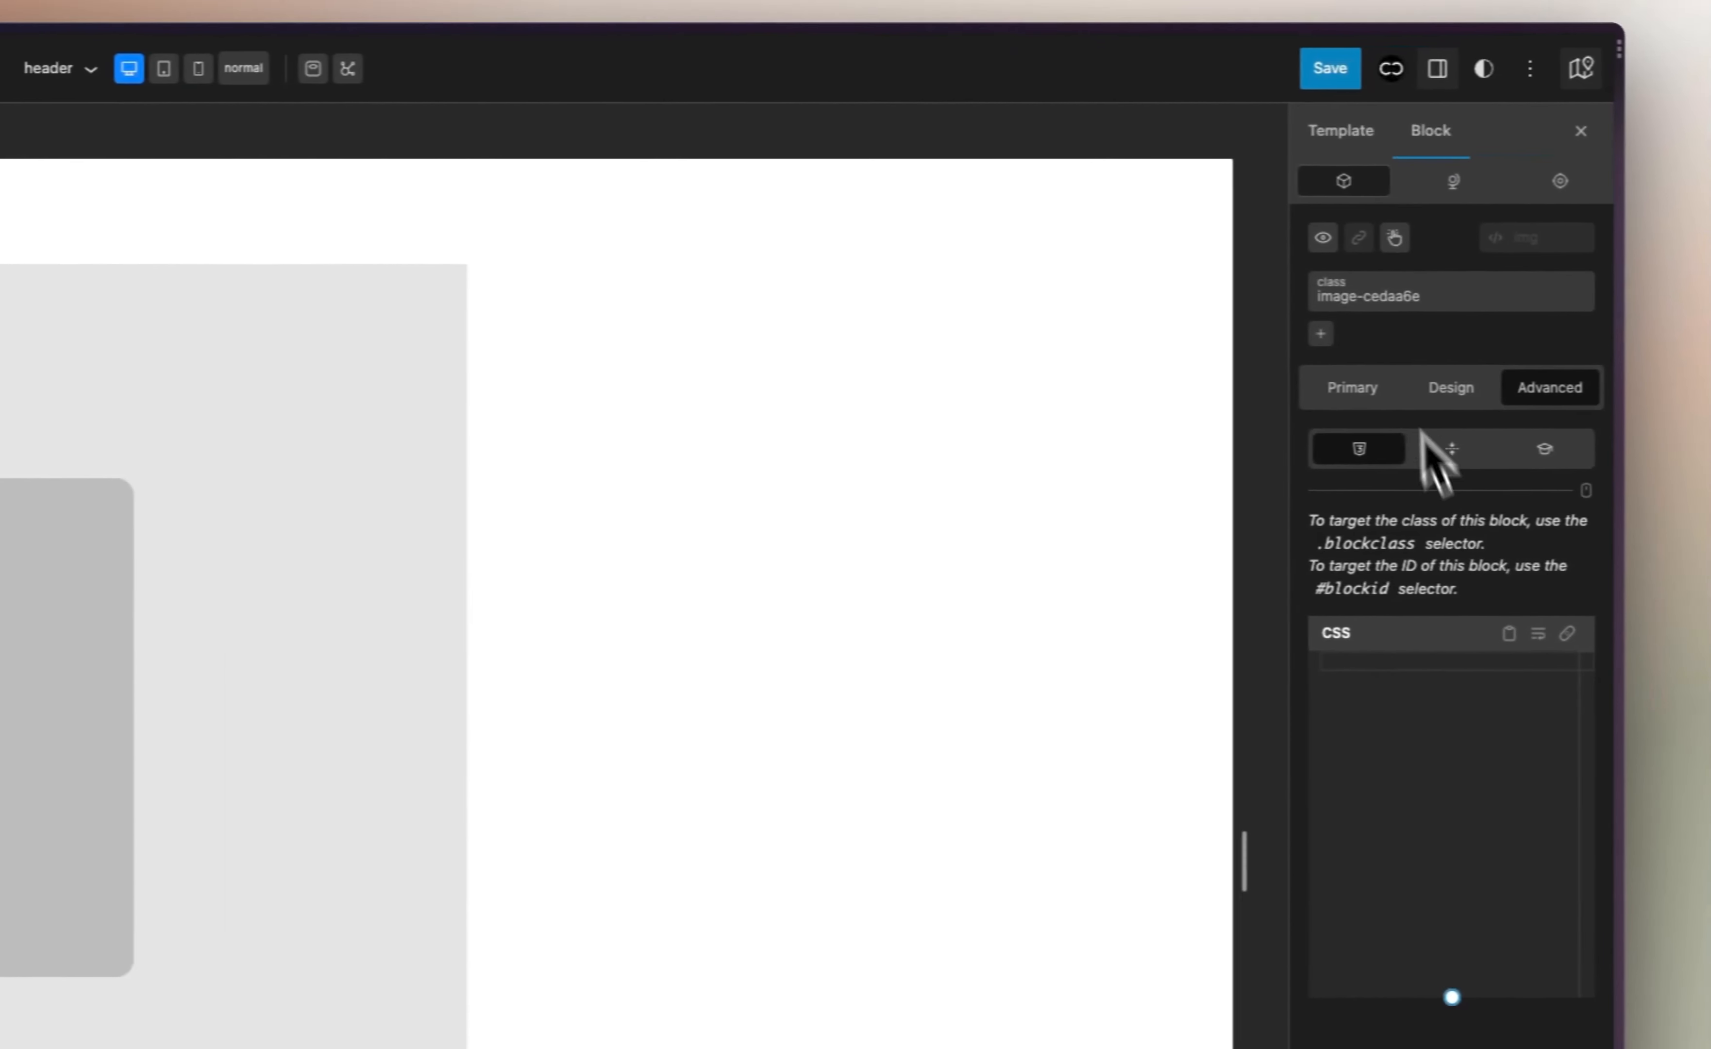
{"action": "left_click", "coordinate": [1373, 387]}
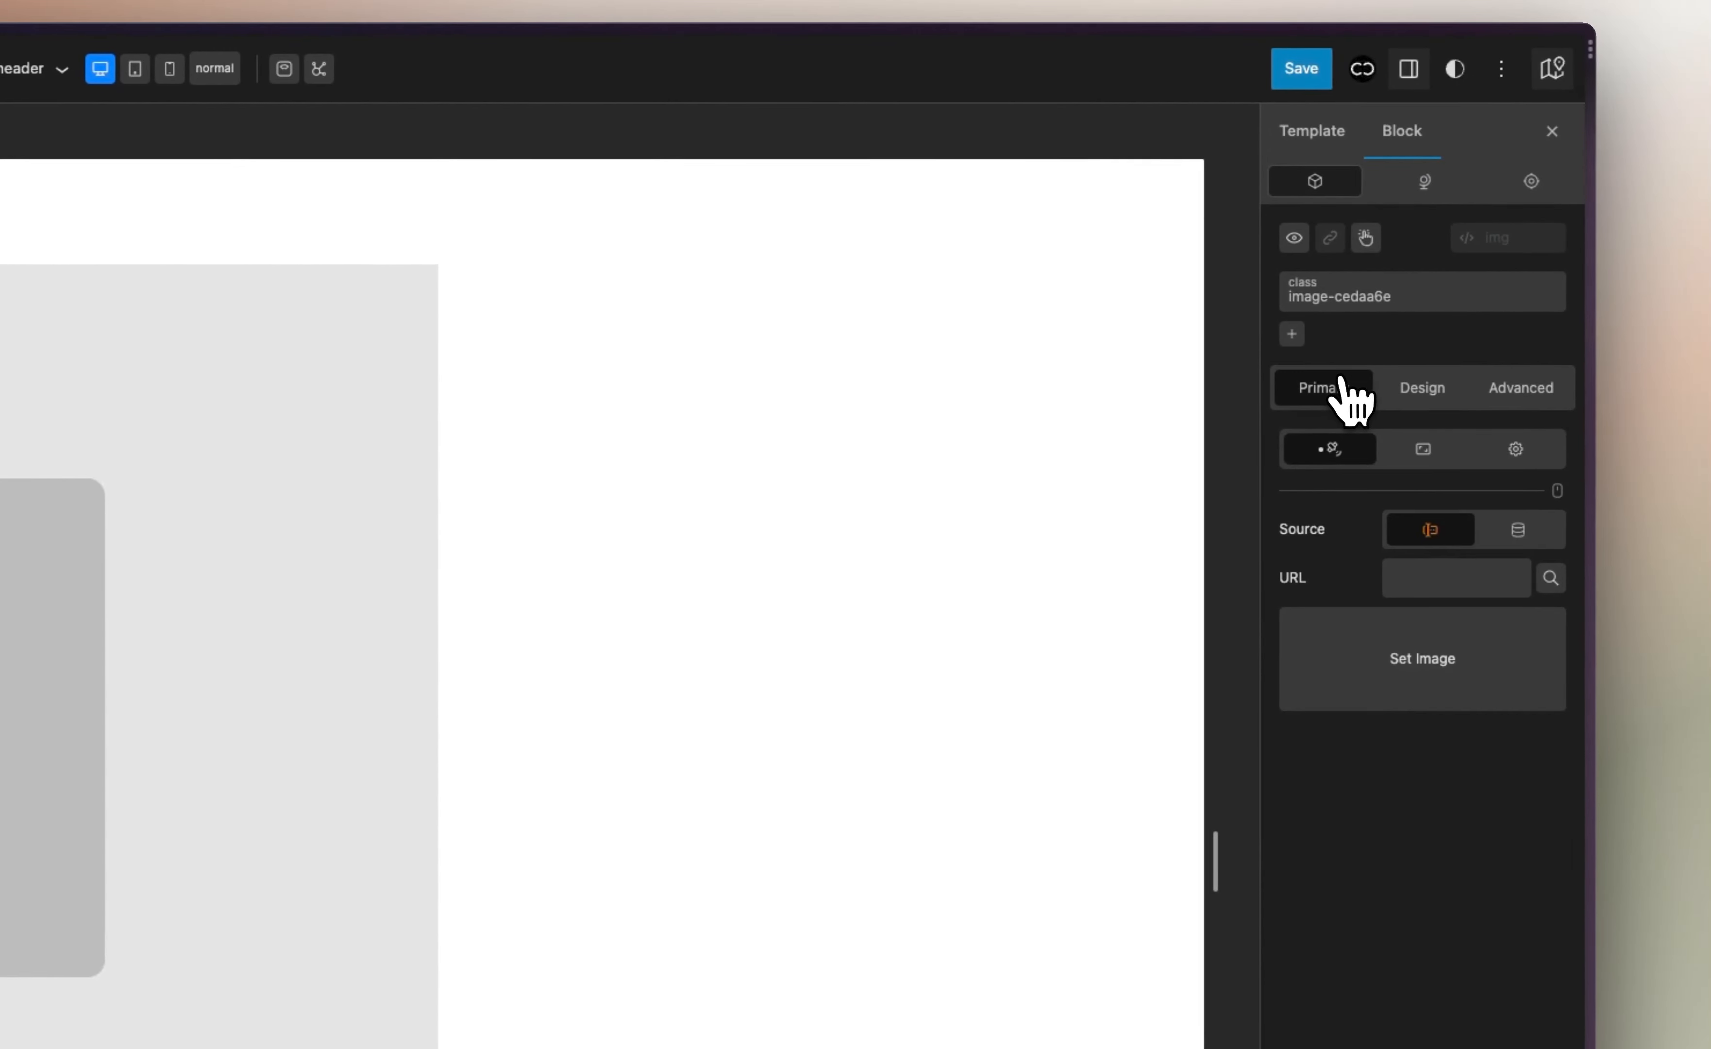
{"action": "left_click", "coordinate": [1439, 652]}
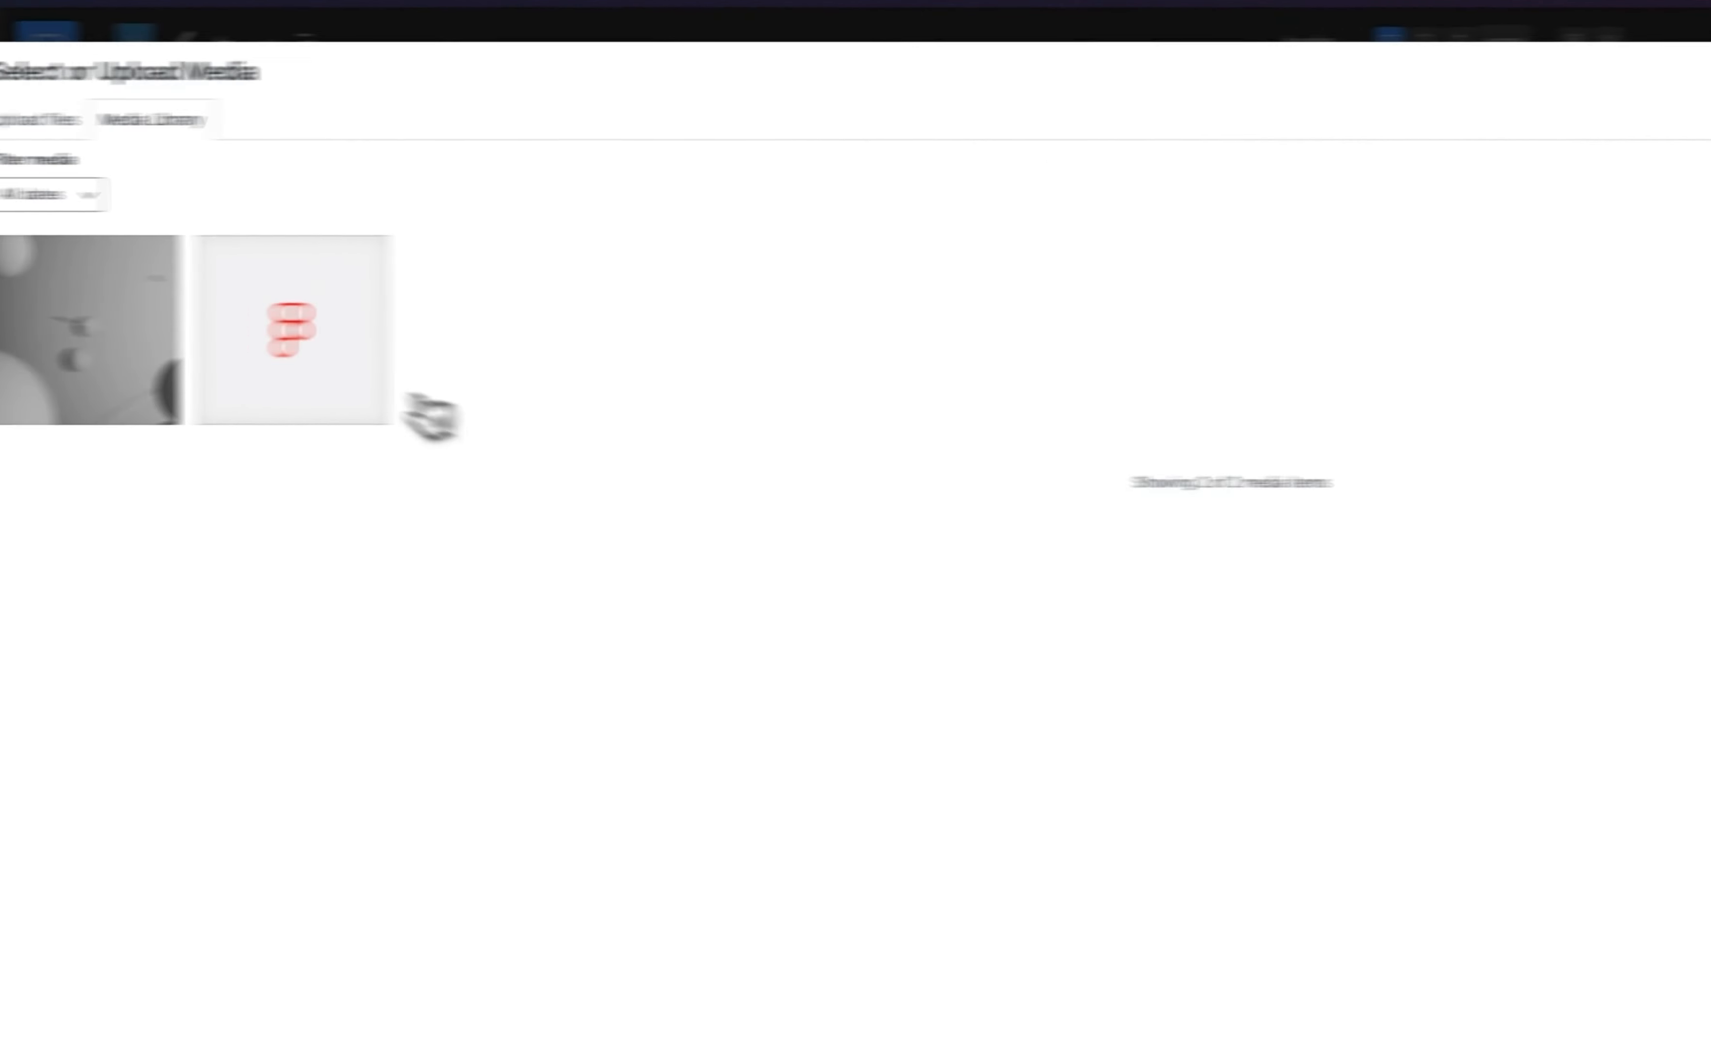
{"action": "left_click", "coordinate": [351, 366]}
{"action": "left_click", "coordinate": [1699, 953]}
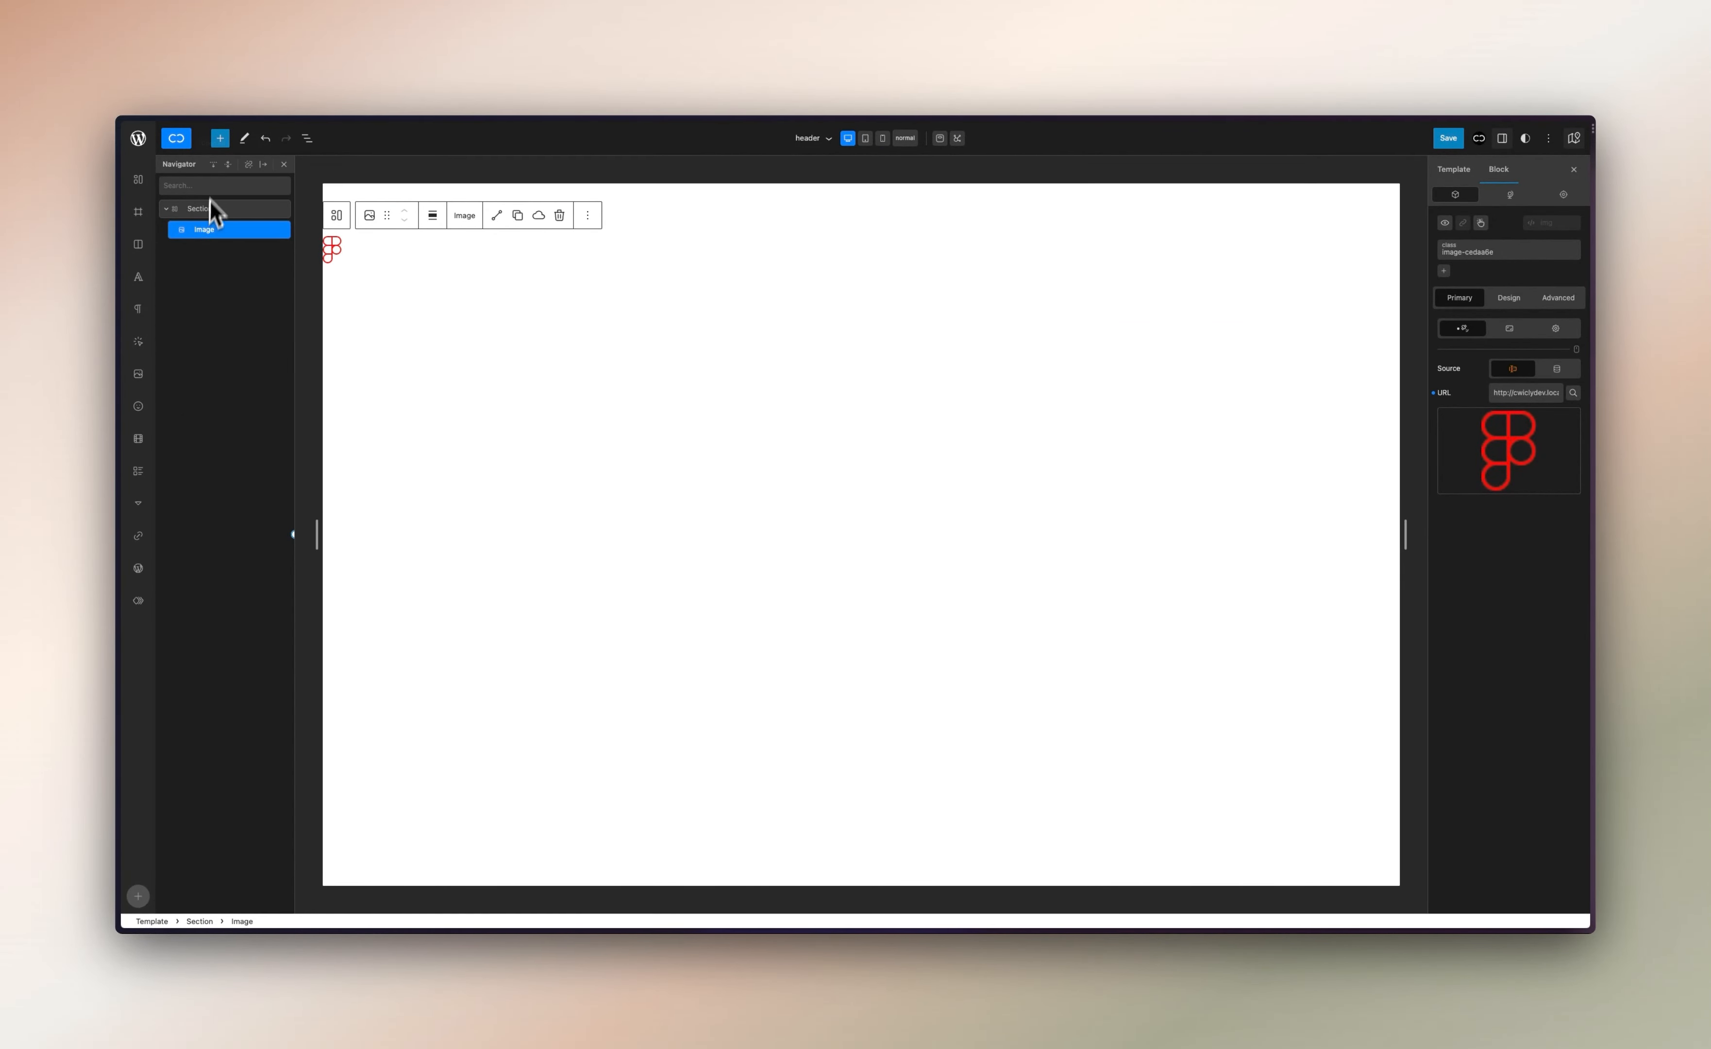
Add a Nav block below the logo image in the Section, starting from the blank option
{"action": "left_click", "coordinate": [220, 138]}
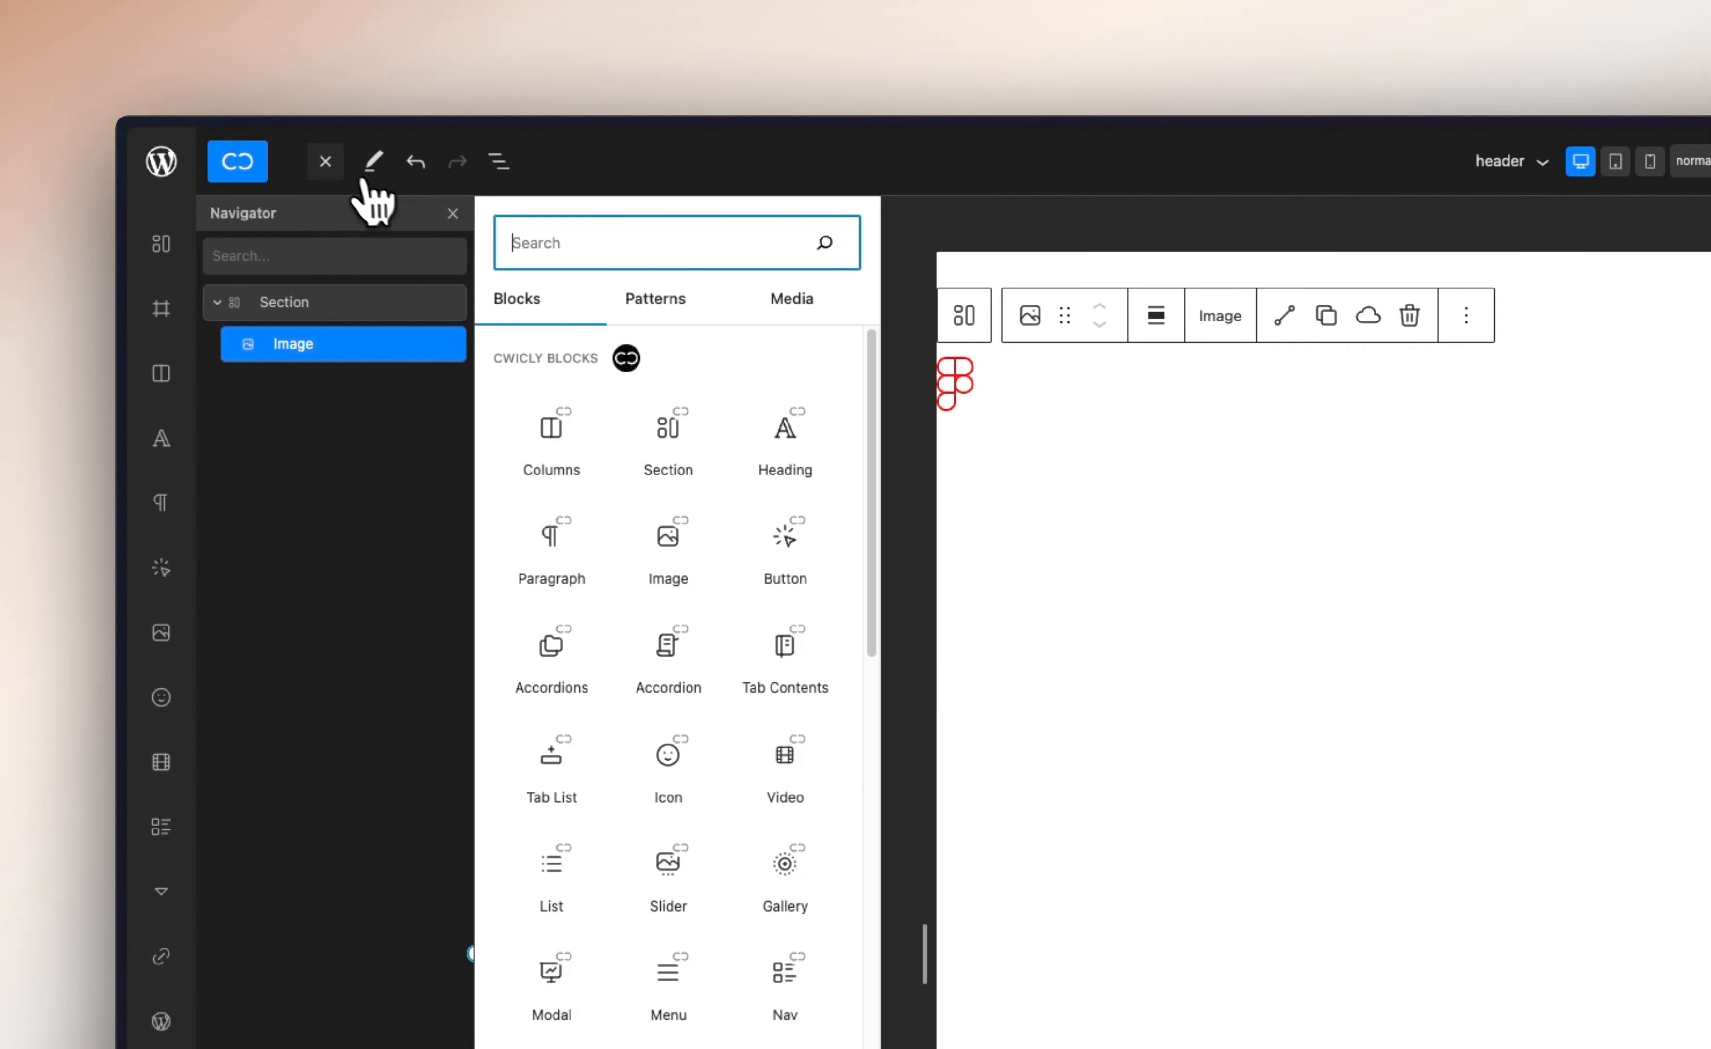
{"action": "left_click", "coordinate": [327, 163]}
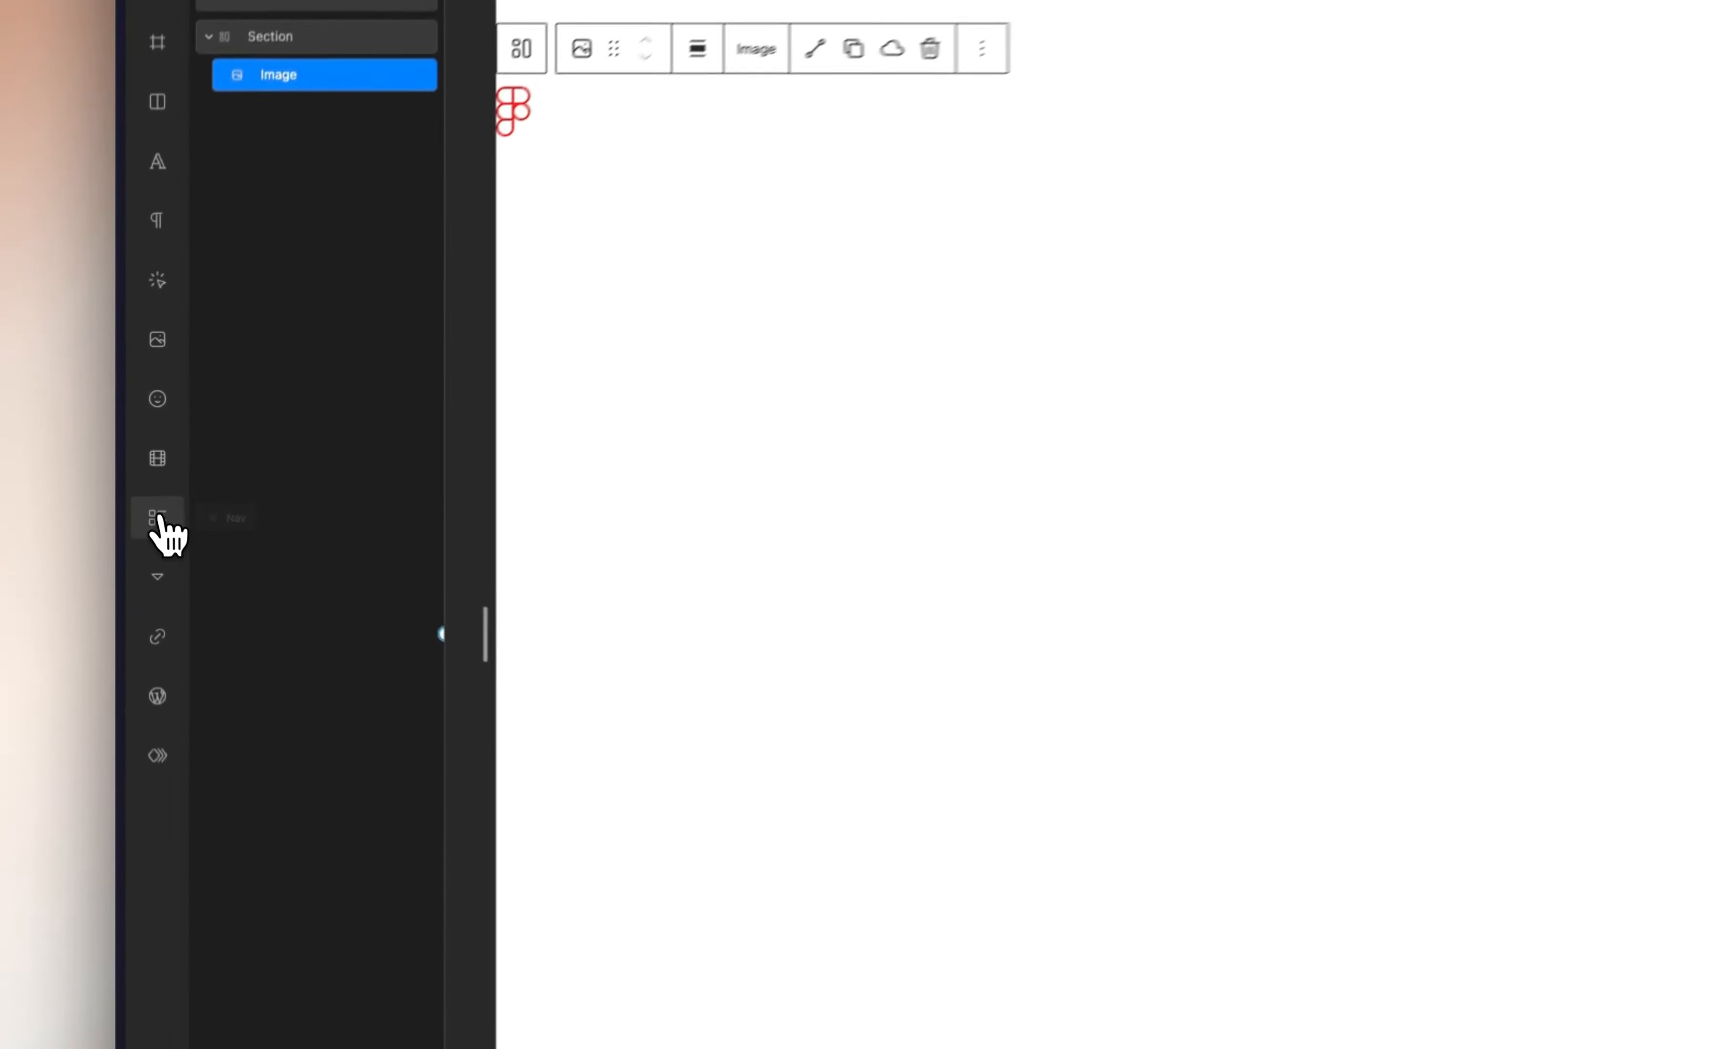
{"action": "left_click", "coordinate": [139, 471]}
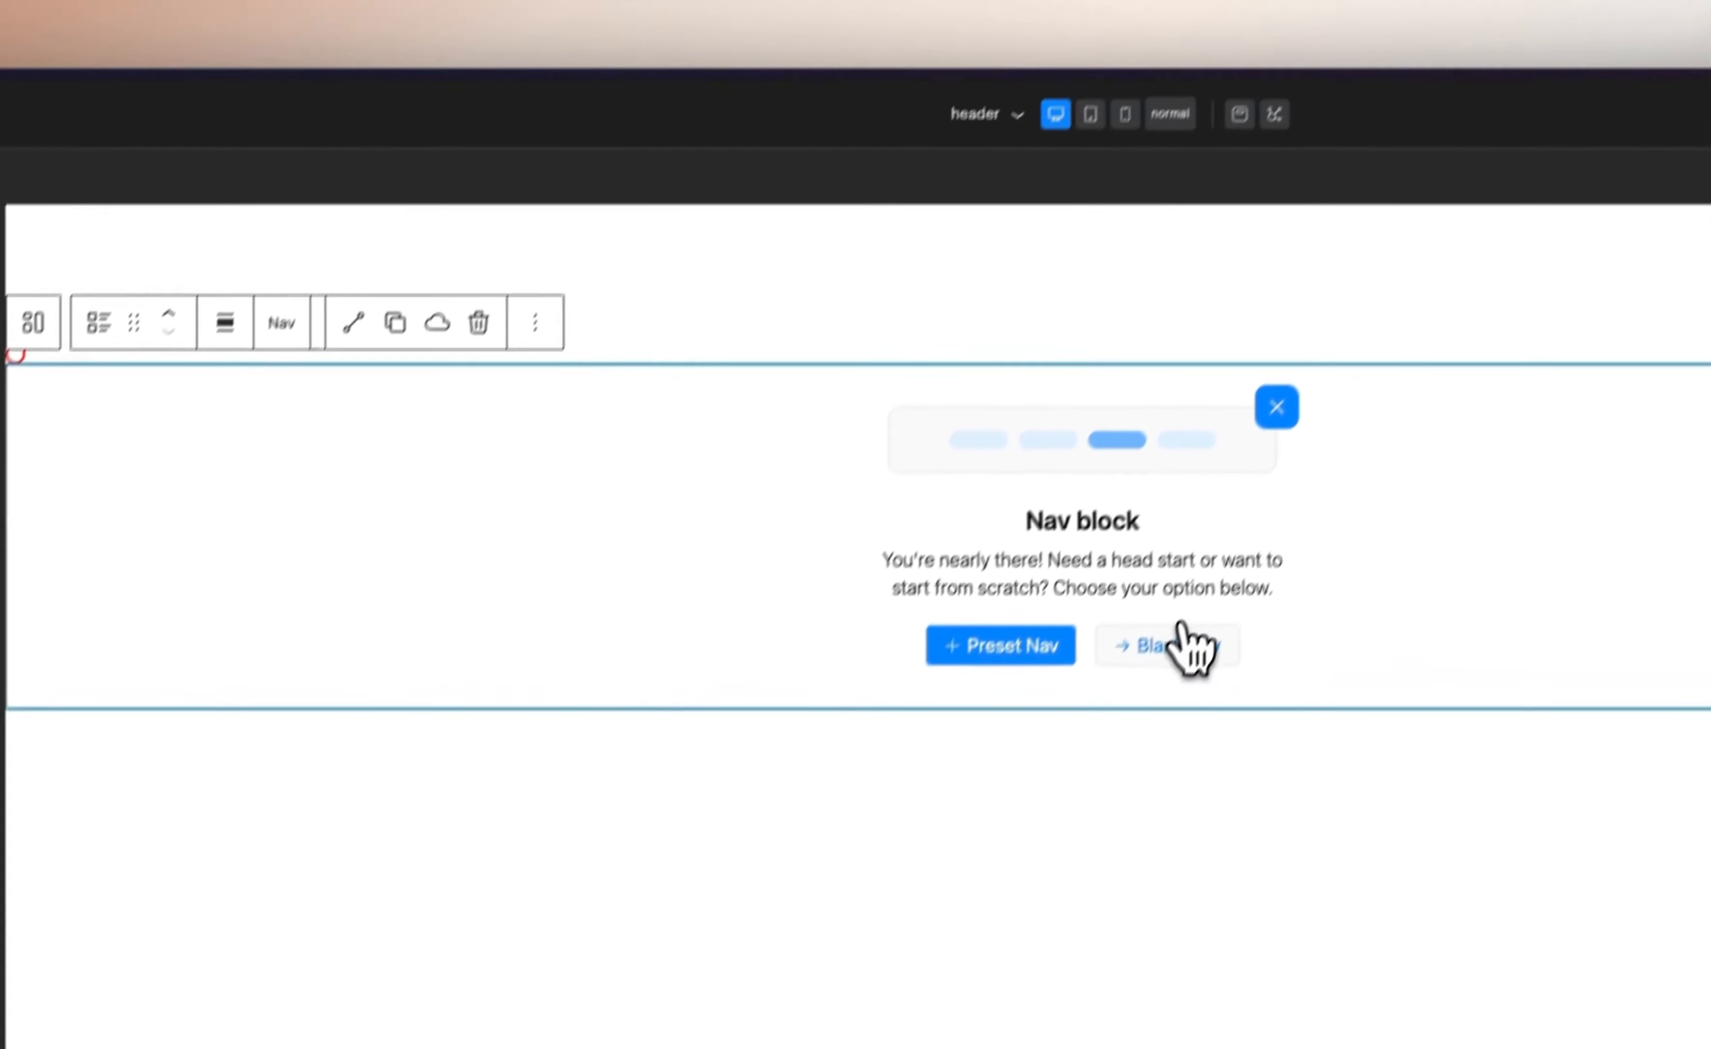
{"action": "left_click", "coordinate": [1184, 635]}
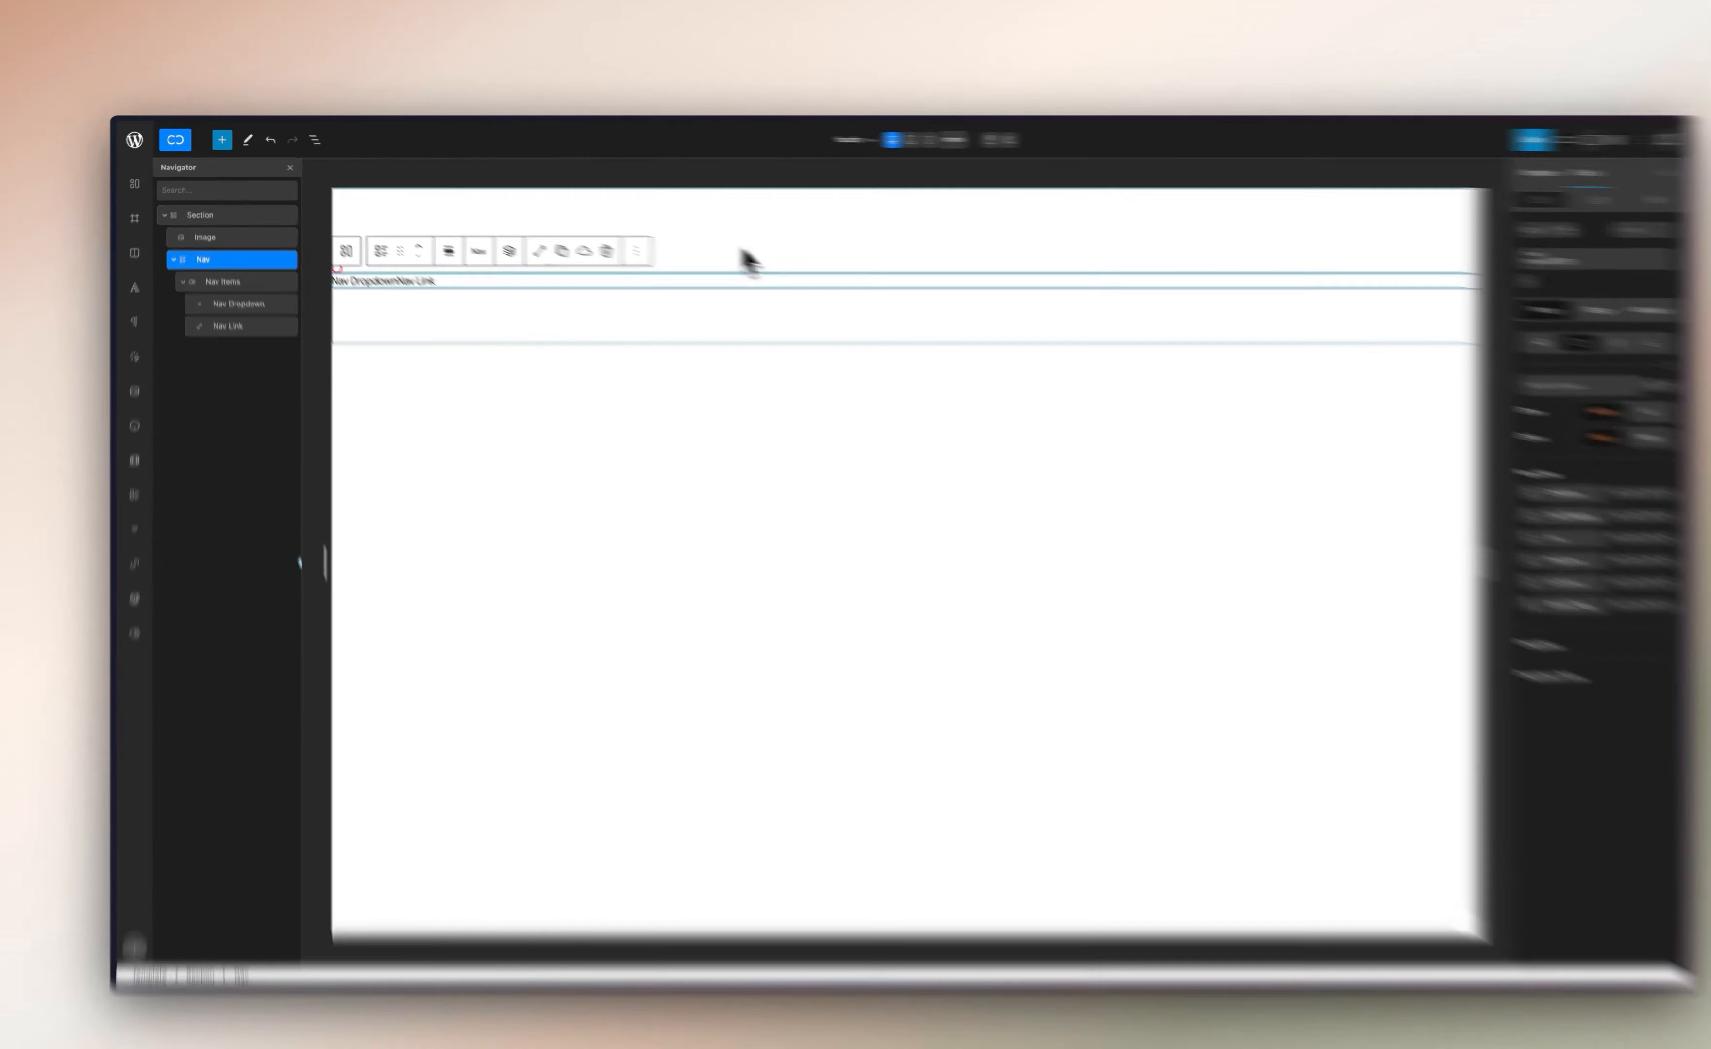
Hide the logo image by setting its layout display to none
{"action": "left_click", "coordinate": [708, 242]}
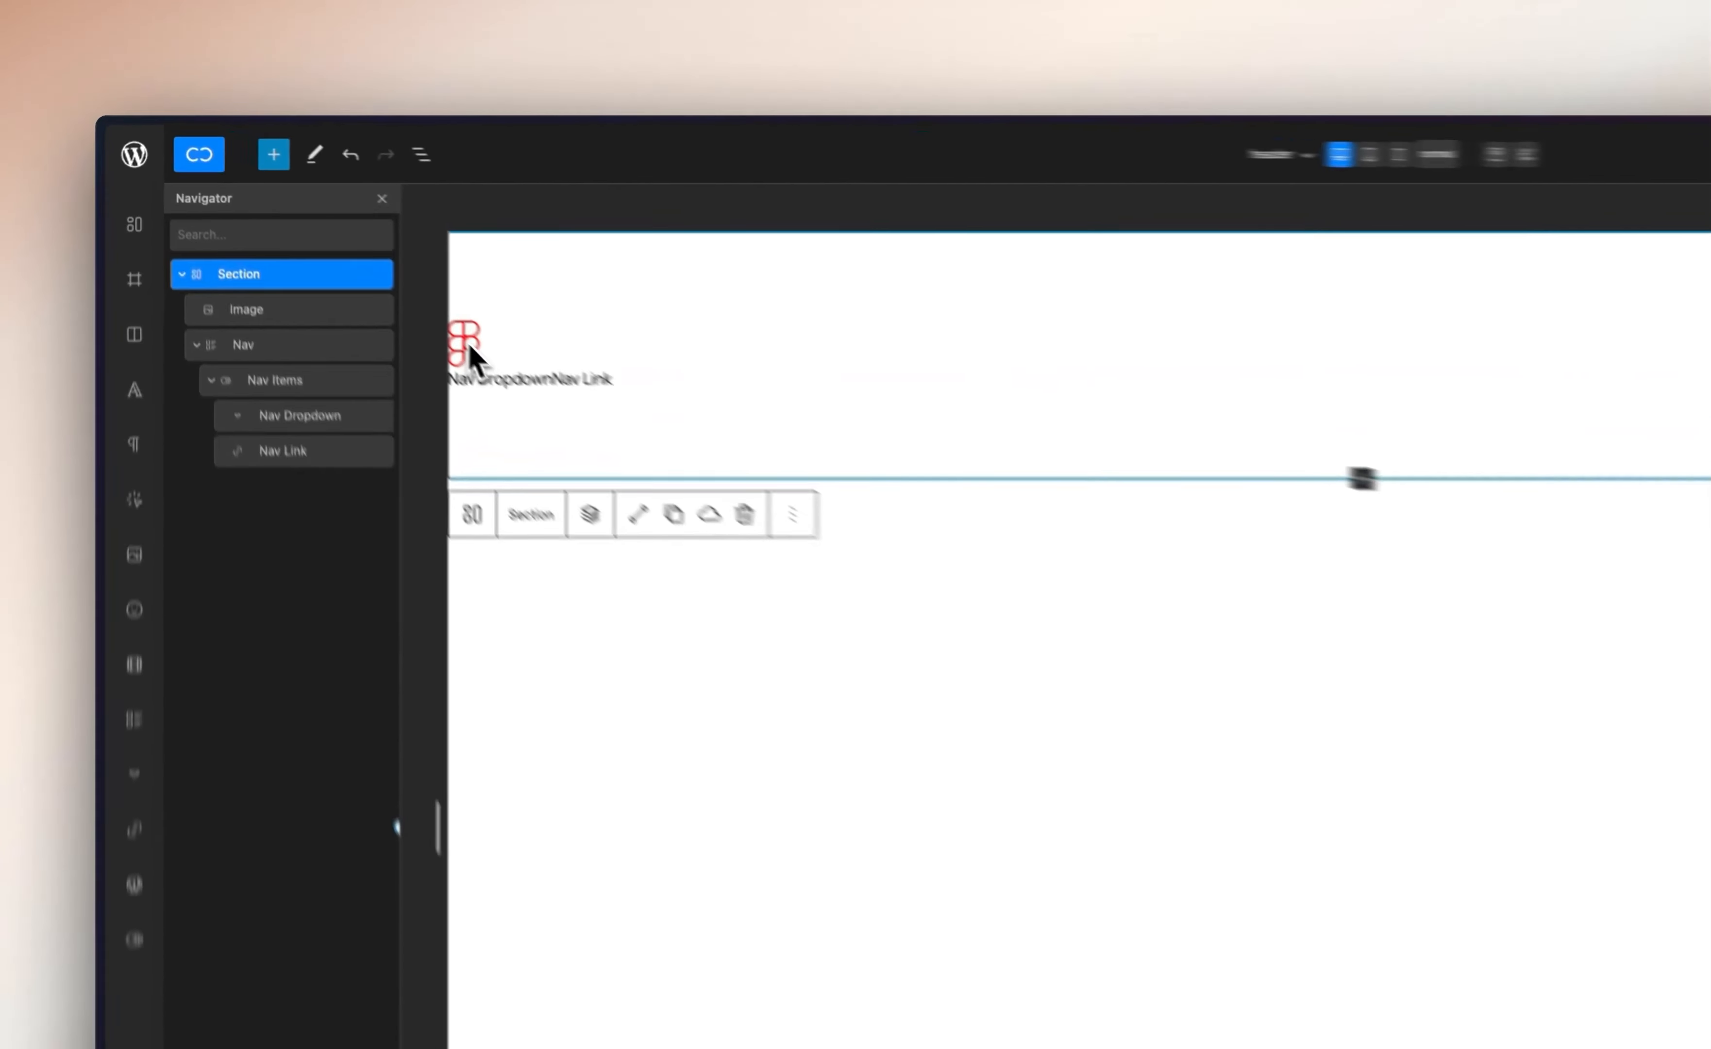
{"action": "left_click", "coordinate": [335, 253]}
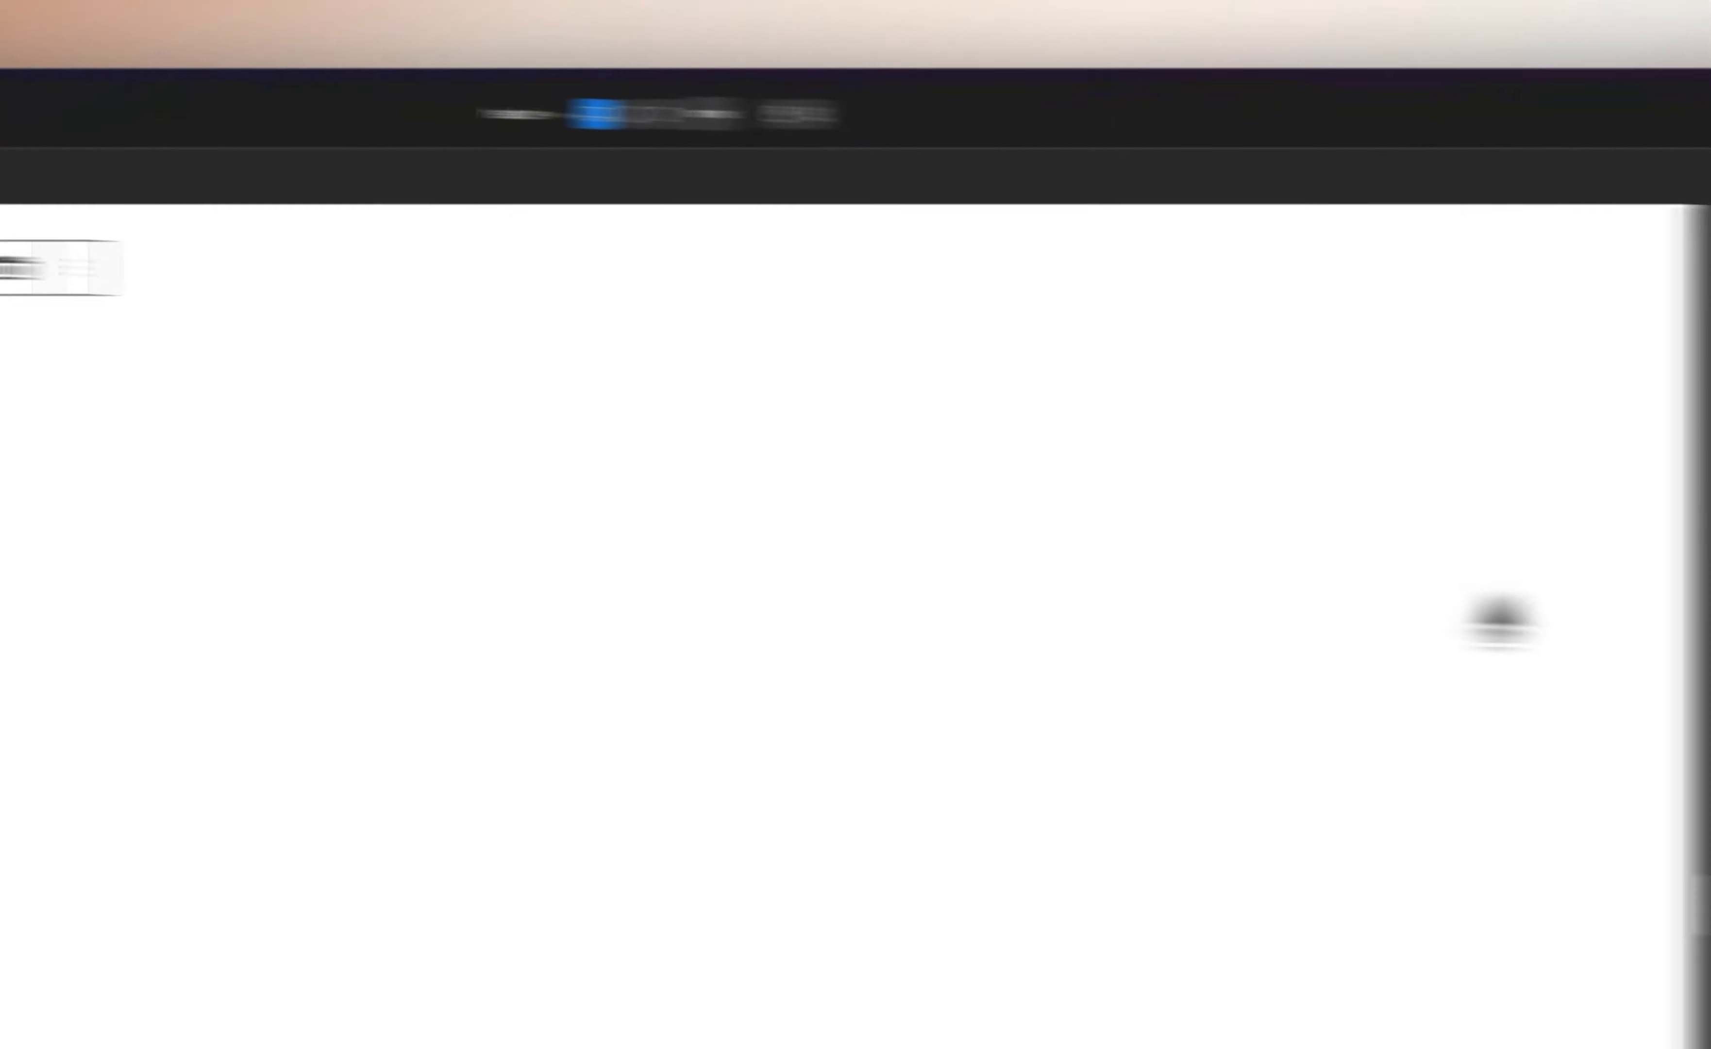
{"action": "left_click", "coordinate": [1440, 411]}
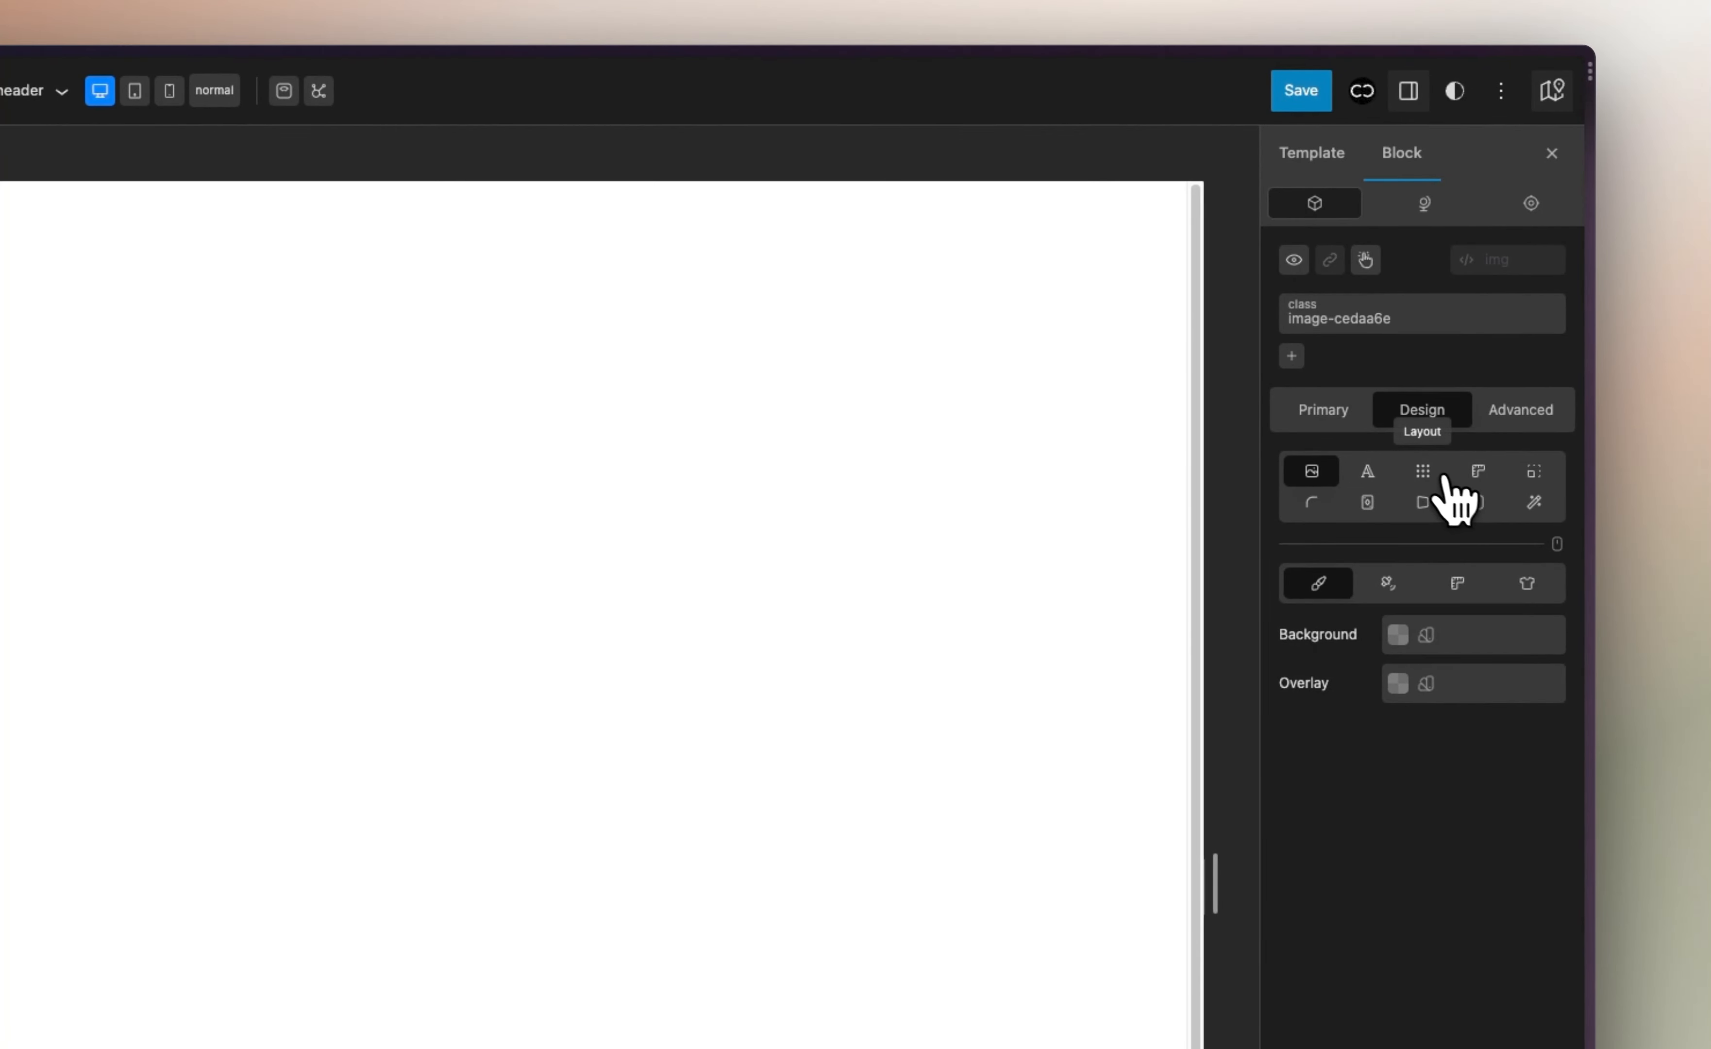
{"action": "left_click", "coordinate": [1427, 472]}
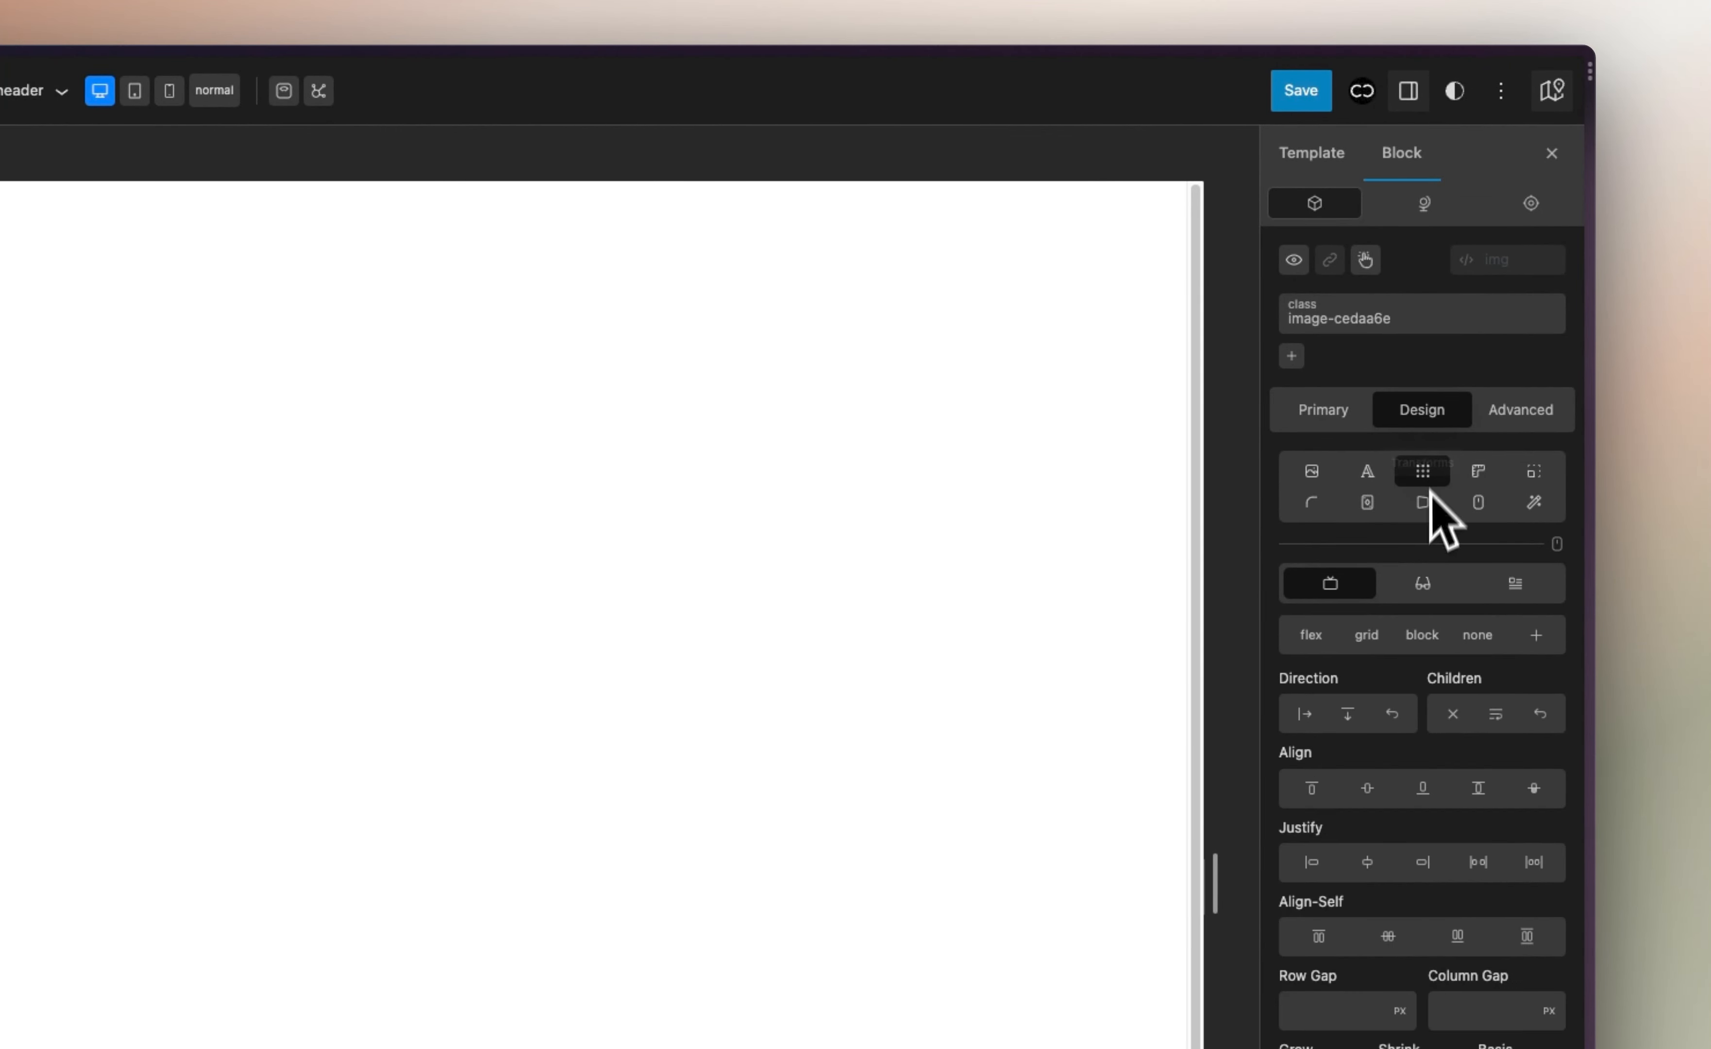
{"action": "left_click", "coordinate": [1477, 635]}
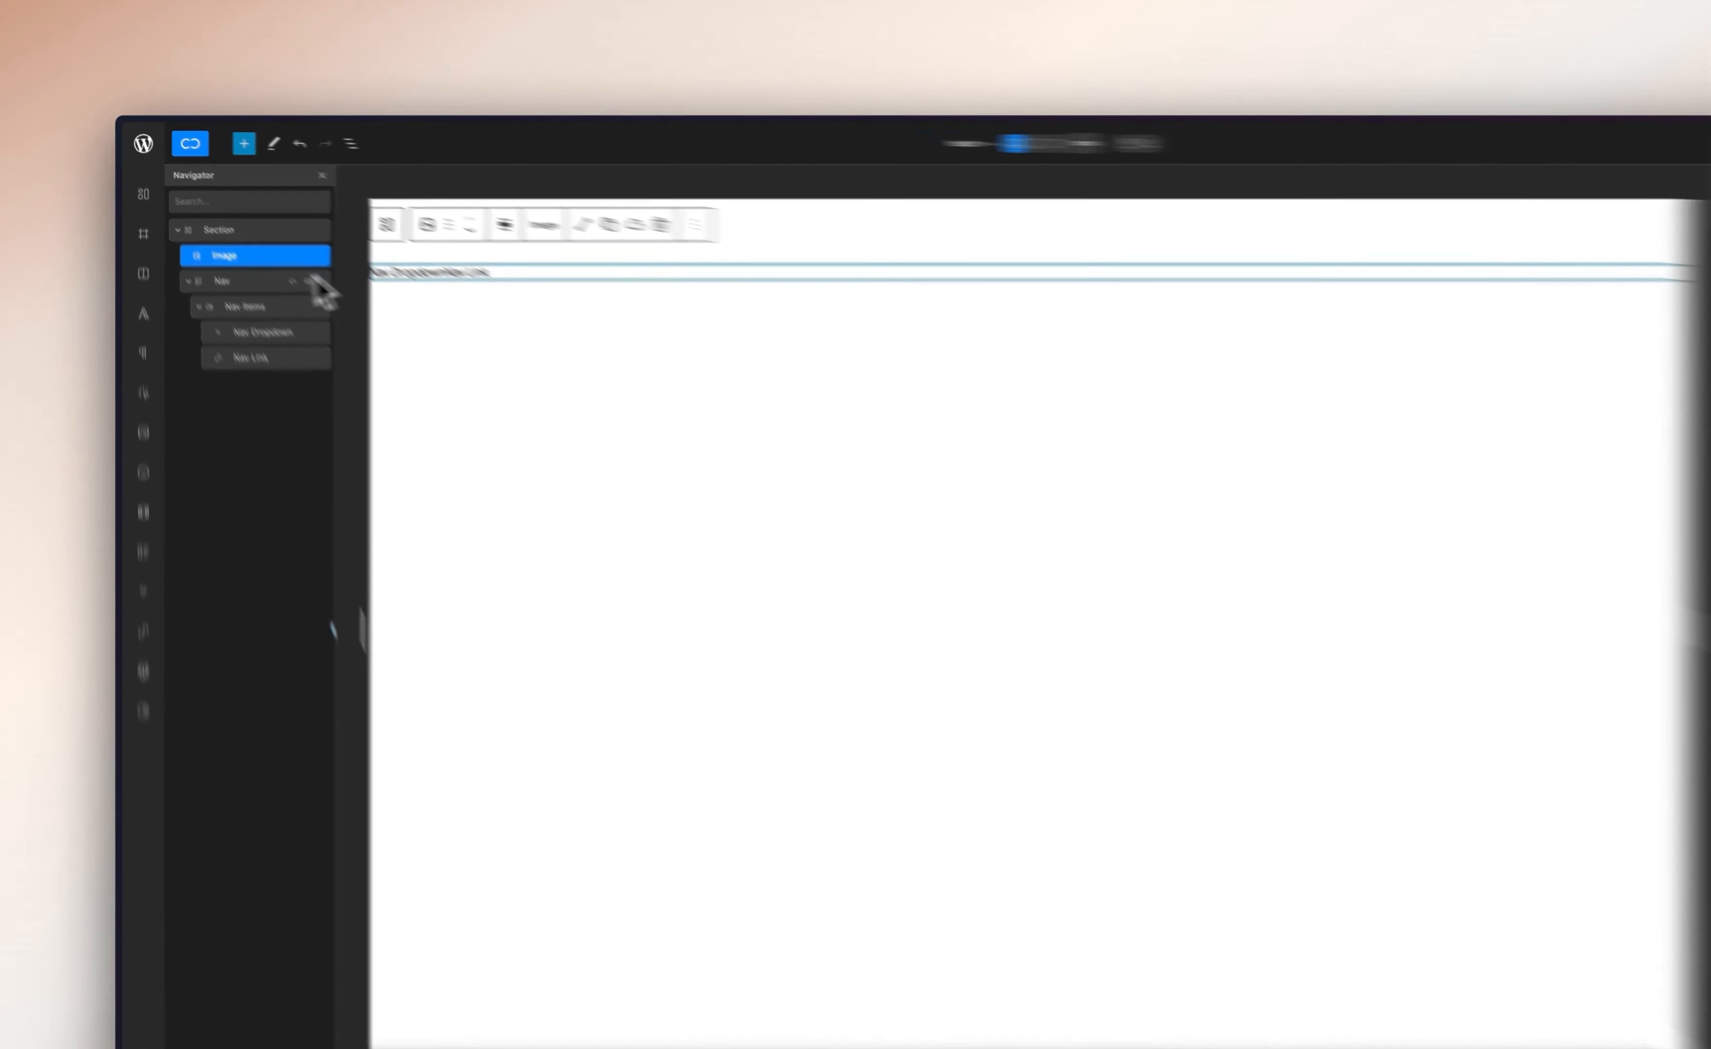
Preview the Nav Dropdown's content on the canvas and delete that dropdown from the Nav Items
{"action": "left_click", "coordinate": [204, 251]}
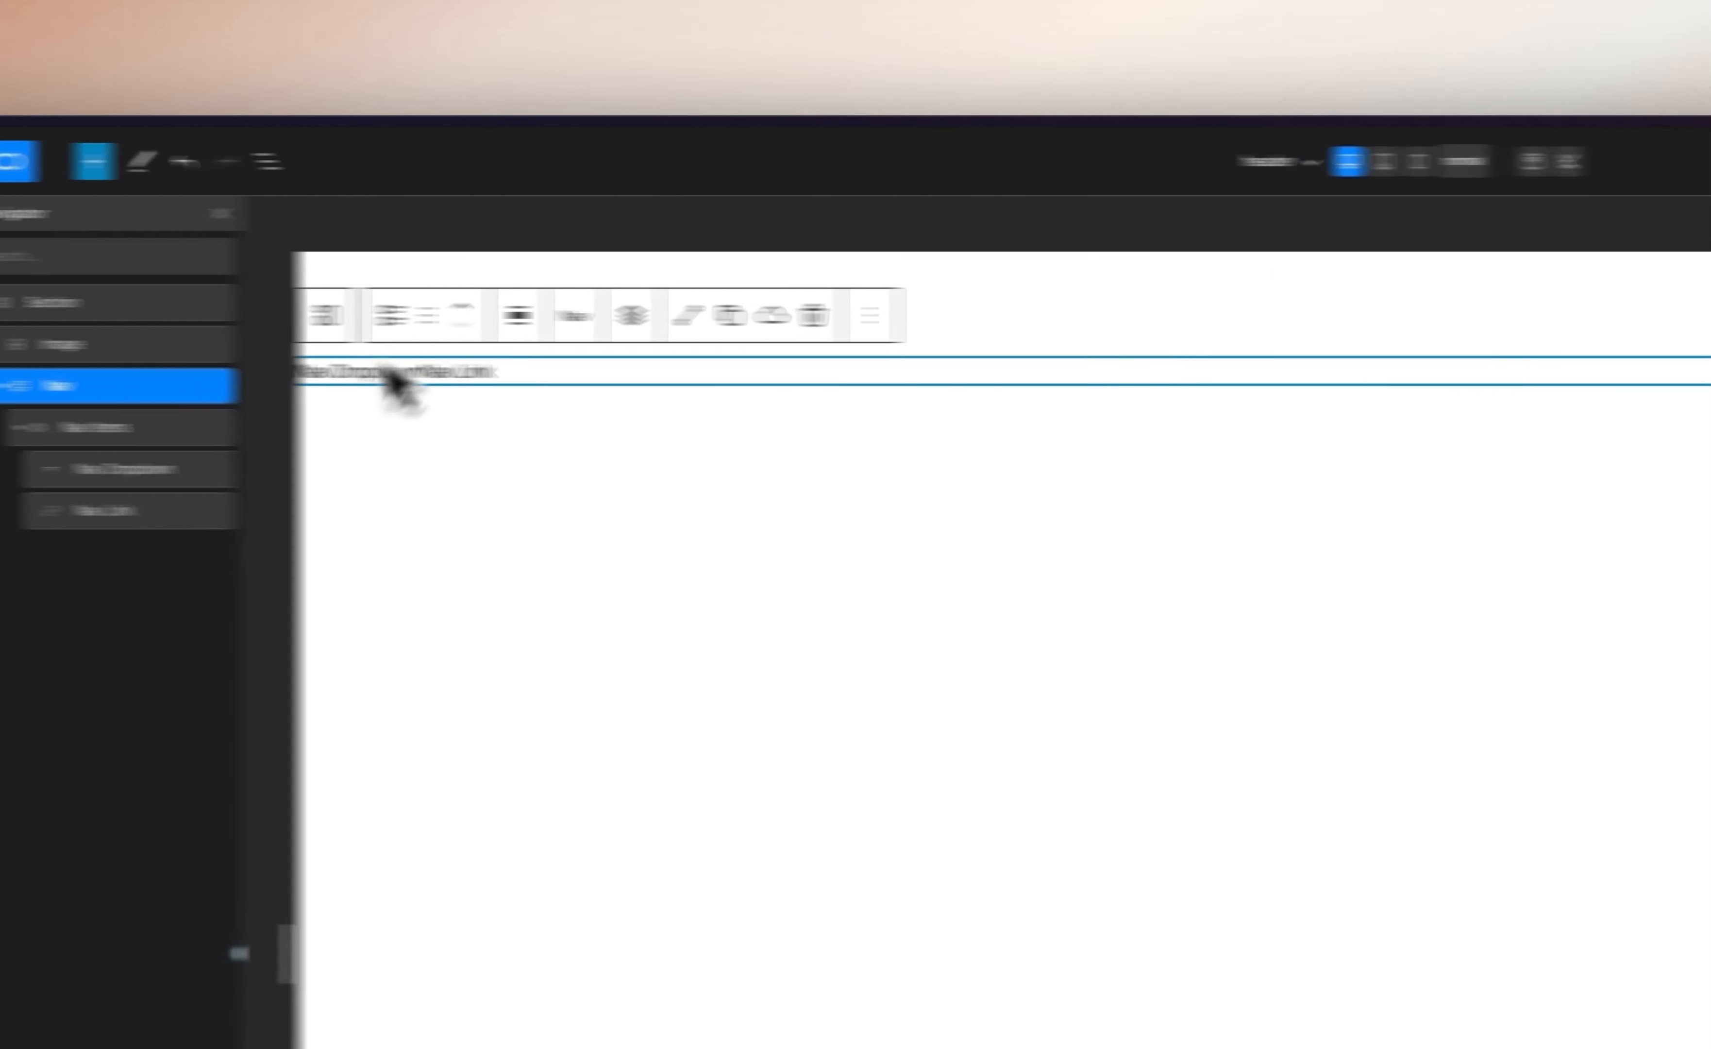
{"action": "double_click", "coordinate": [309, 372]}
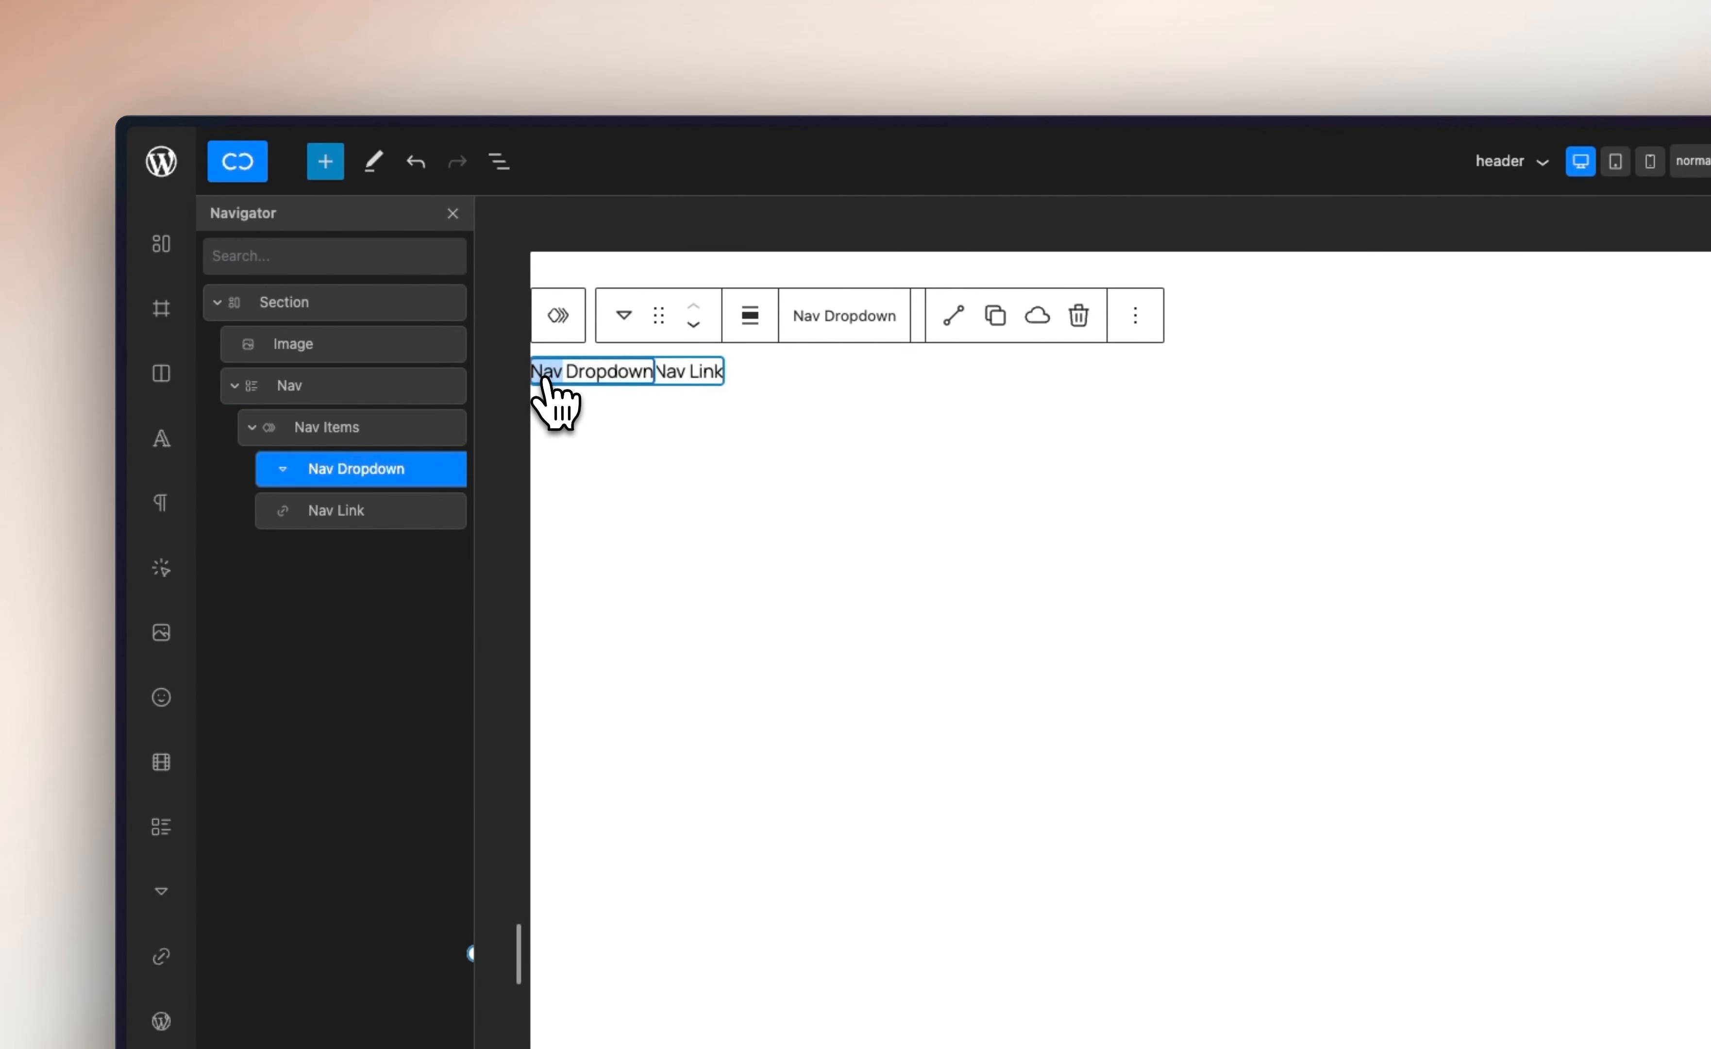
{"action": "left_click", "coordinate": [564, 372]}
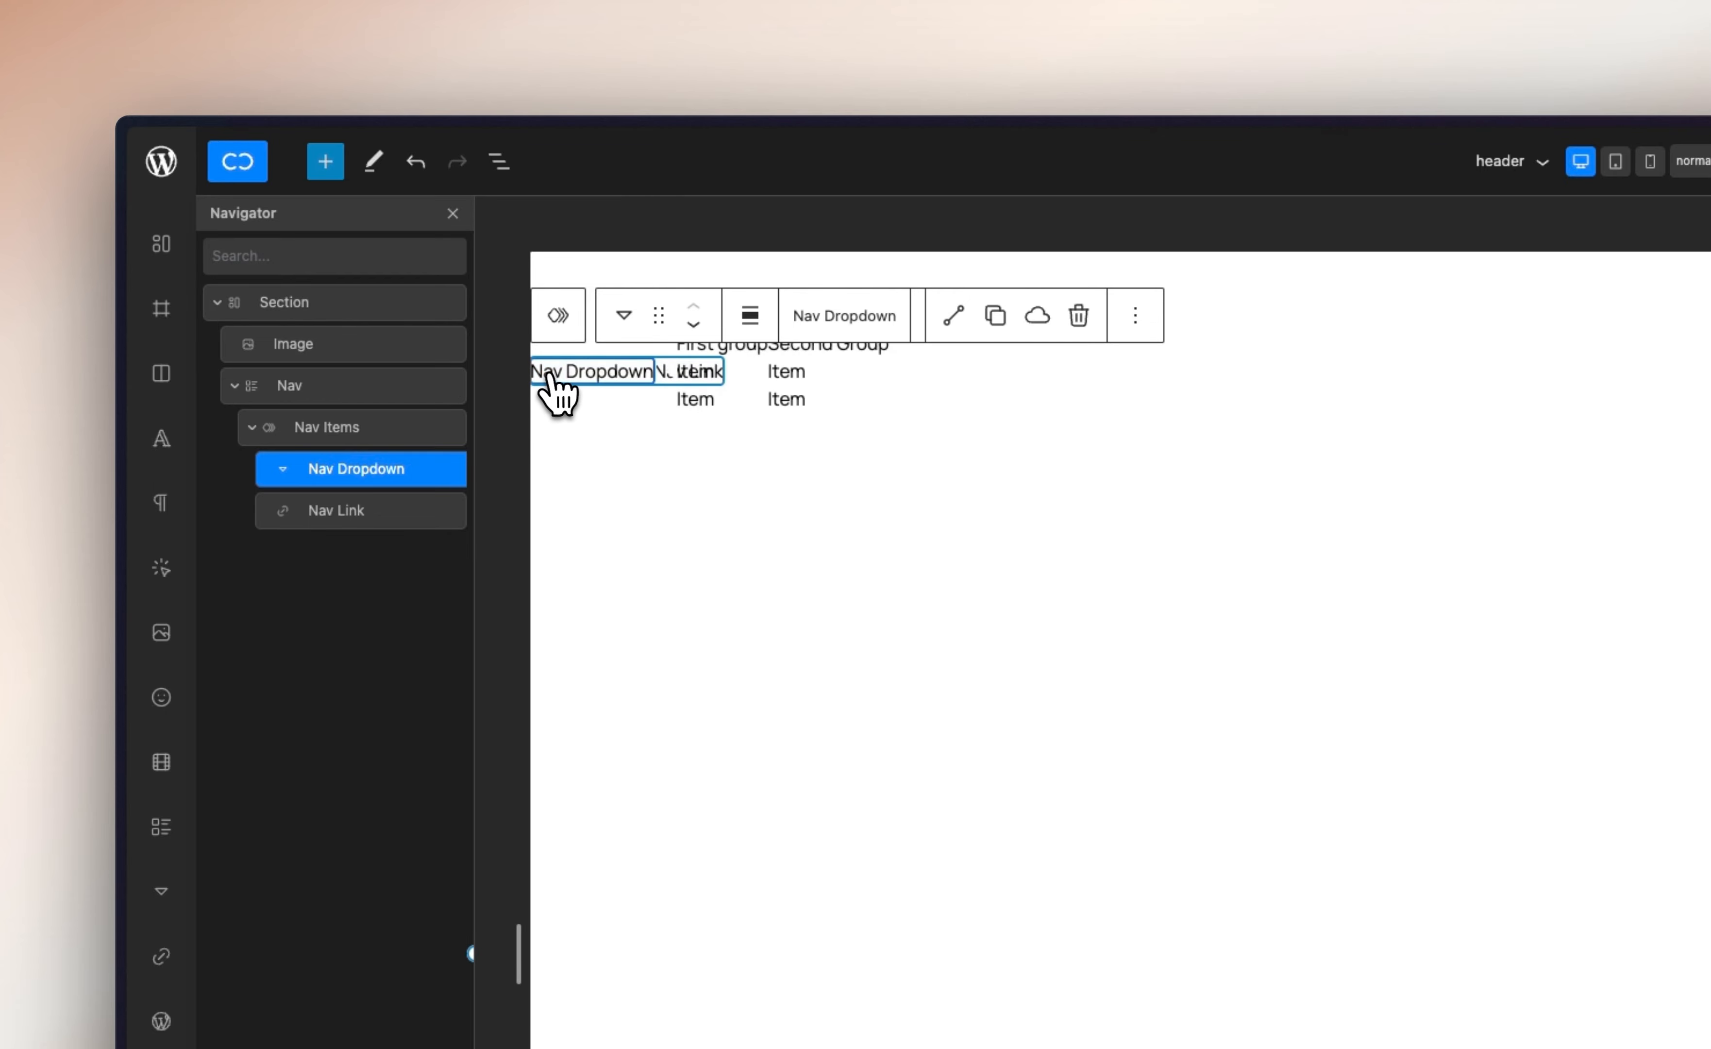
{"action": "double_click", "coordinate": [546, 374]}
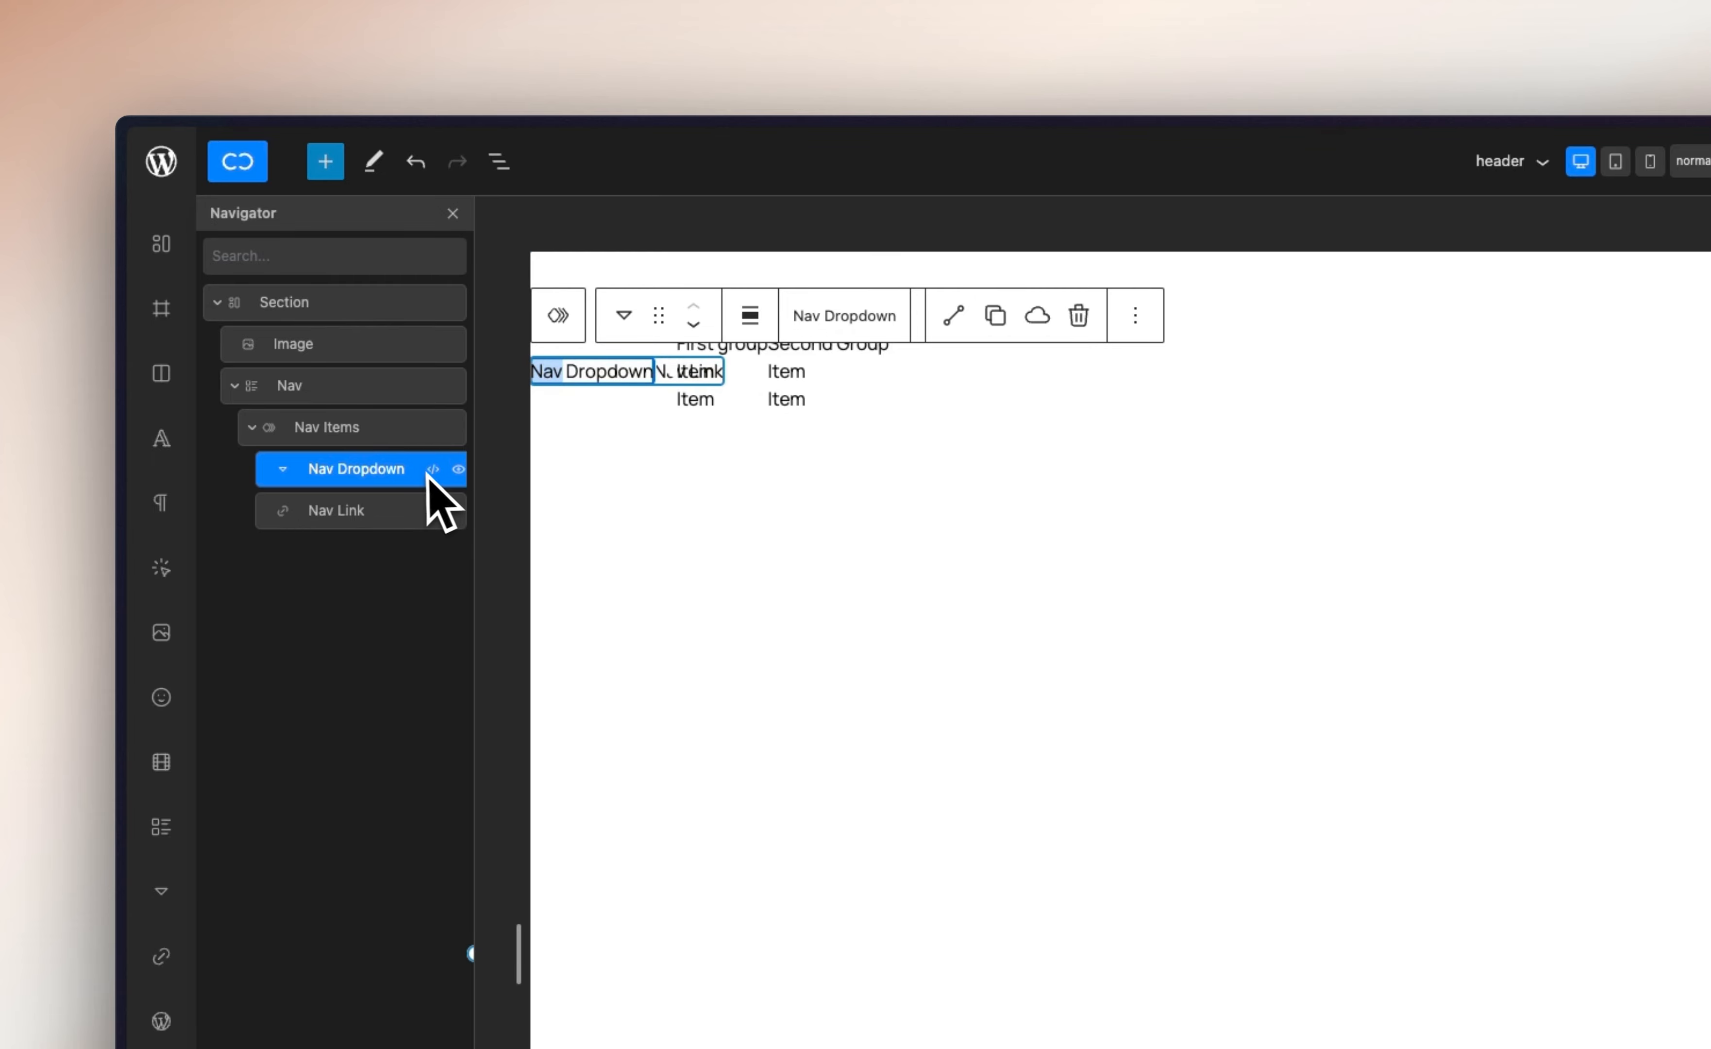
{"action": "right_click", "coordinate": [390, 479]}
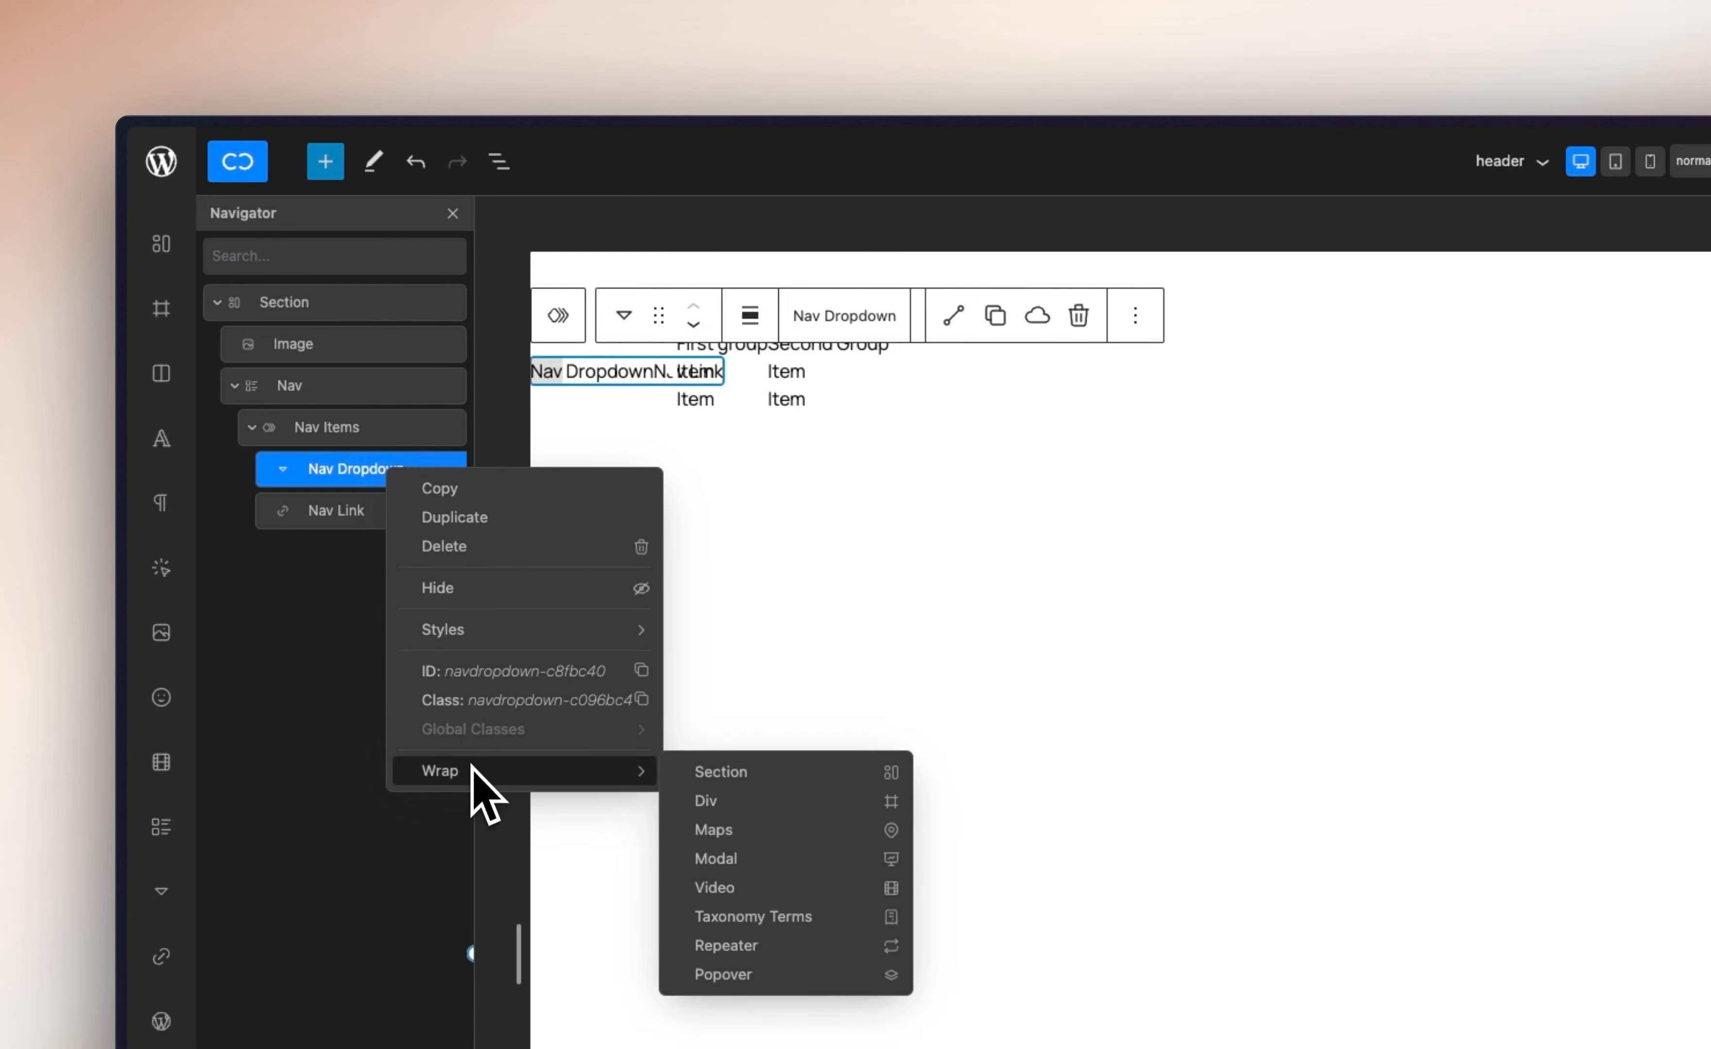
{"action": "left_click", "coordinate": [447, 544]}
Change the text of the remaining Nav Link to "Product"
{"action": "left_click", "coordinate": [346, 480]}
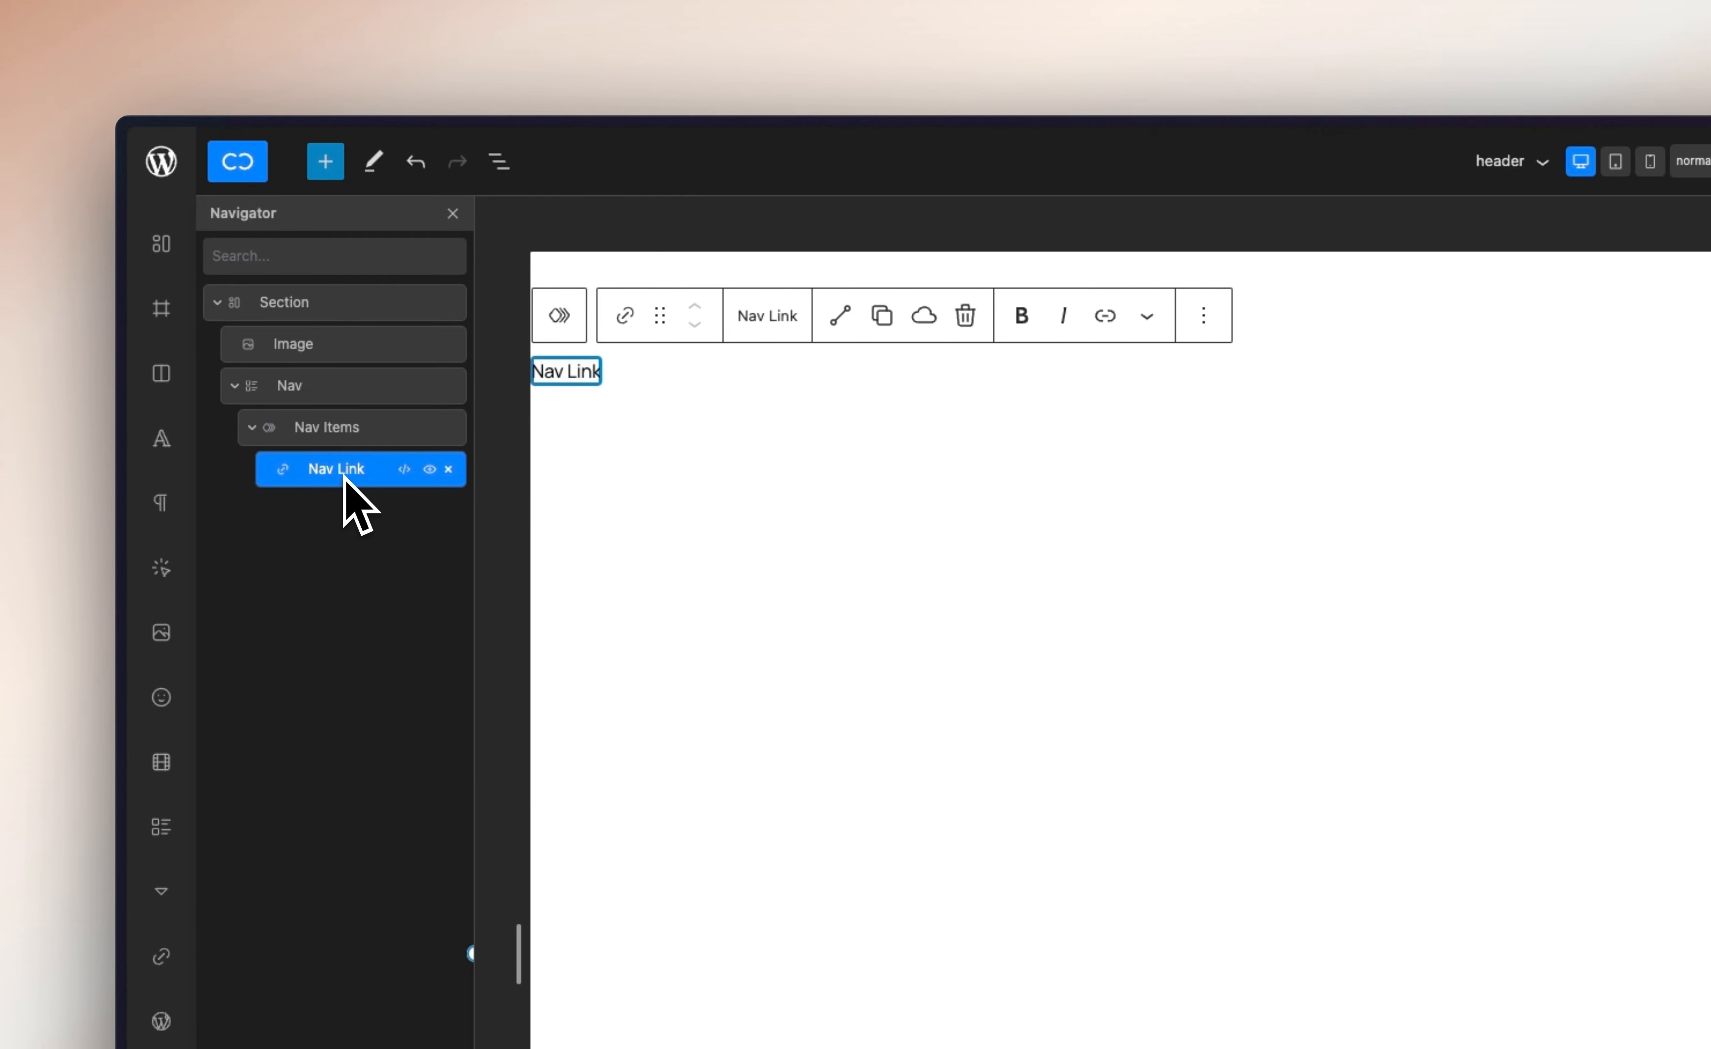
{"action": "double_click", "coordinate": [587, 374]}
{"action": "type", "text": "Pr"}
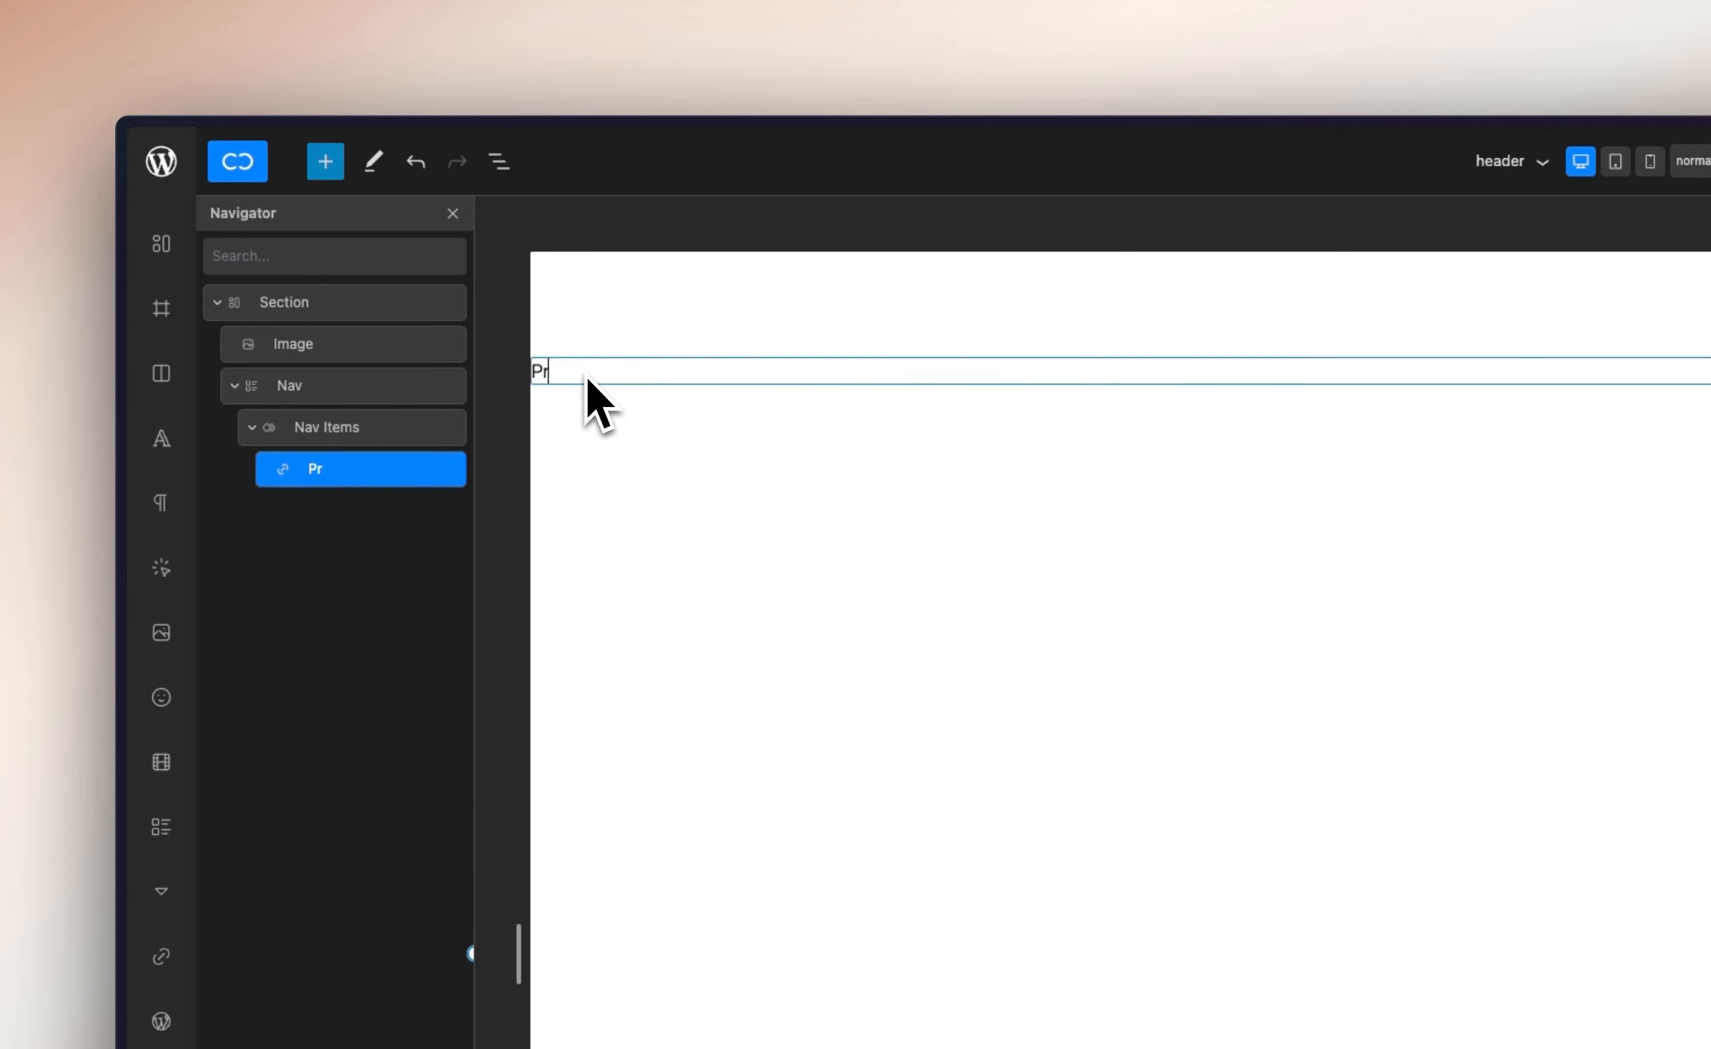
{"action": "type", "text": "oduct"}
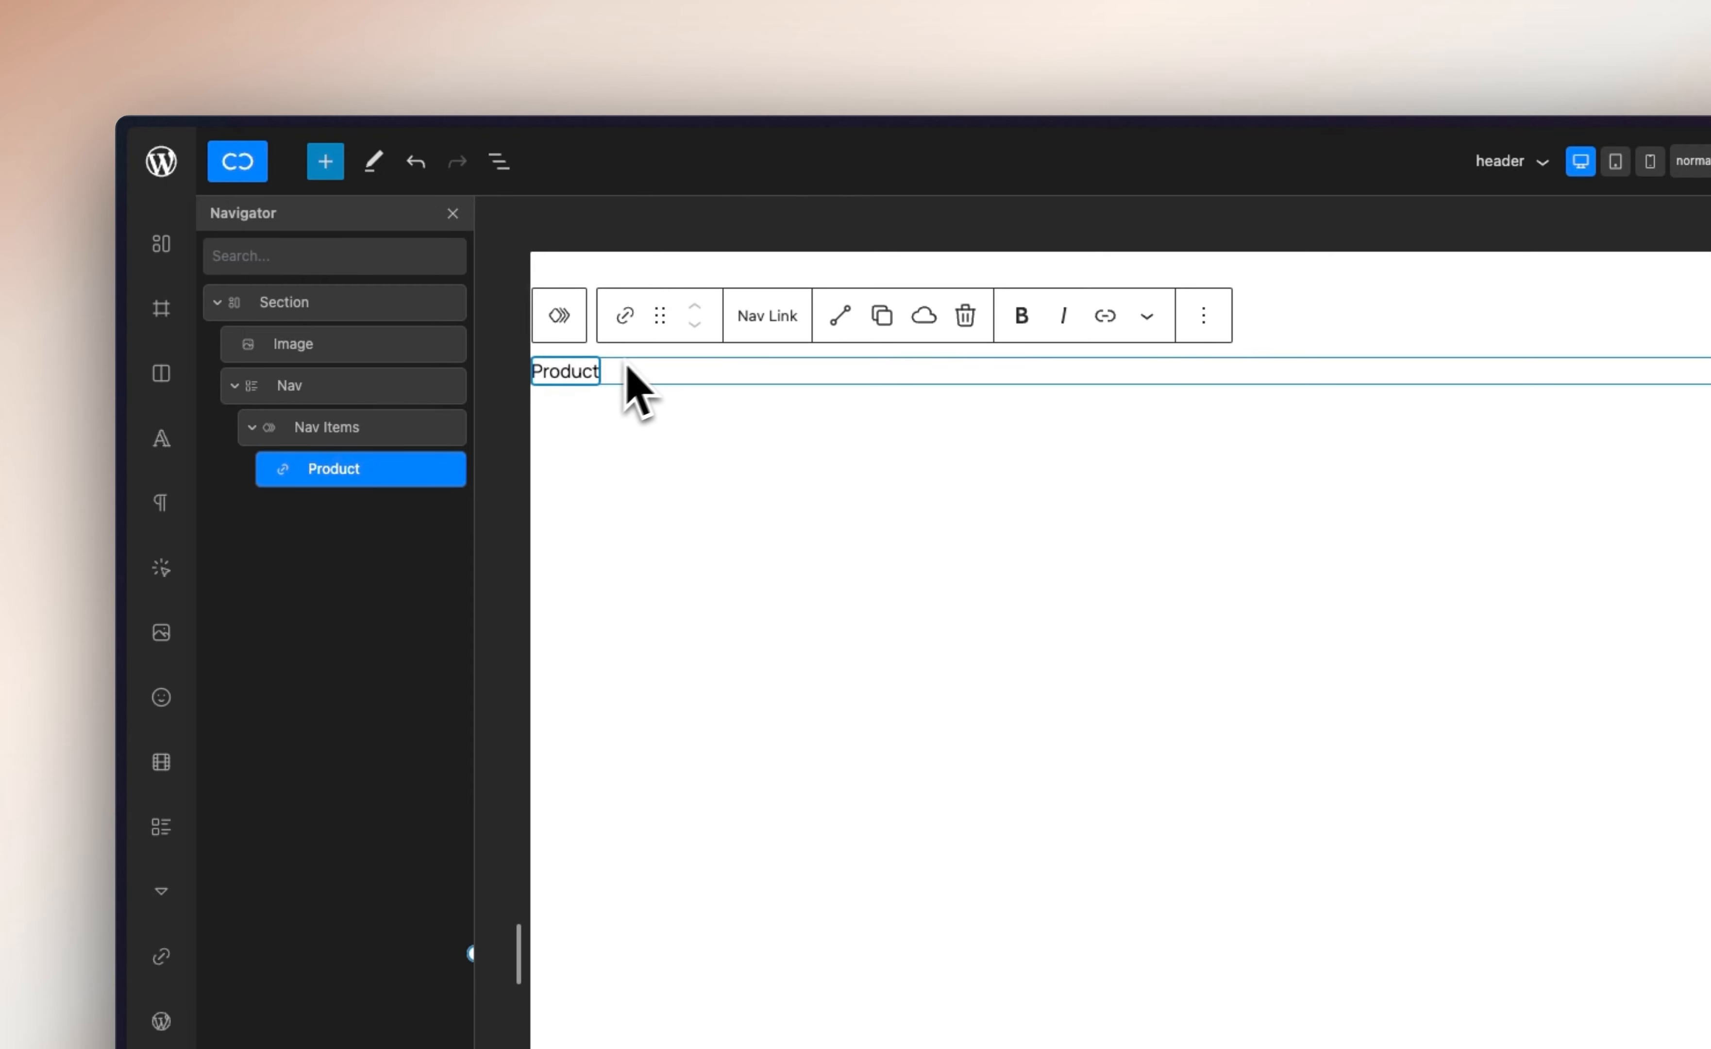
Duplicate the Product link and change the copy's text to "Enterprise"
{"action": "right_click", "coordinate": [371, 474]}
{"action": "left_click", "coordinate": [415, 521]}
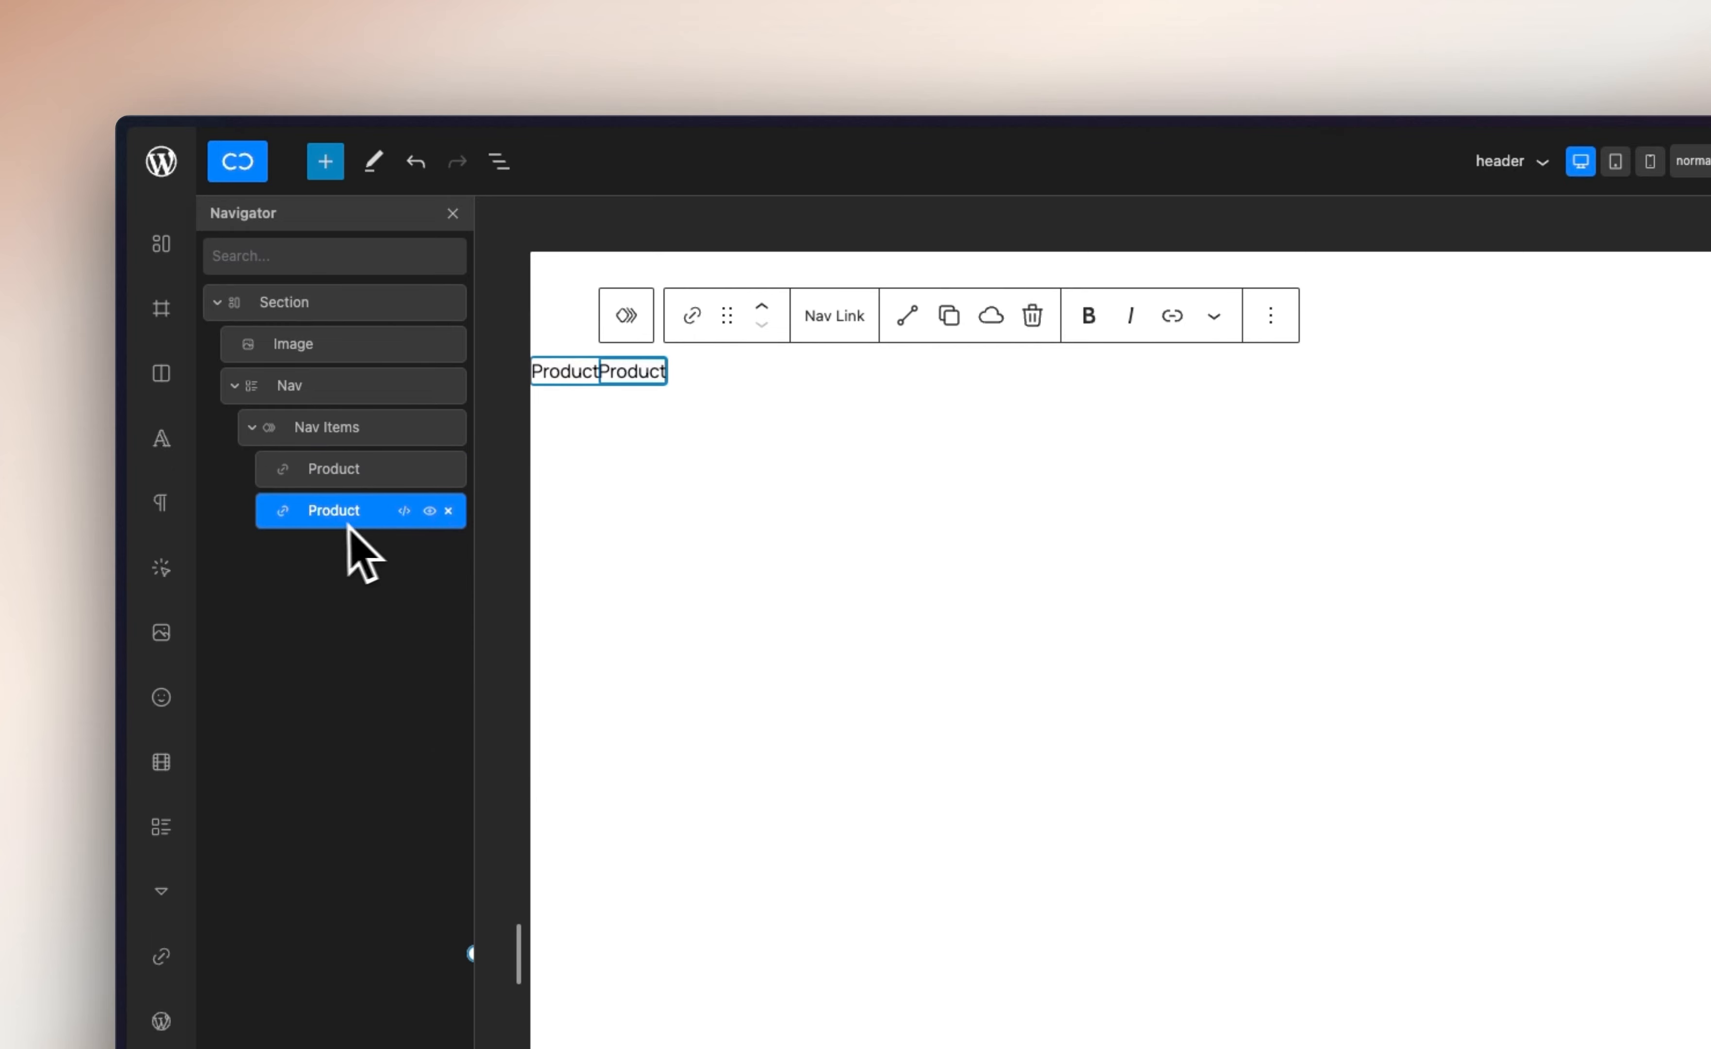
{"action": "double_click", "coordinate": [643, 376]}
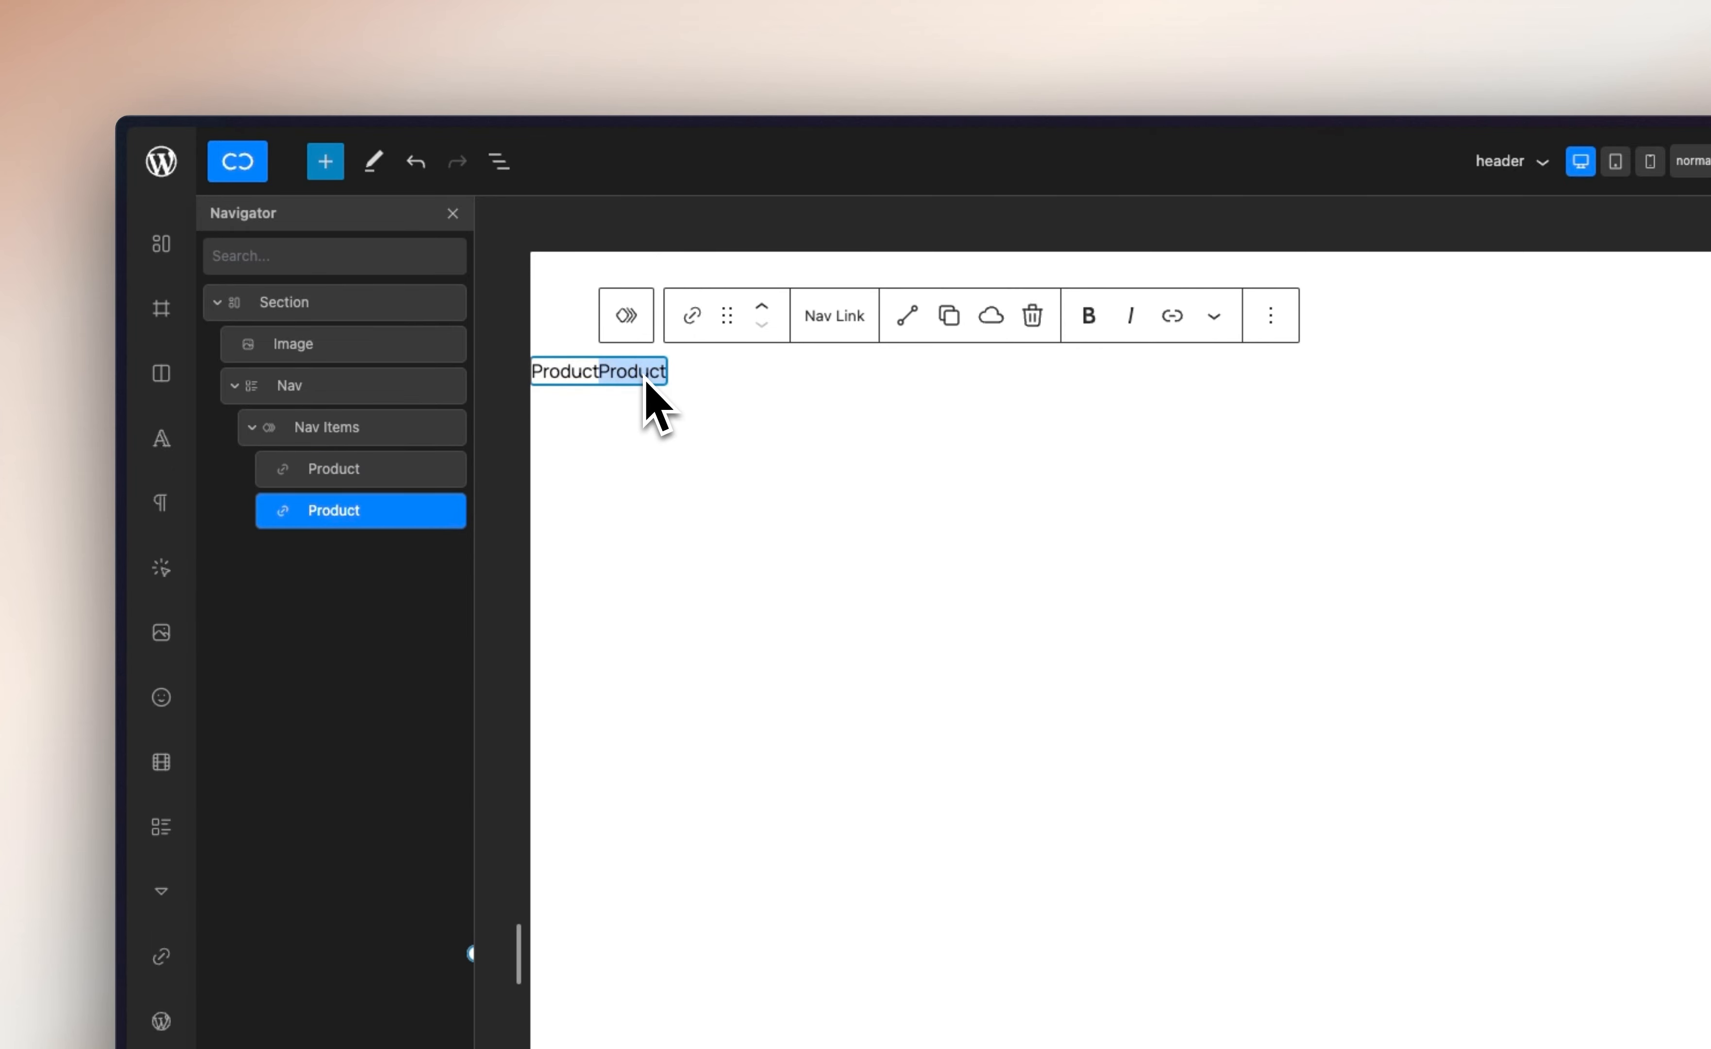
{"action": "type", "text": "Enterprise"}
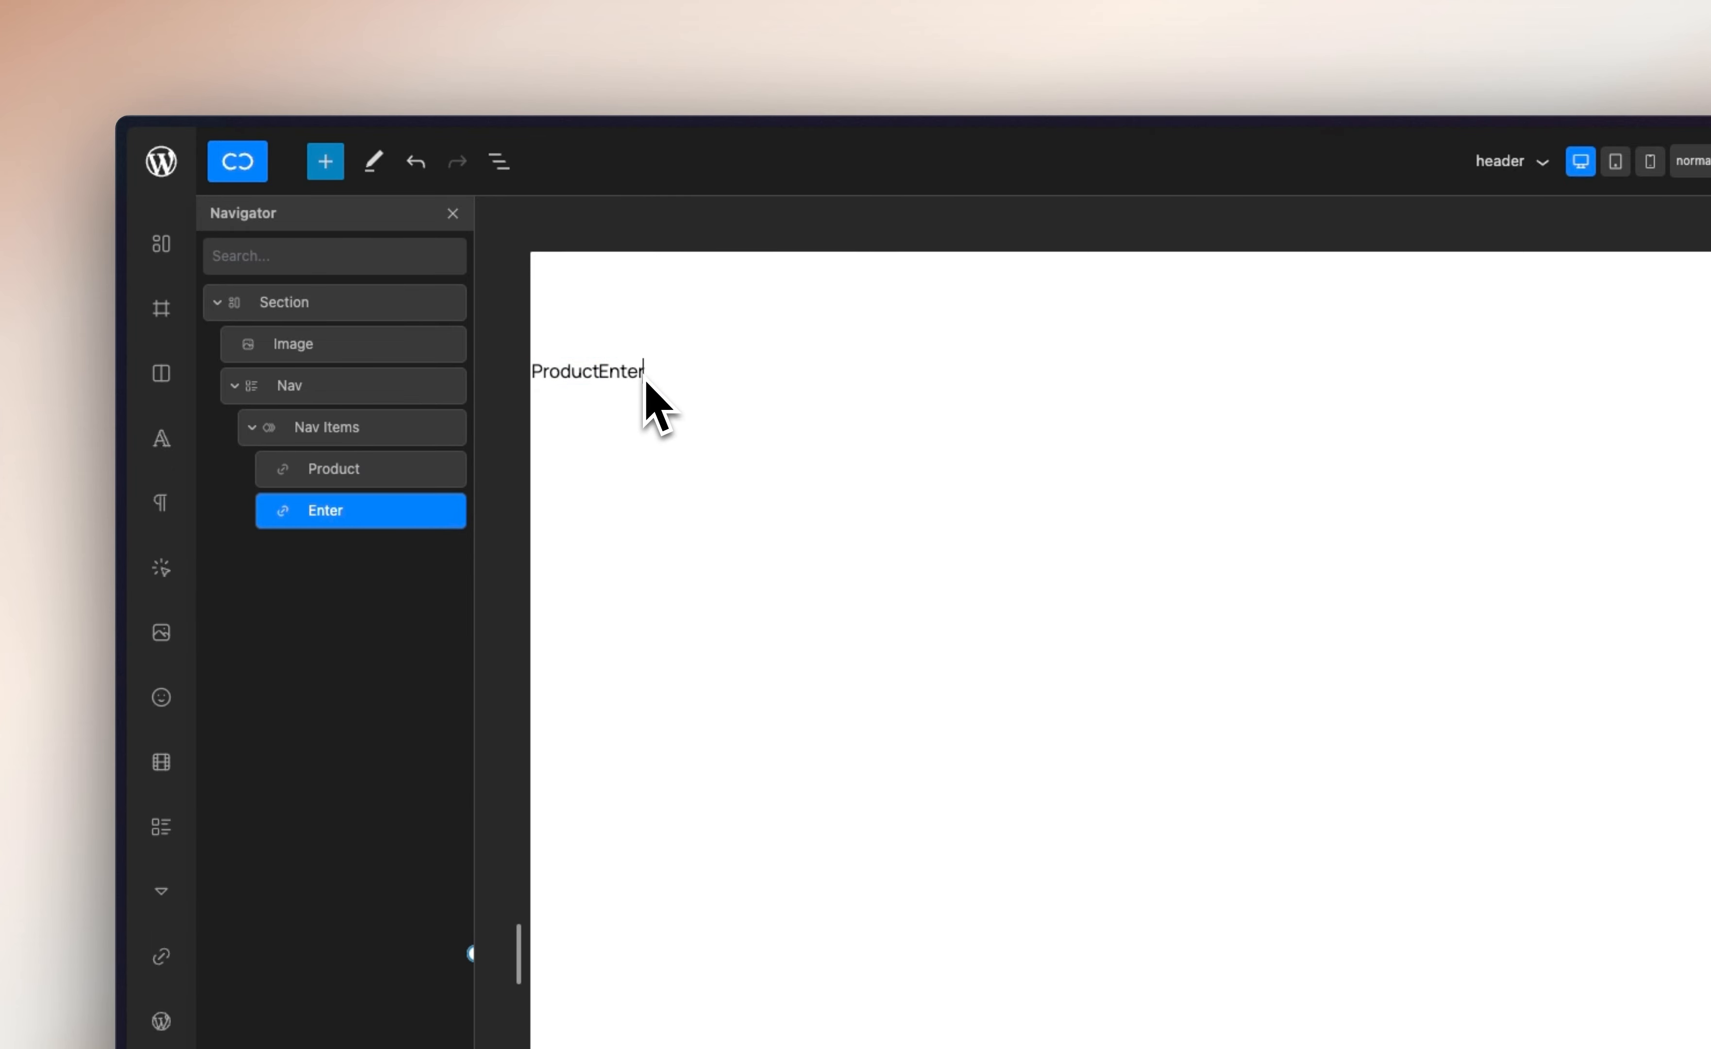
Duplicate the Enterprise link and change the copy's text to "Pricing"
{"action": "right_click", "coordinate": [361, 509]}
{"action": "left_click", "coordinate": [416, 564]}
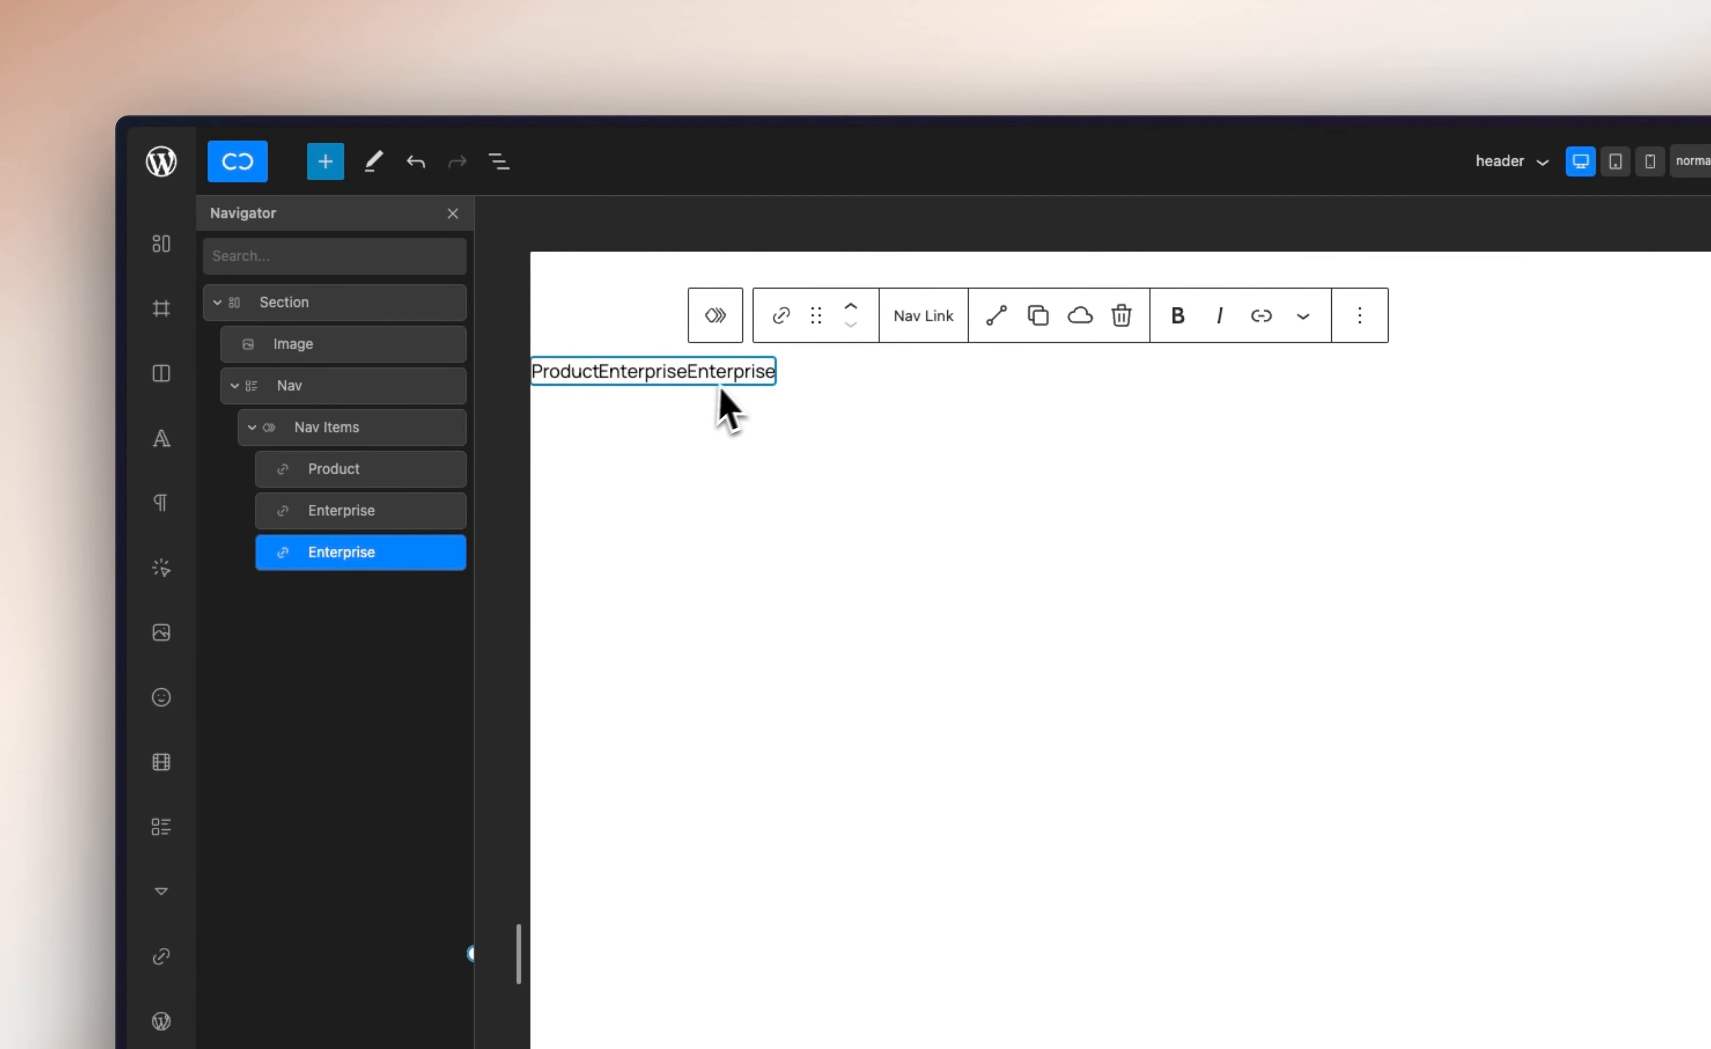
{"action": "double_click", "coordinate": [735, 377]}
{"action": "type", "text": "Pricing"}
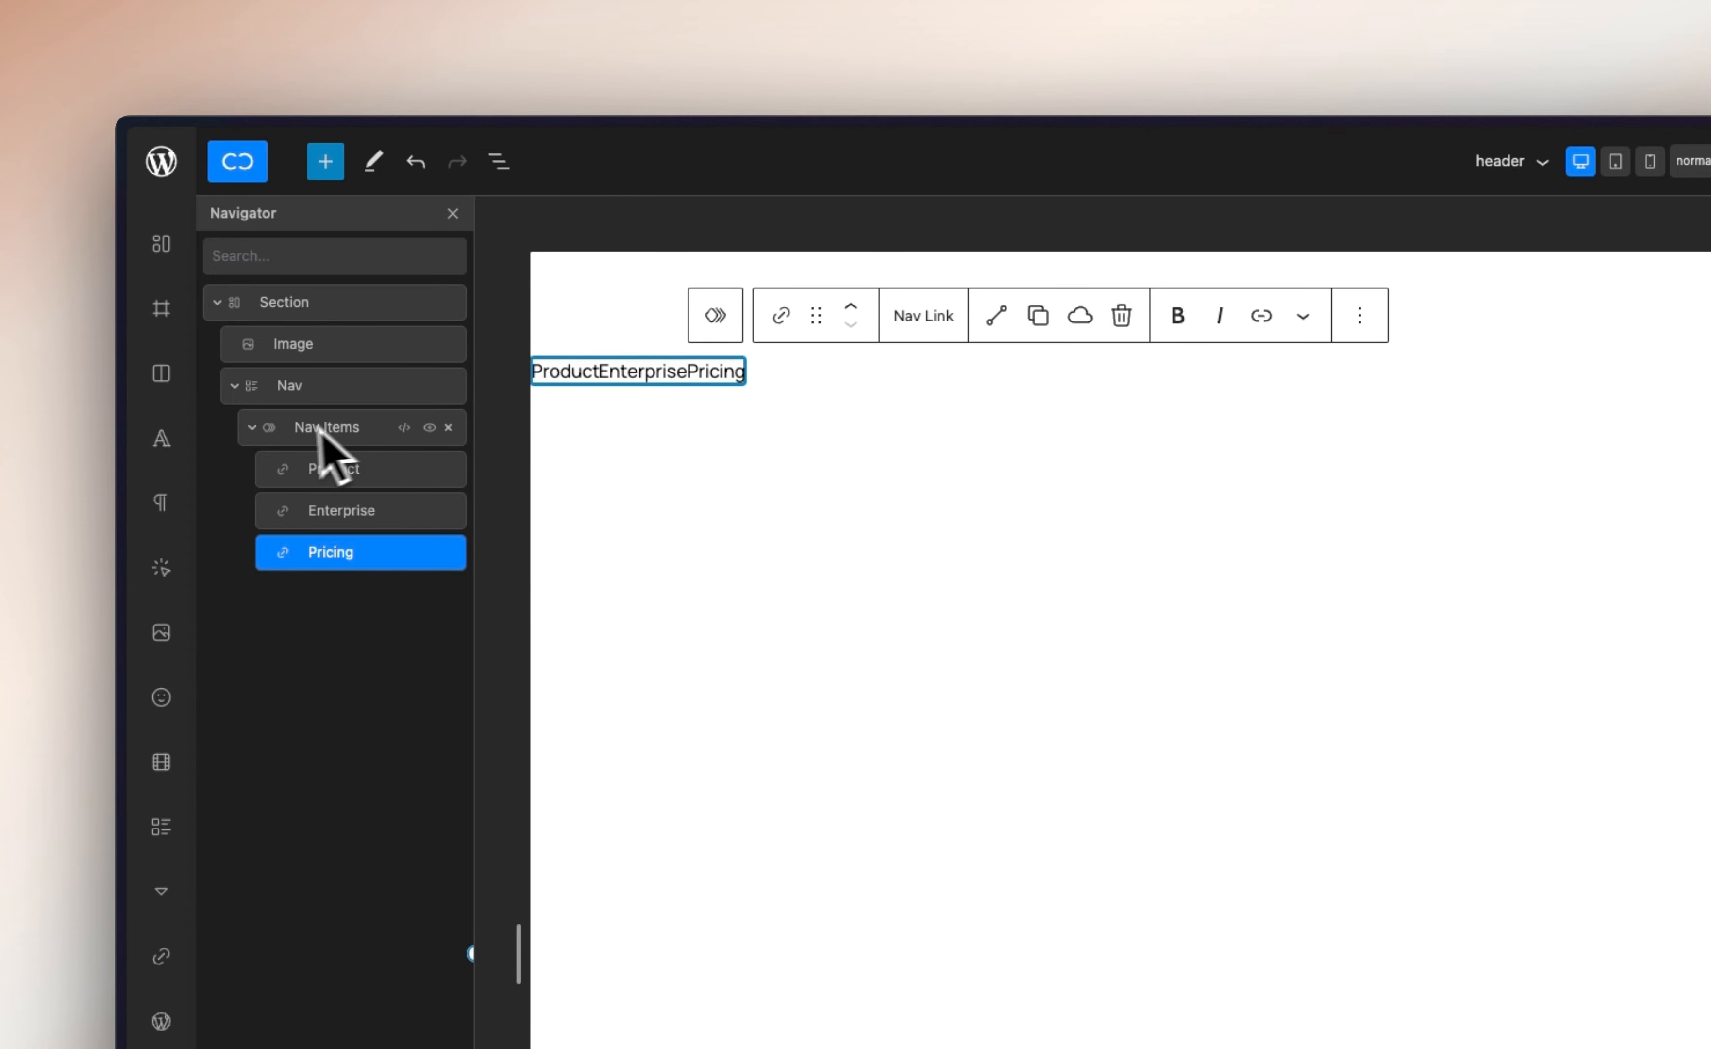
Add an Image block inside the Nav after the Nav Items and set the red logo as its image
{"action": "left_click", "coordinate": [252, 429]}
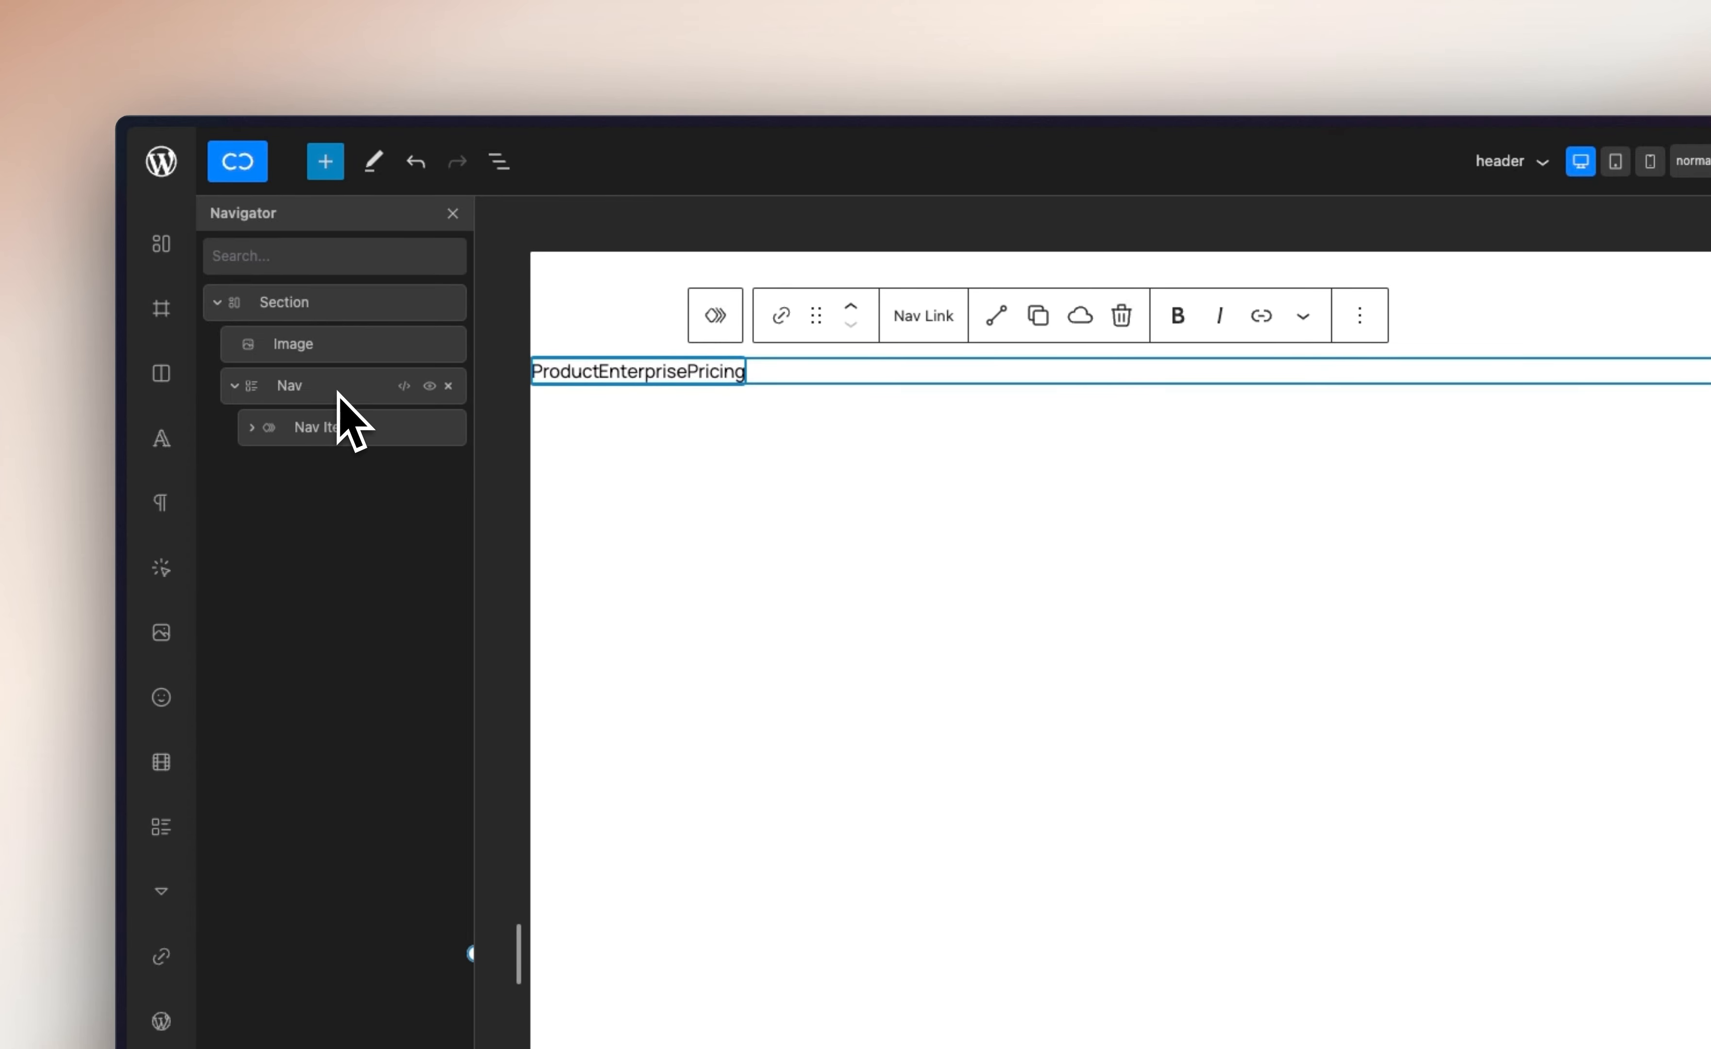
{"action": "left_click", "coordinate": [335, 409]}
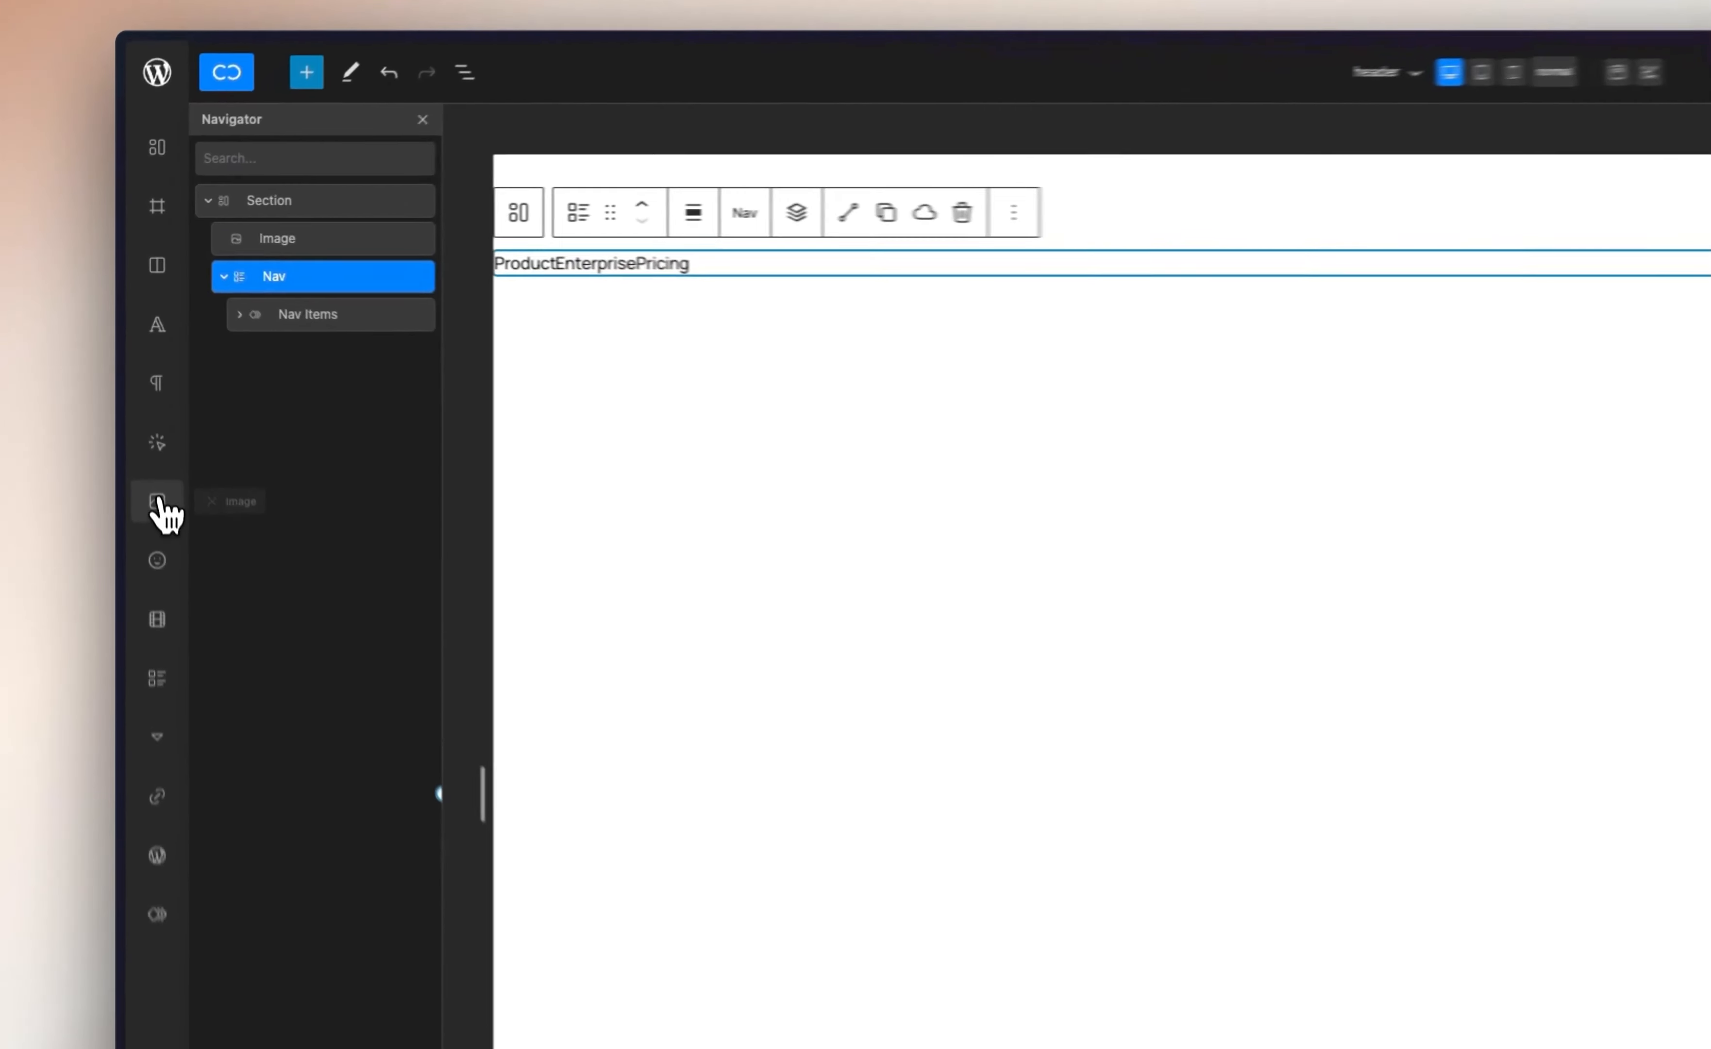
{"action": "left_click", "coordinate": [141, 377]}
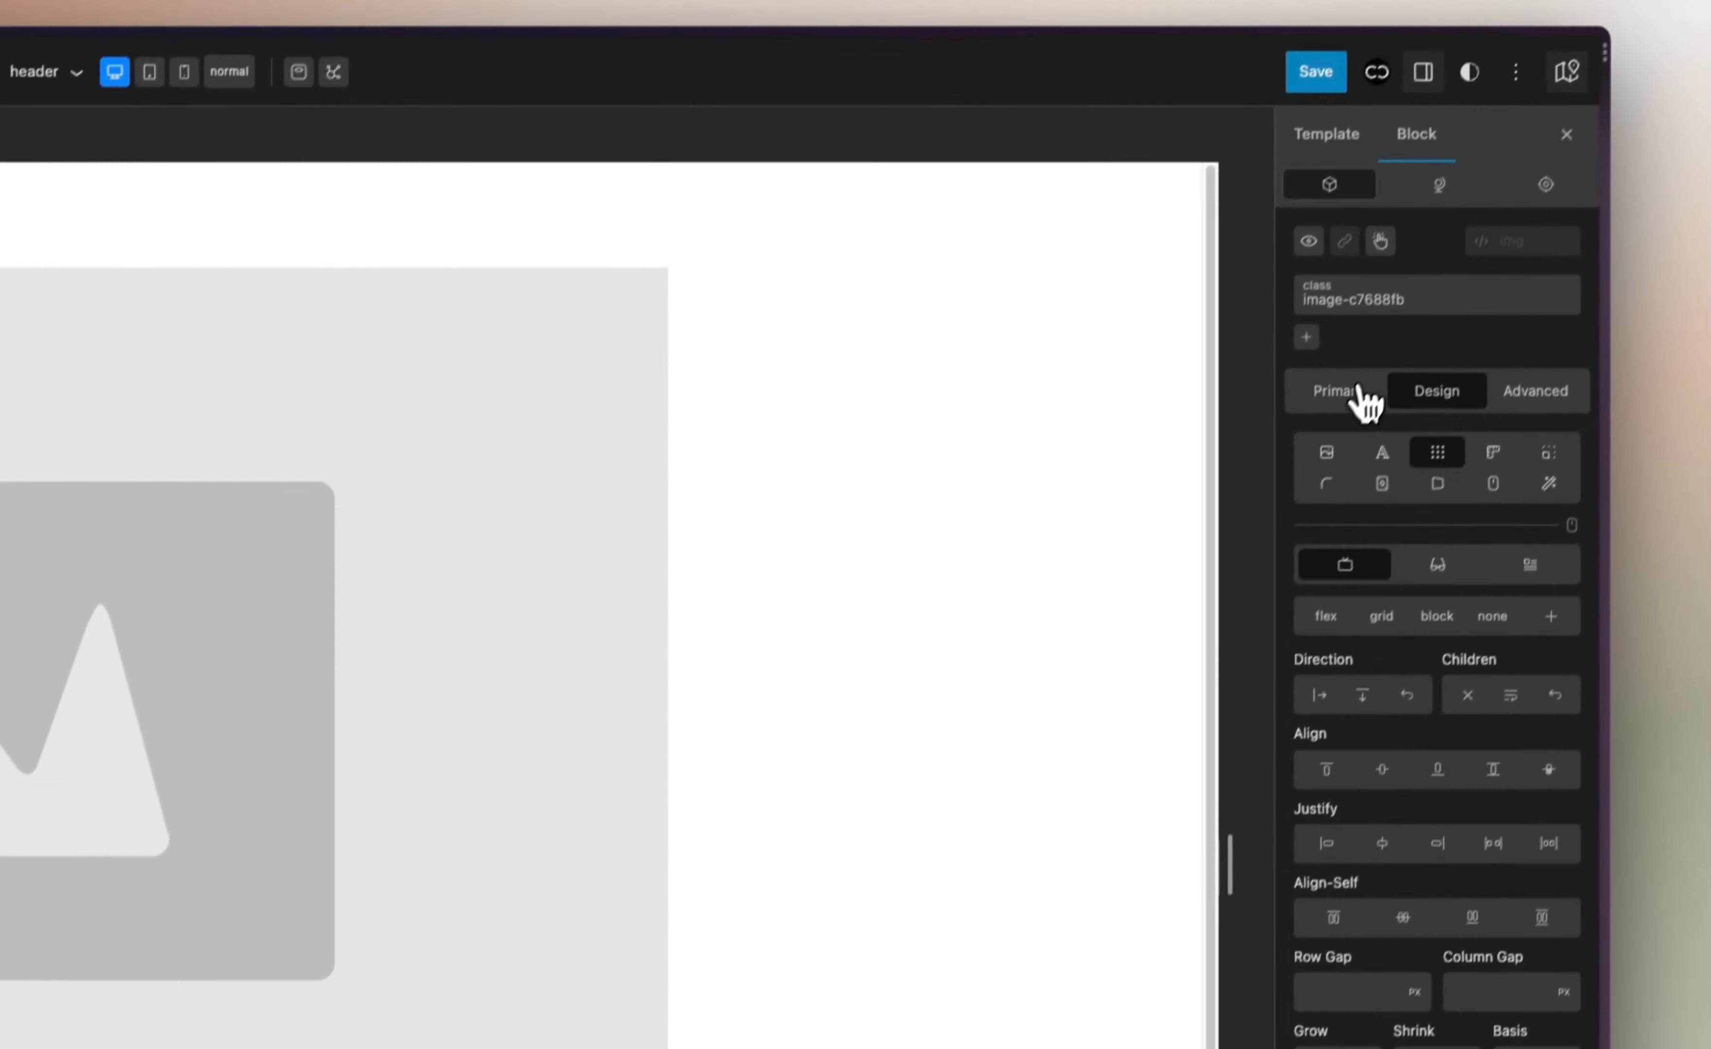
{"action": "left_click", "coordinate": [1490, 199]}
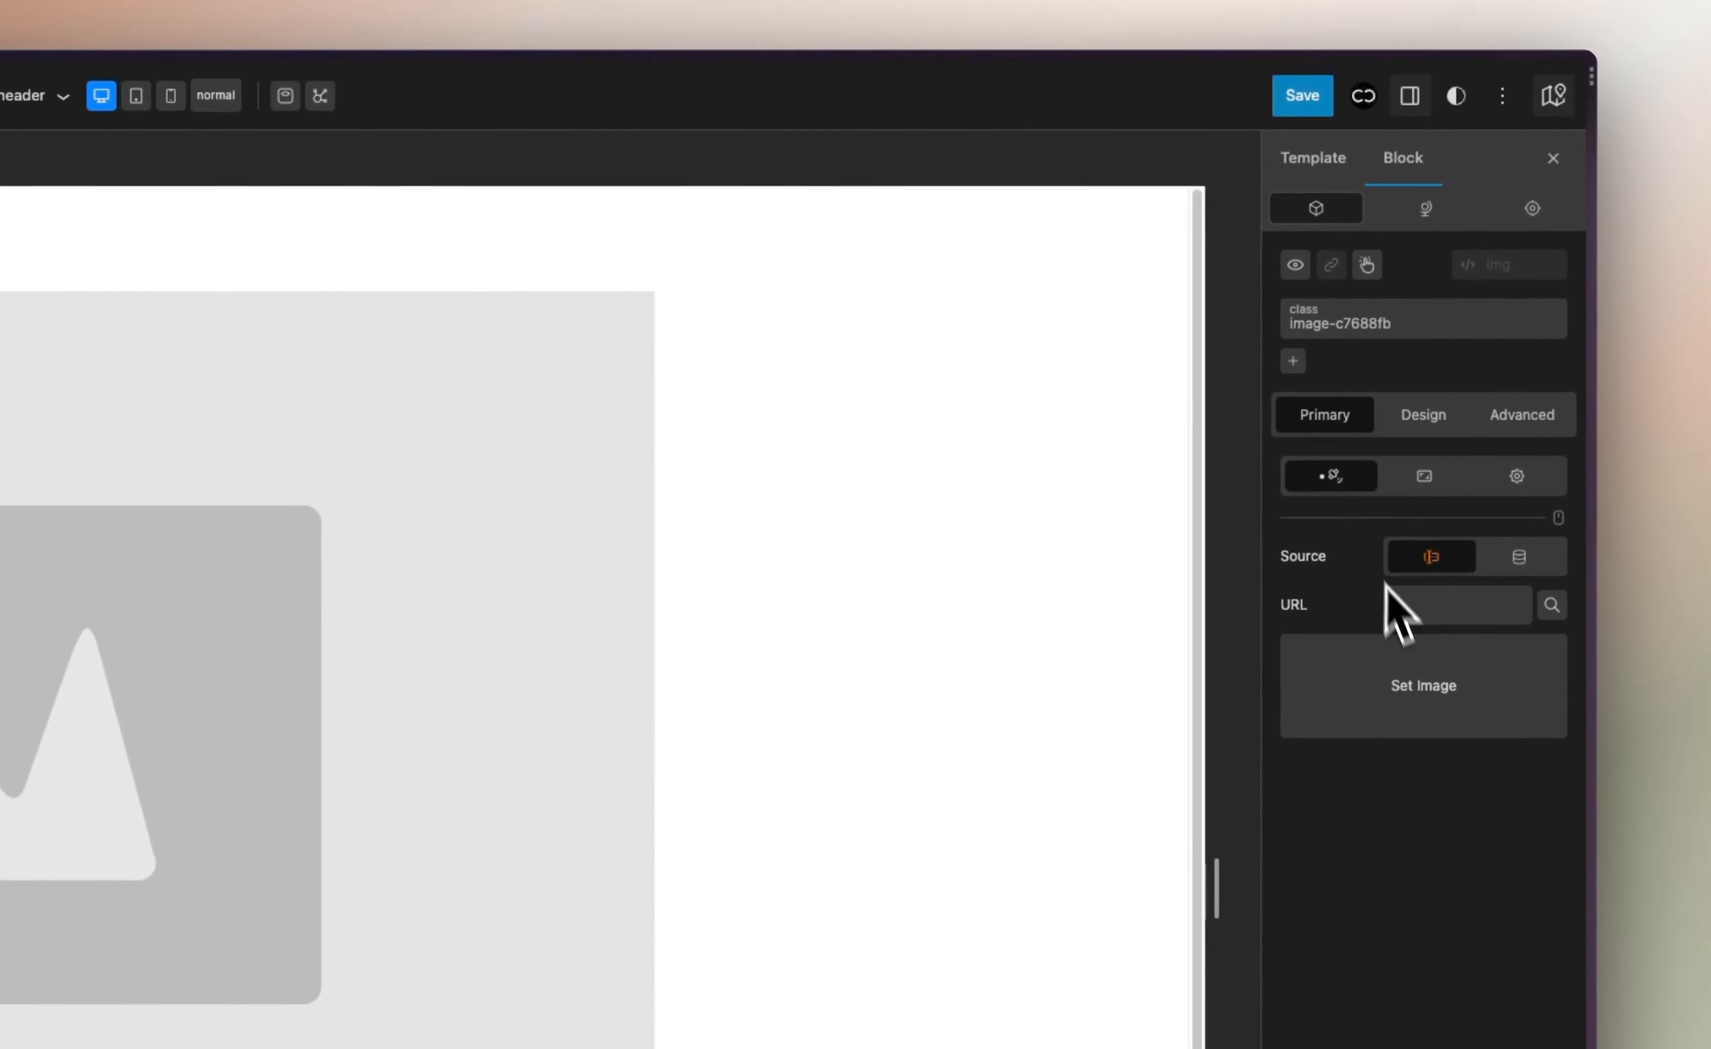
{"action": "left_click", "coordinate": [1572, 470]}
{"action": "left_click", "coordinate": [450, 370]}
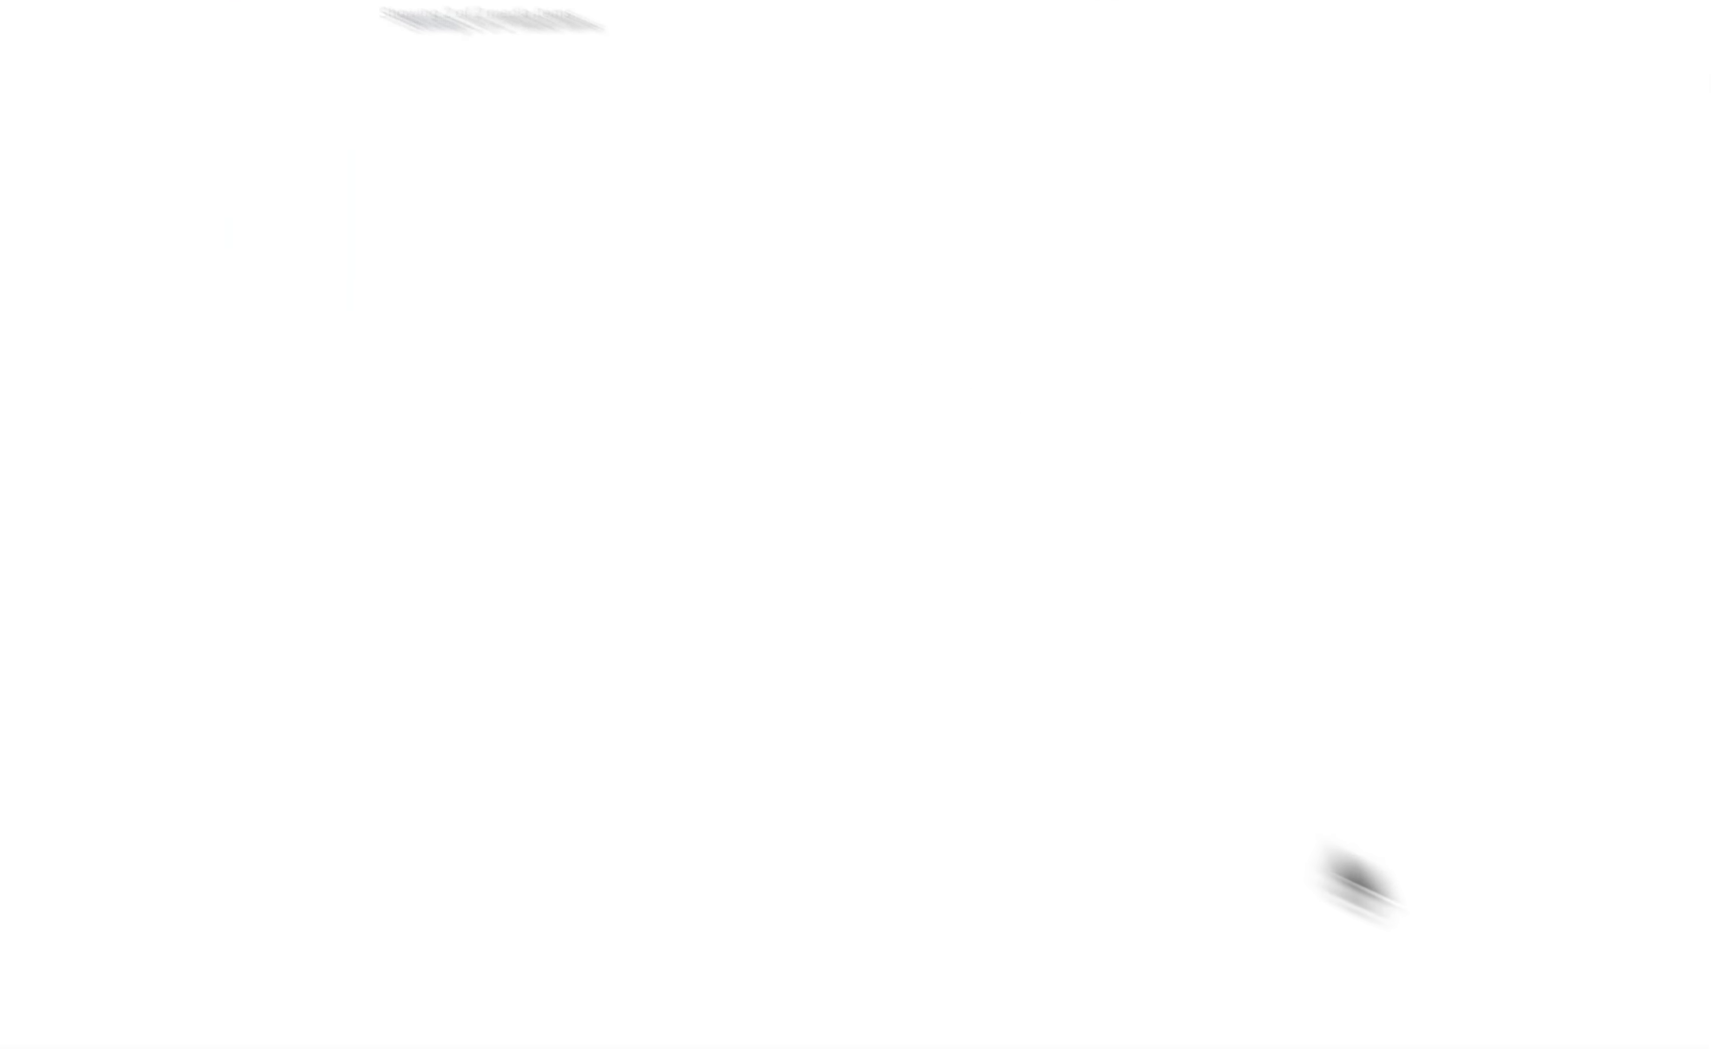
{"action": "left_click", "coordinate": [1544, 873]}
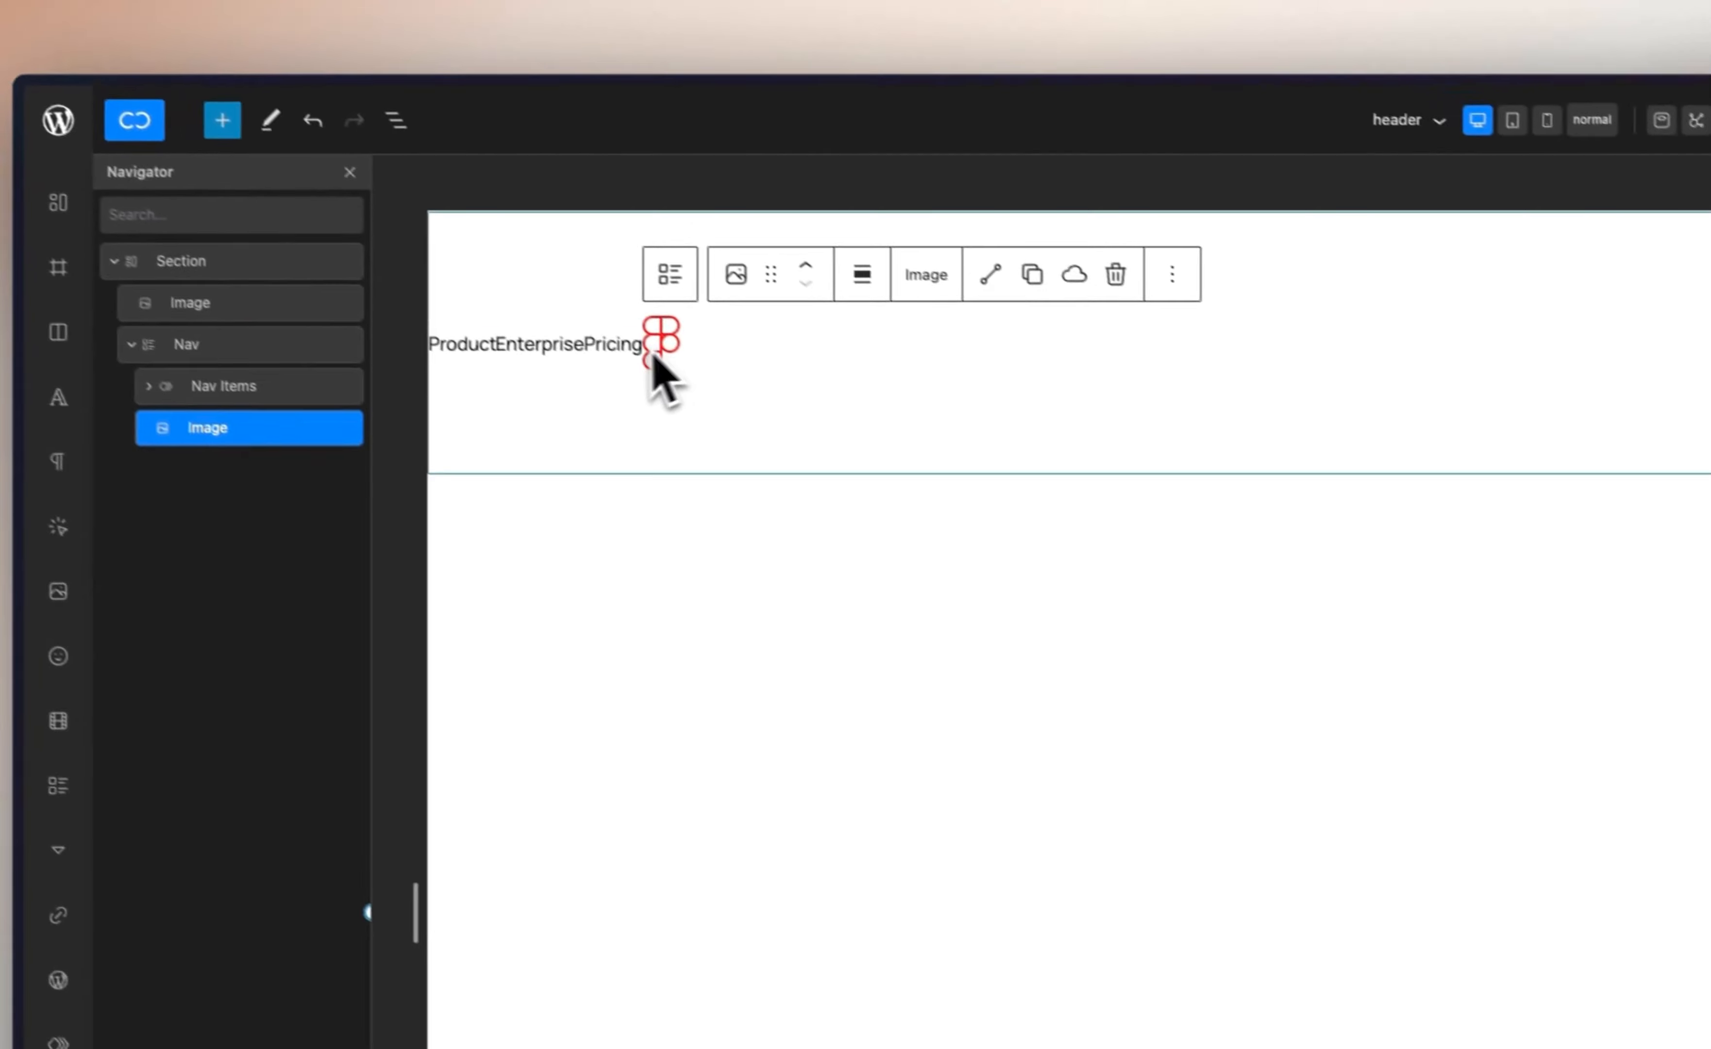
Duplicate the Nav Items block and move the copy below the logo Image inside the Nav
{"action": "right_click", "coordinate": [347, 427]}
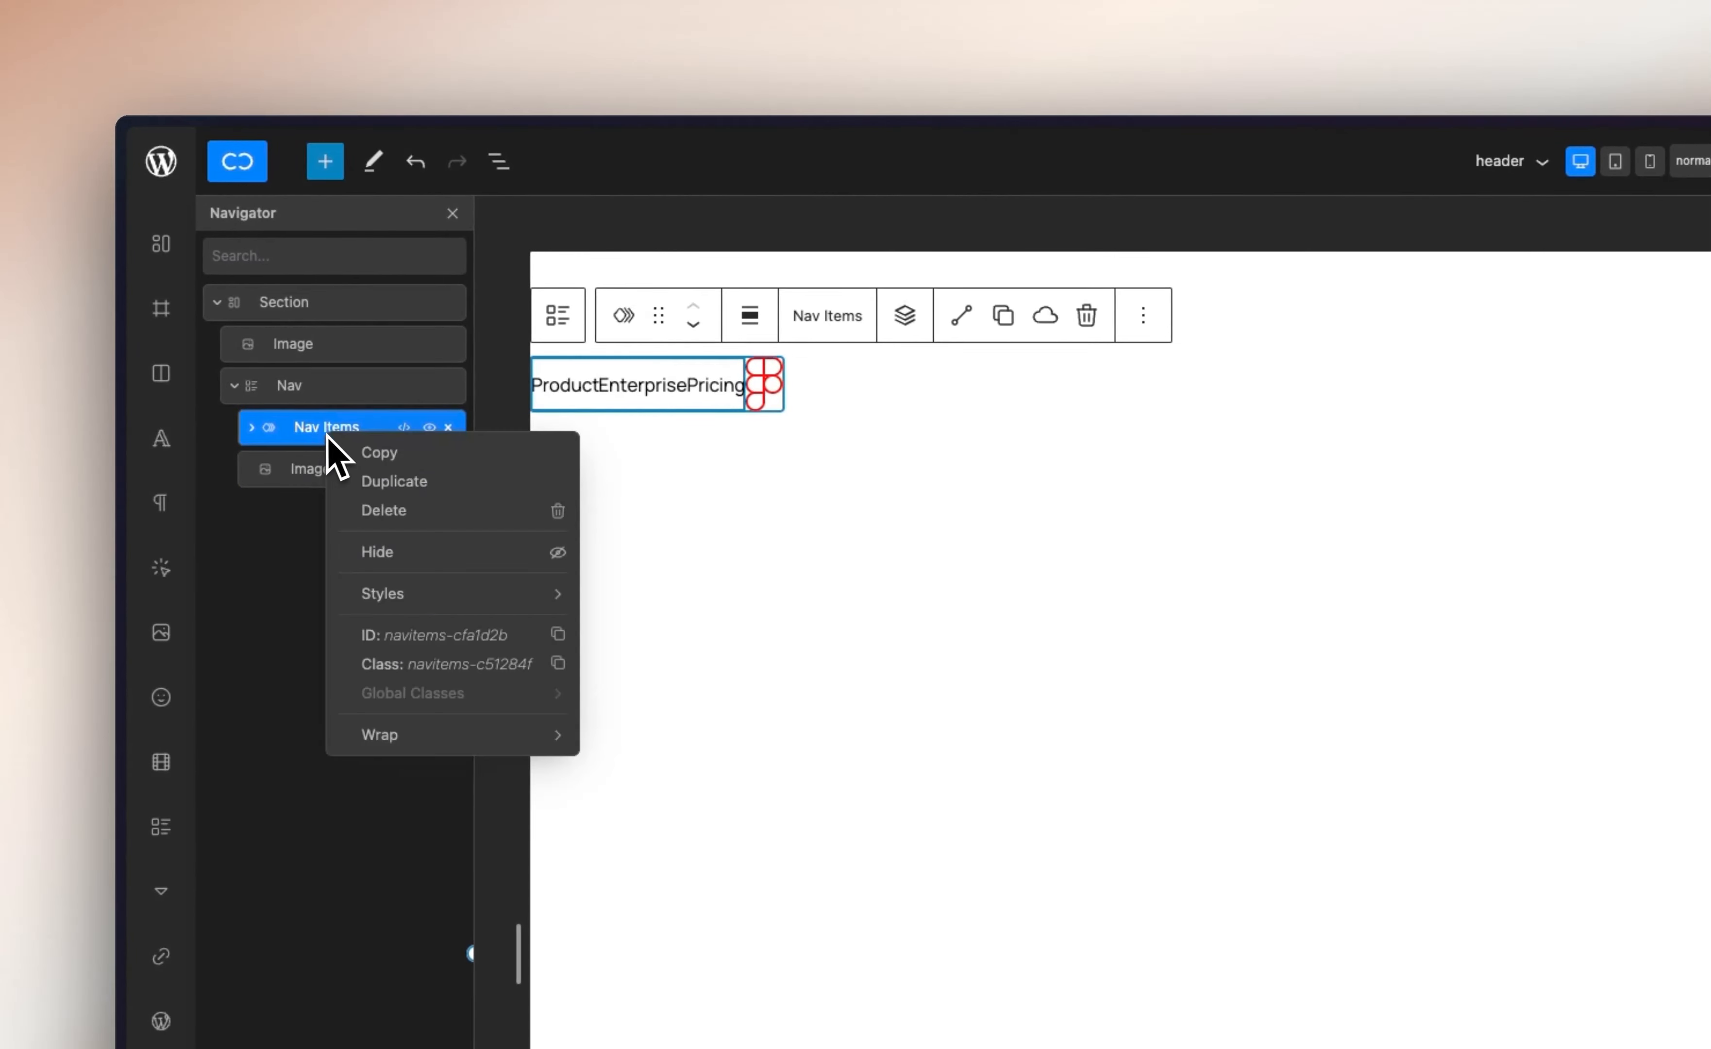
{"action": "left_click", "coordinate": [404, 484]}
{"action": "left_click", "coordinate": [257, 475]}
{"action": "left_click_drag", "start_coordinate": [308, 475], "coordinate": [313, 515]}
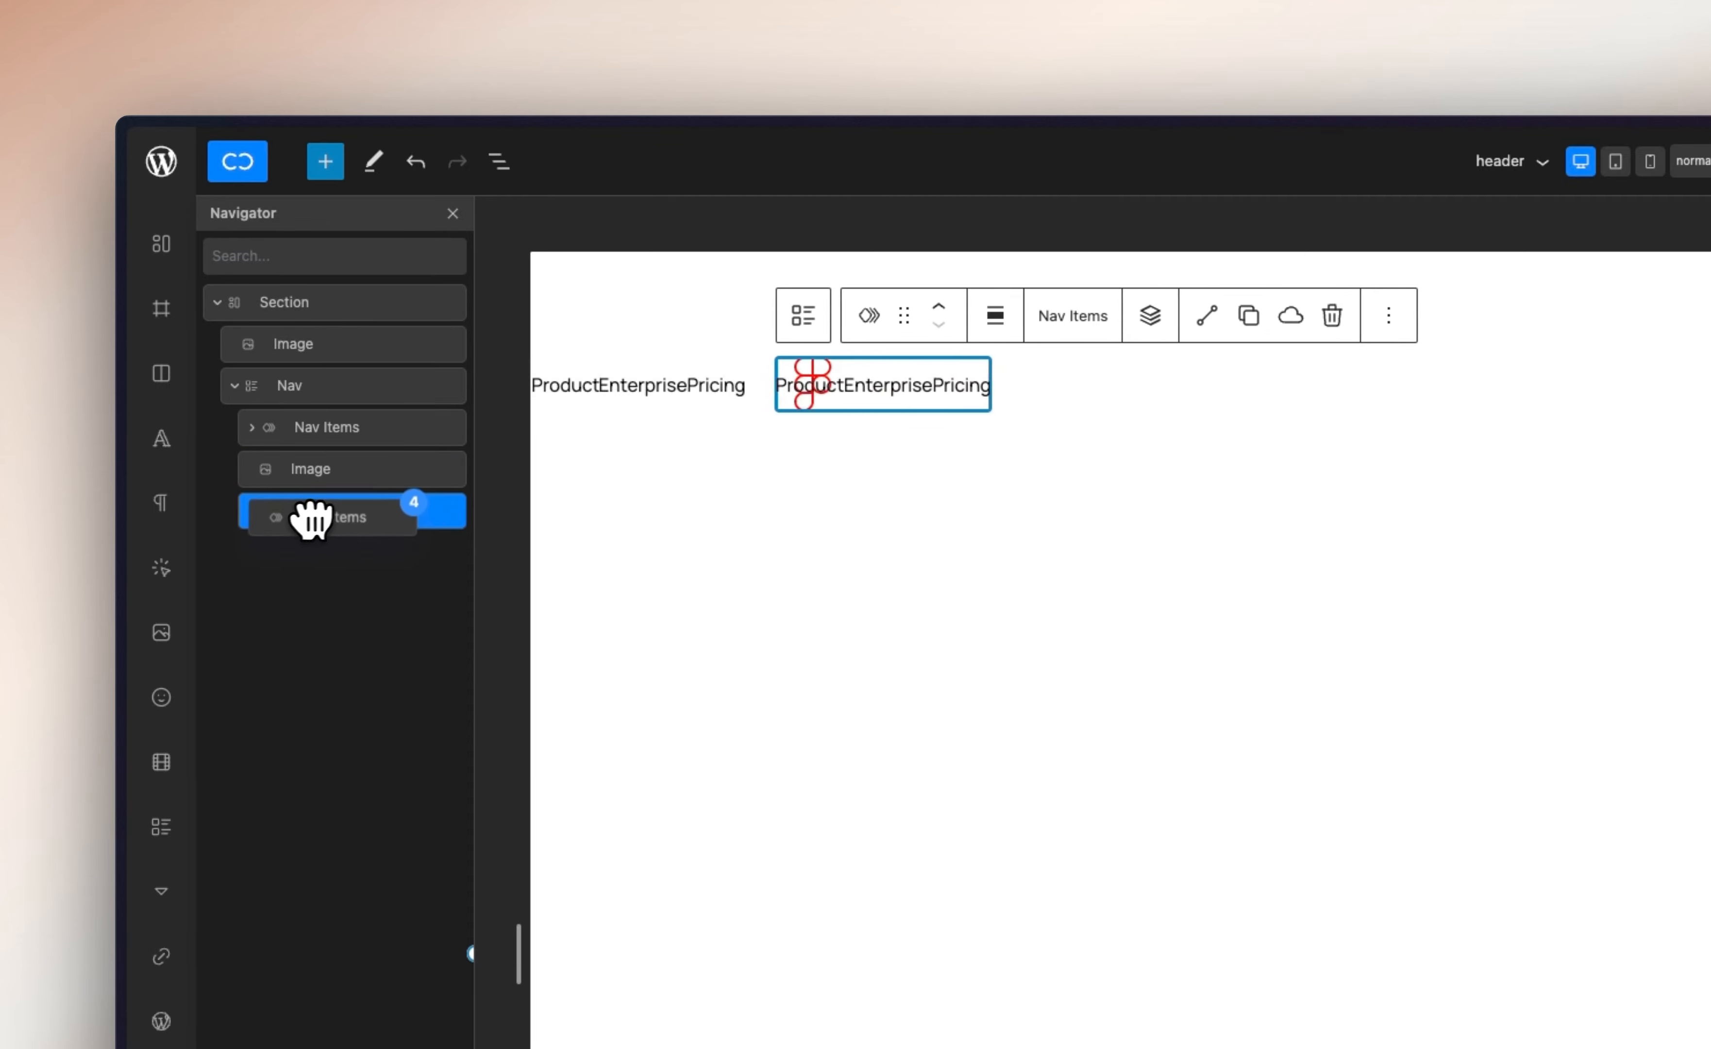
Change the Product link in the second Nav Items to "Resources"
{"action": "left_click", "coordinate": [829, 392]}
{"action": "double_click", "coordinate": [827, 392]}
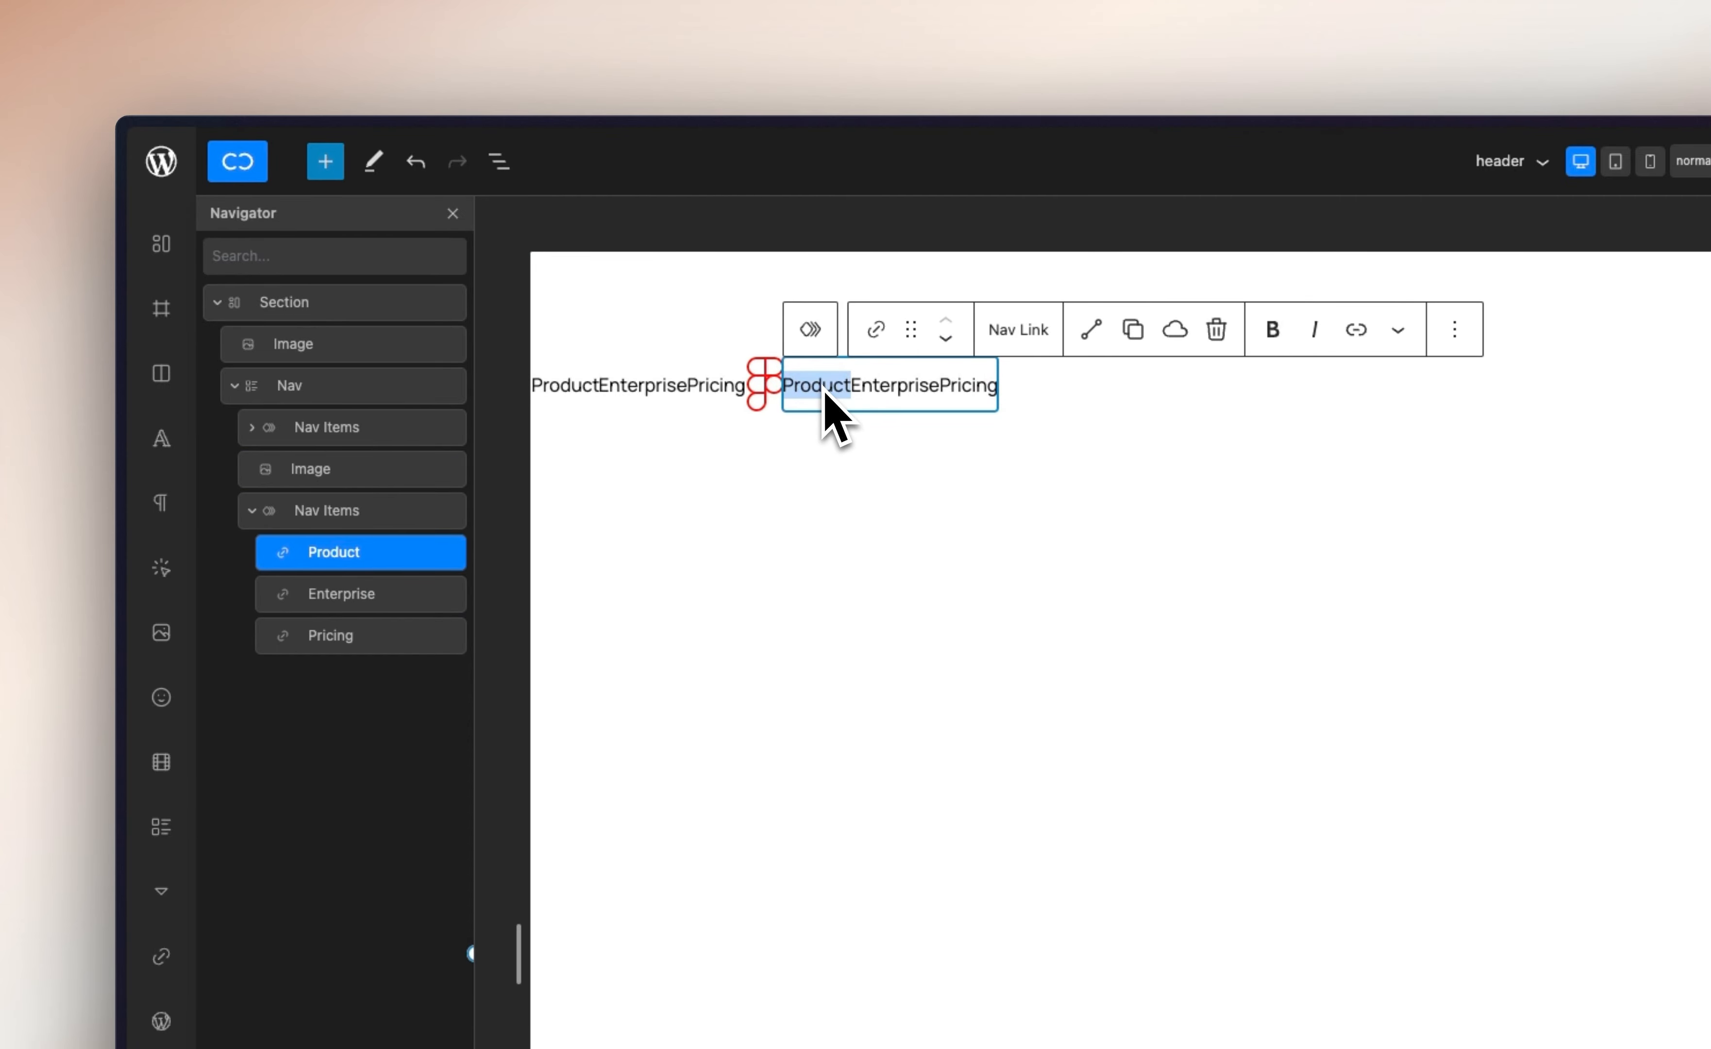
{"action": "type", "text": "Resources"}
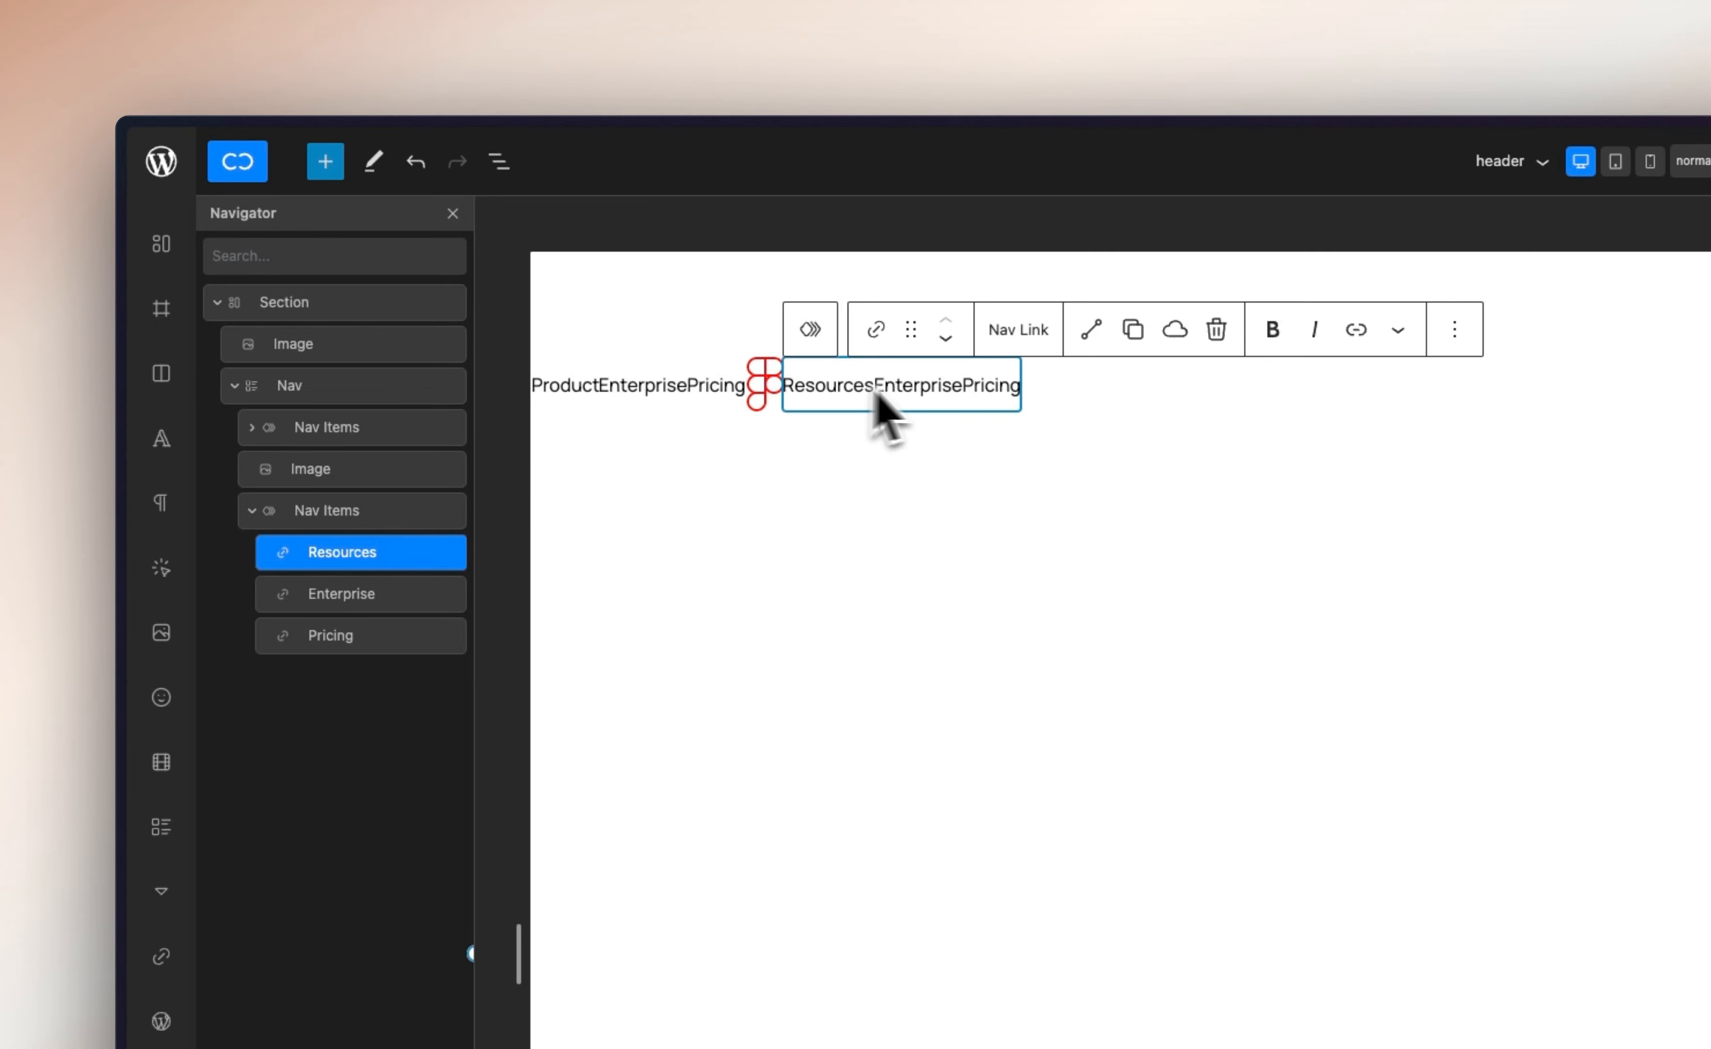
Change the Enterprise link in the second Nav Items to "Community"
{"action": "left_click", "coordinate": [901, 388]}
{"action": "double_click", "coordinate": [893, 390]}
{"action": "type", "text": "C"}
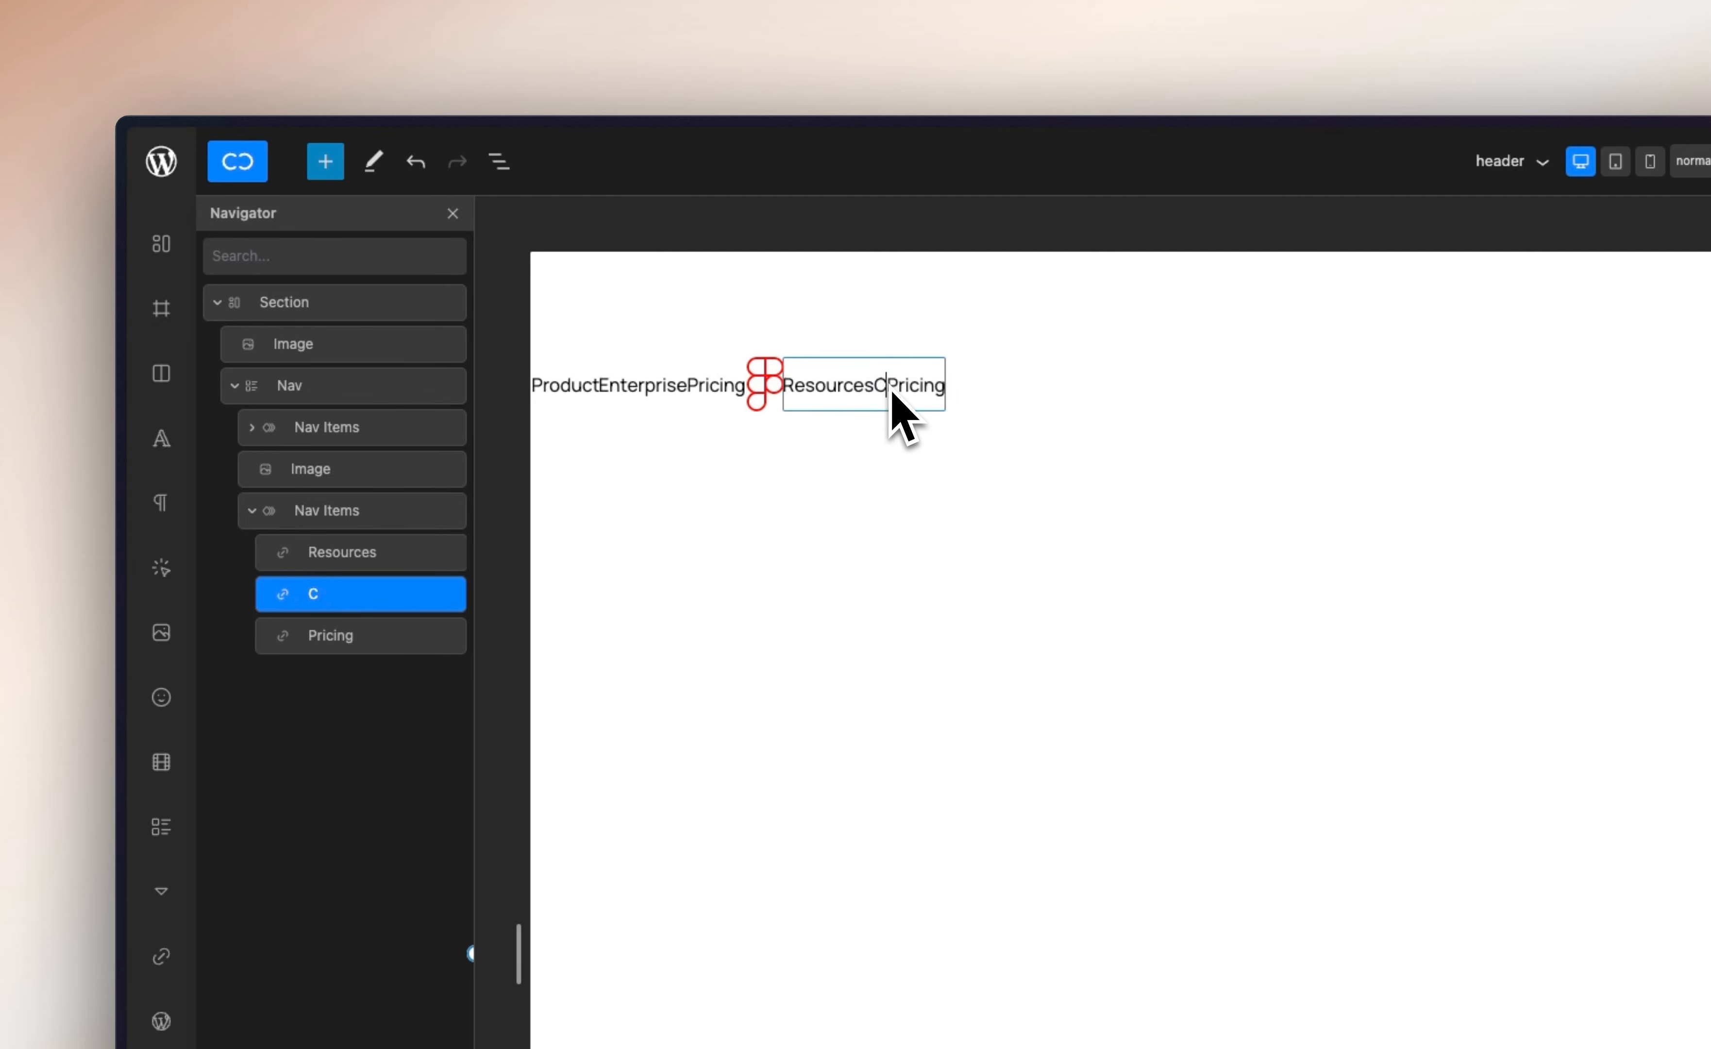
{"action": "type", "text": "ommunity"}
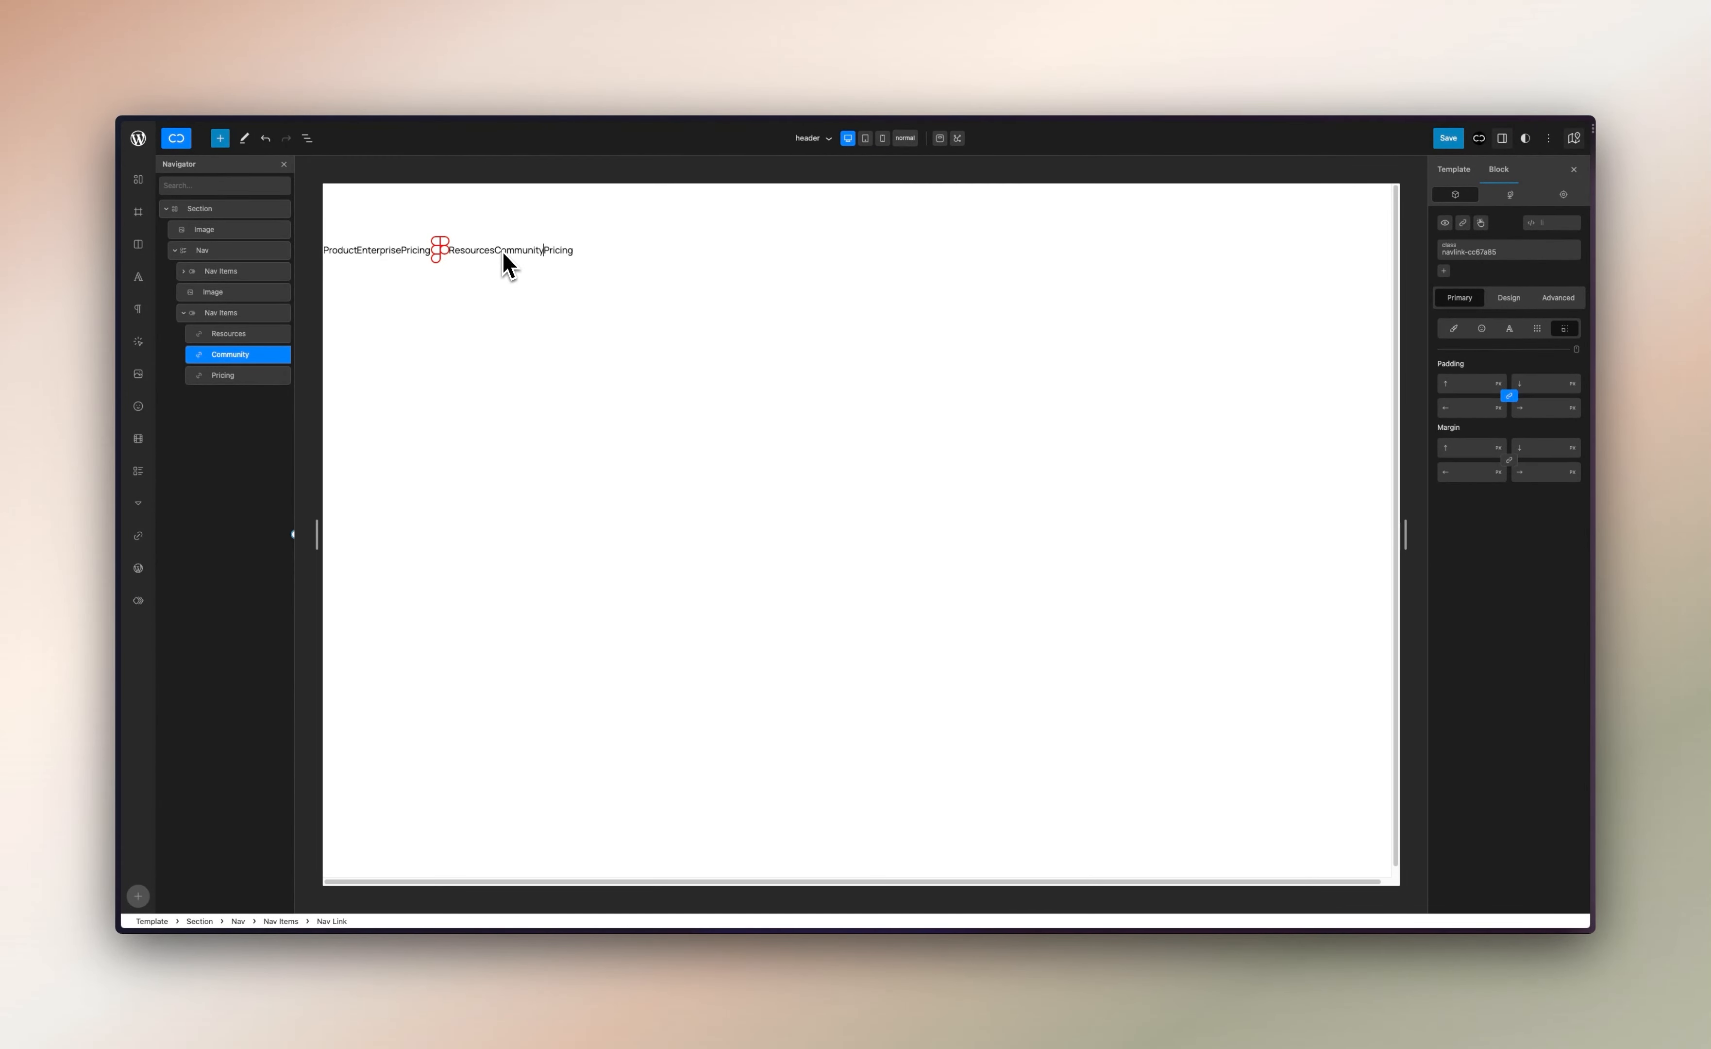
{"action": "left_click", "coordinate": [506, 265]}
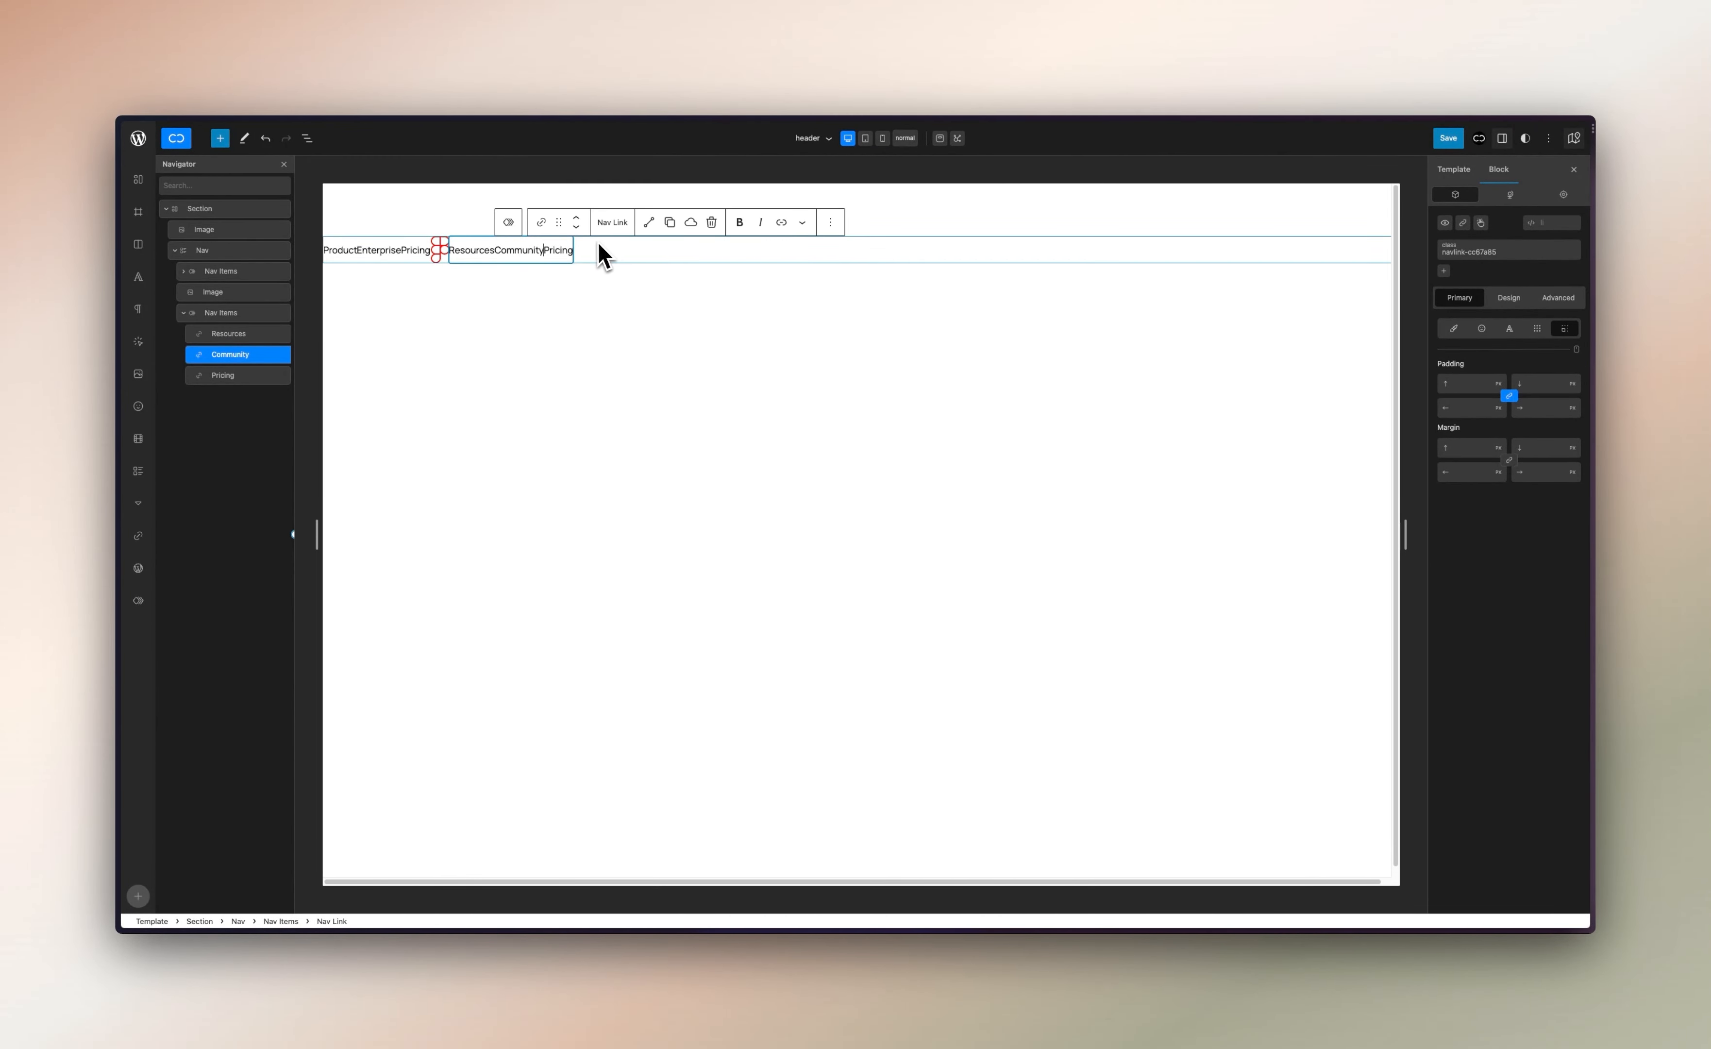
Change the Pricing link in the second Nav Items to "Login"
{"action": "left_click", "coordinate": [559, 251]}
{"action": "double_click", "coordinate": [559, 250]}
{"action": "type", "text": "L"}
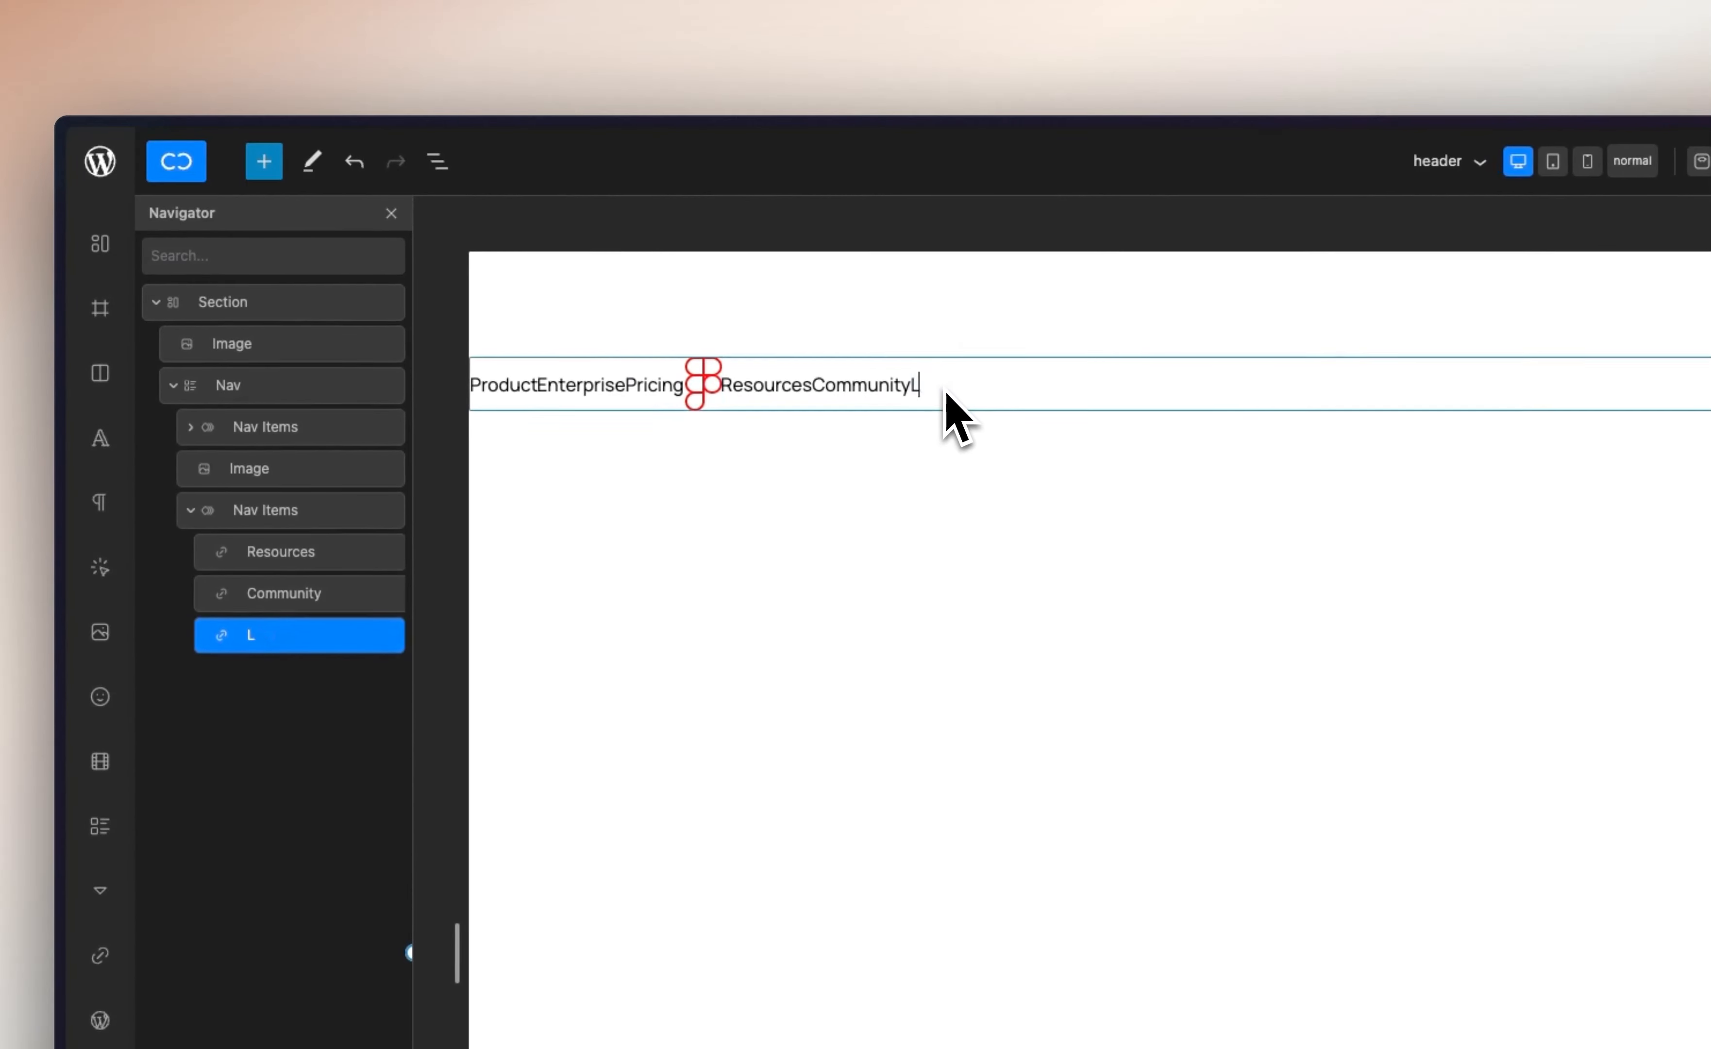
{"action": "type", "text": "ogin"}
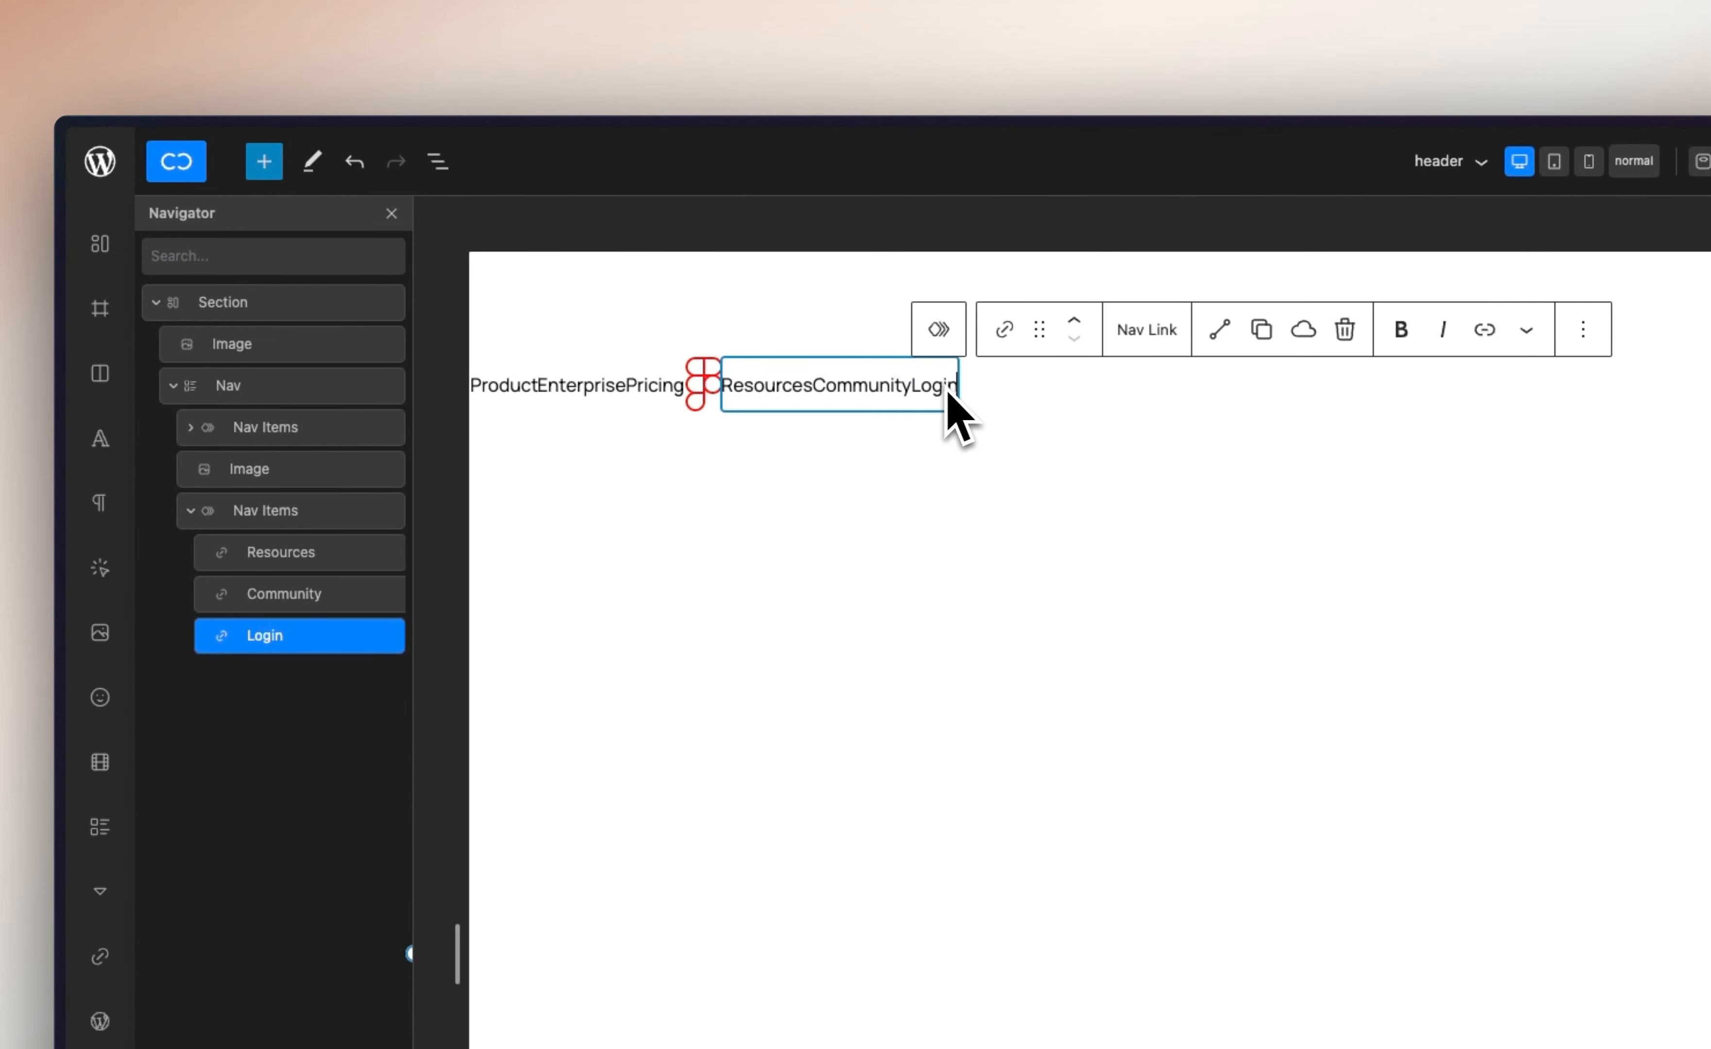
Style the Nav's Links Wrapper as a flex row with a column gap of 30 px
{"action": "left_click", "coordinate": [1061, 391]}
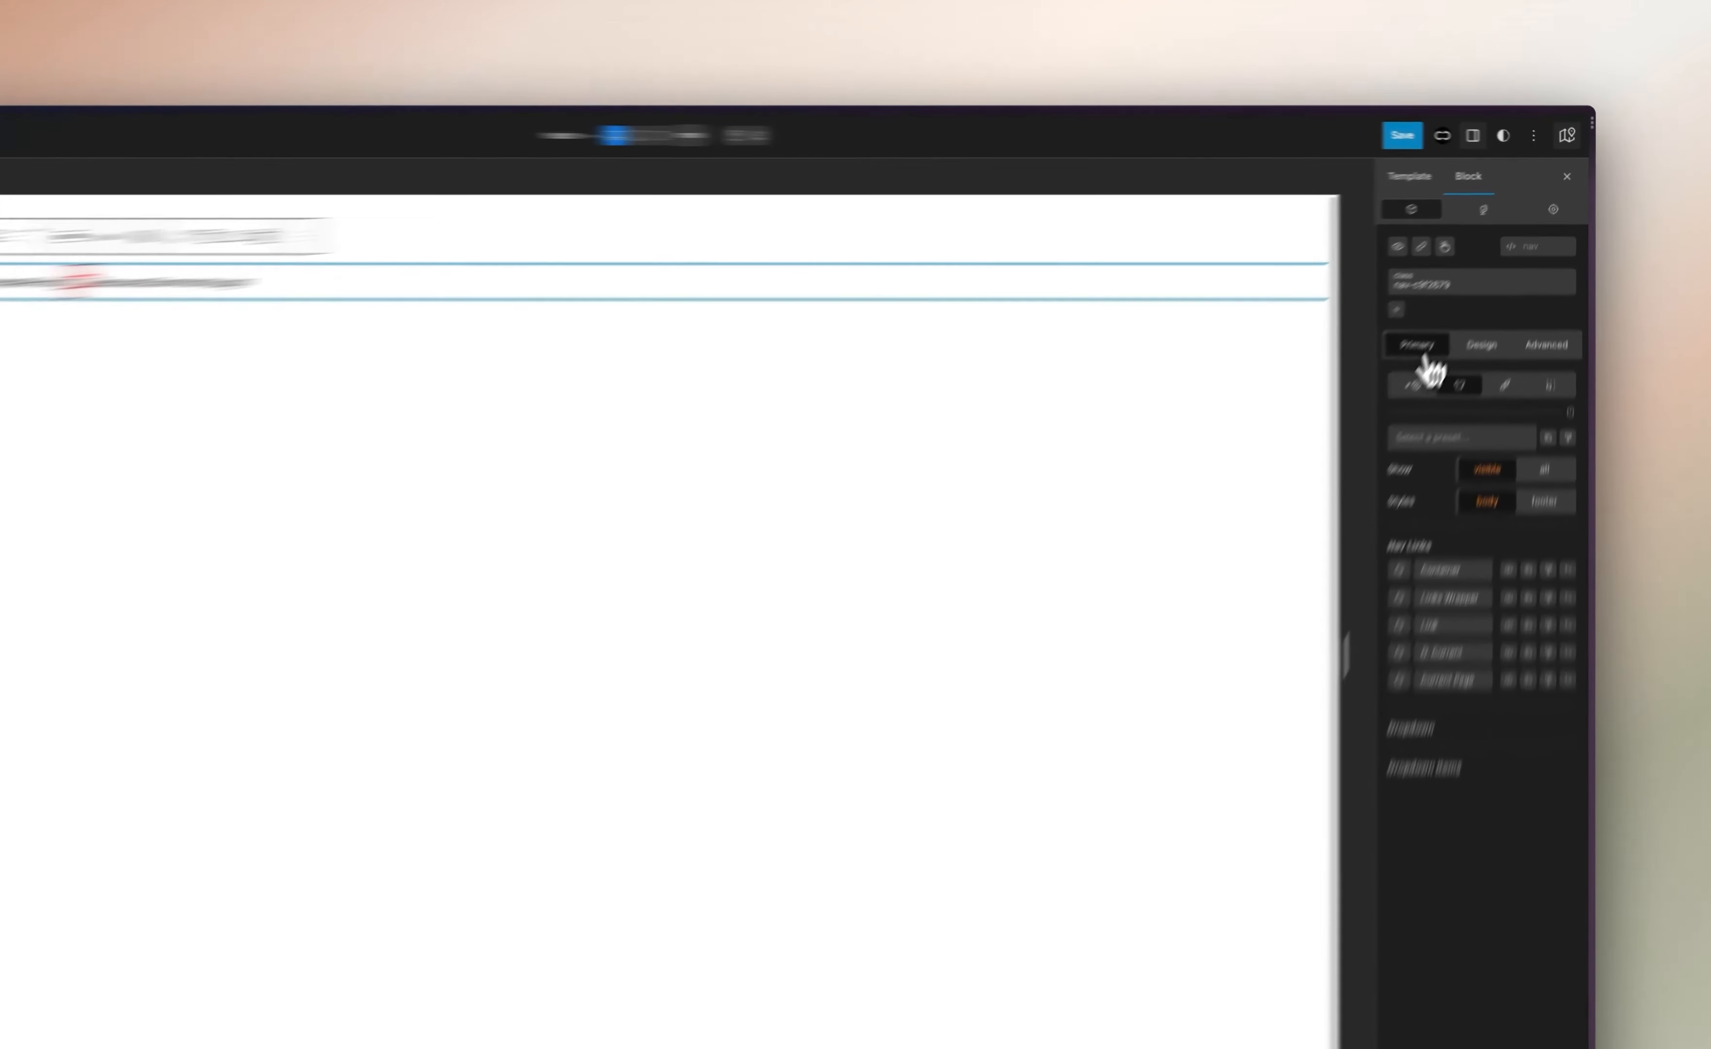
{"action": "left_click", "coordinate": [1458, 328]}
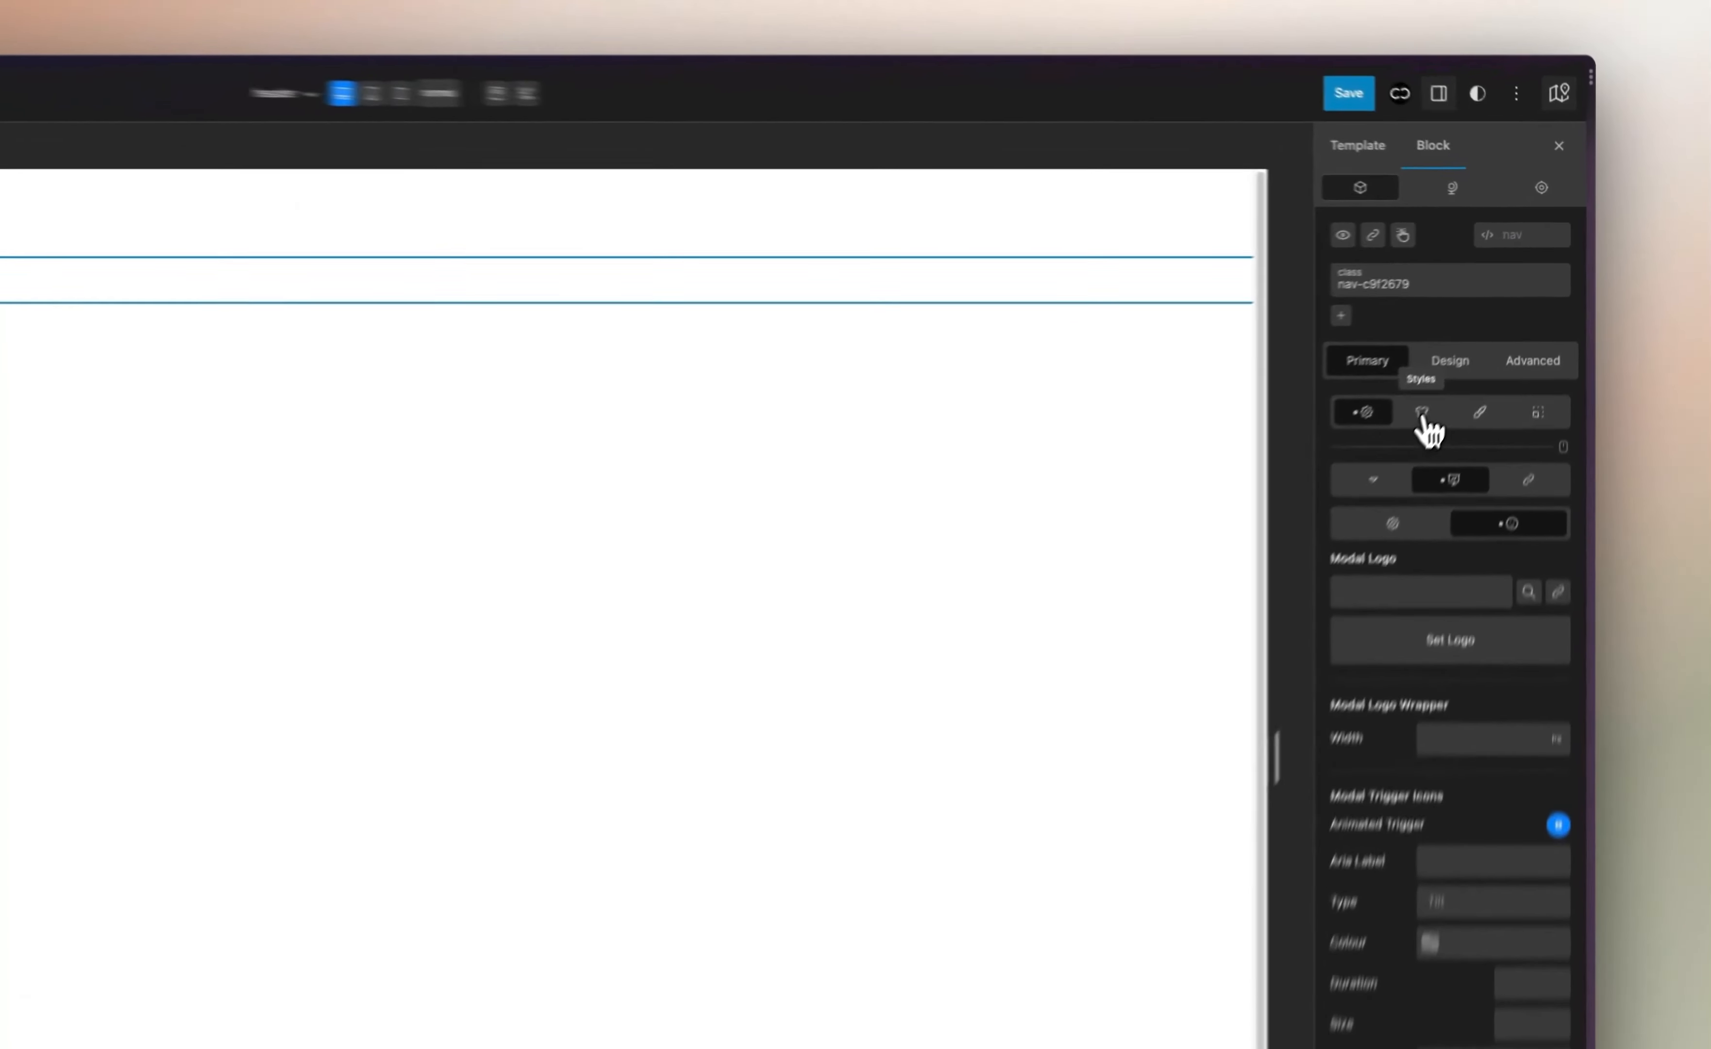
{"action": "left_click", "coordinate": [1493, 329]}
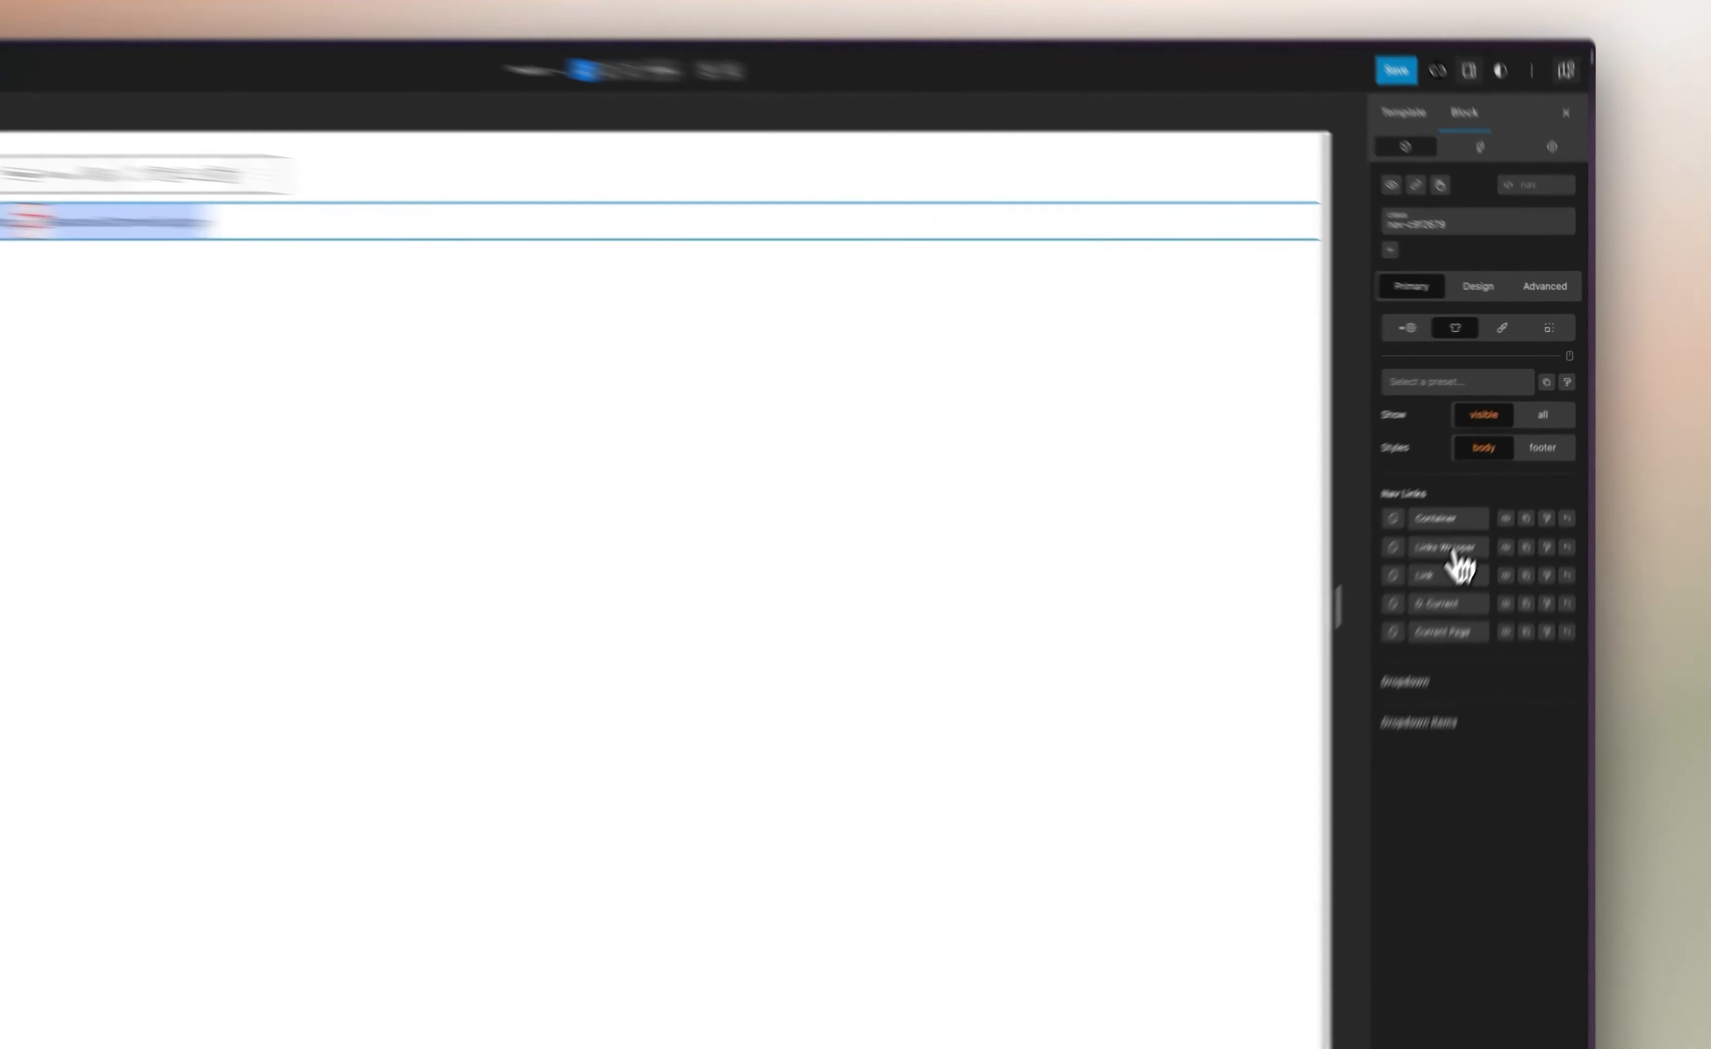
{"action": "left_click", "coordinate": [1488, 491]}
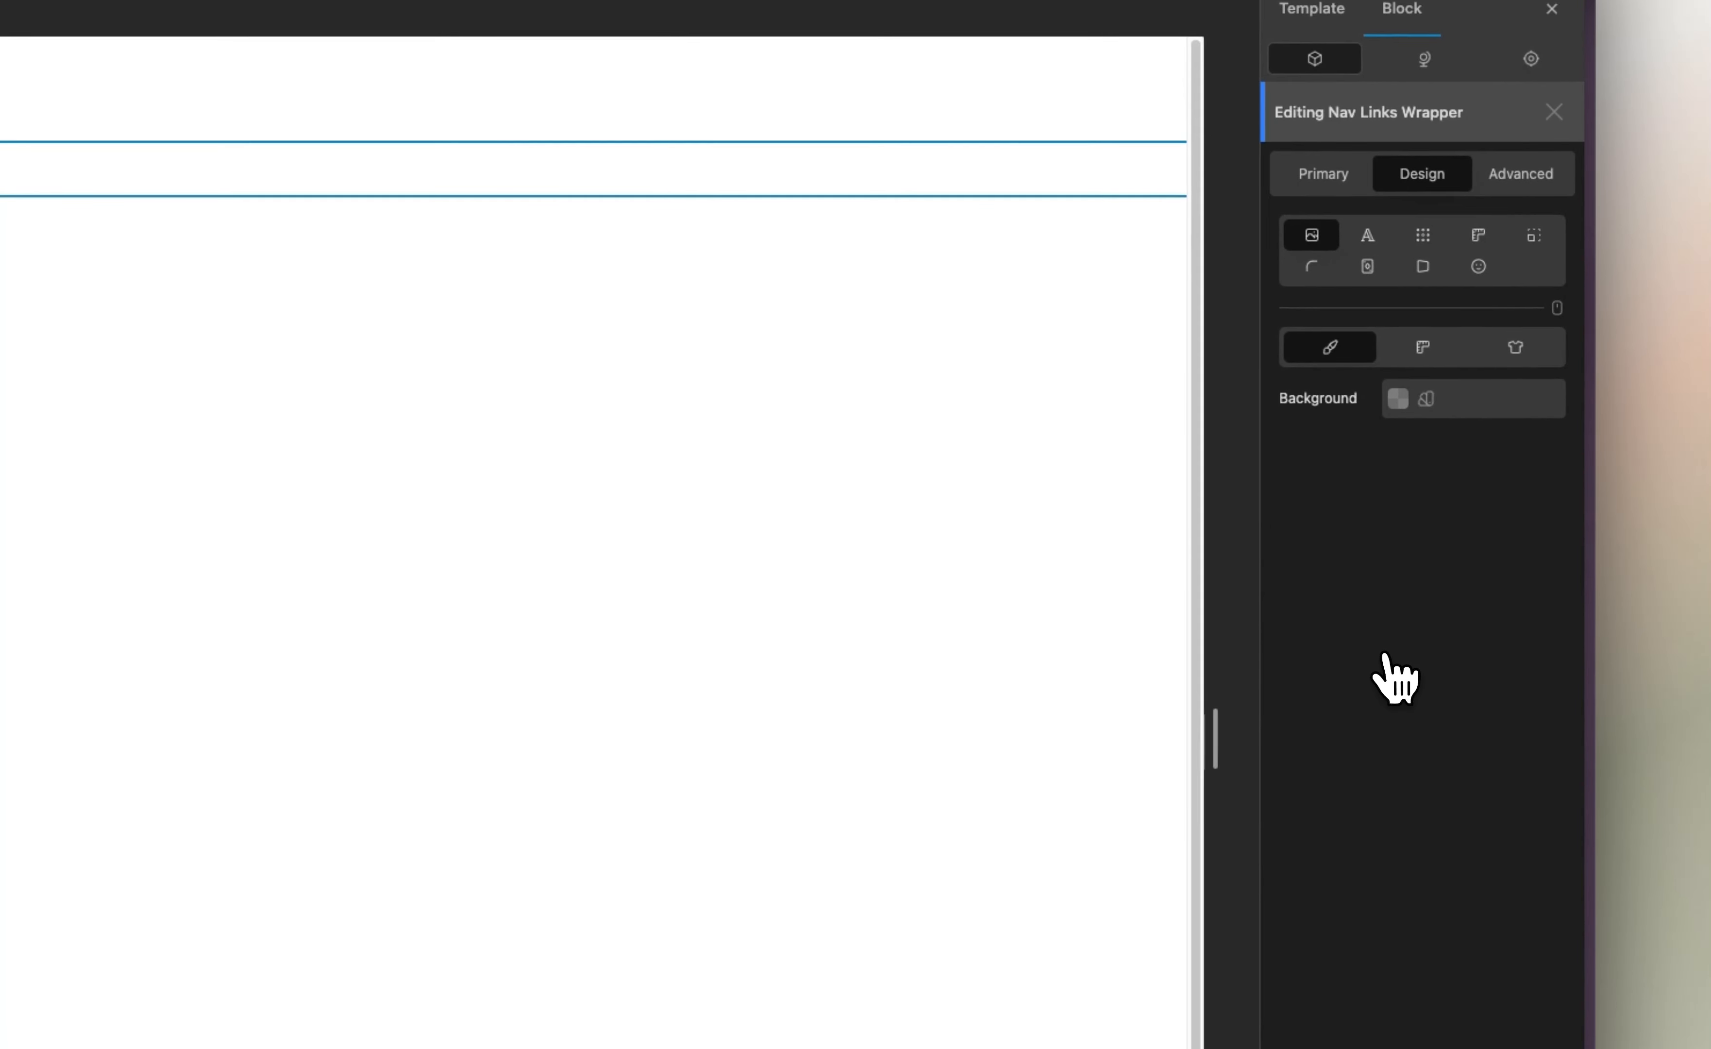
{"action": "left_click", "coordinate": [1428, 242]}
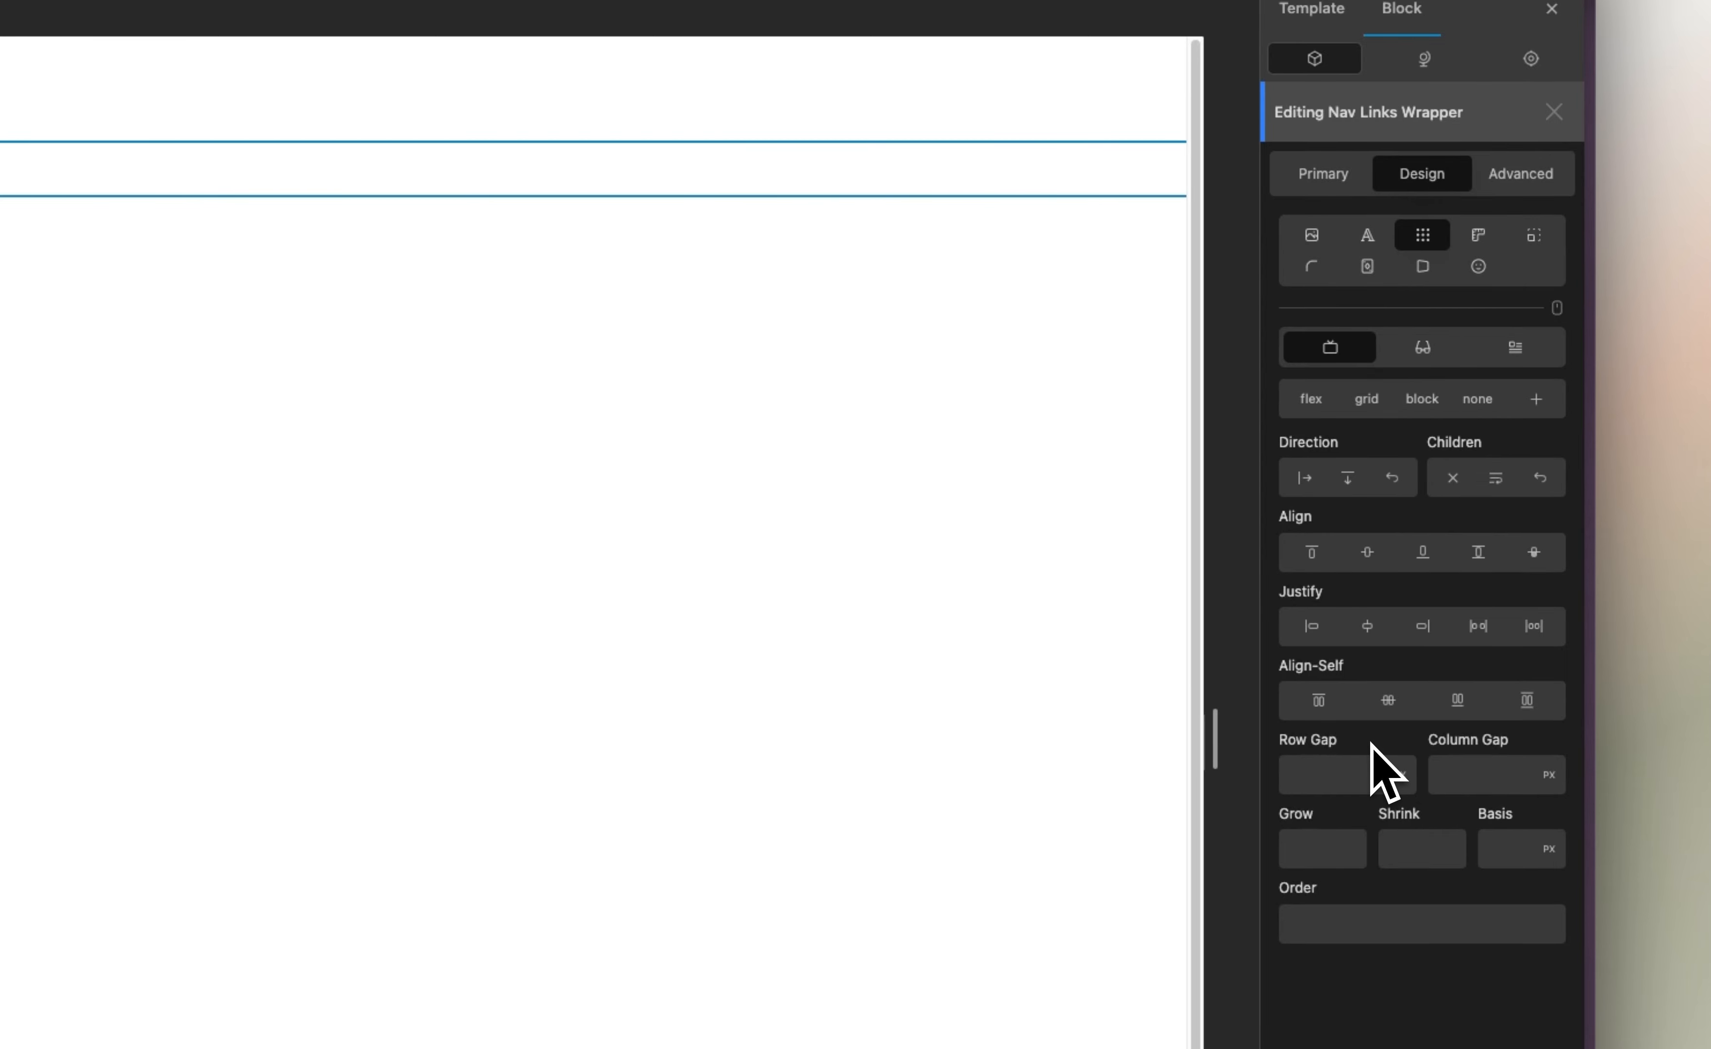
{"action": "left_click", "coordinate": [1308, 484]}
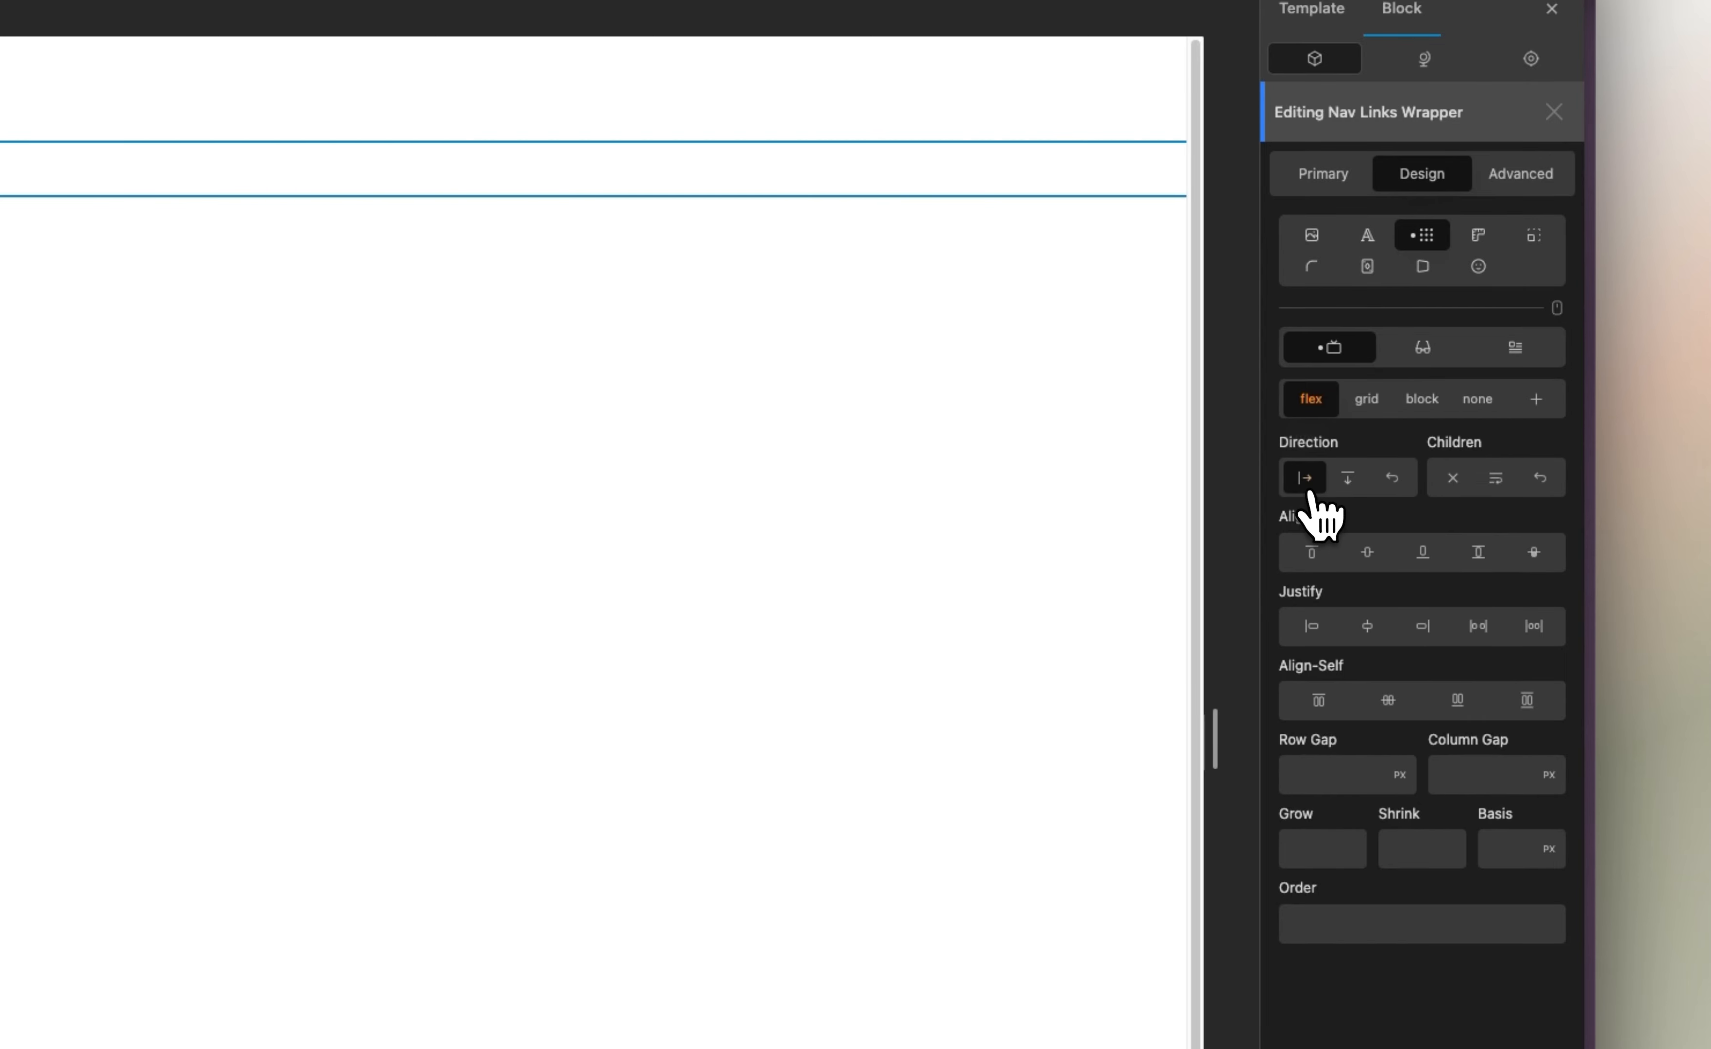
{"action": "left_click", "coordinate": [1476, 776]}
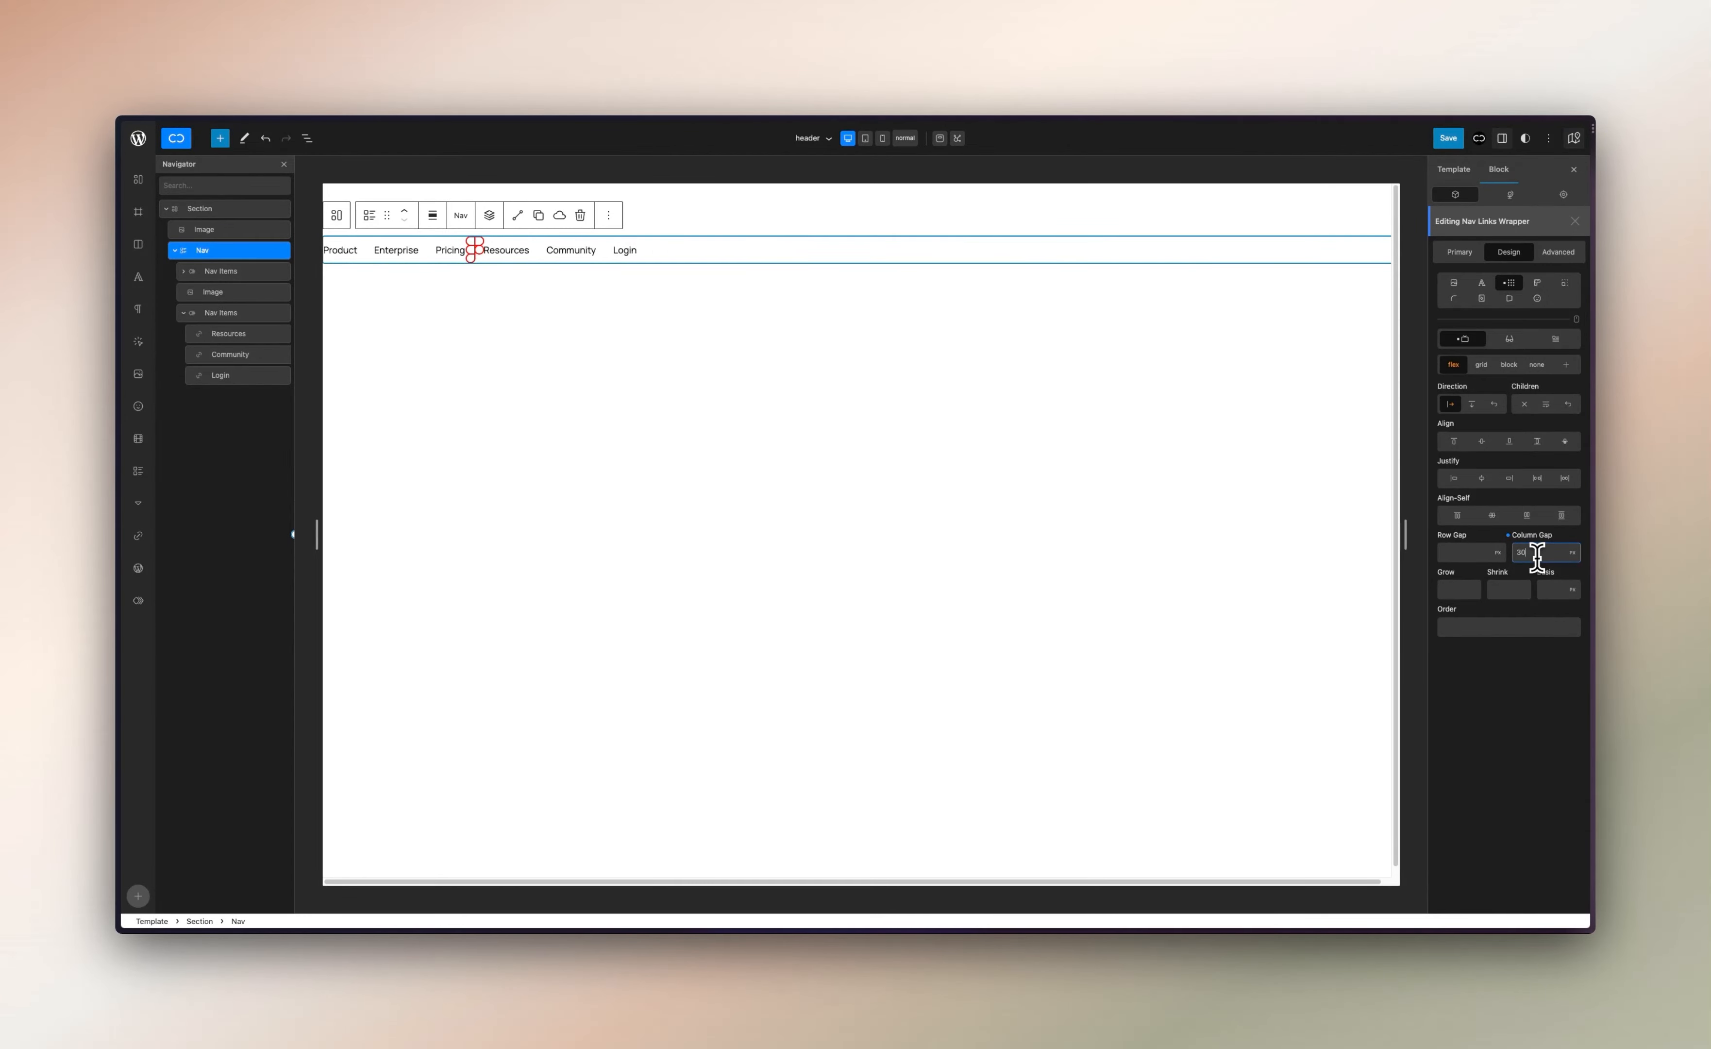
Save the header template part and stop editing the Nav Links Wrapper
{"action": "left_click", "coordinate": [1448, 138]}
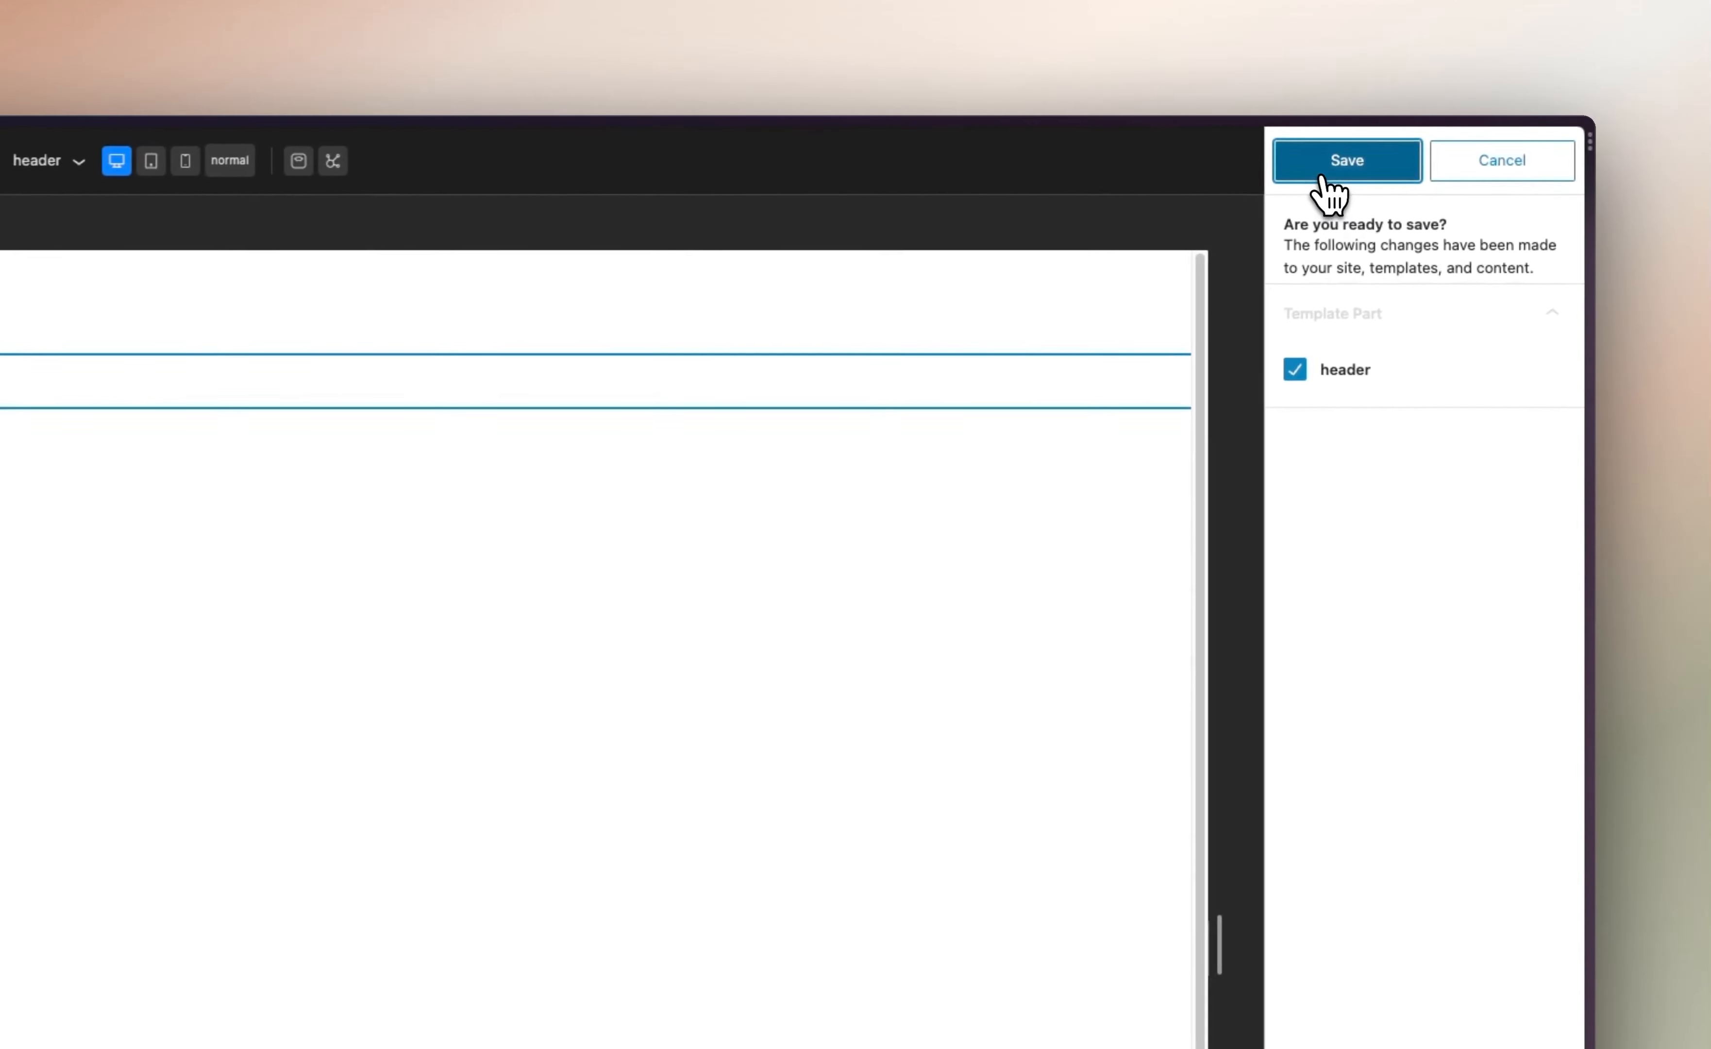
{"action": "left_click", "coordinate": [1472, 137]}
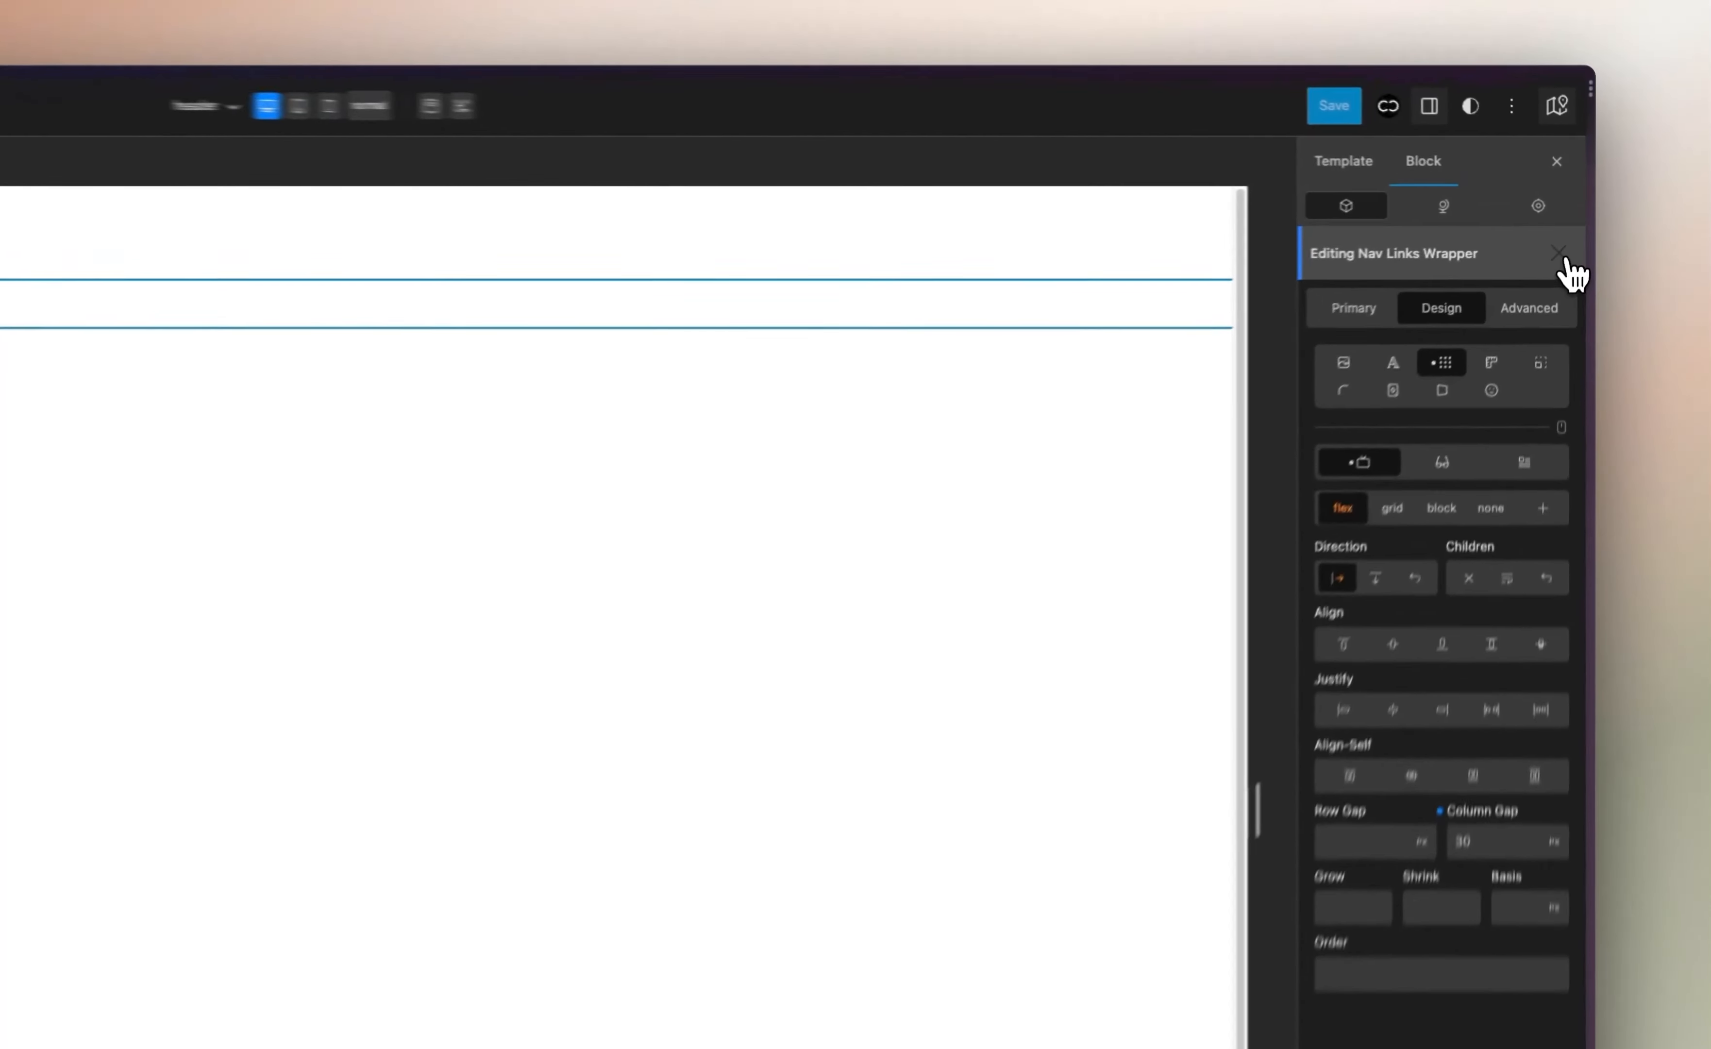
{"action": "left_click", "coordinate": [1575, 222]}
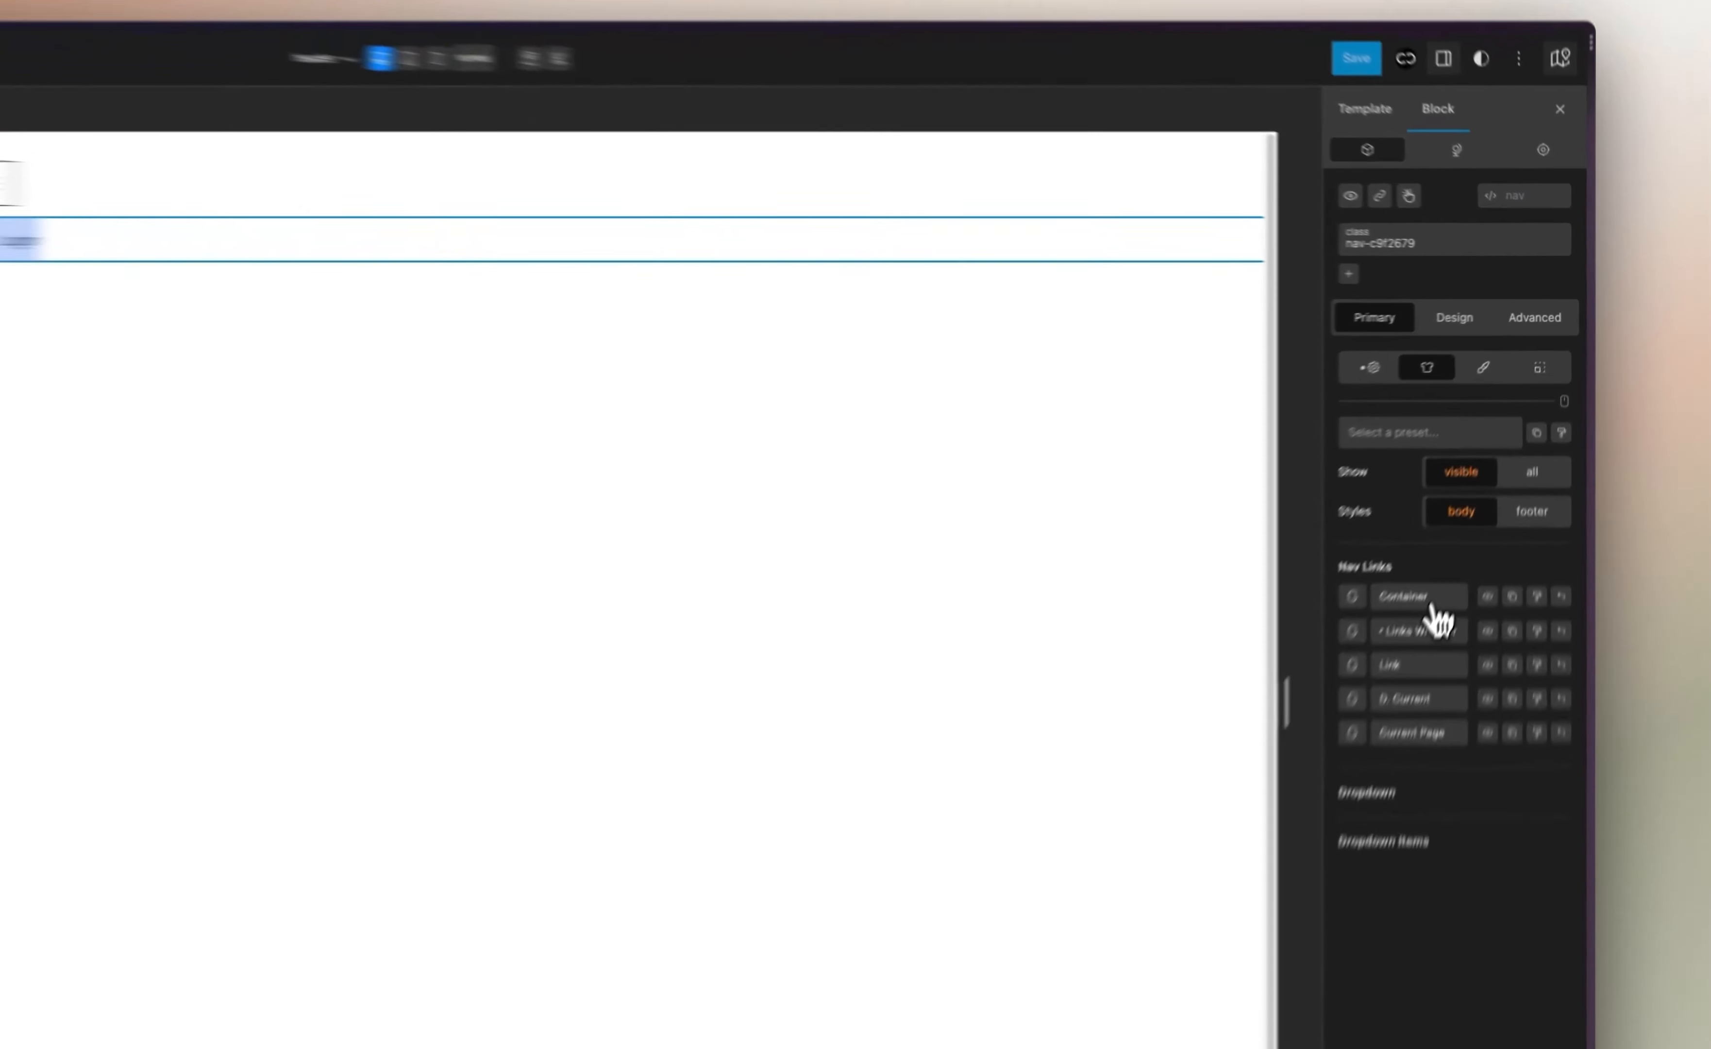
Try laying out the Nav Container as a flex row with space-between justification
{"action": "left_click", "coordinate": [1487, 469]}
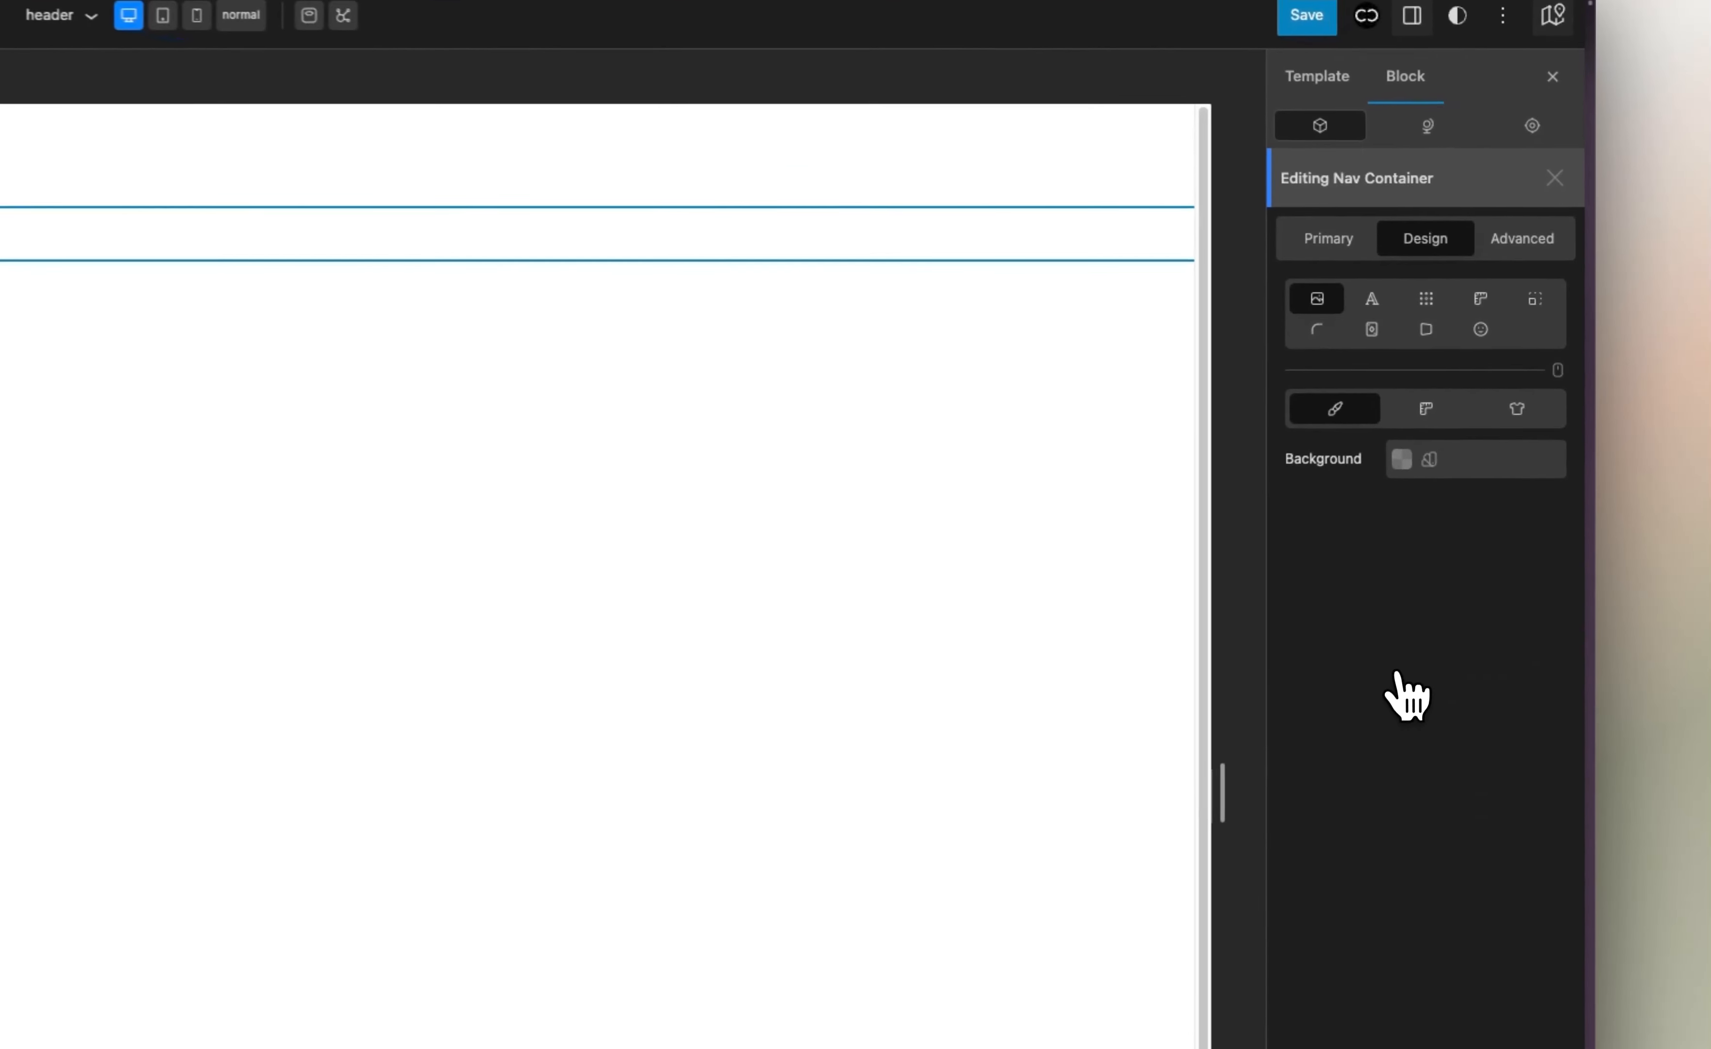
{"action": "left_click", "coordinate": [1539, 285]}
{"action": "left_click", "coordinate": [1427, 303]}
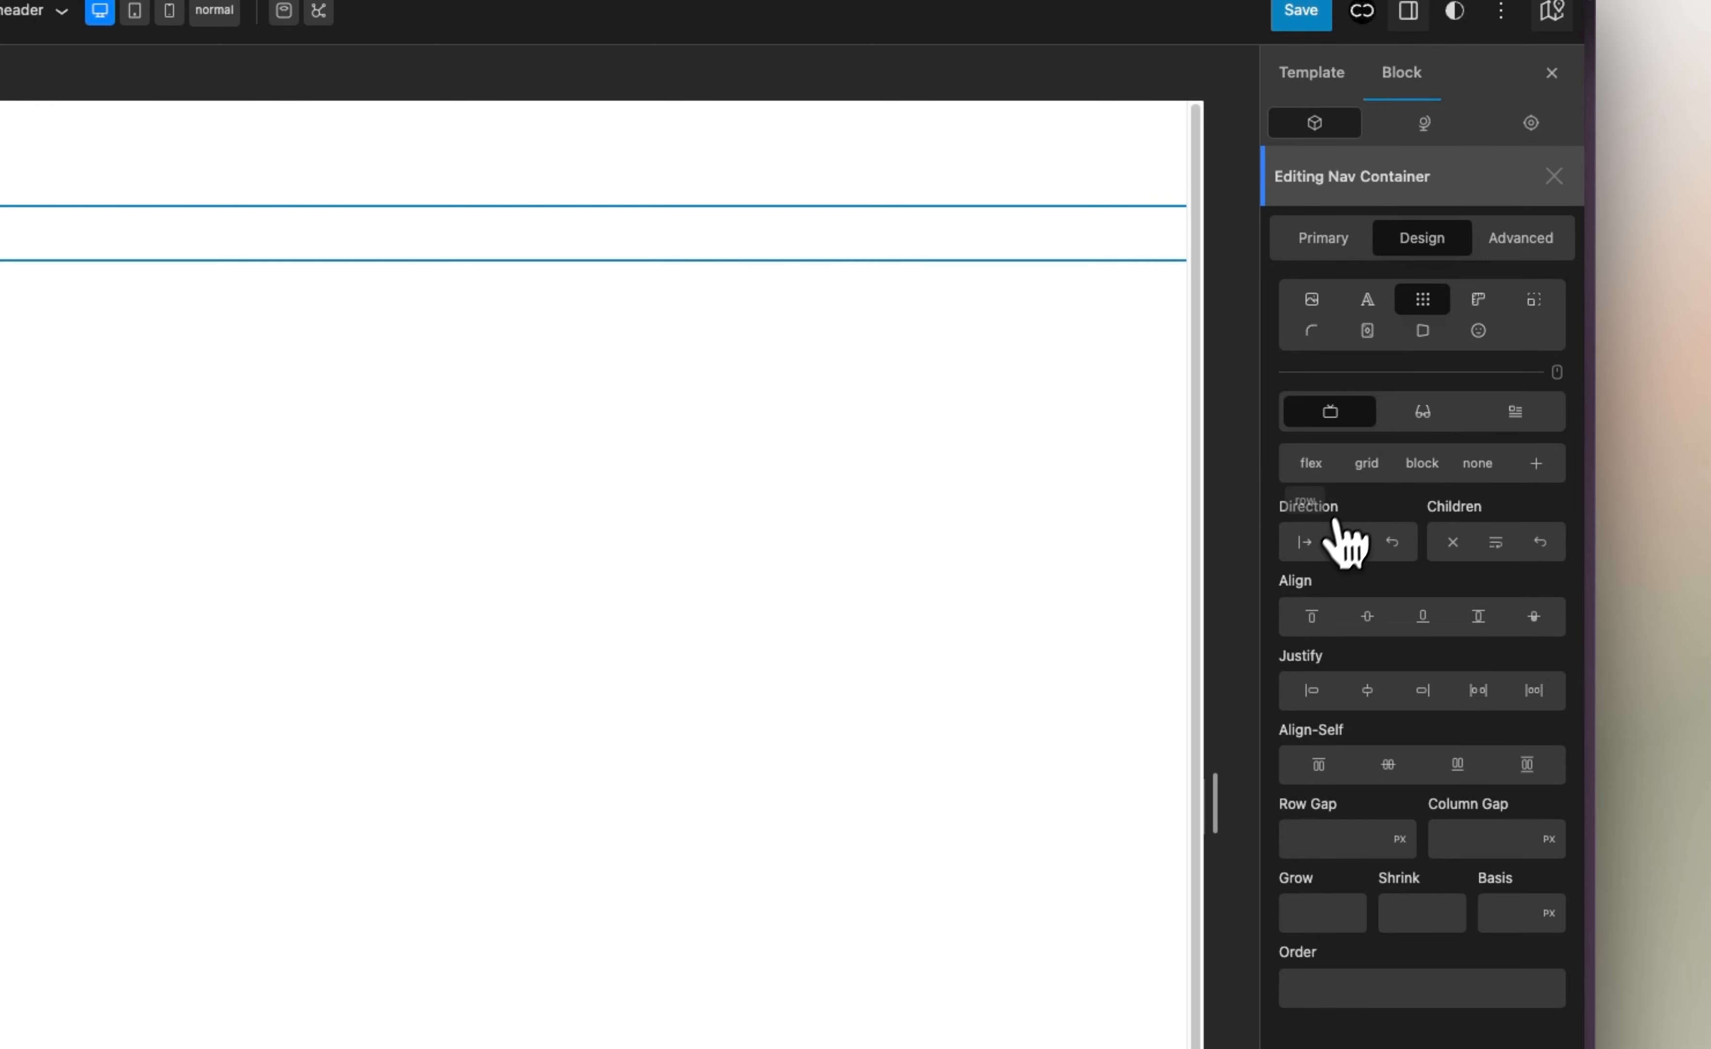
{"action": "left_click", "coordinate": [1307, 543]}
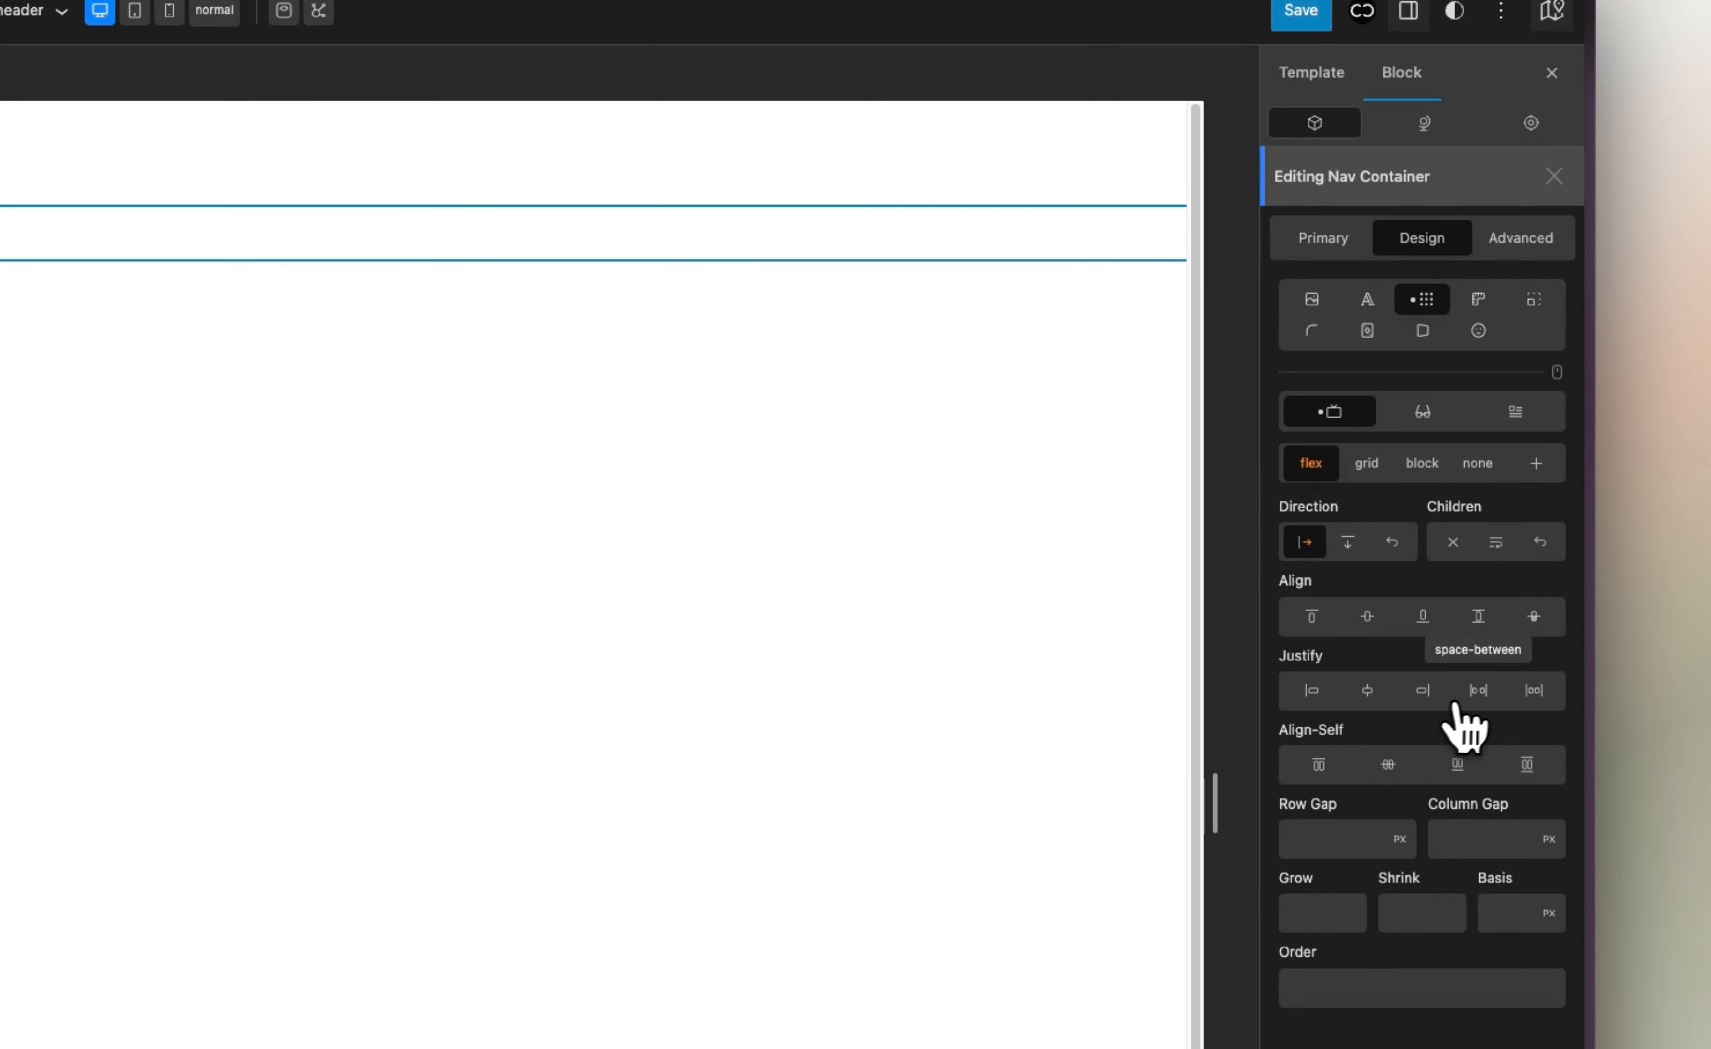
{"action": "left_click", "coordinate": [1477, 691]}
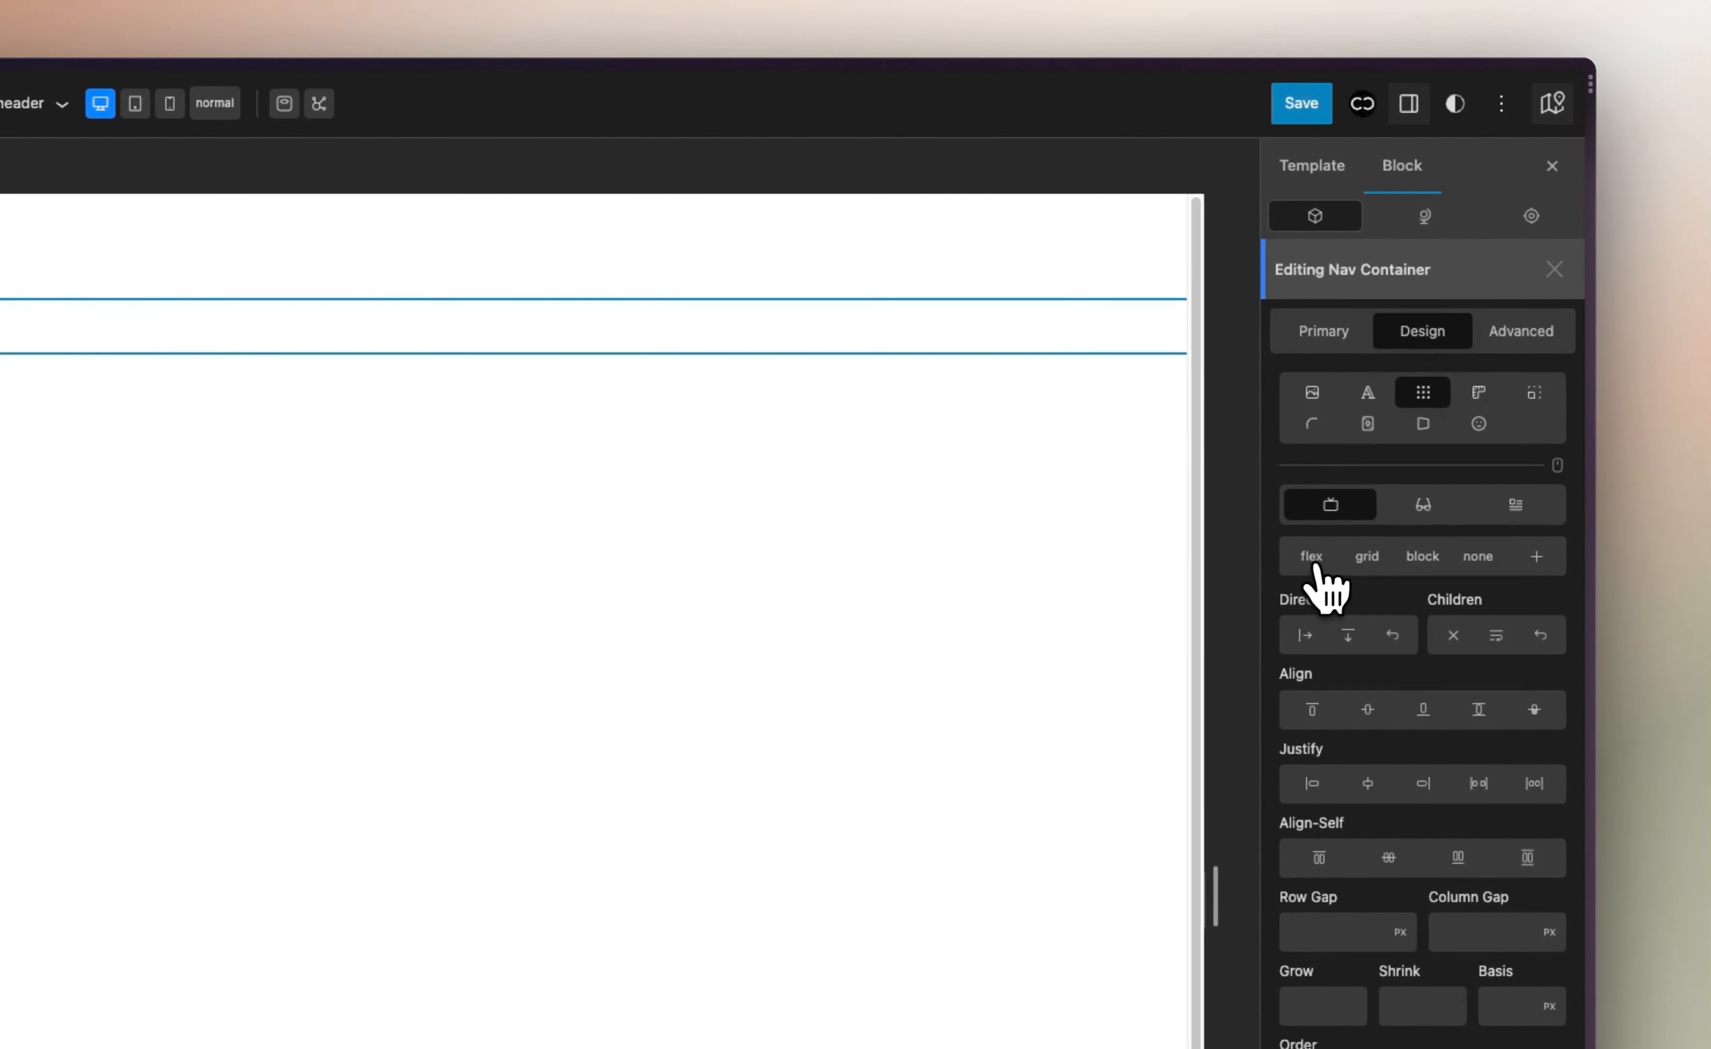
{"action": "left_click", "coordinate": [1554, 269]}
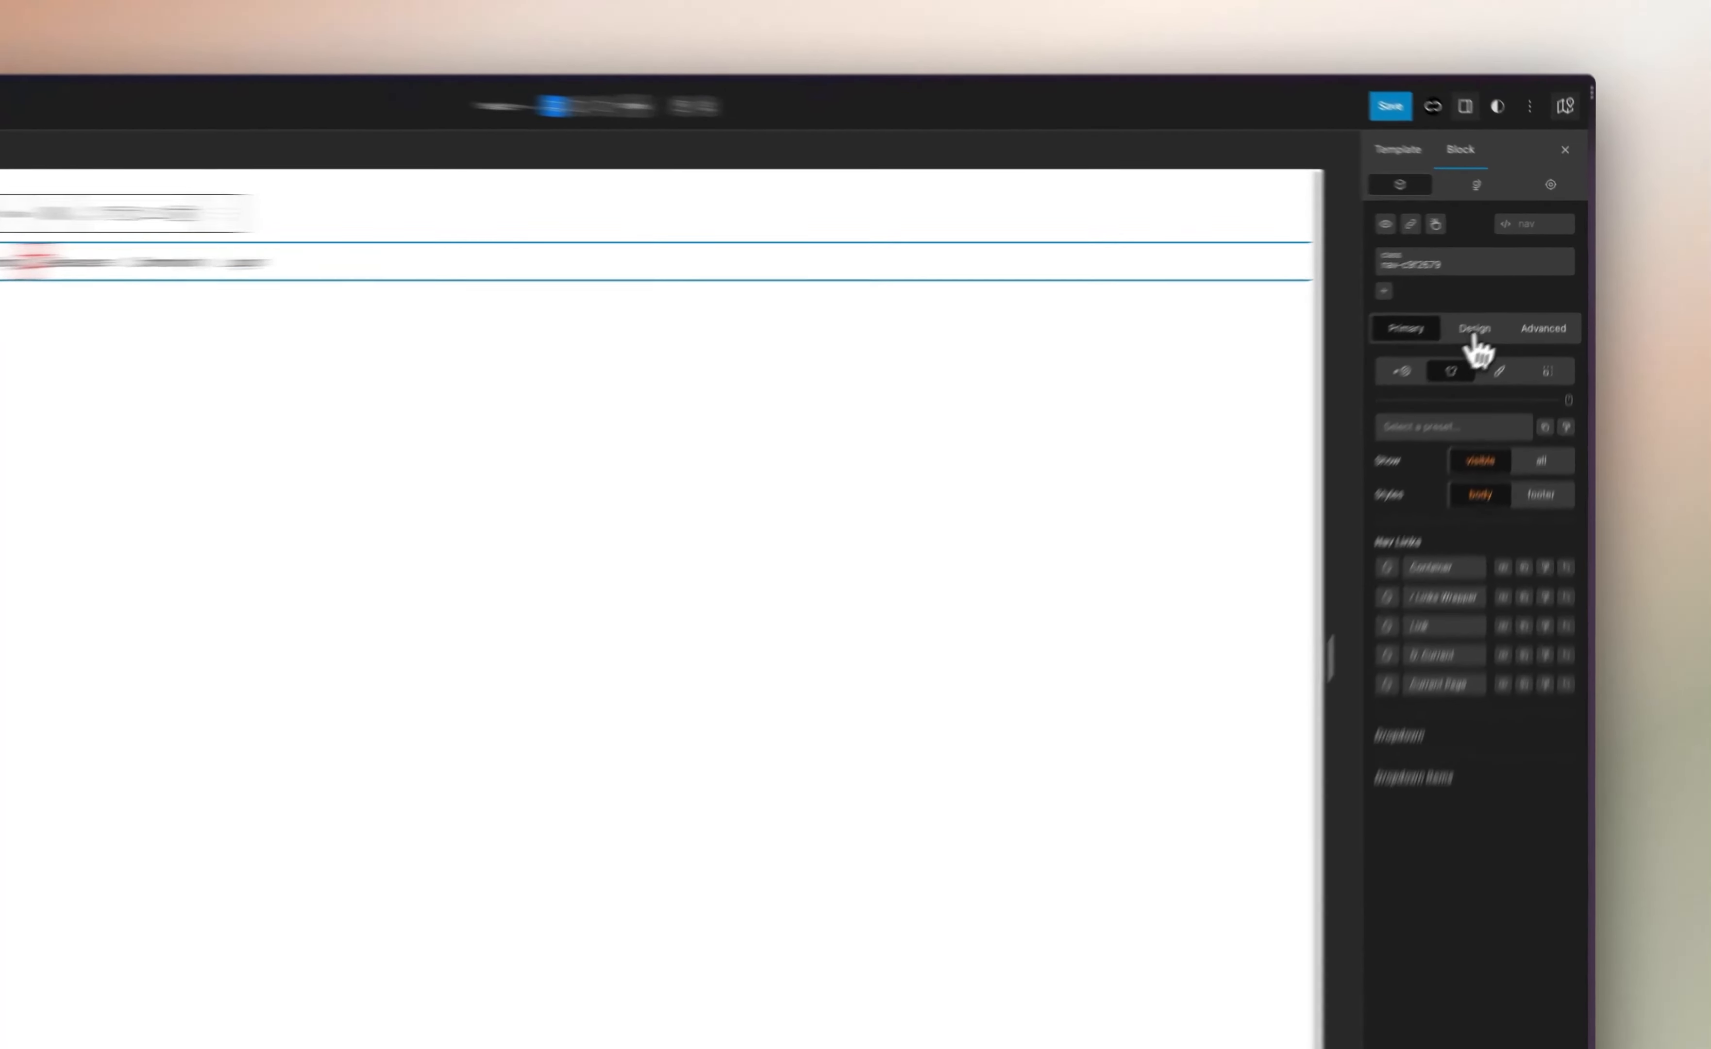
Try setting a row flex direction in the Nav block's own layout design
{"action": "left_click", "coordinate": [1509, 297]}
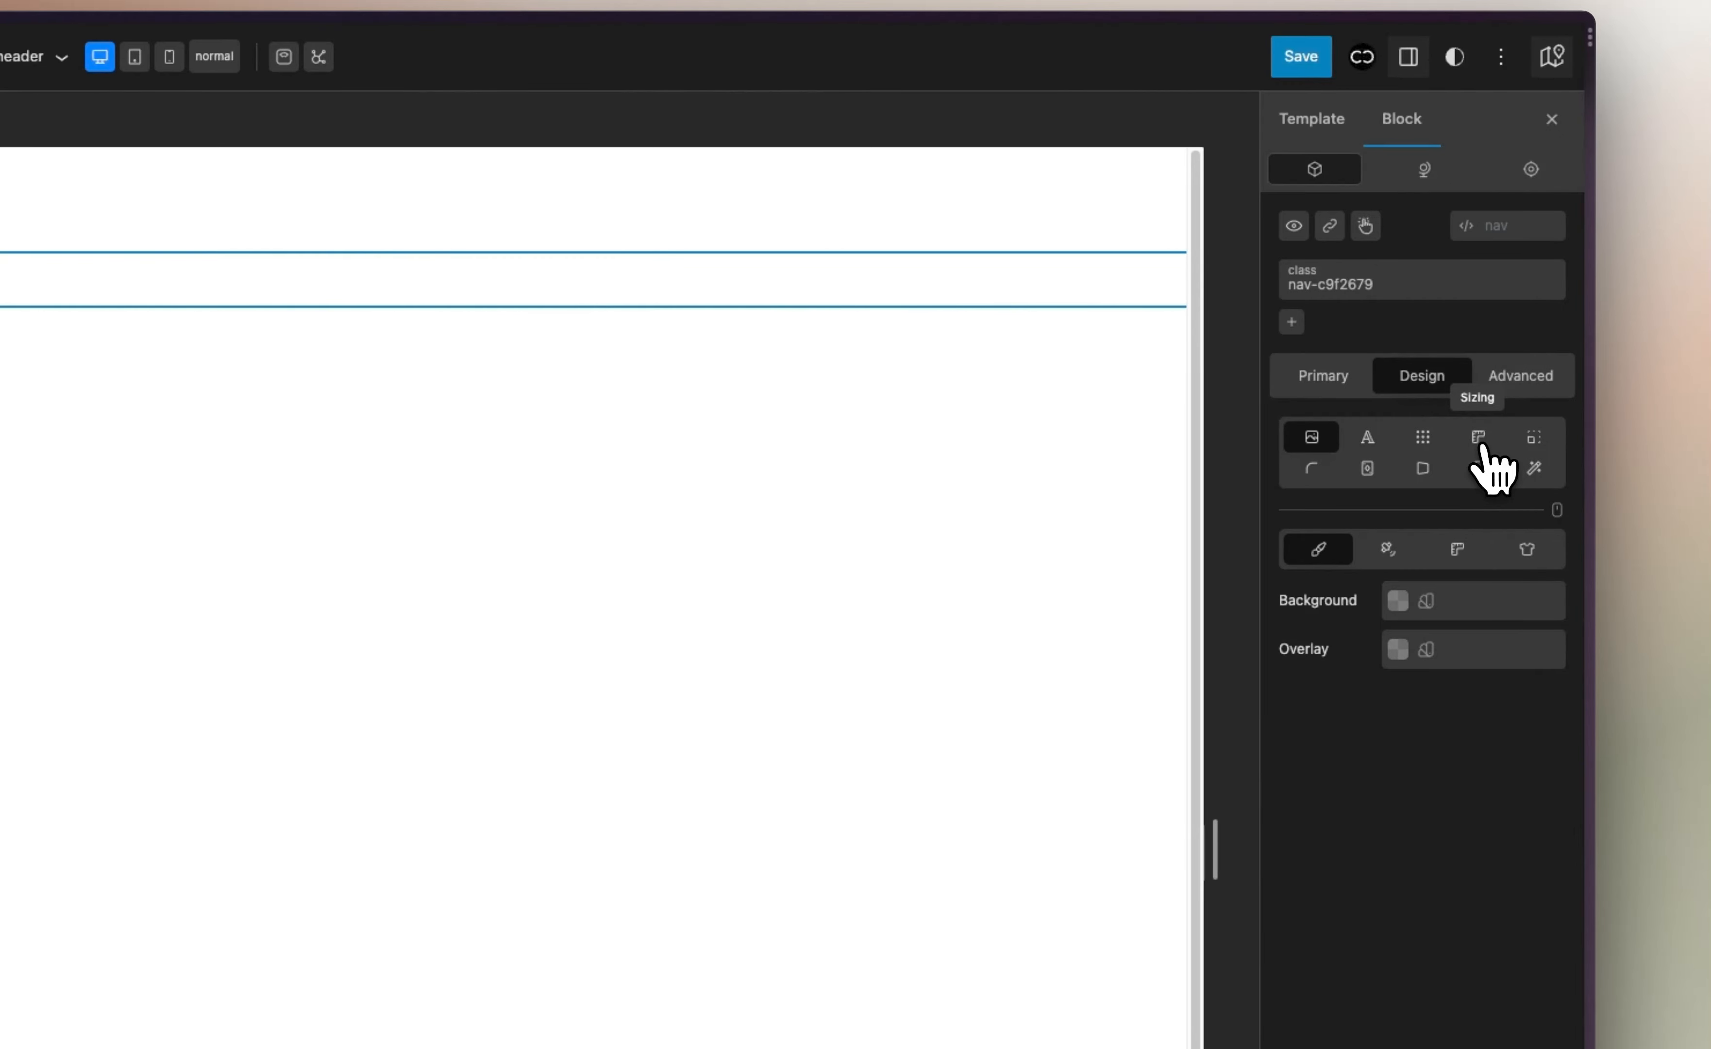
{"action": "left_click", "coordinate": [1425, 441]}
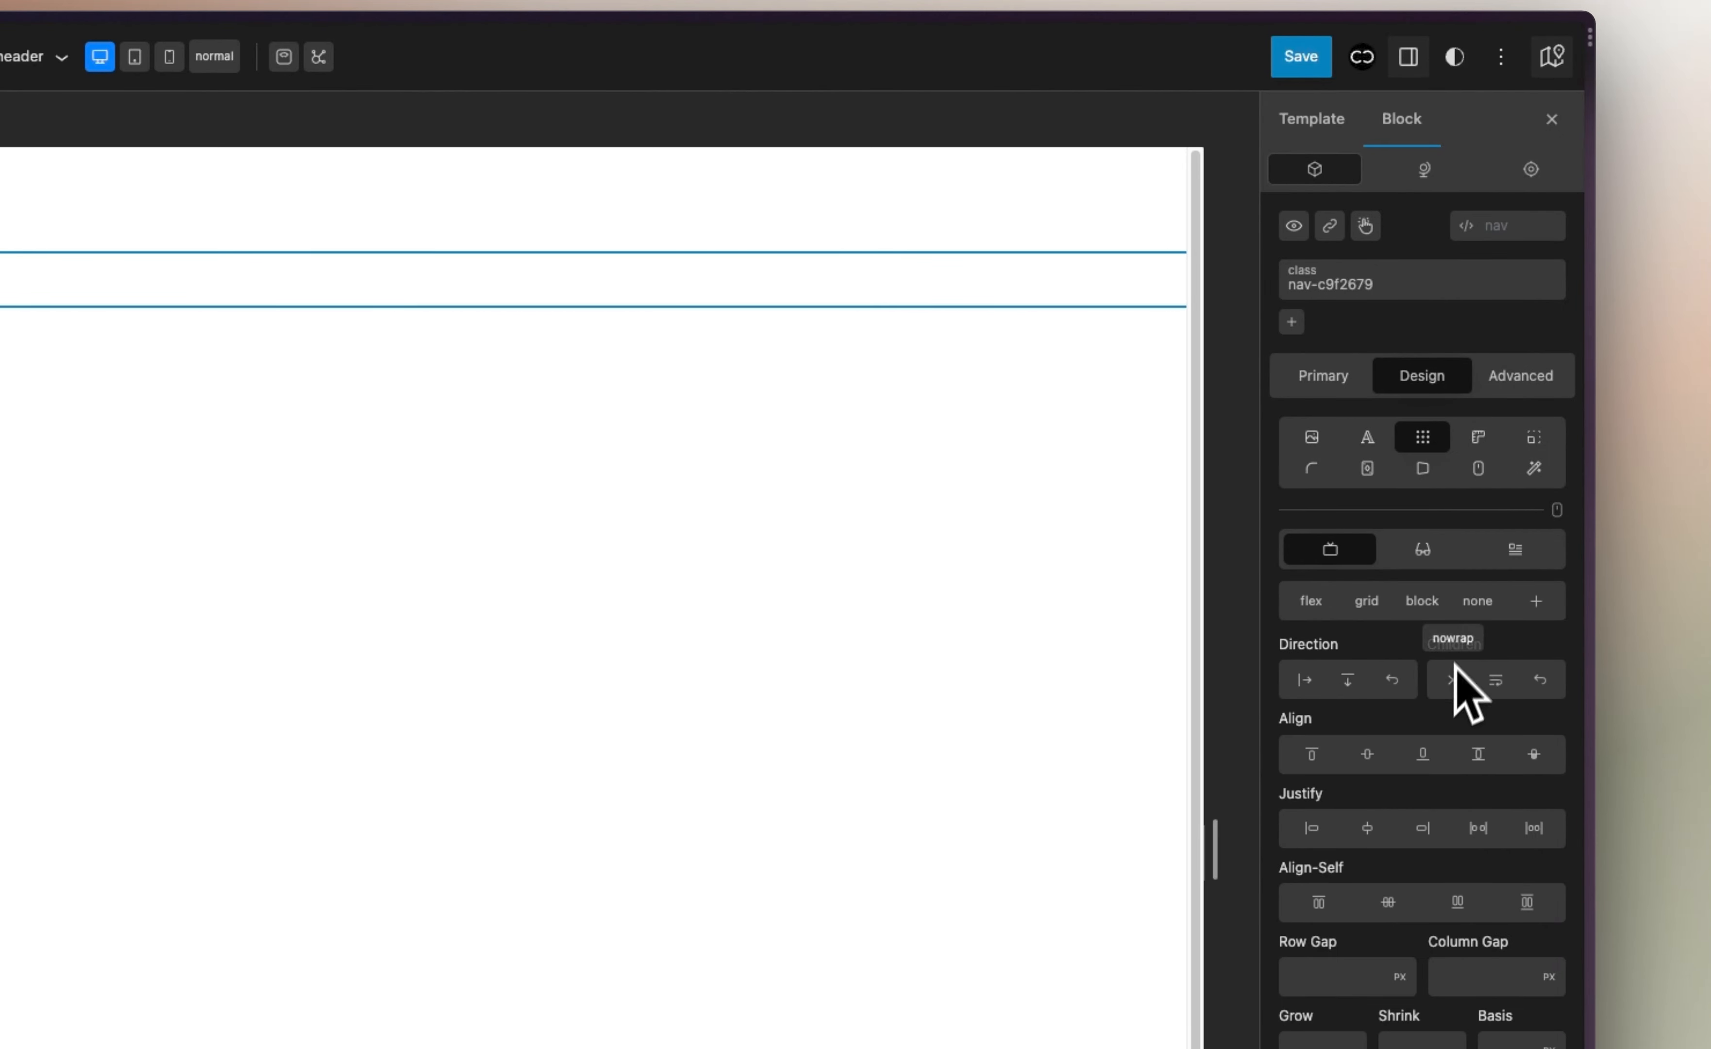
{"action": "left_click", "coordinate": [1312, 679]}
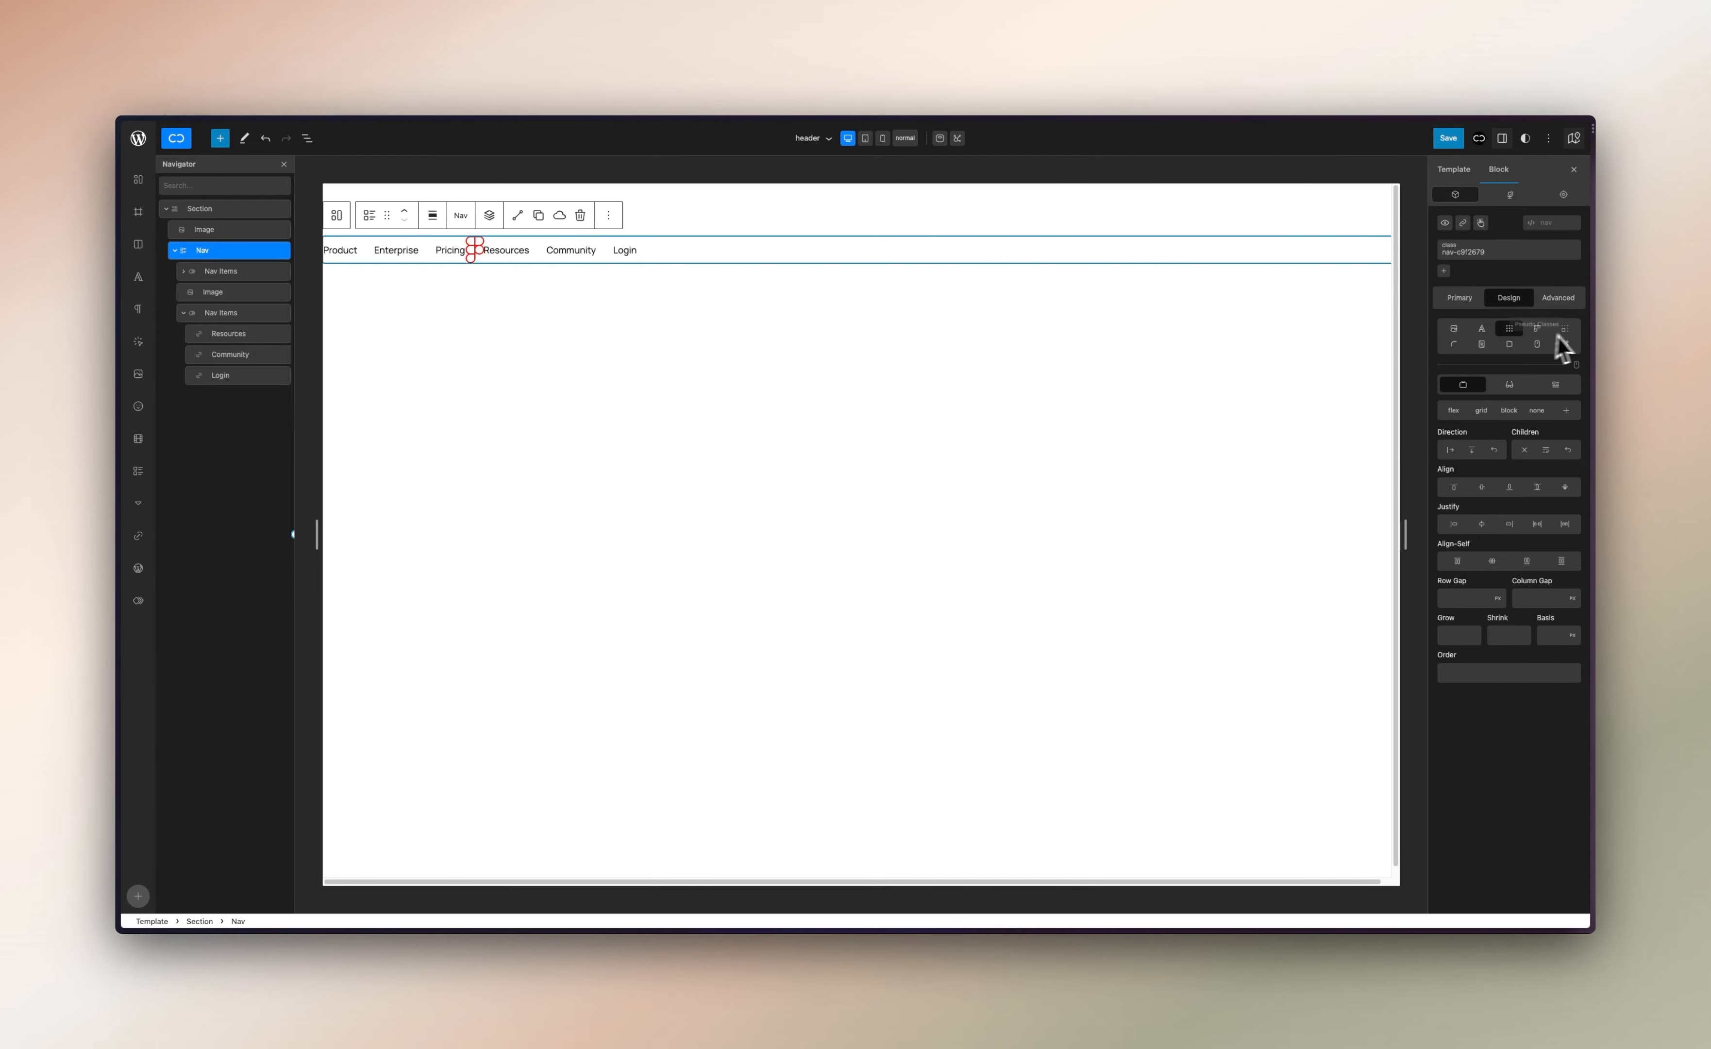
Return to the Nav's primary style settings and save the changes to the header template part
{"action": "left_click", "coordinate": [1461, 300]}
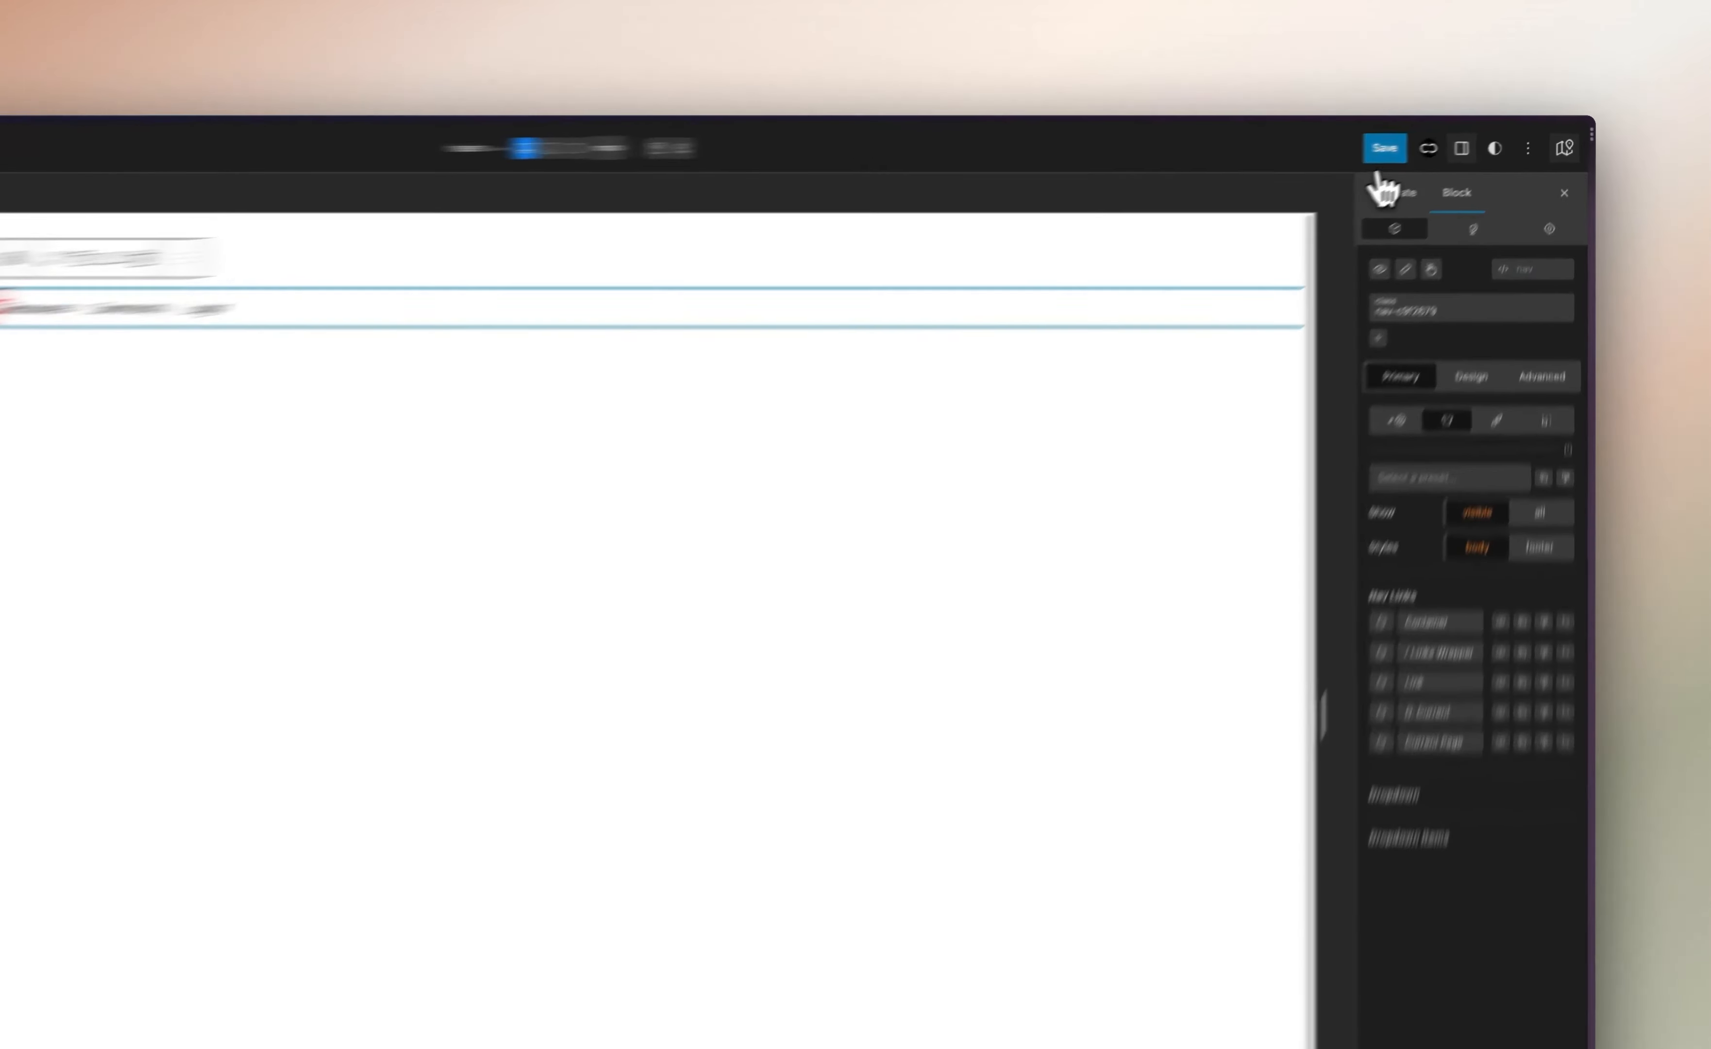
{"action": "left_click", "coordinate": [1449, 137]}
{"action": "left_click", "coordinate": [1311, 172]}
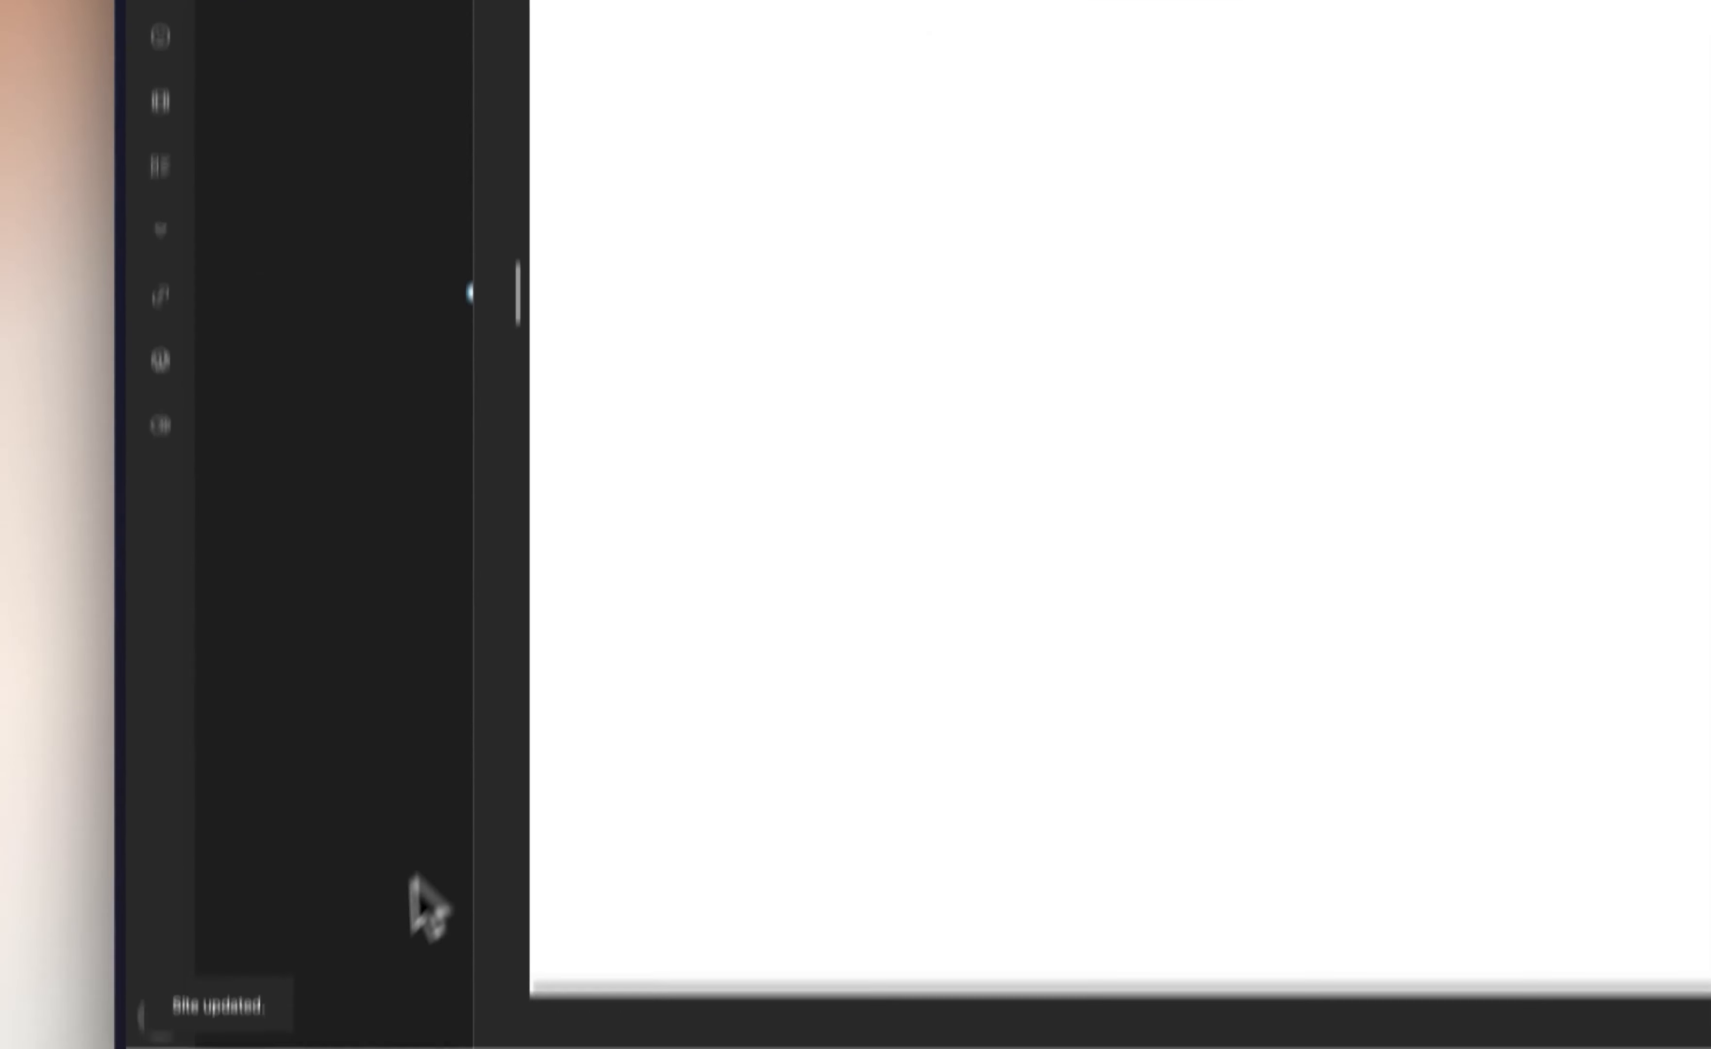
Switch to the Split menu page and inspect the header's nav element in the developer tools, down to the contents of cc-nav-wrapper
{"action": "left_click", "coordinate": [151, 202]}
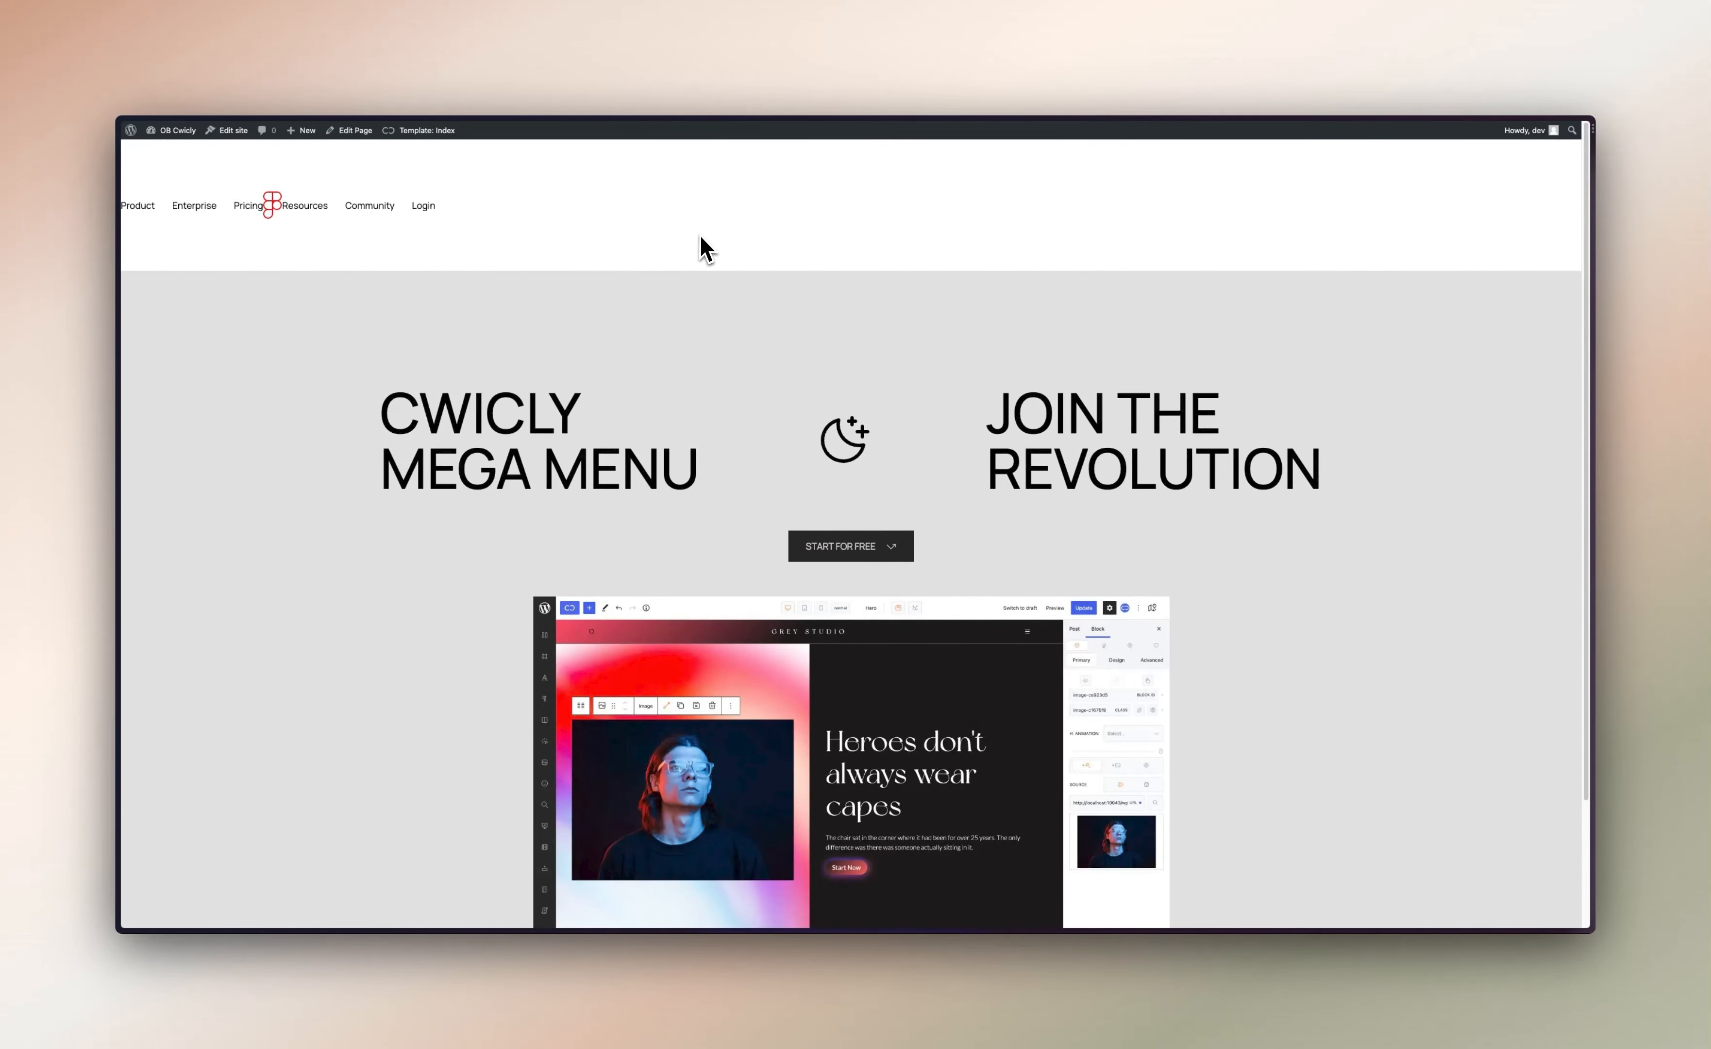
{"action": "key", "text": "super+alt+i"}
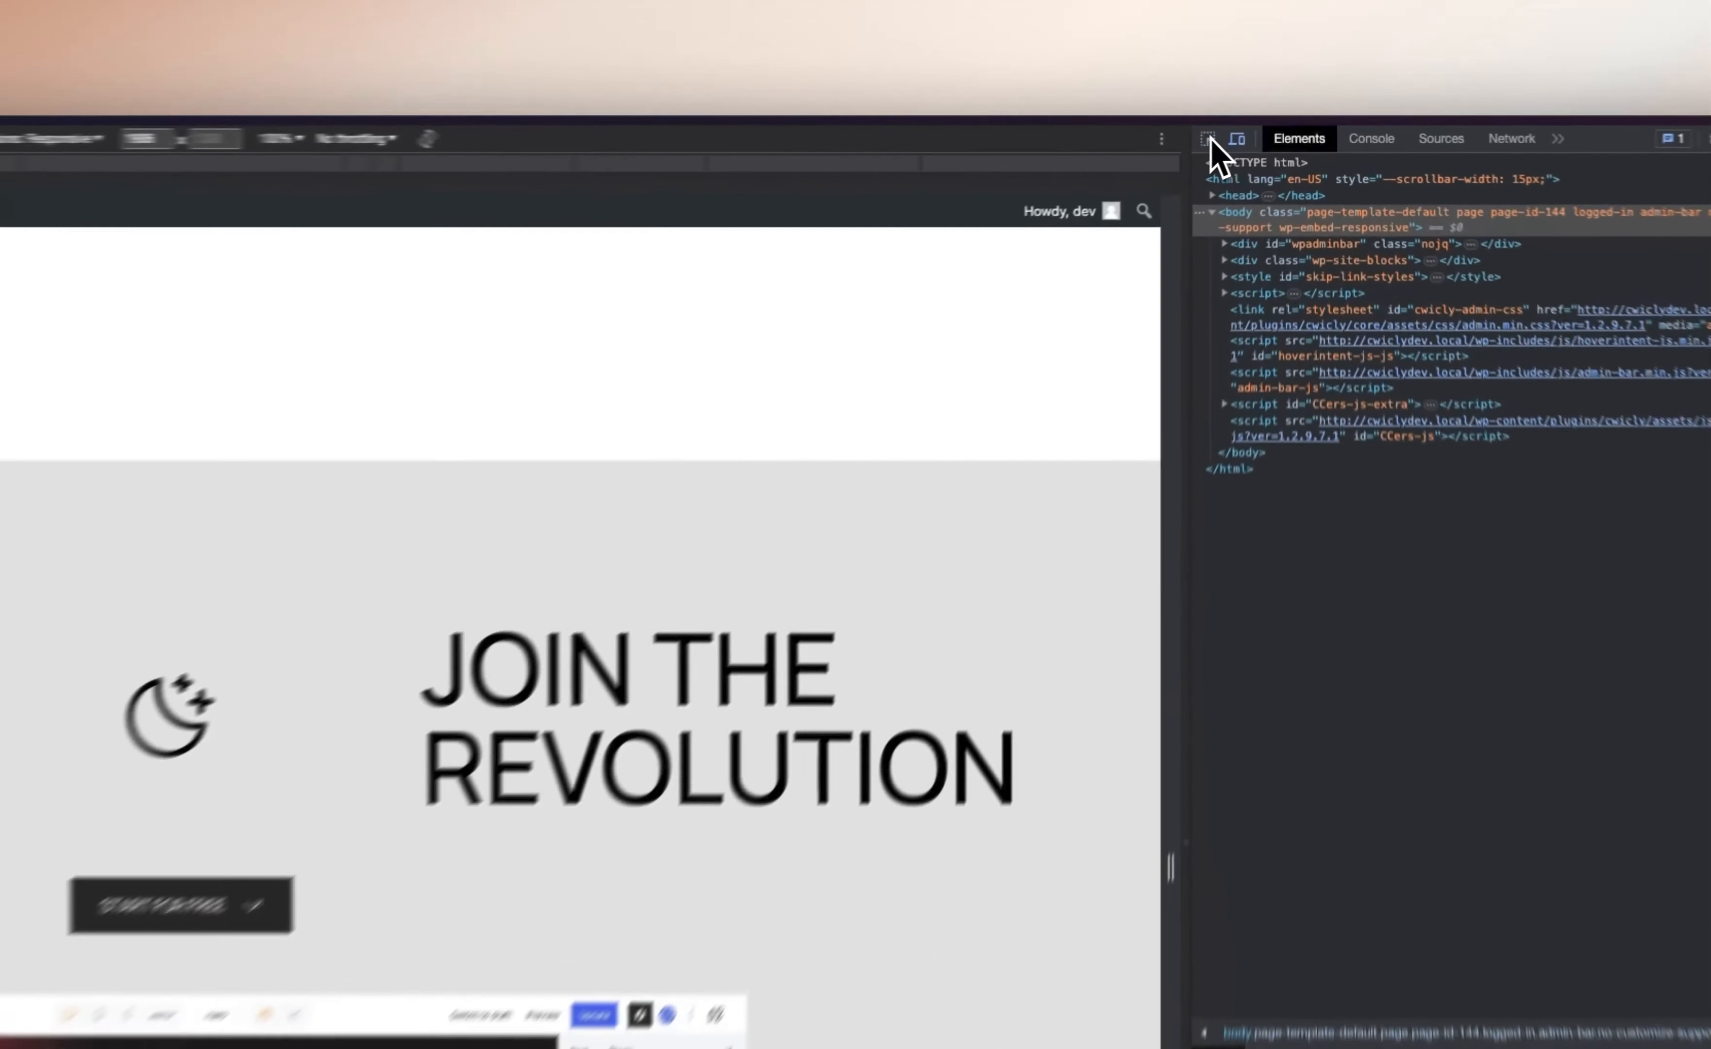
{"action": "left_click", "coordinate": [1262, 129]}
{"action": "left_click", "coordinate": [534, 383]}
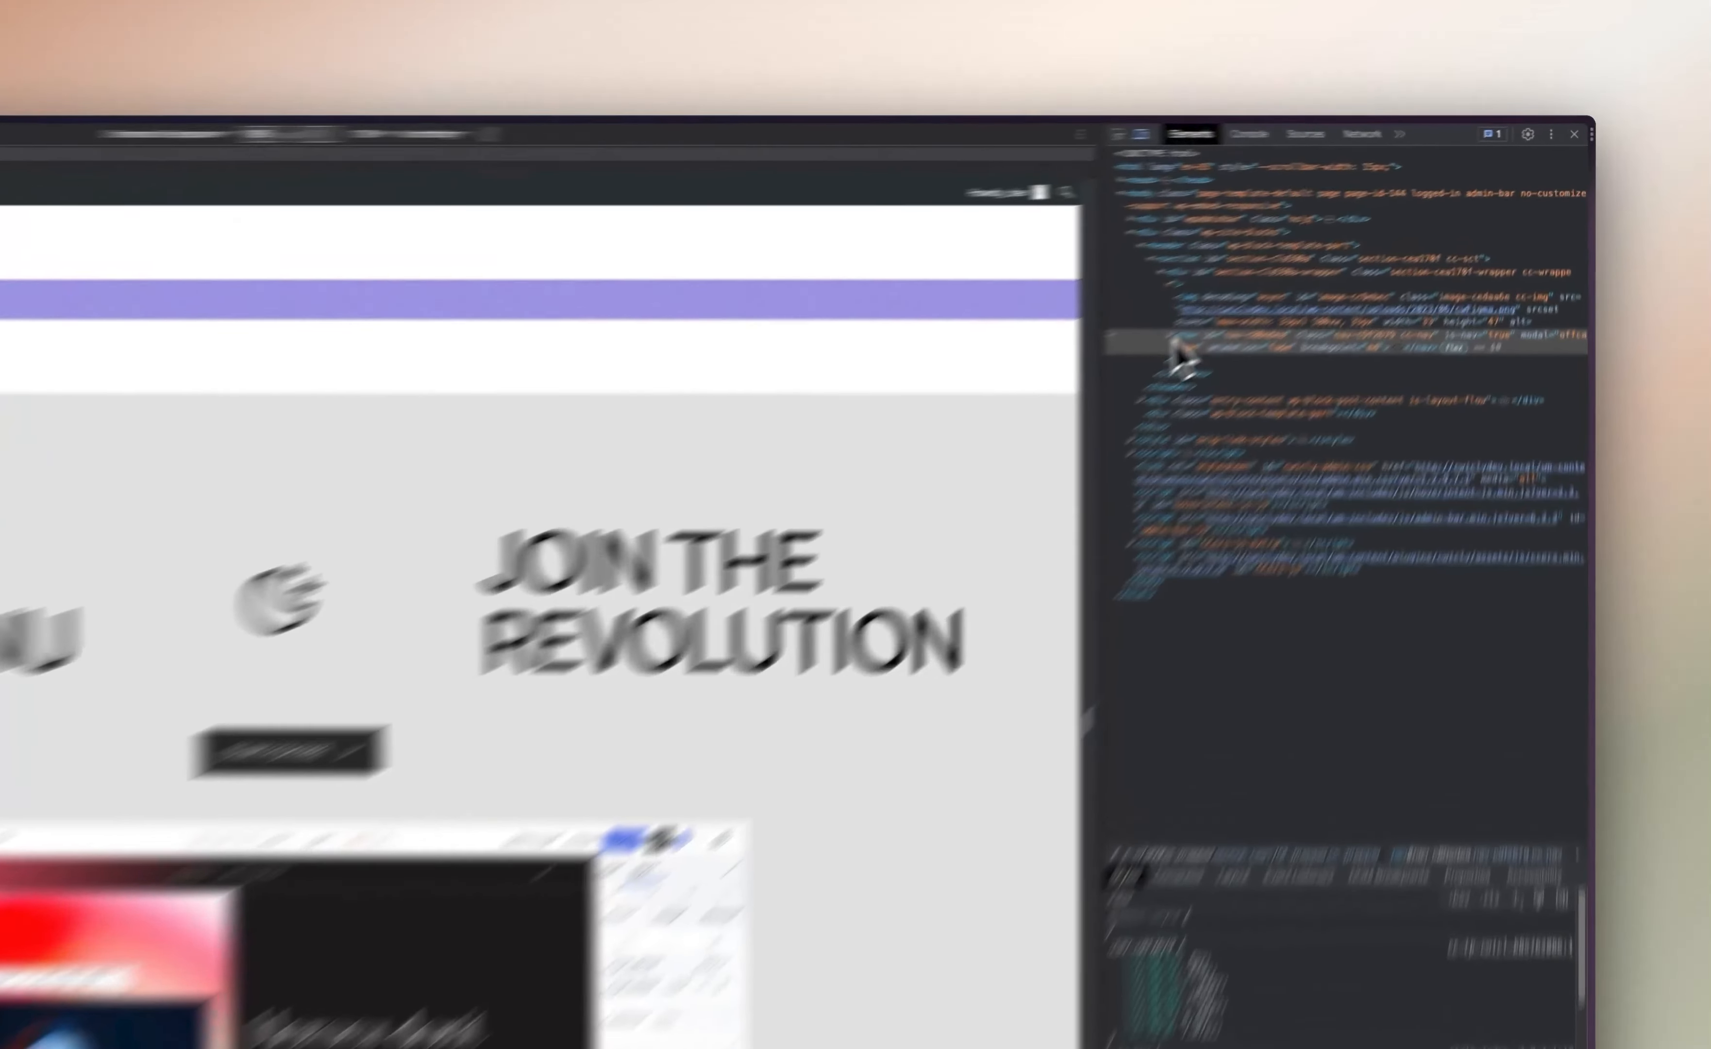
{"action": "left_click", "coordinate": [1299, 269]}
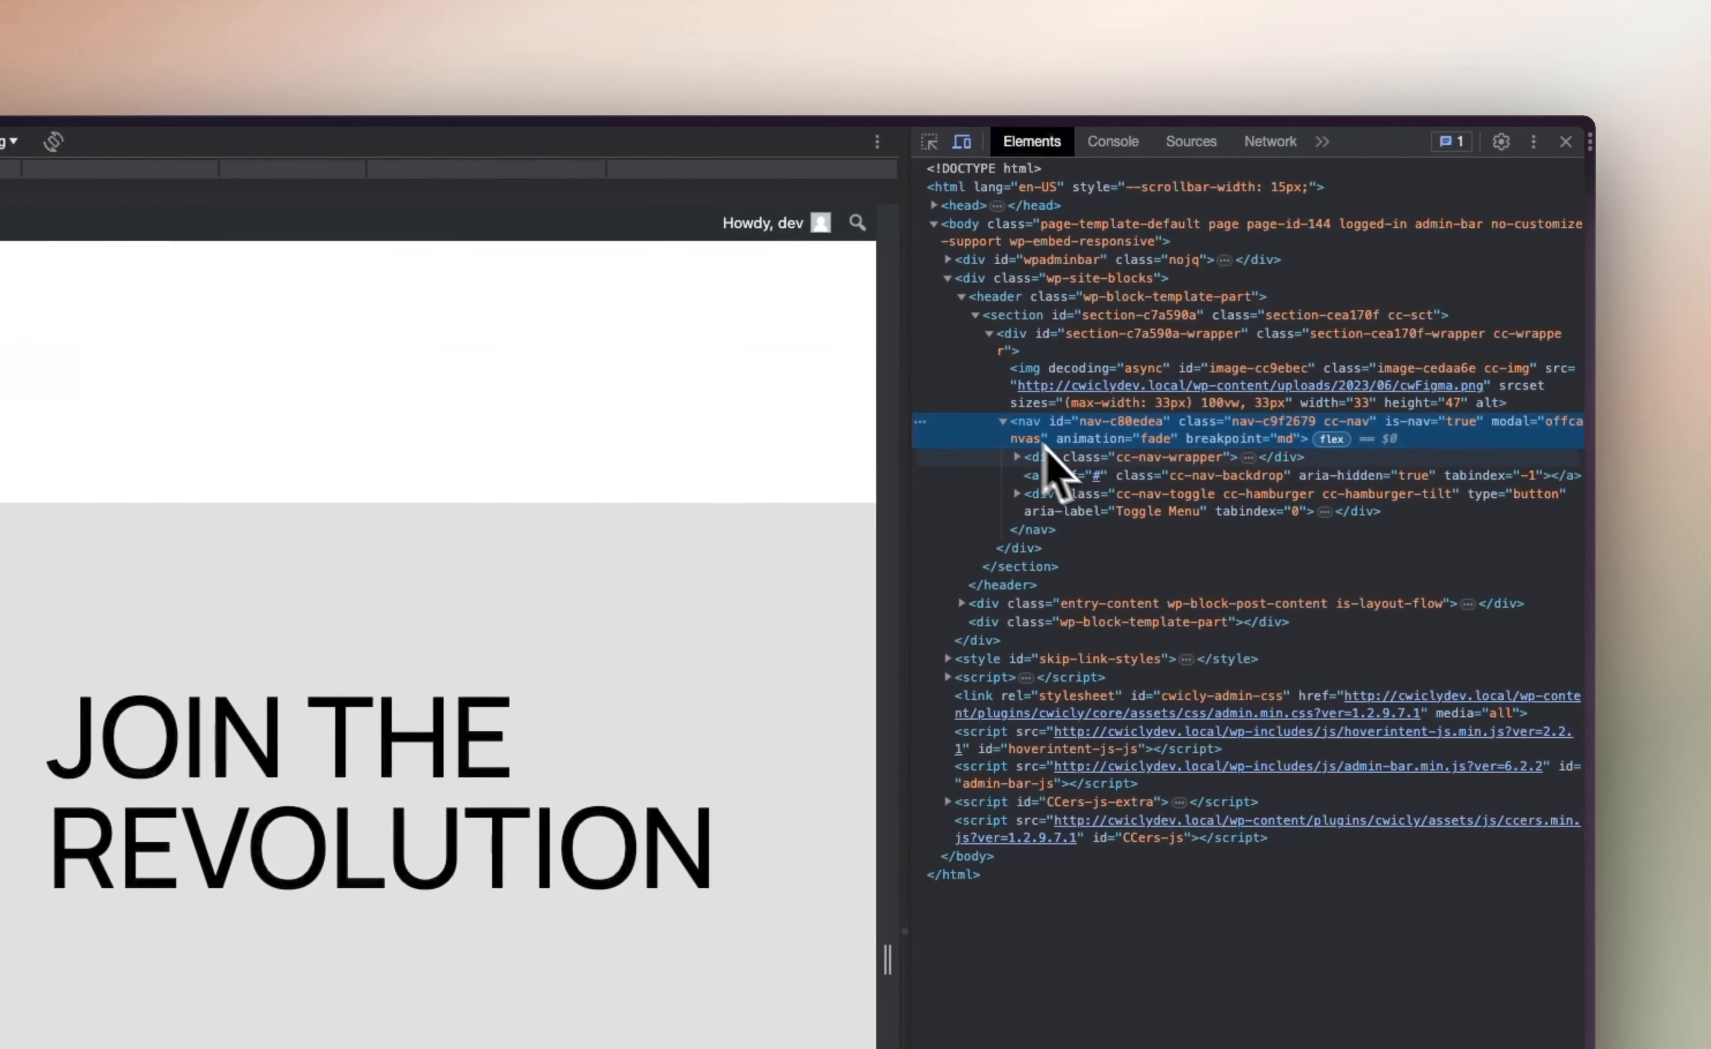
{"action": "left_click", "coordinate": [1097, 449]}
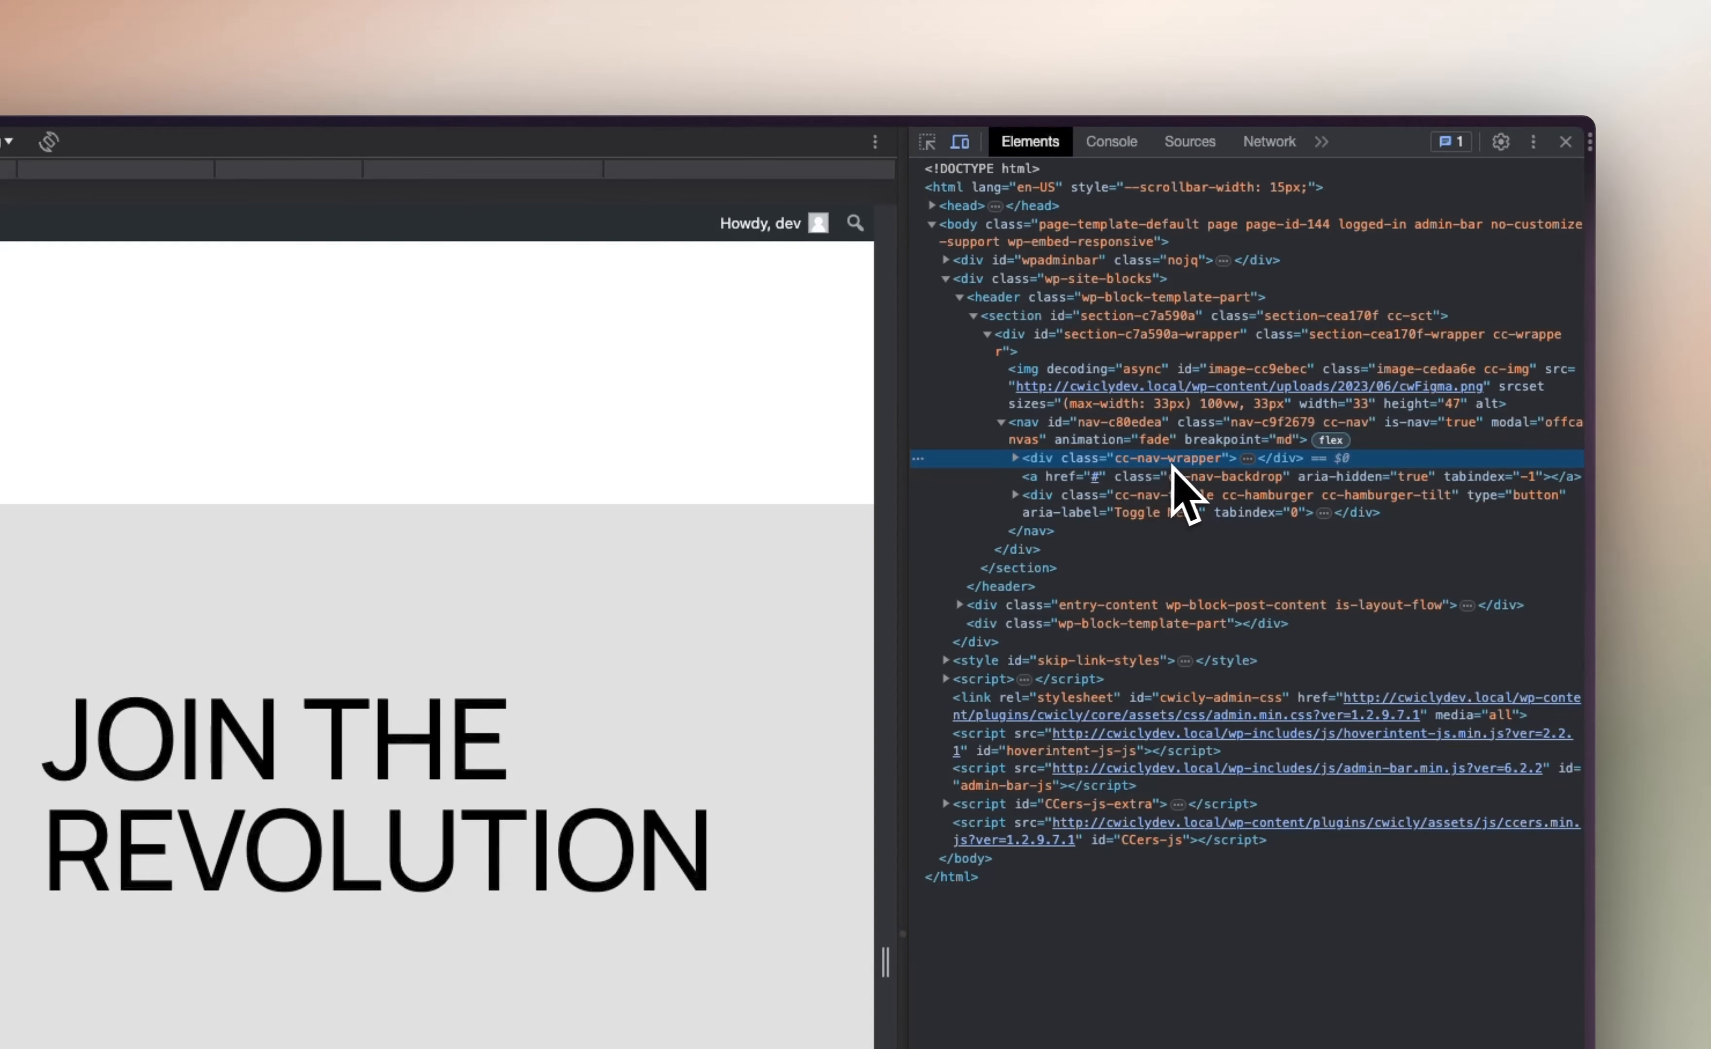
{"action": "left_click", "coordinate": [1017, 458]}
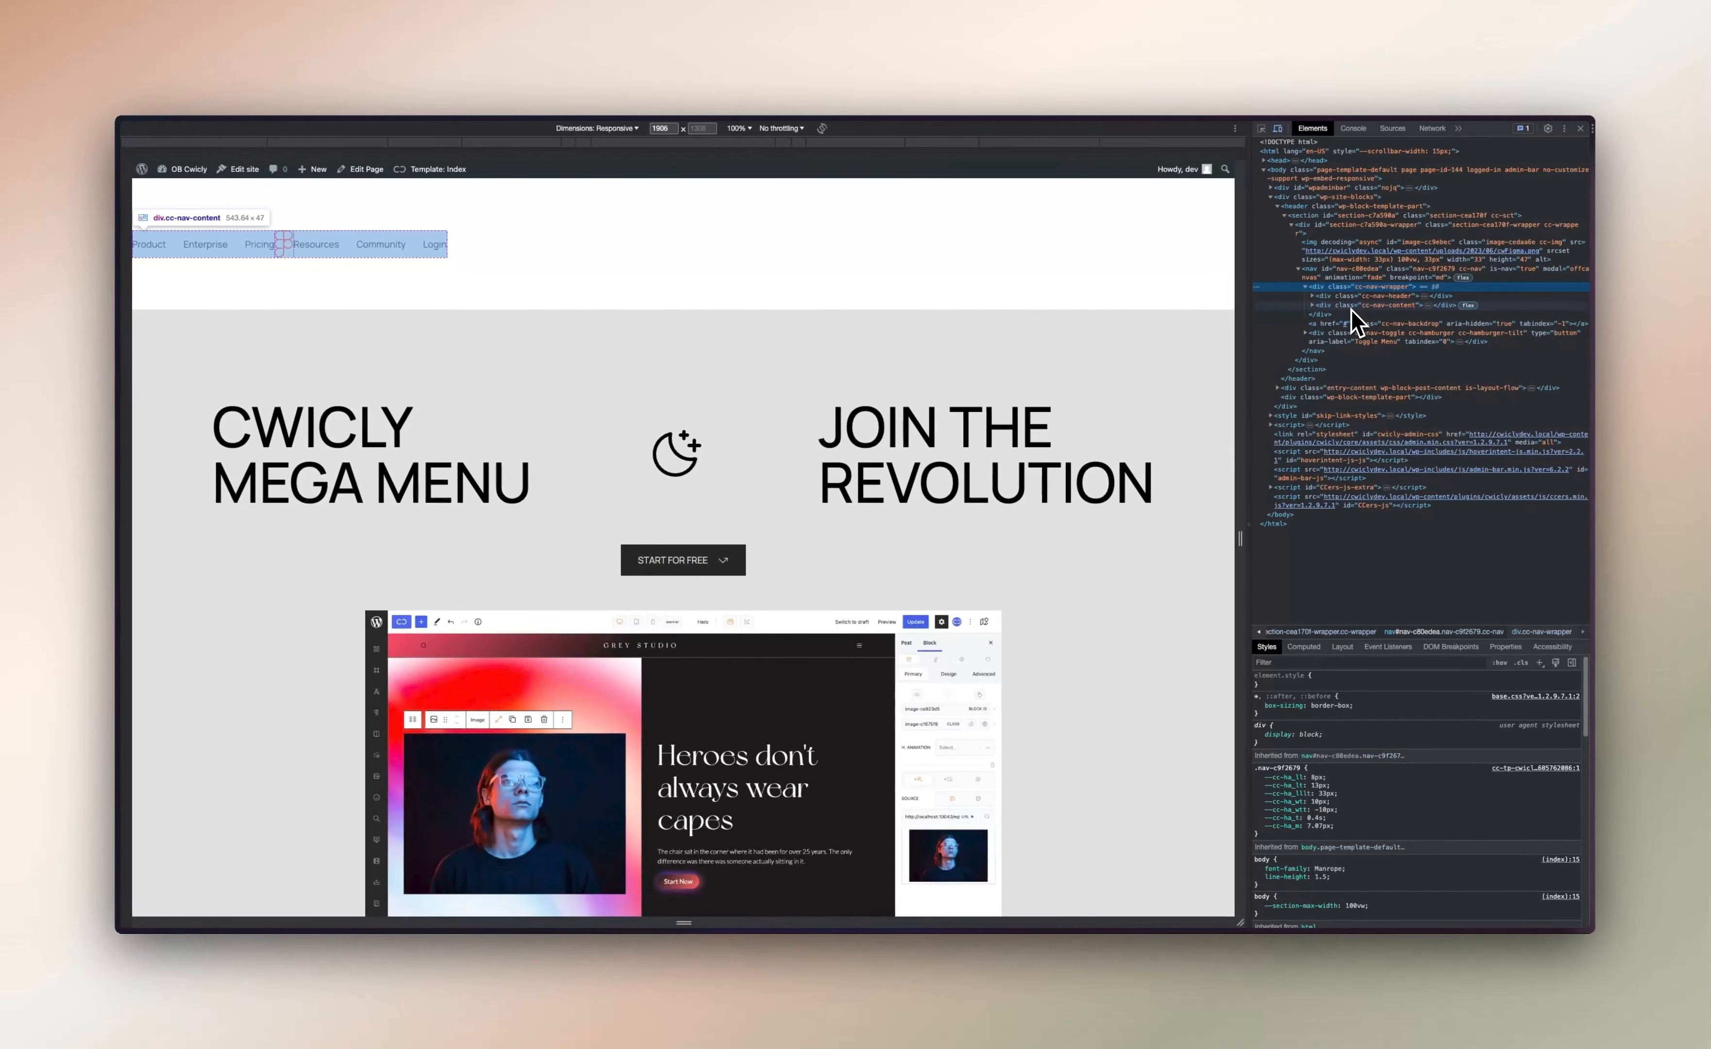
Set justify-content to space-between on the .cc-nav-content rule in the developer tools
{"action": "left_click", "coordinate": [1383, 305]}
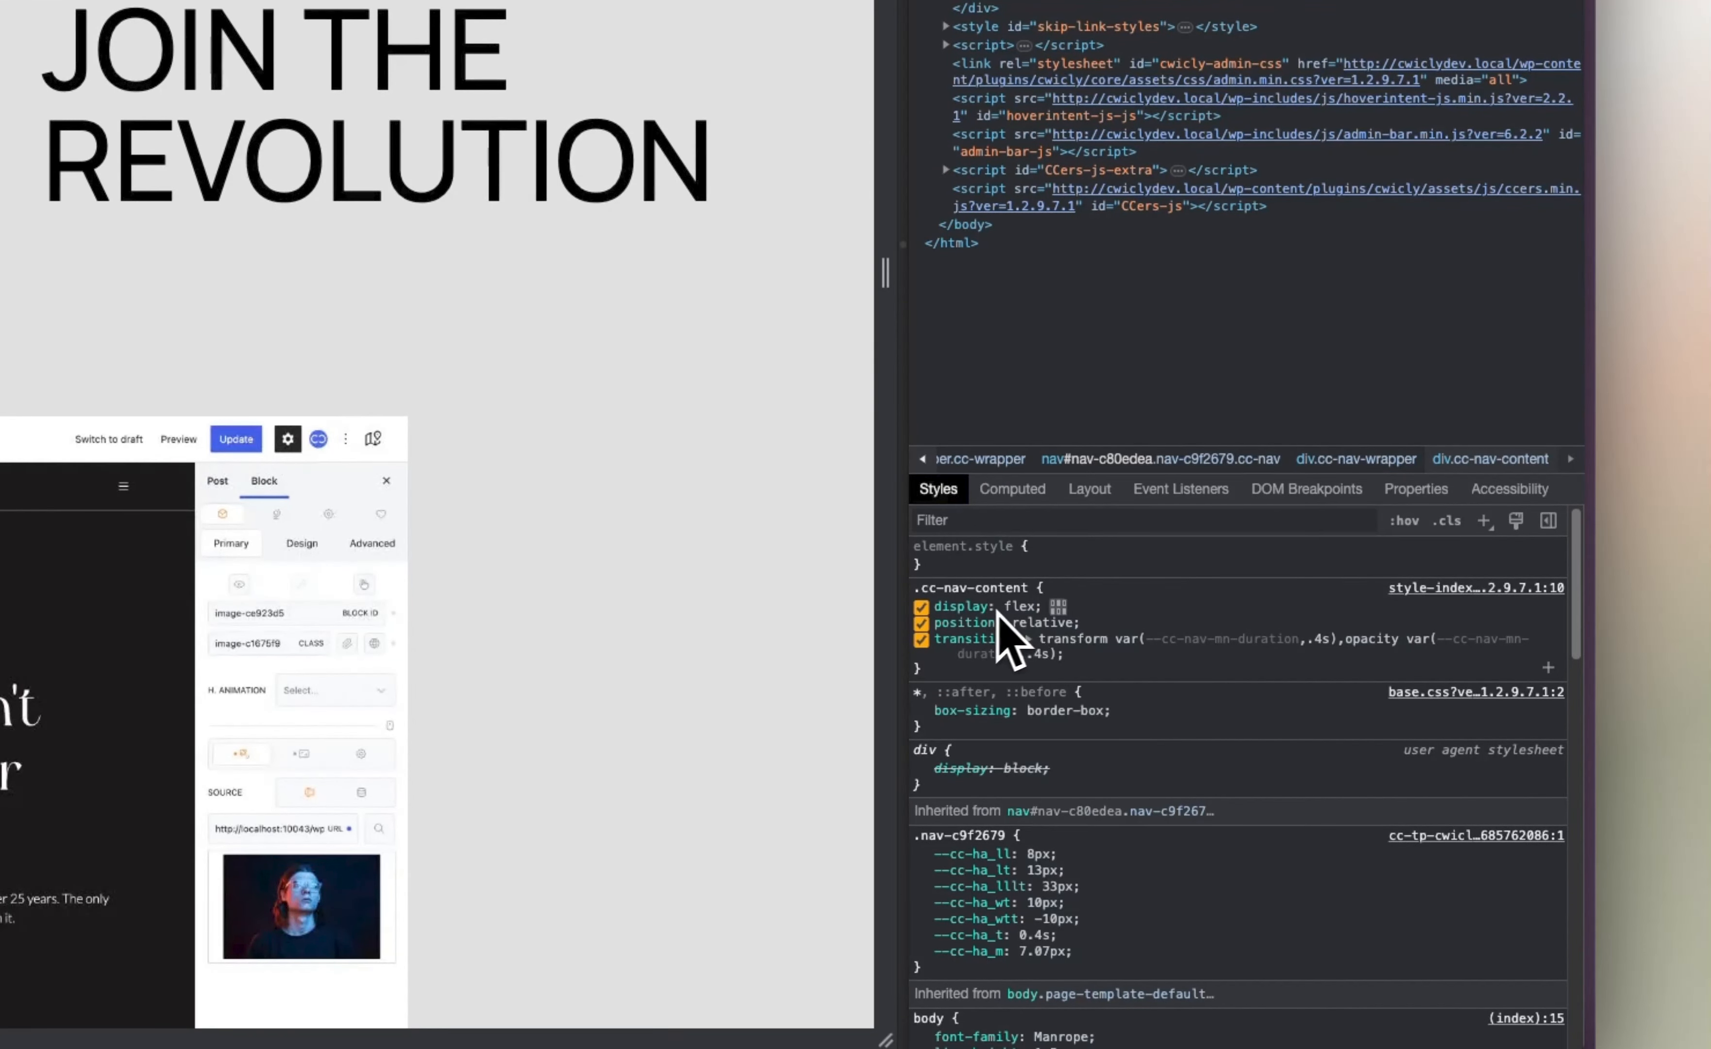
{"action": "left_click", "coordinate": [1058, 606]}
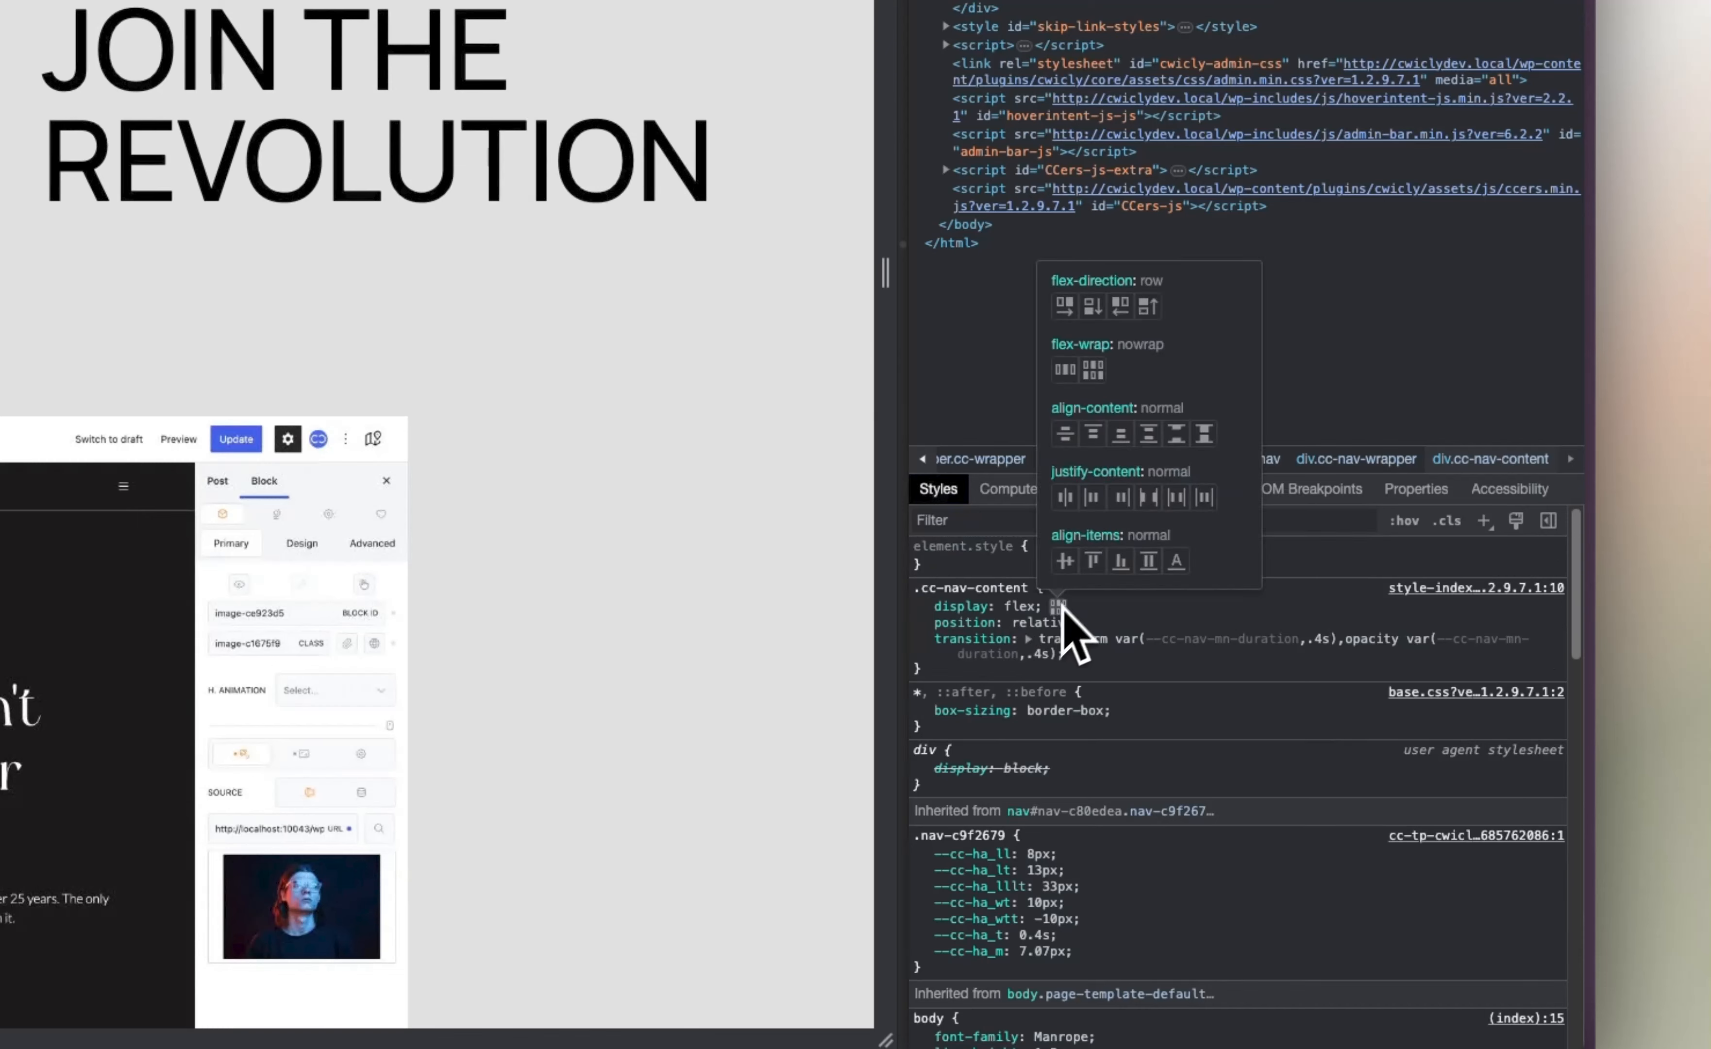
{"action": "left_click", "coordinate": [1148, 499]}
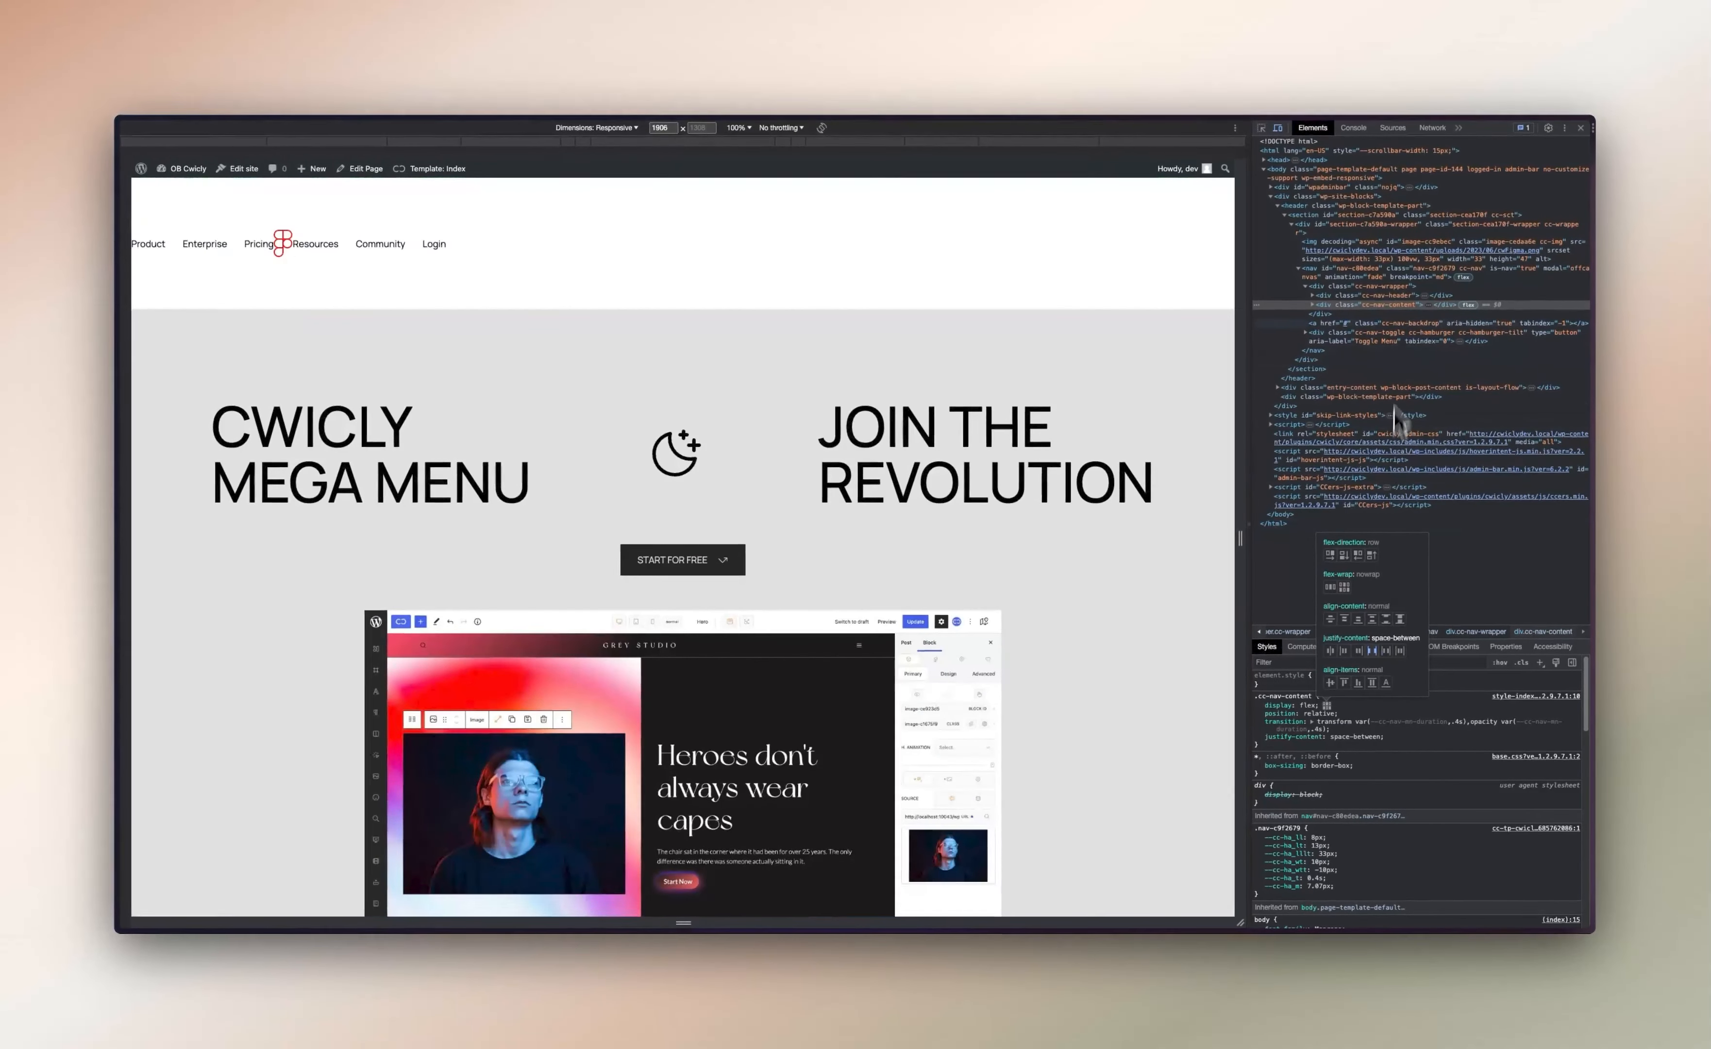
Give the cc-nav-wrapper element an inline width of 100% in the developer tools
{"action": "left_click", "coordinate": [1393, 288]}
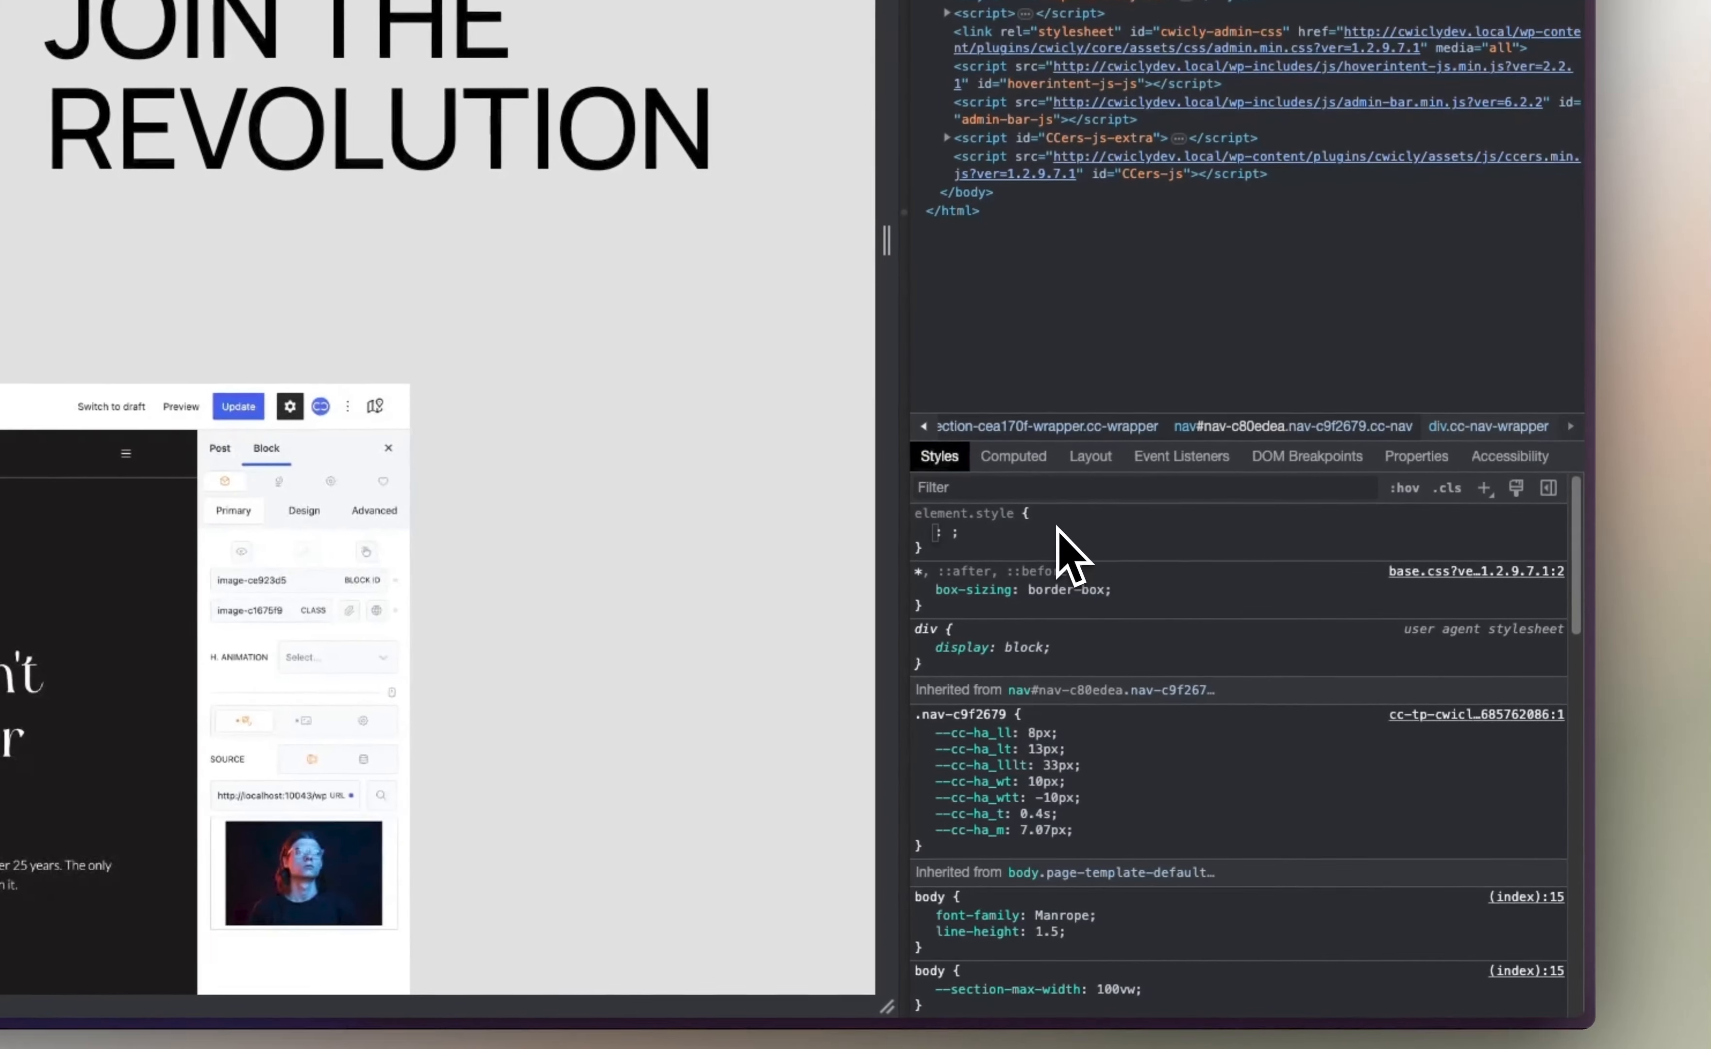
{"action": "left_click", "coordinate": [1325, 682]}
{"action": "type", "text": "width"}
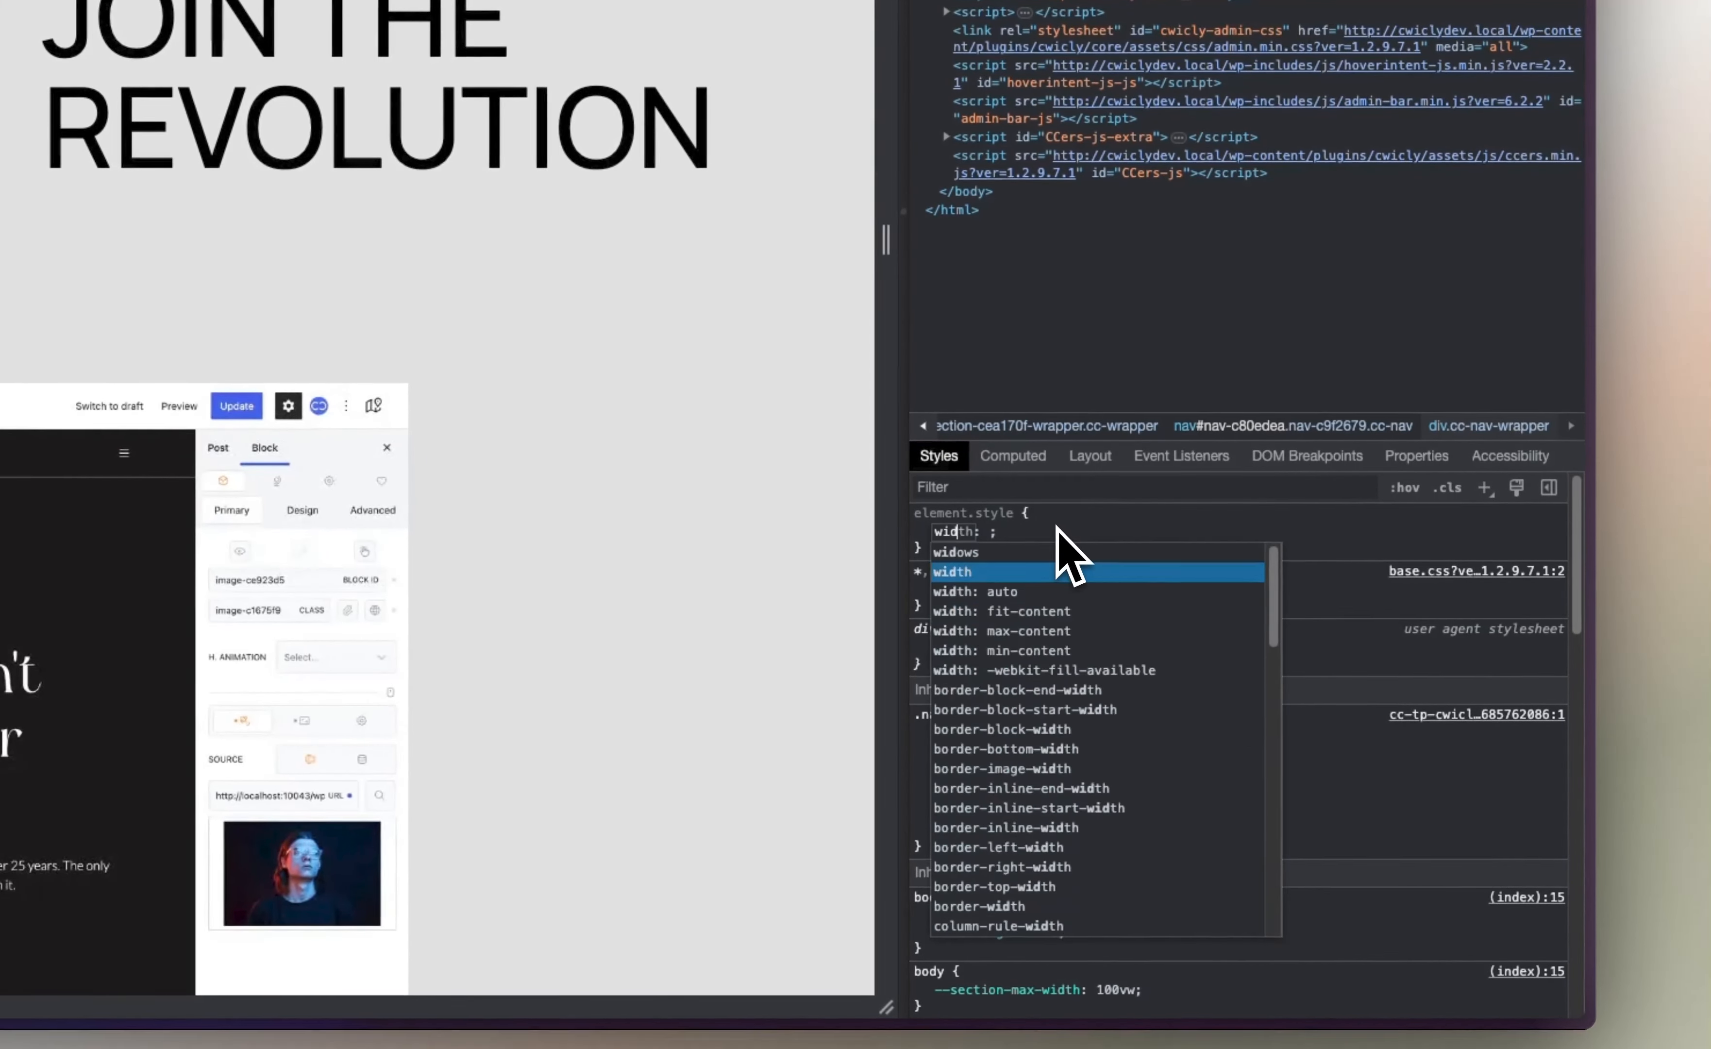
{"action": "key", "text": "Tab"}
{"action": "type", "text": "10"}
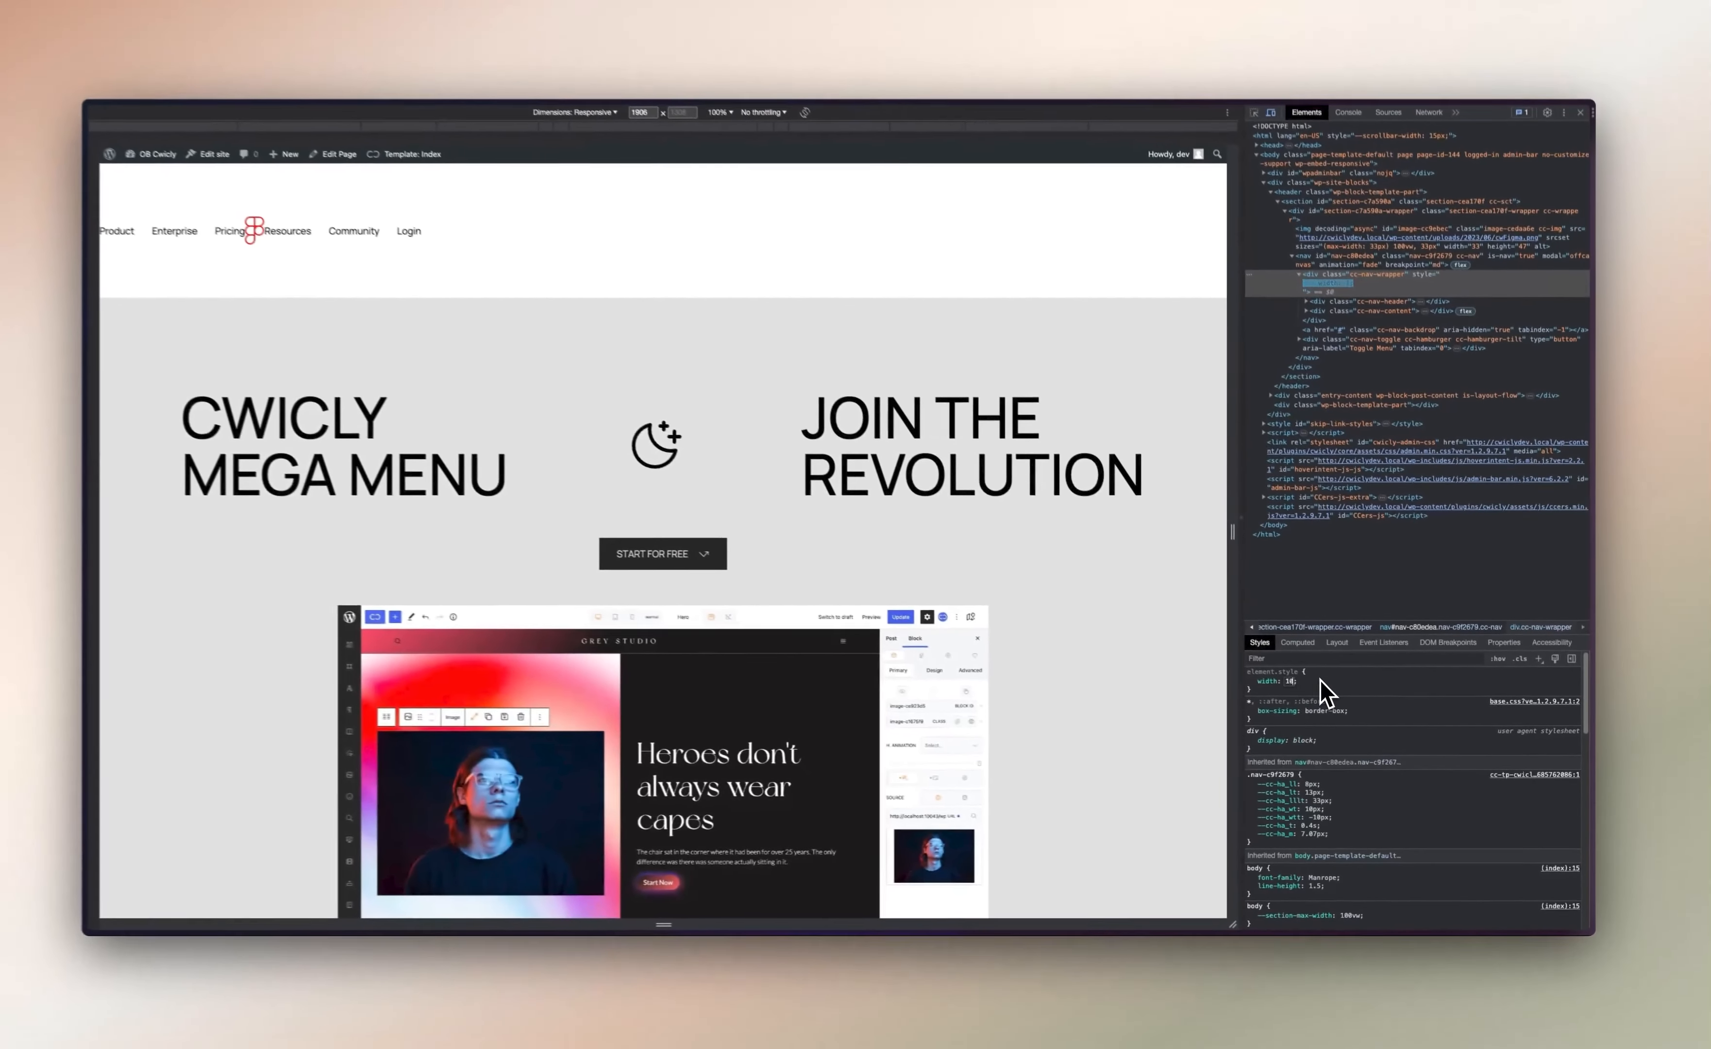
{"action": "type", "text": "0%"}
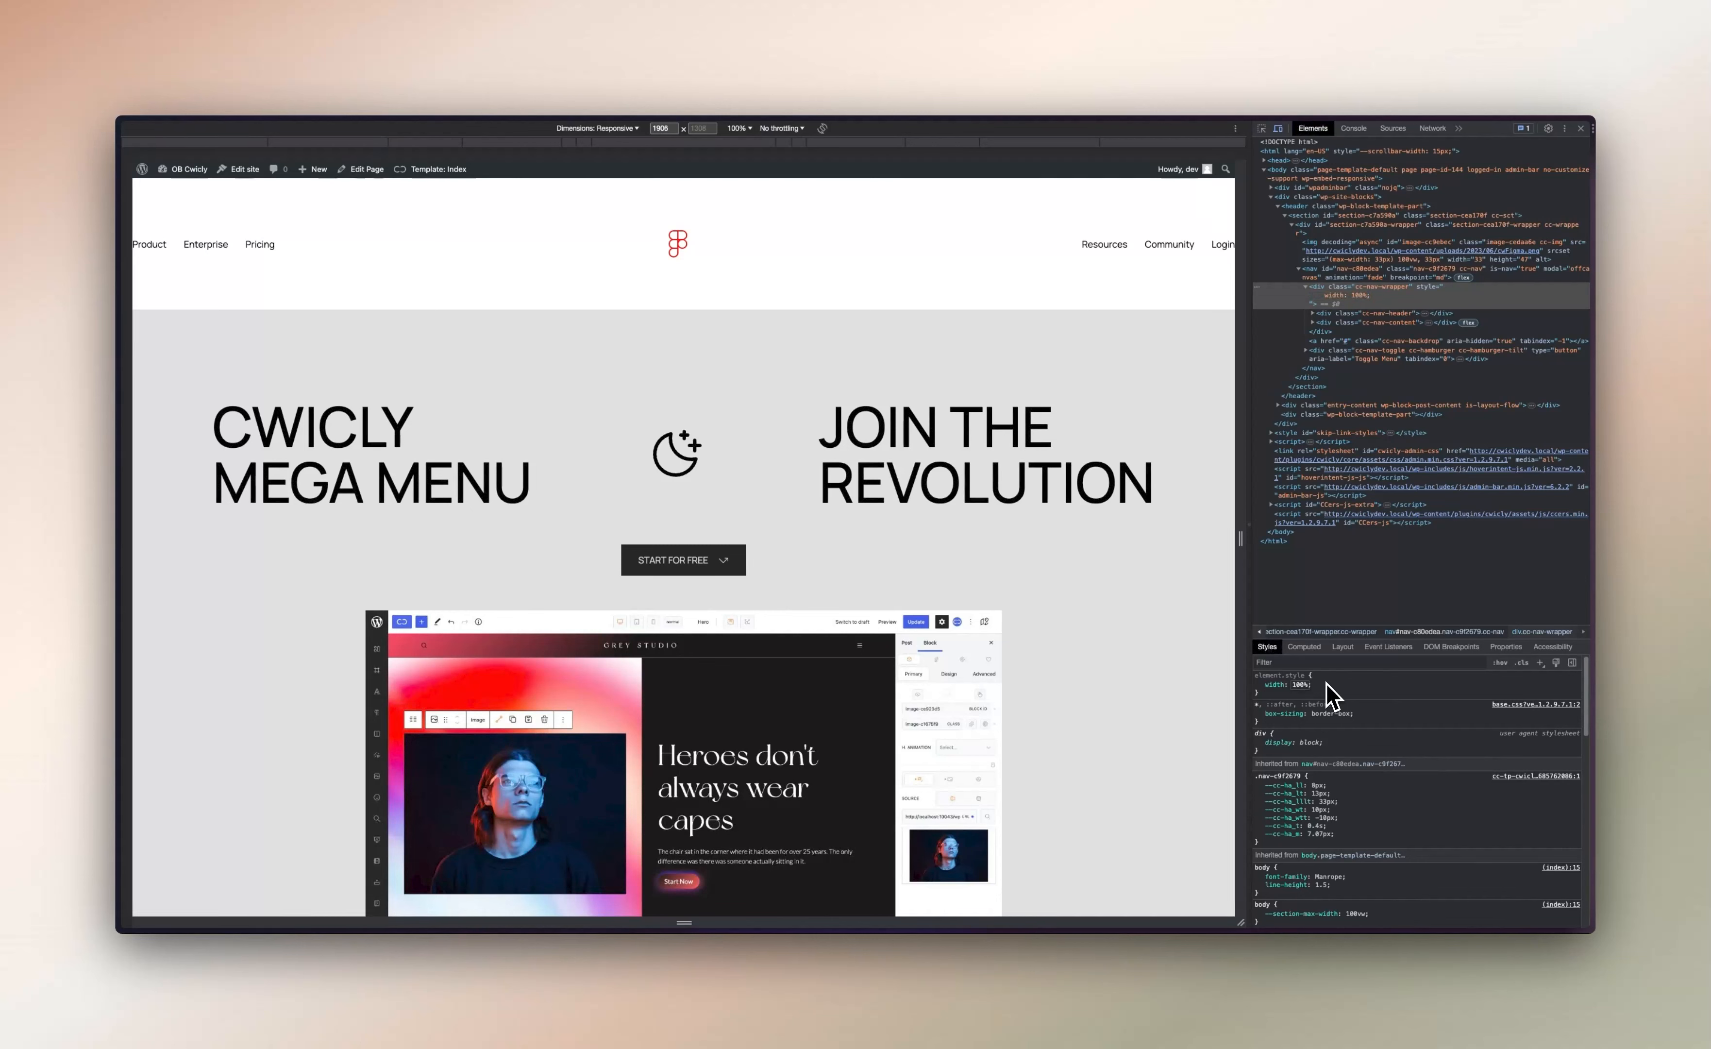
{"action": "key", "text": "Return"}
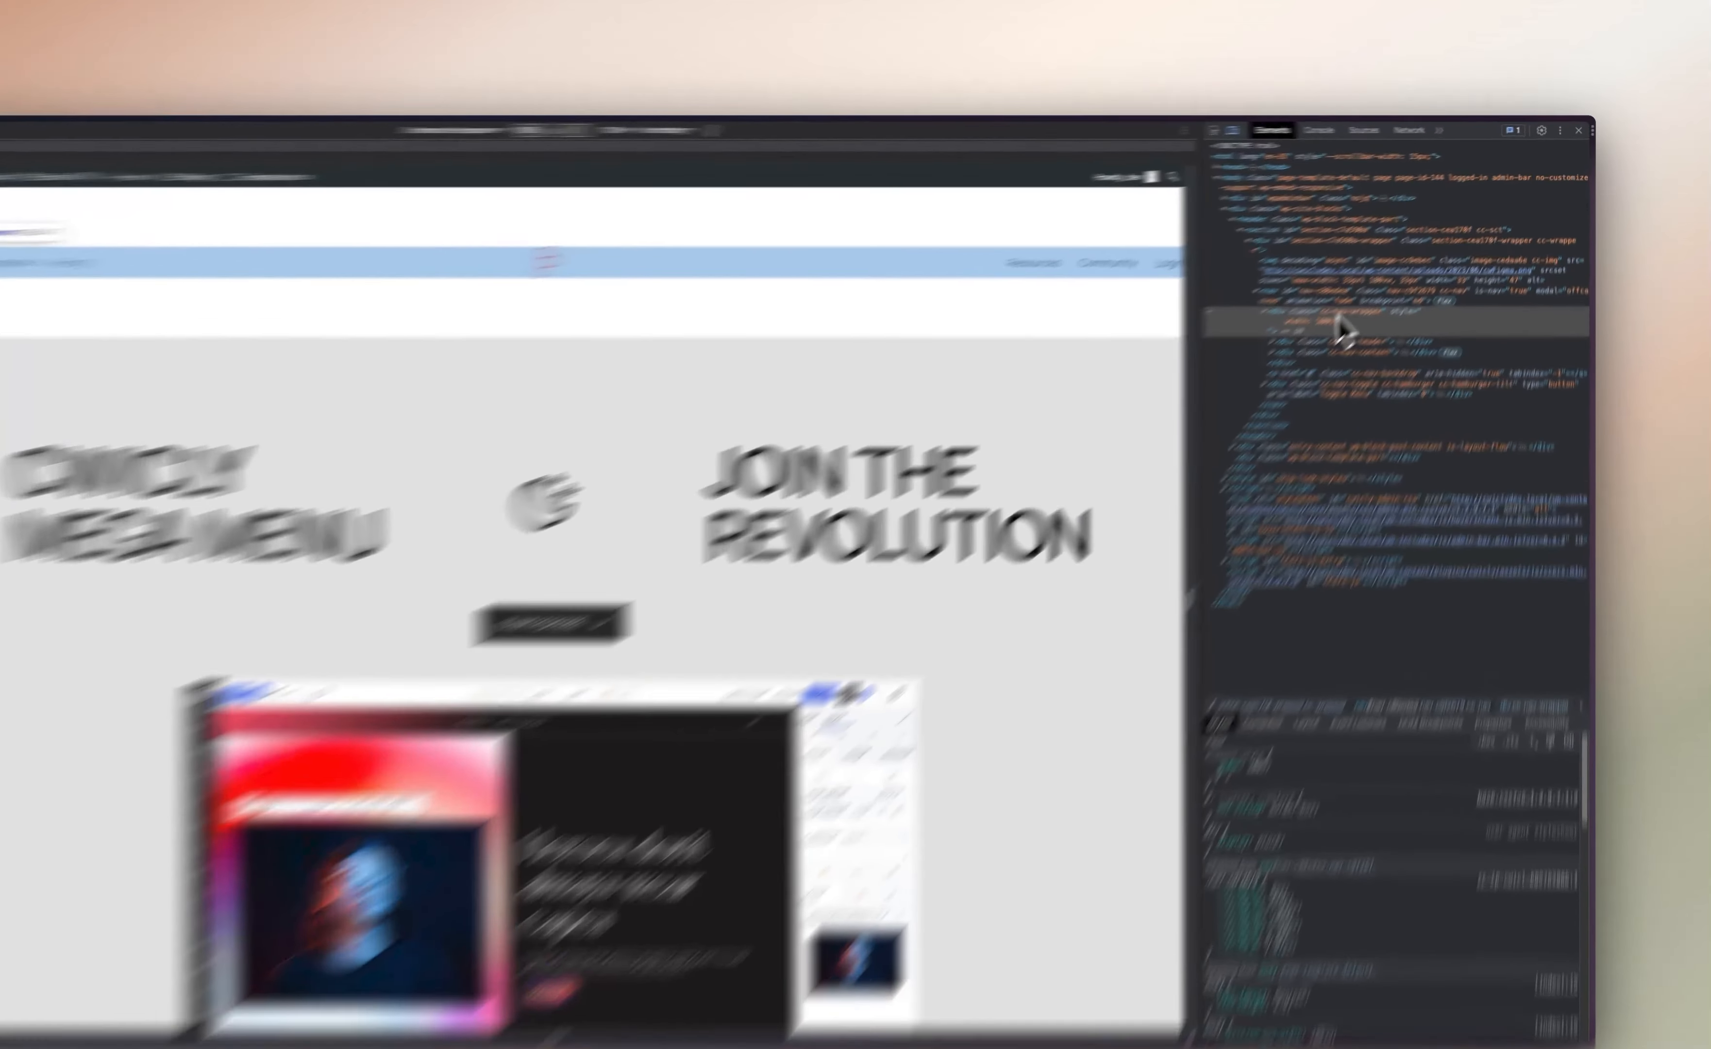
Copy the cc-nav-wrapper class name and open the Nav block's custom CSS in the header template editor
{"action": "double_click", "coordinate": [1371, 288]}
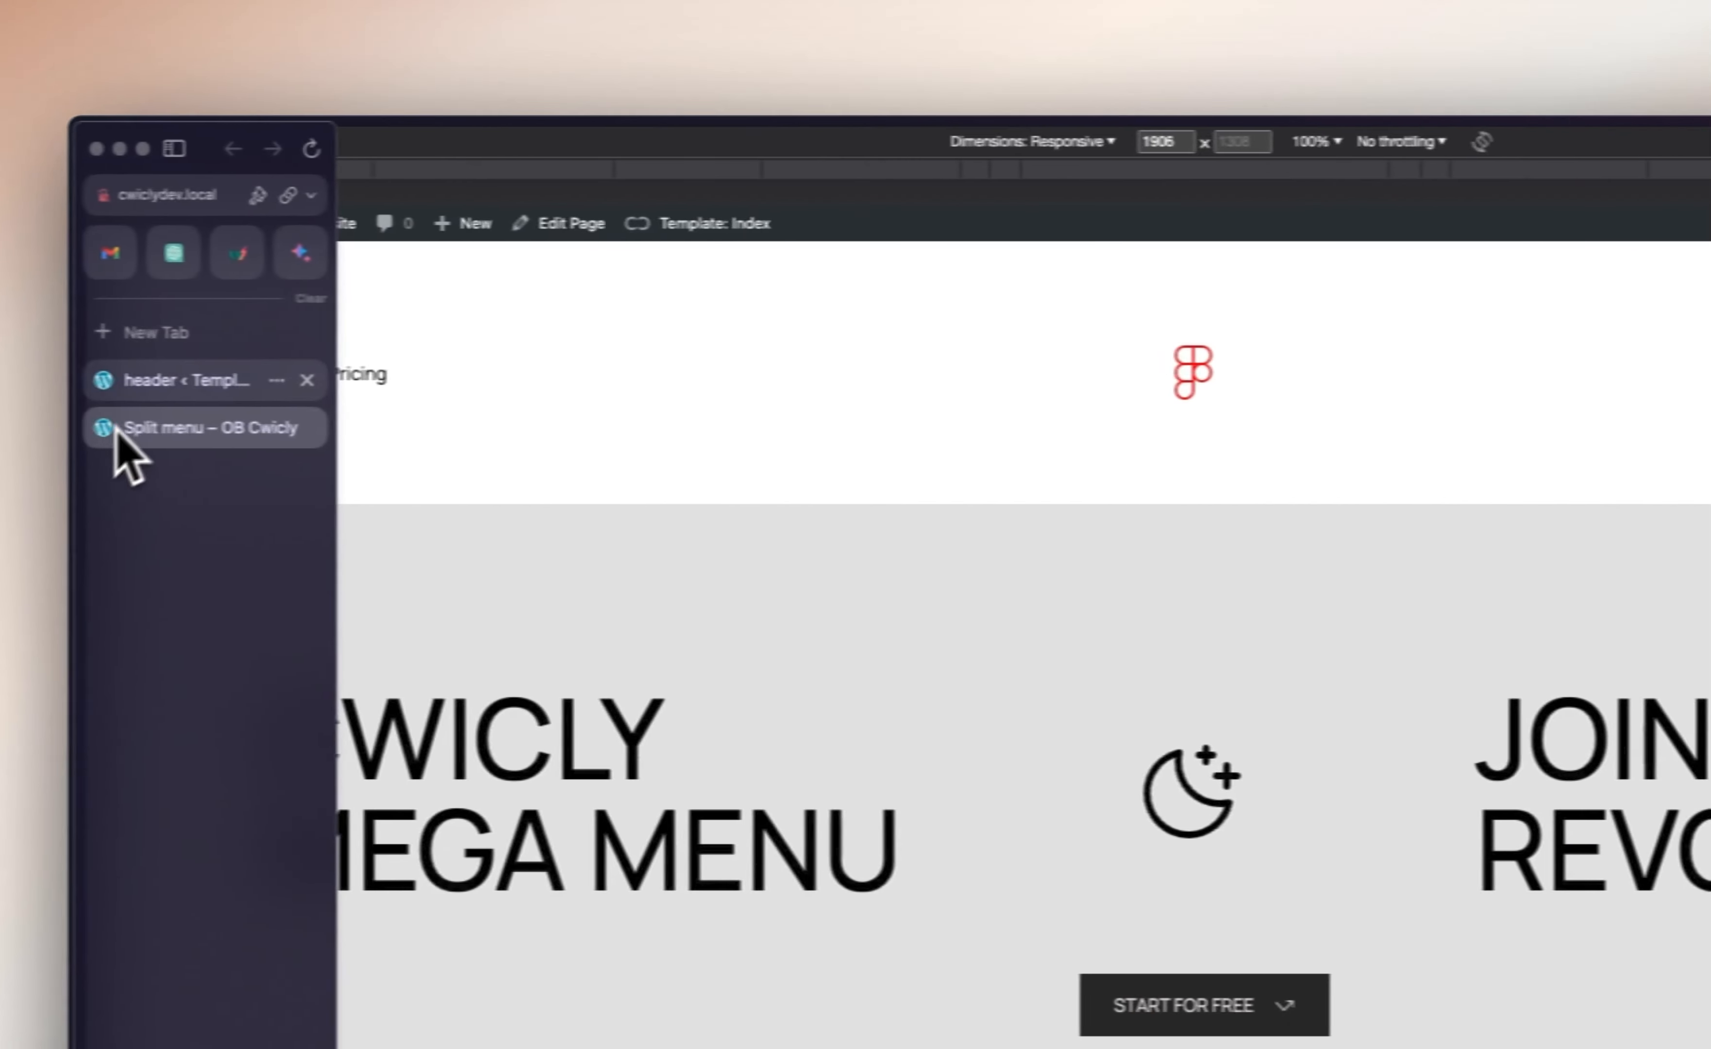
{"action": "left_click", "coordinate": [191, 390]}
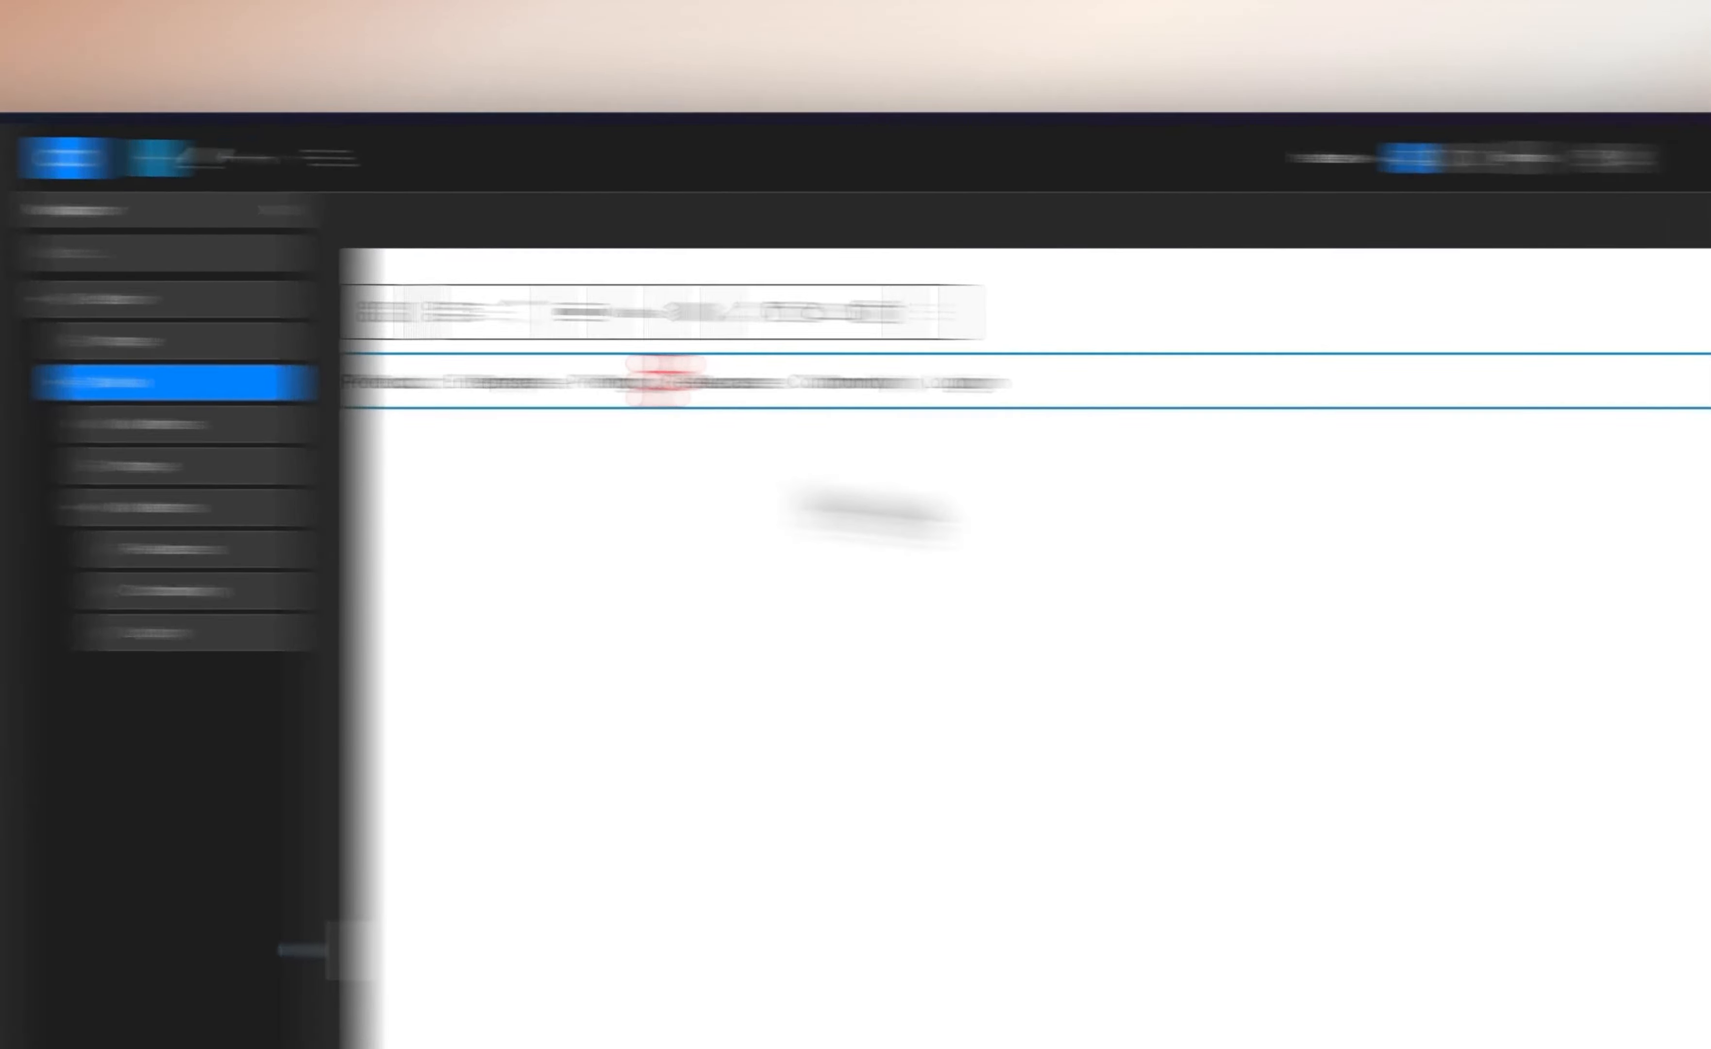
{"action": "left_click", "coordinate": [1520, 379]}
{"action": "left_click", "coordinate": [1401, 669]}
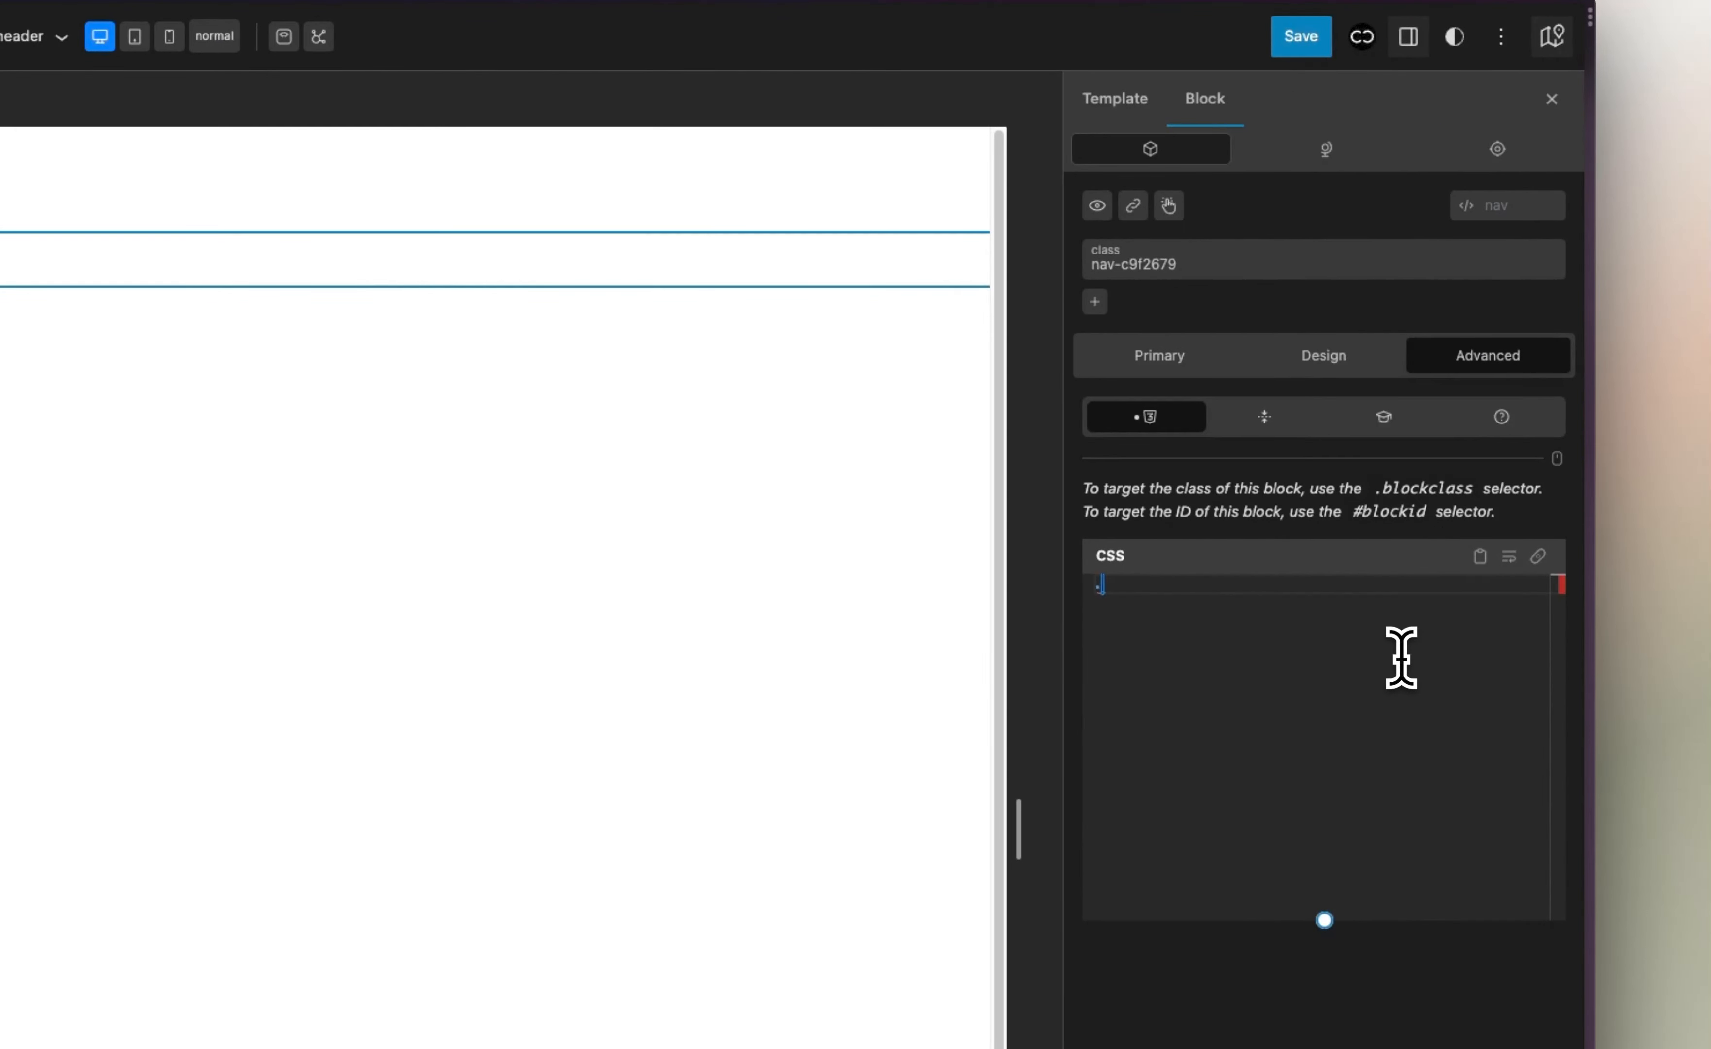
Write a custom CSS rule on the Nav block that gives .cc-nav-wrapper a width of 100%
{"action": "type", "text": ".cc-nav-wrapper"}
{"action": "type", "text": " {"}
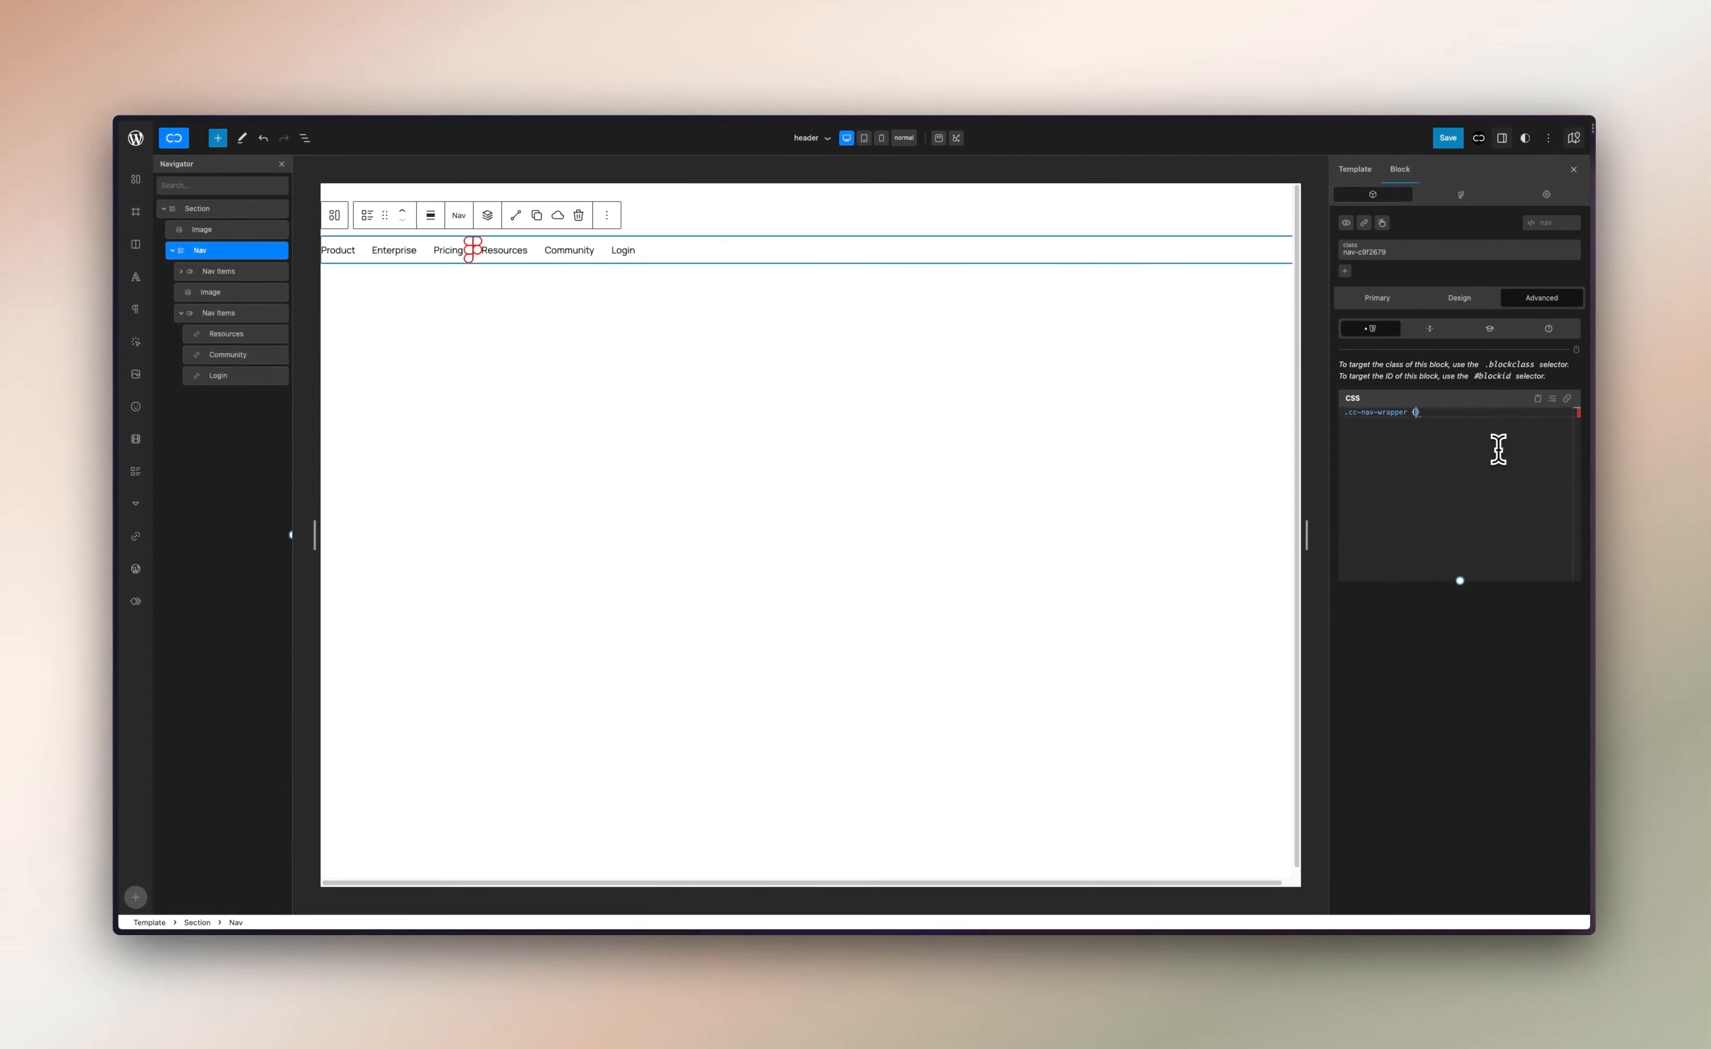
{"action": "key", "text": "Return"}
{"action": "type", "text": "wi"}
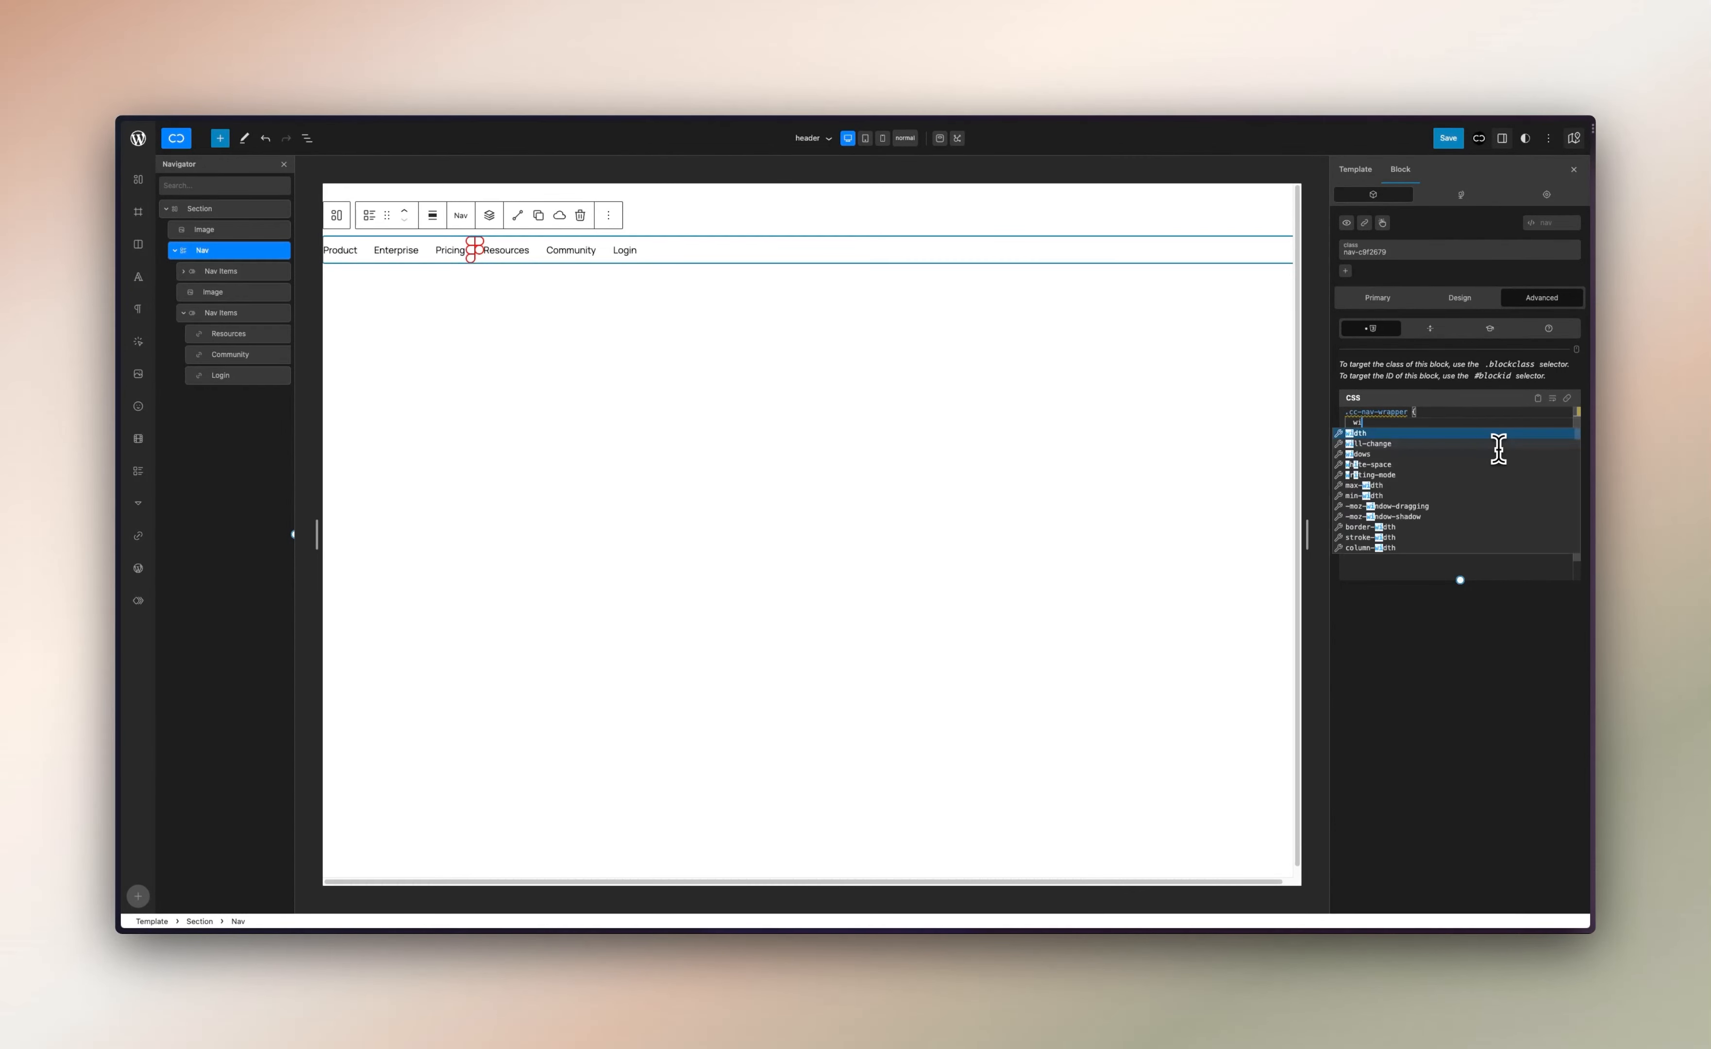
{"action": "type", "text": "dth: ;100"}
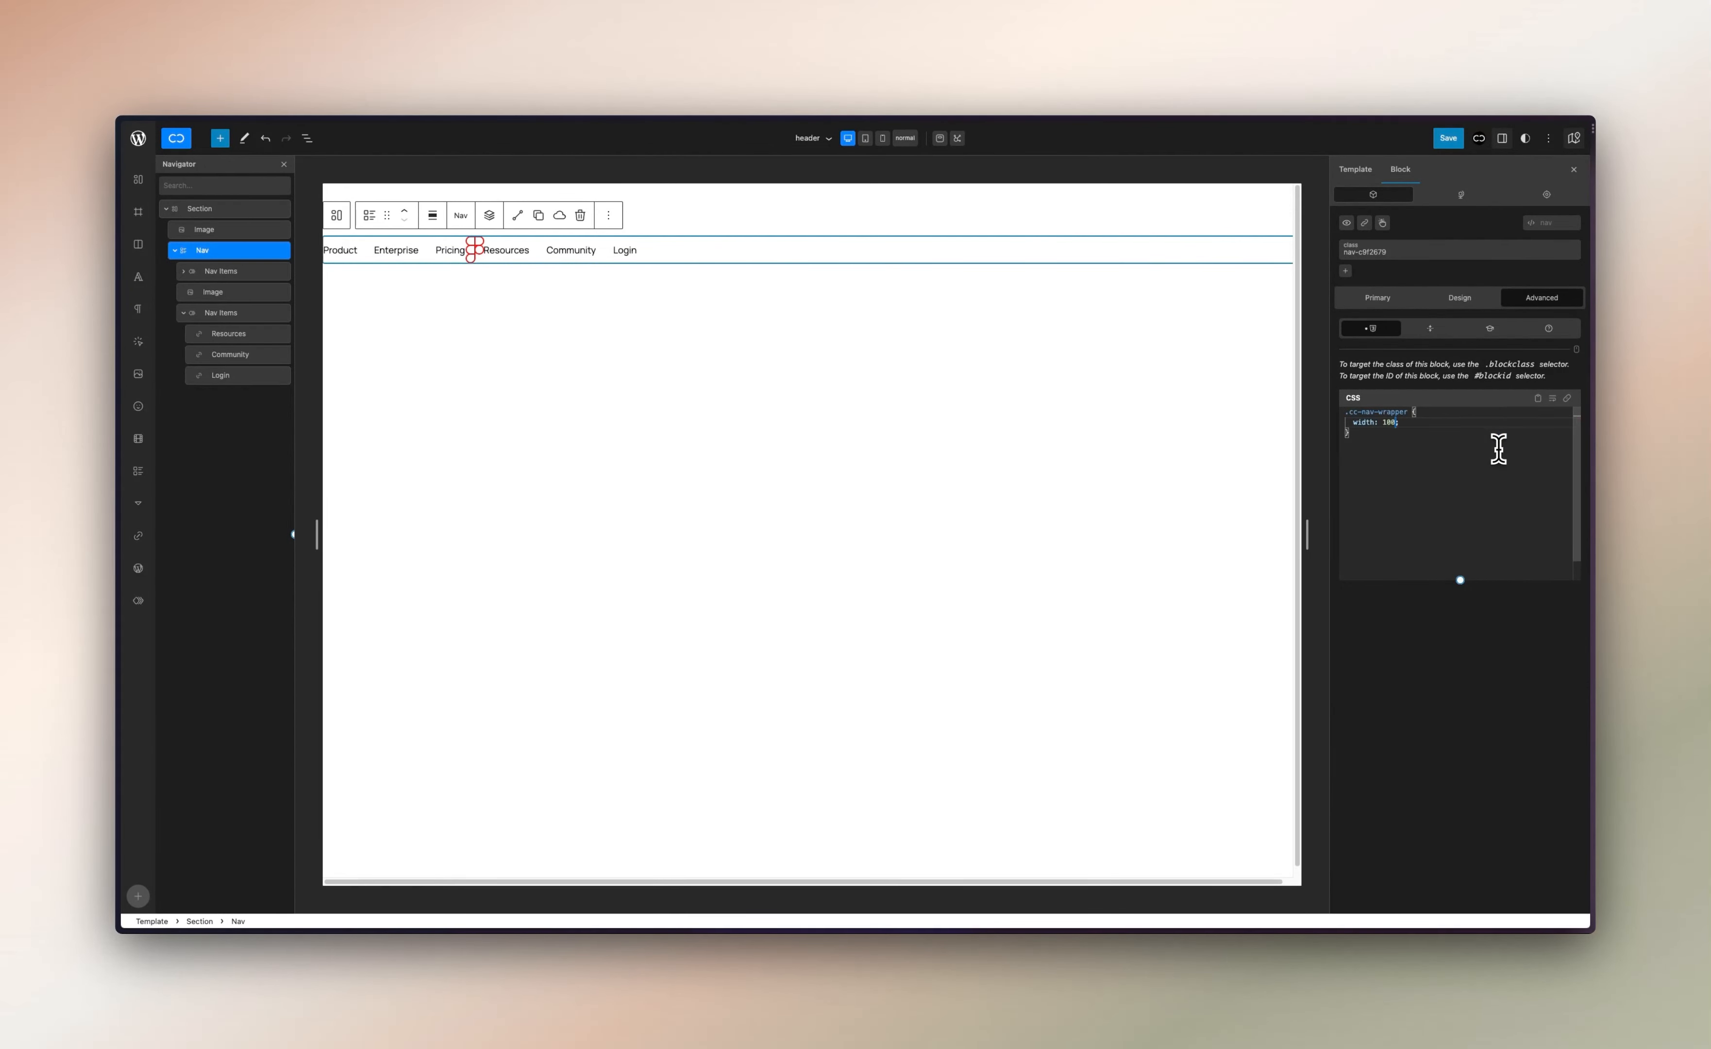
{"action": "type", "text": "%"}
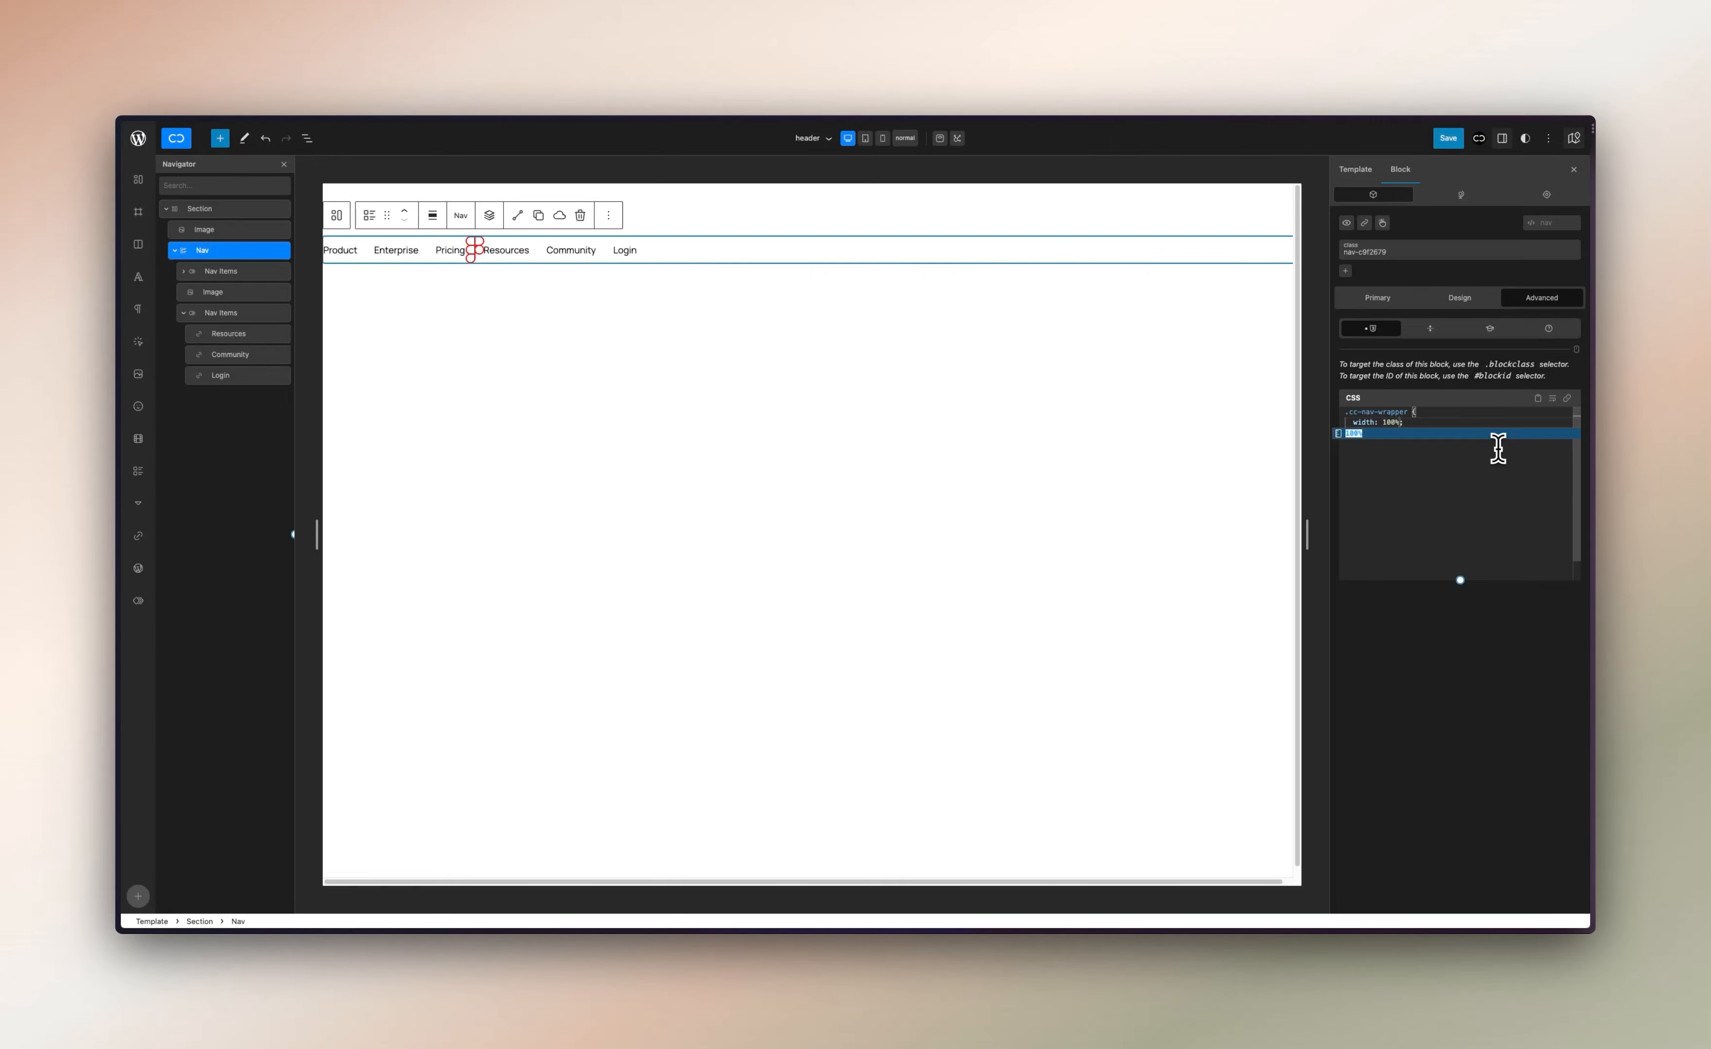
{"action": "key", "text": "Escape"}
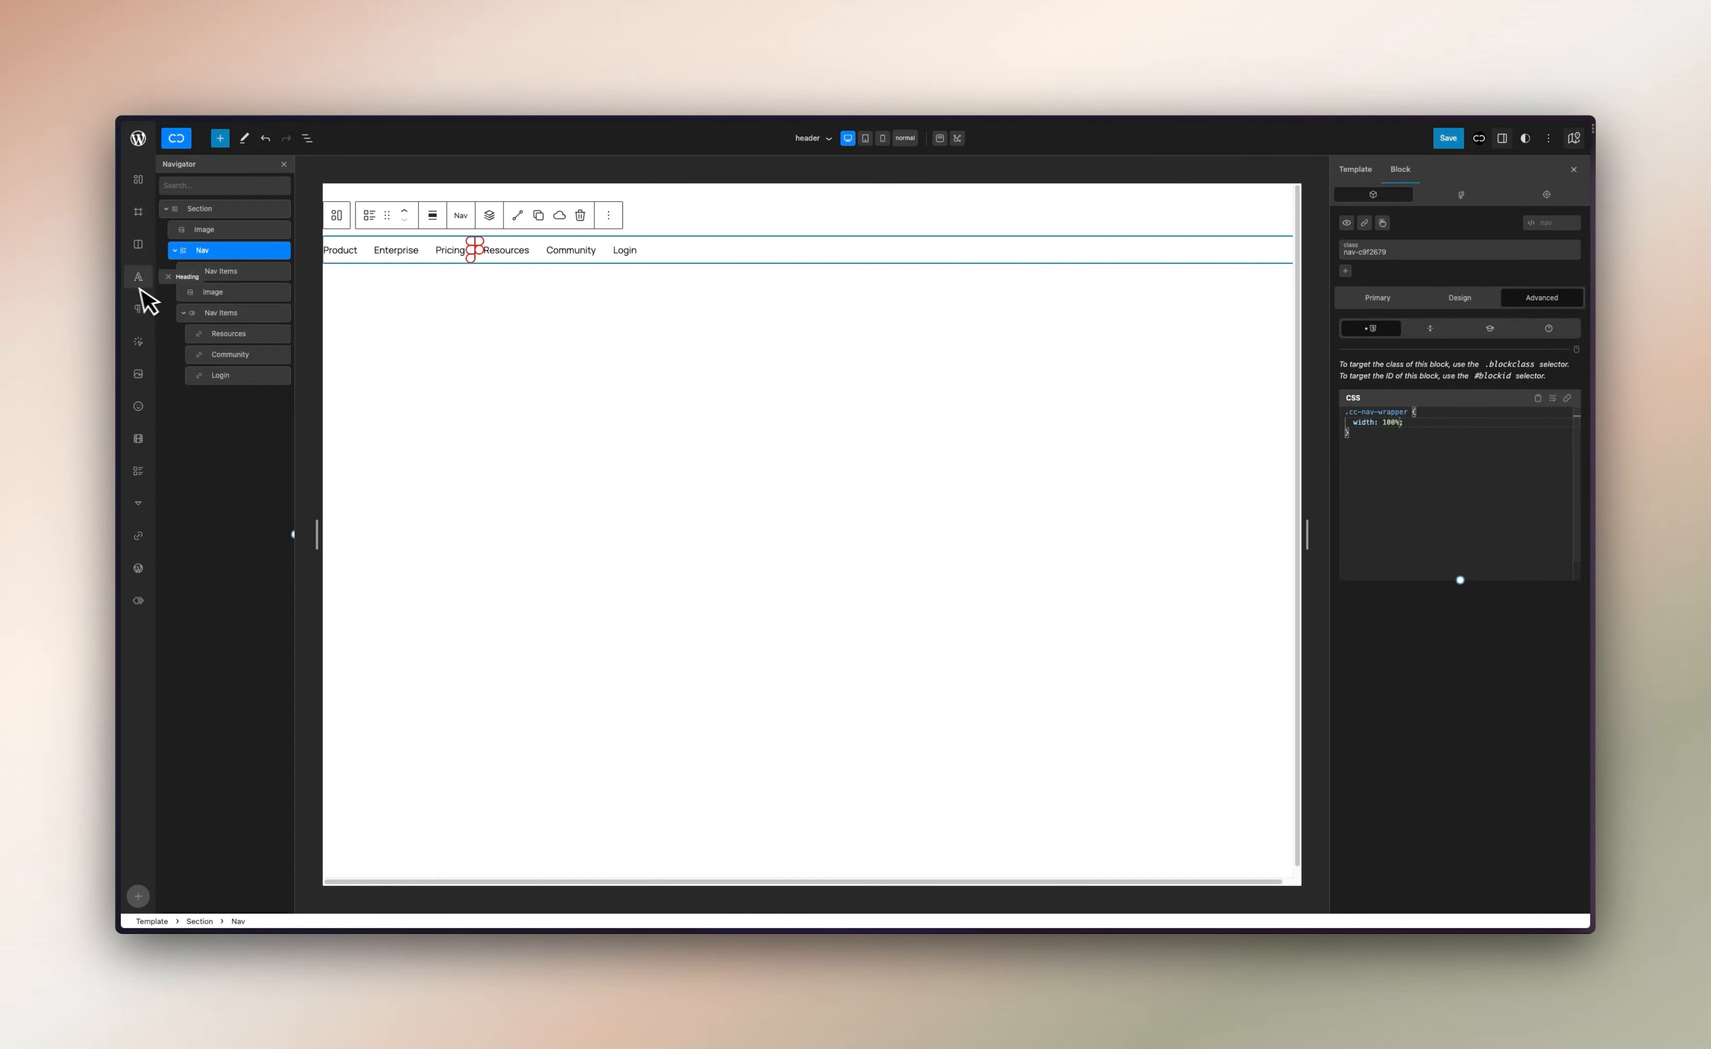
Copy the cc-nav-content class name from the inspected page and start a new line below the existing rule in the Nav's custom CSS
{"action": "mouse_move", "coordinate": [119, 295]}
{"action": "left_click", "coordinate": [141, 266]}
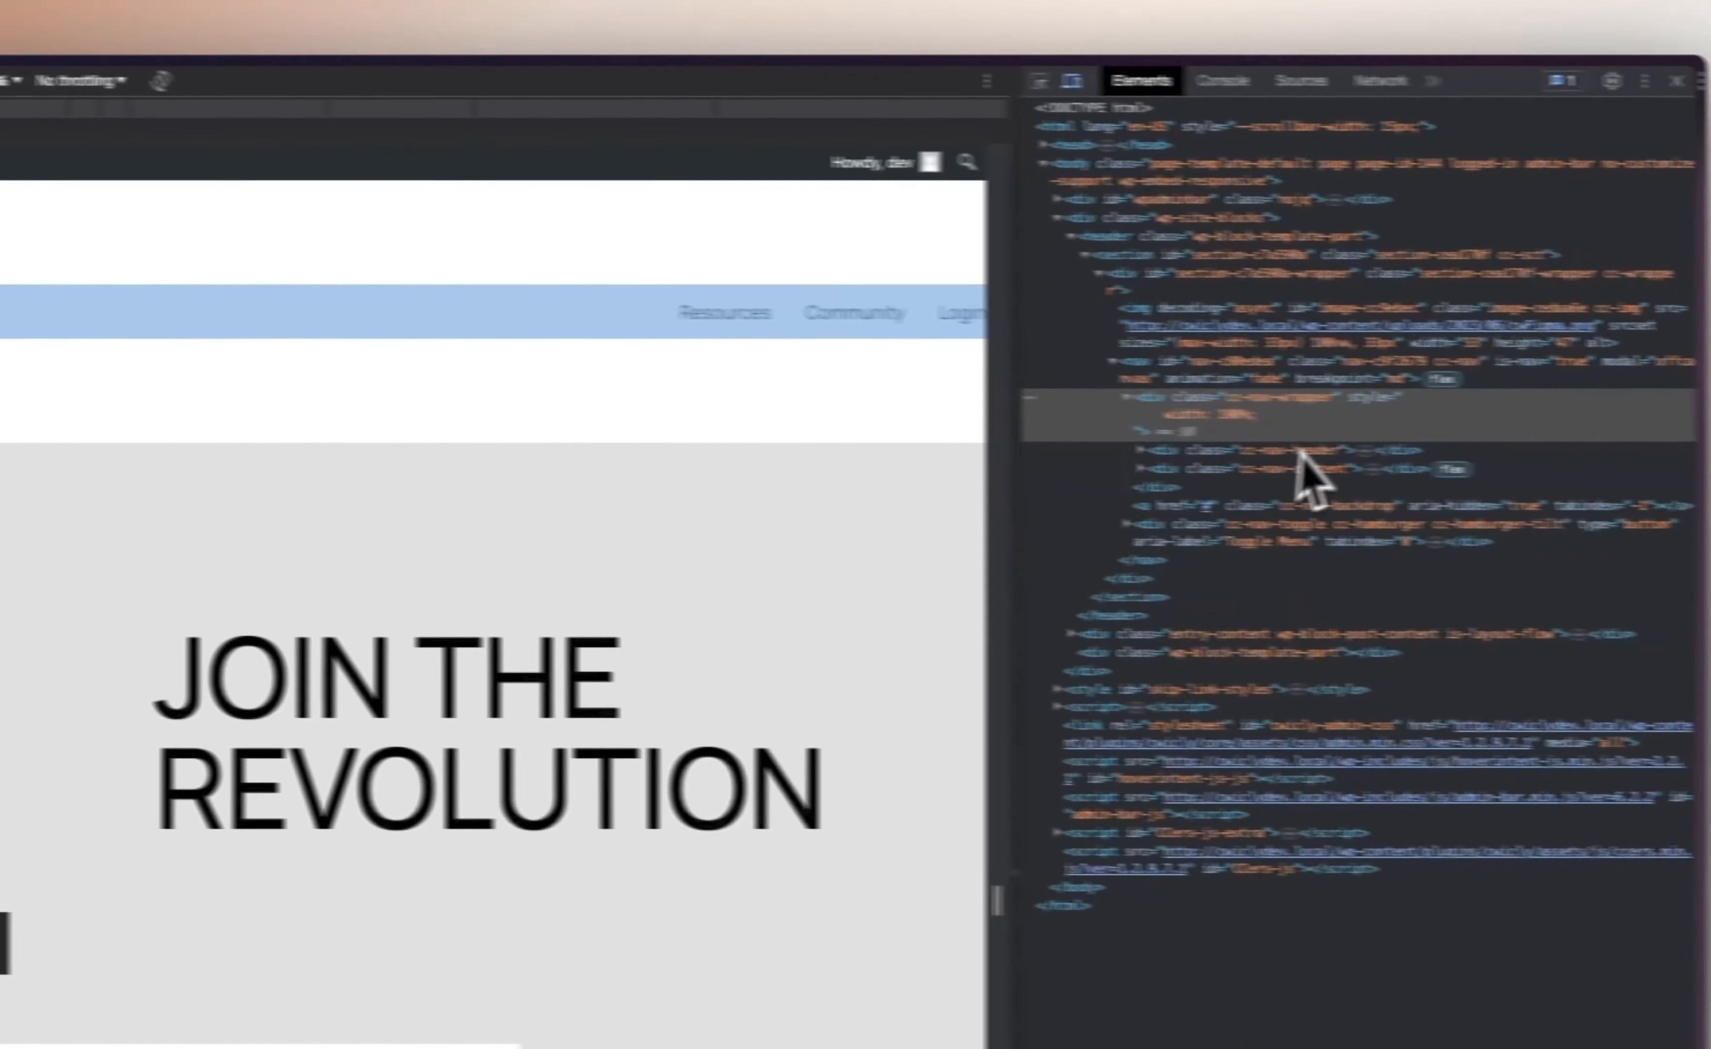
{"action": "double_click", "coordinate": [1181, 466]}
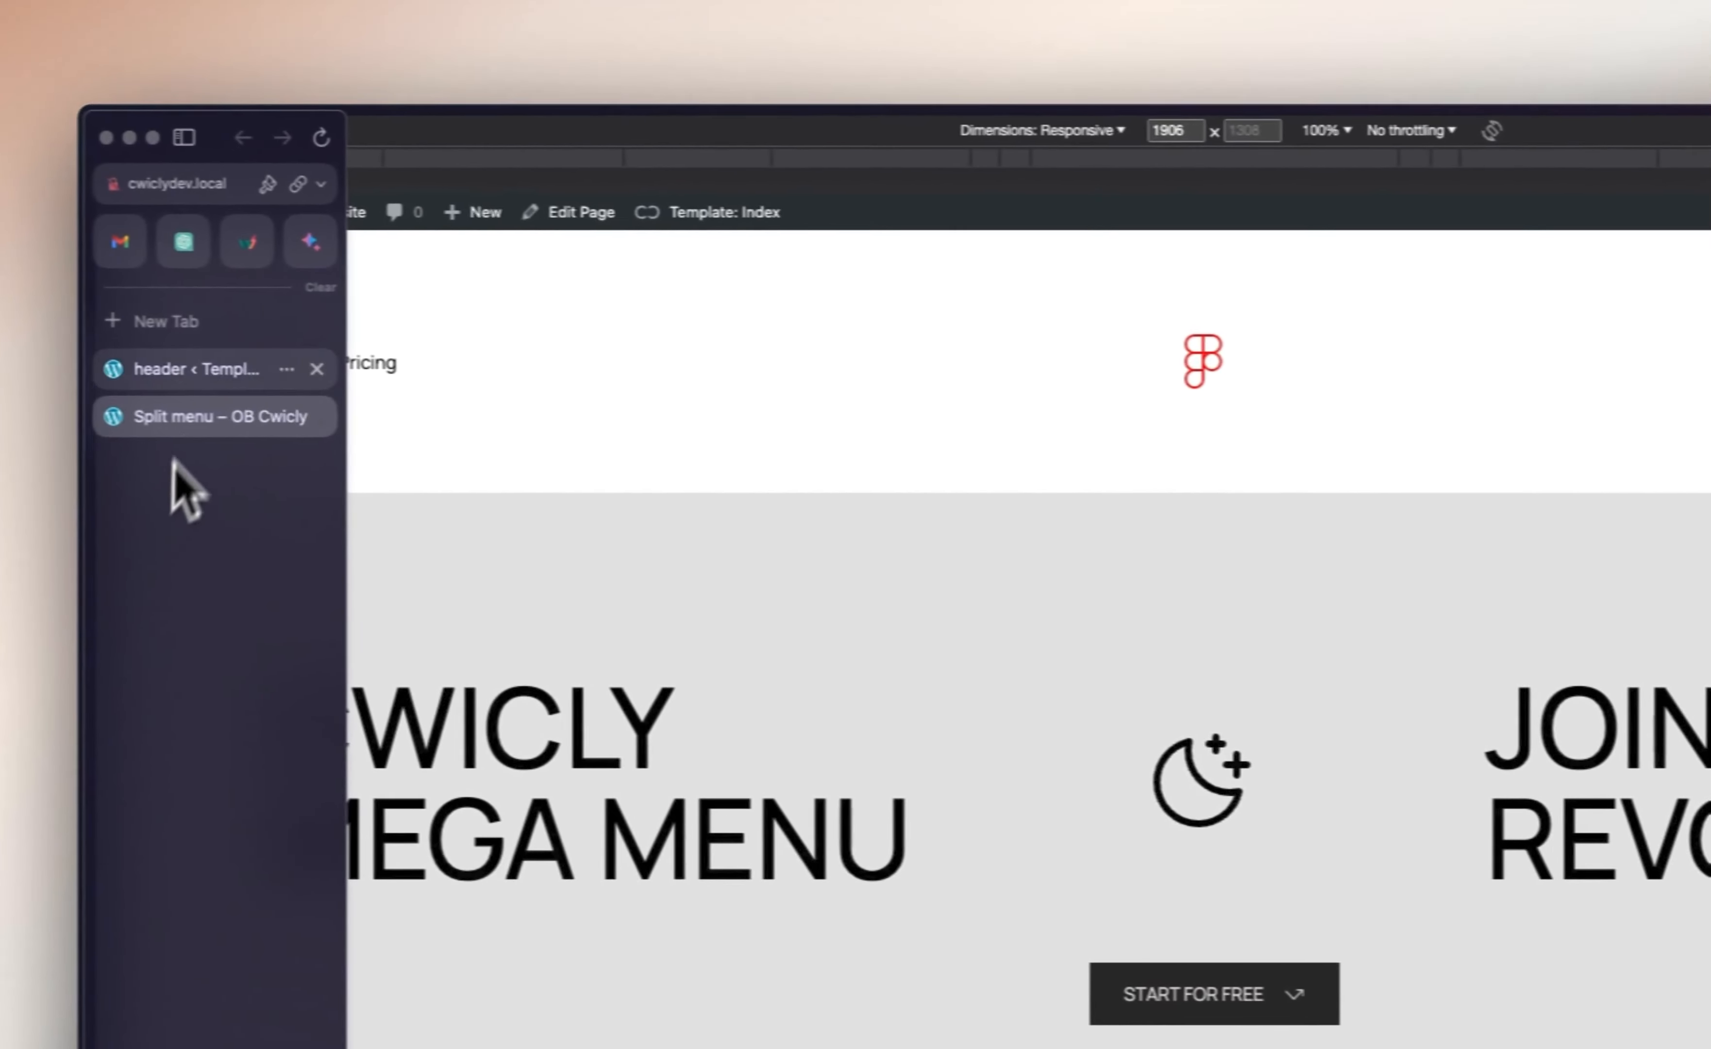
{"action": "left_click", "coordinate": [245, 376]}
{"action": "left_click", "coordinate": [1538, 612]}
{"action": "key", "text": "Return"}
{"action": "key", "text": "Return"}
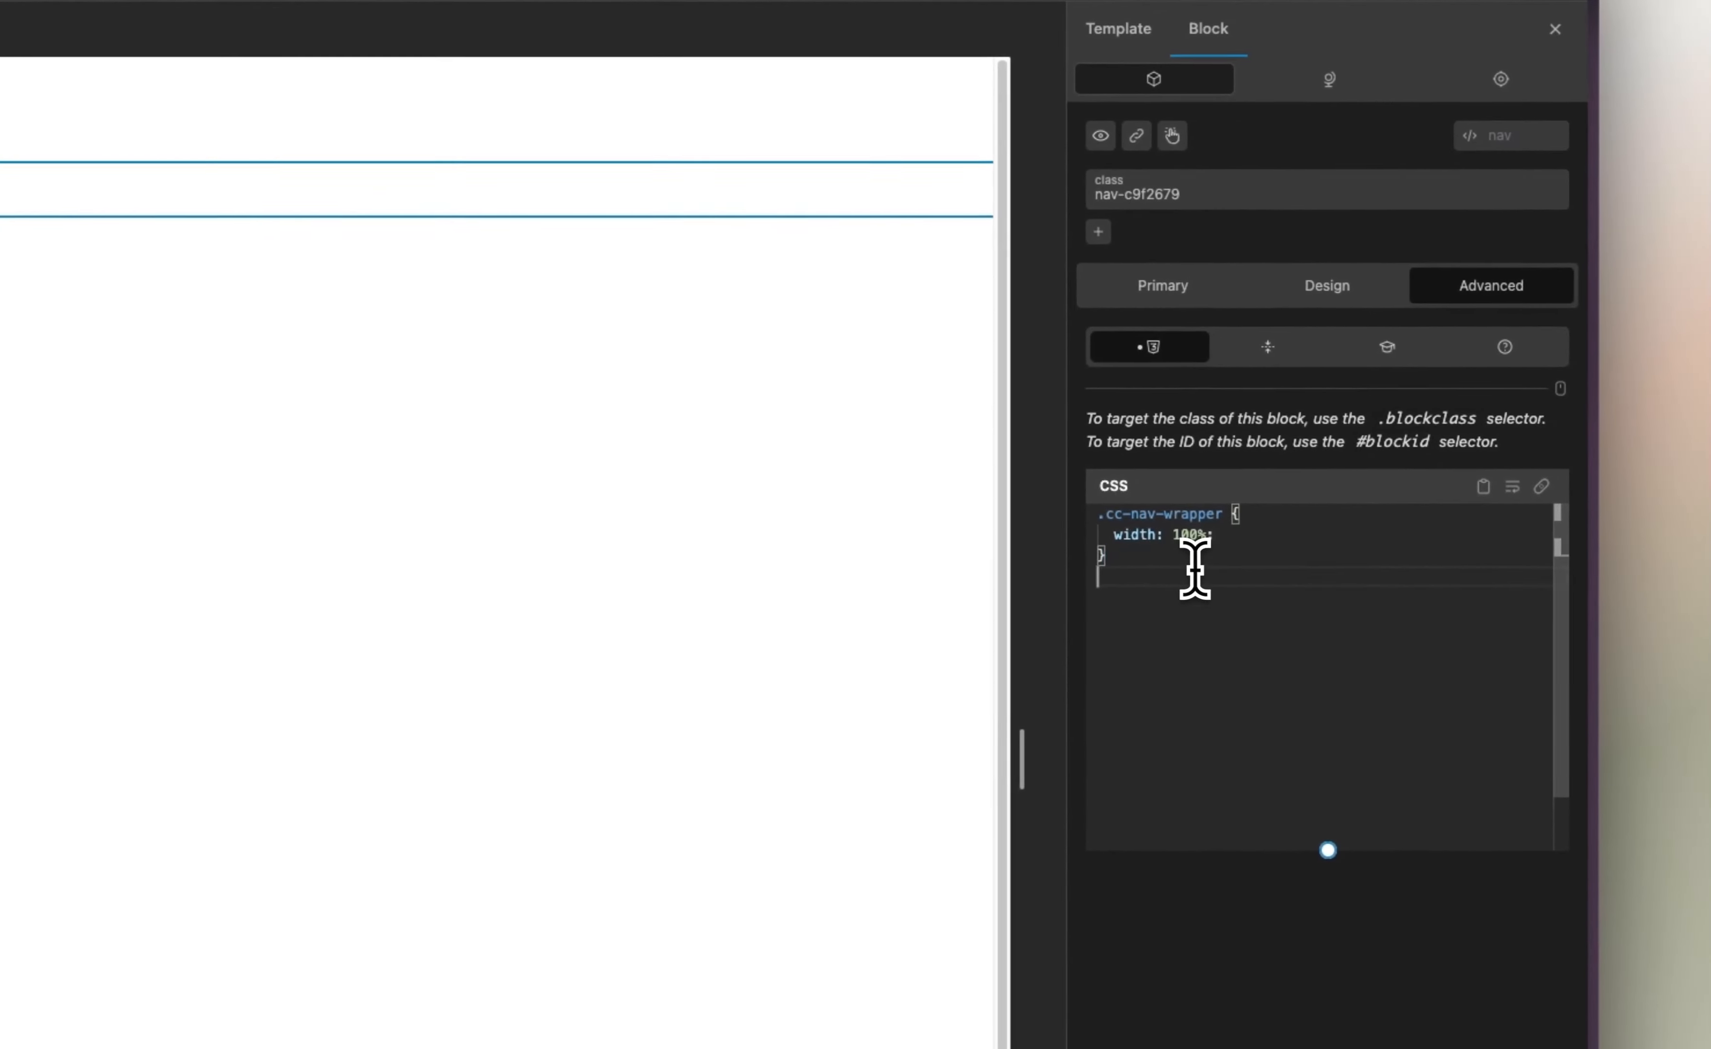
Add a custom CSS rule that sets justify-content to space-between on .cc-nav-content
{"action": "type", "text": ".cc-nav-content "}
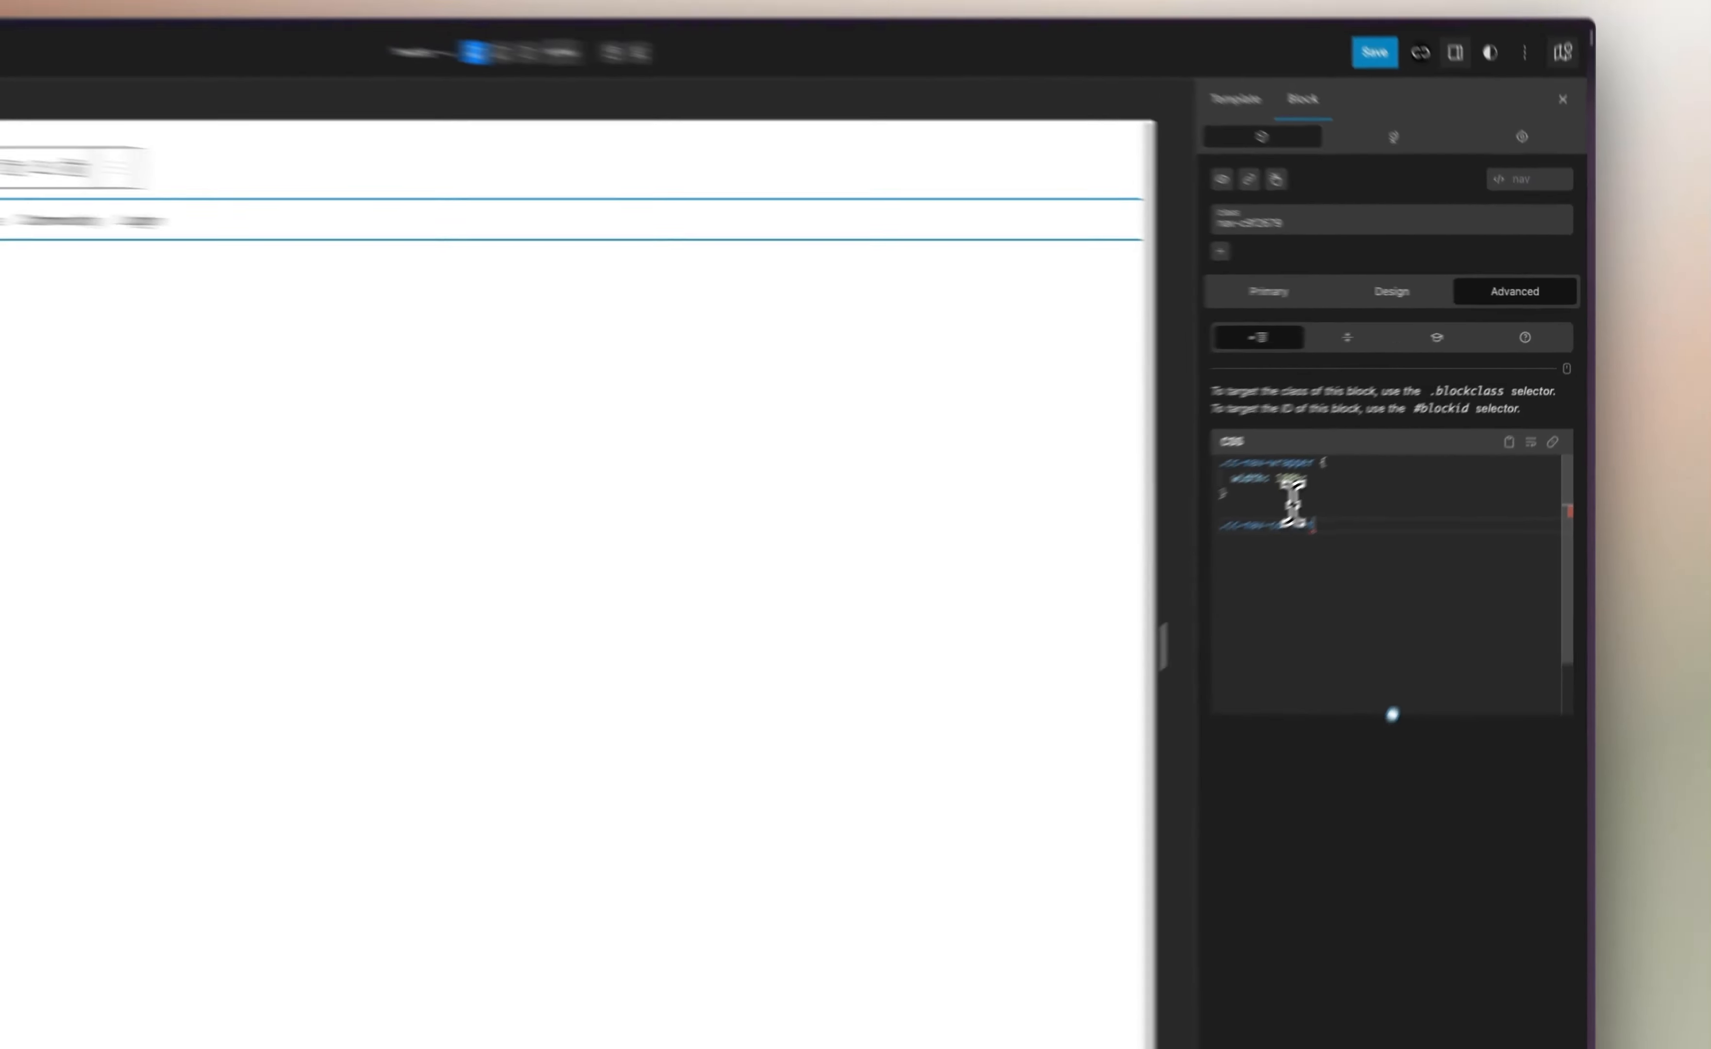
{"action": "type", "text": "{"}
{"action": "key", "text": "Return"}
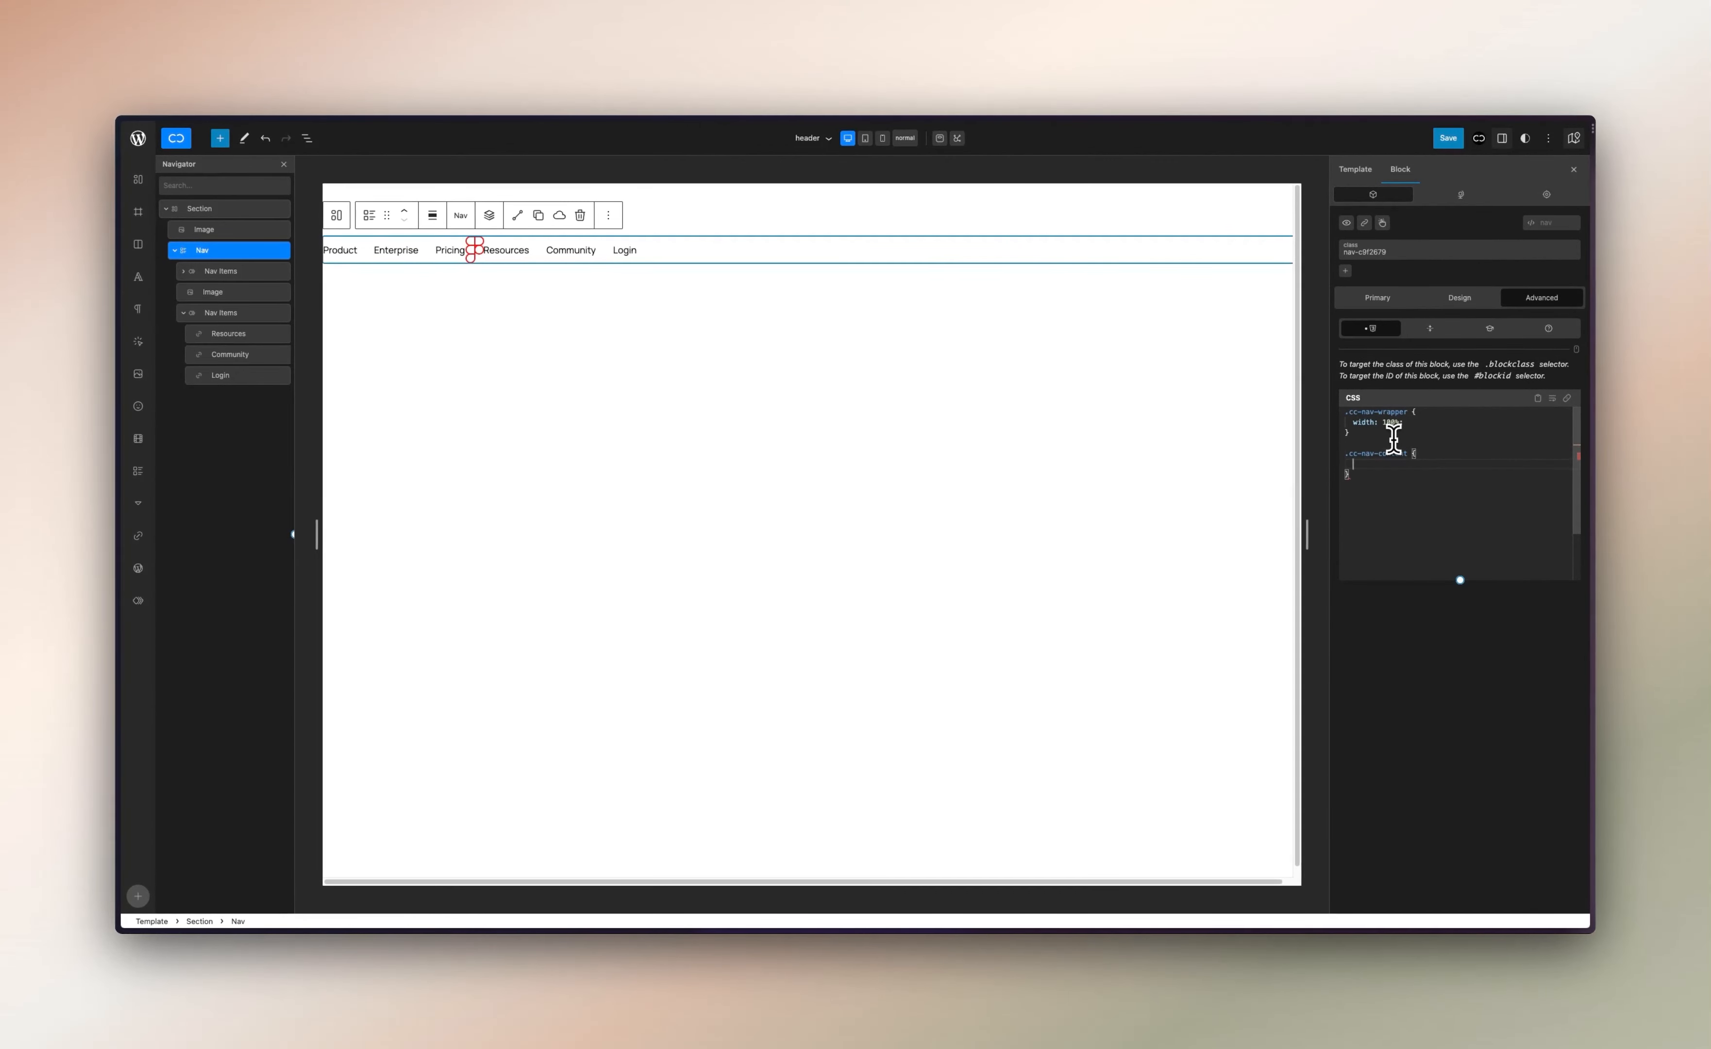
{"action": "type", "text": "ju"}
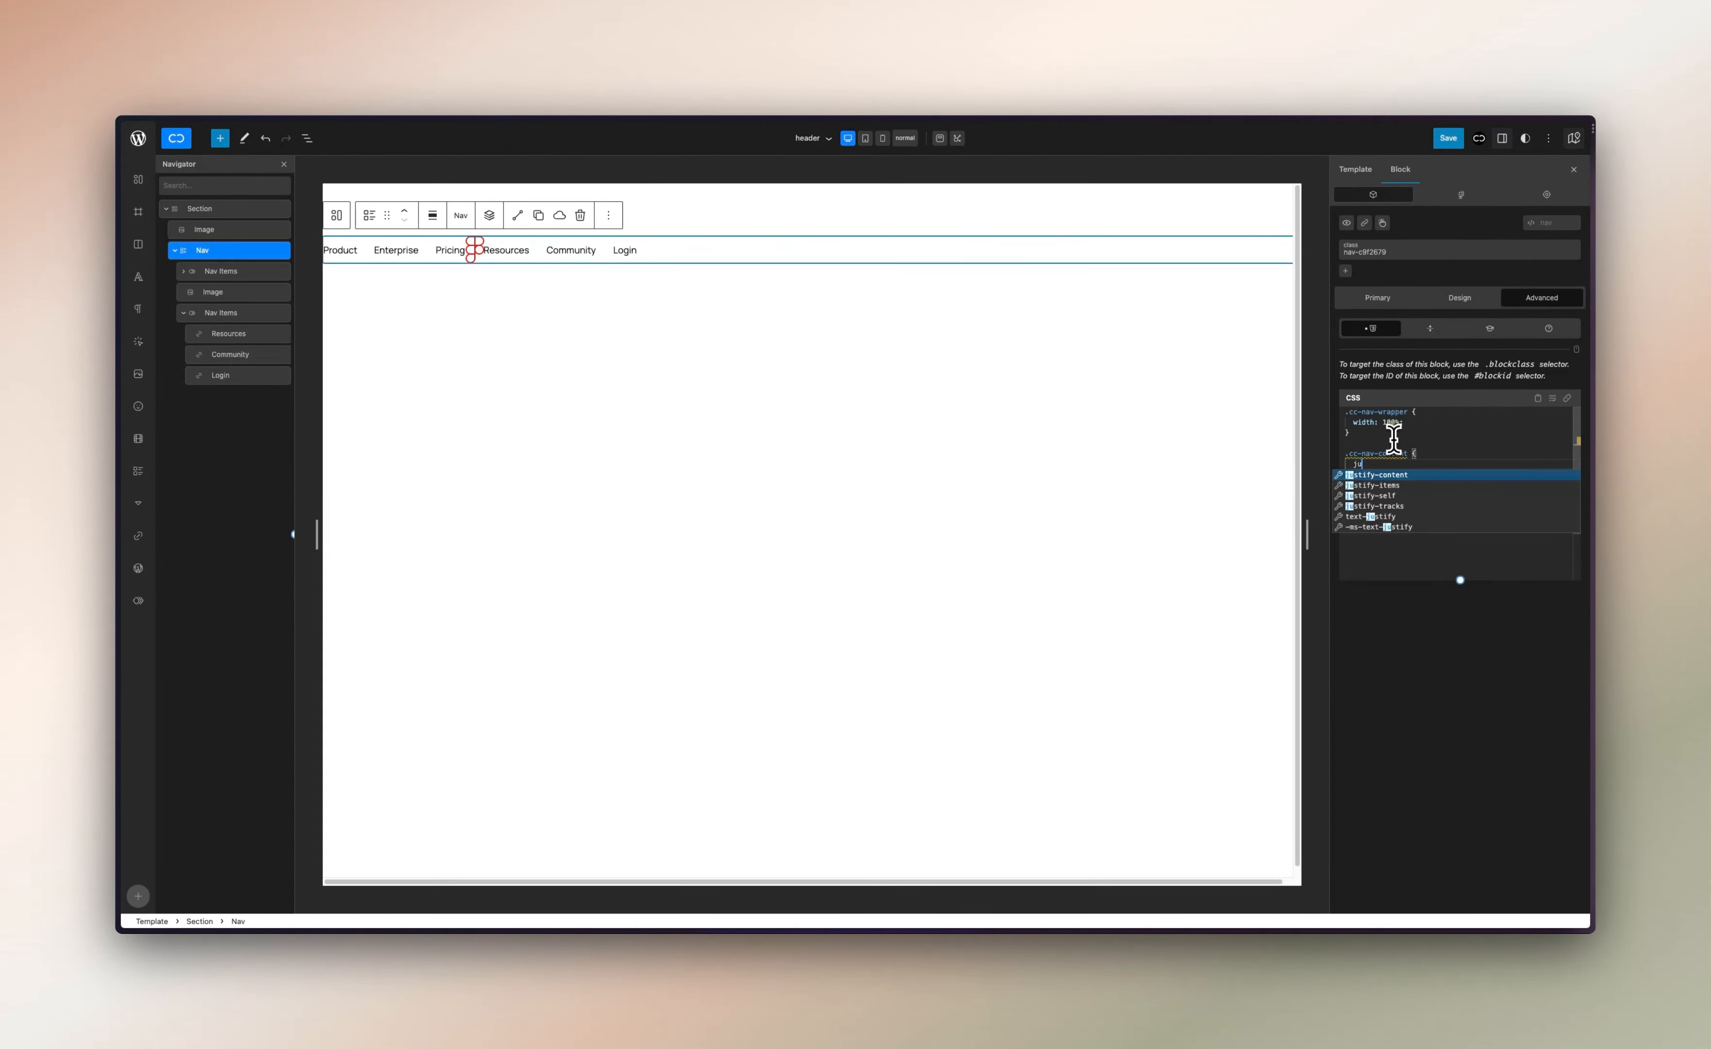
{"action": "type", "text": "s"}
{"action": "key", "text": "Return"}
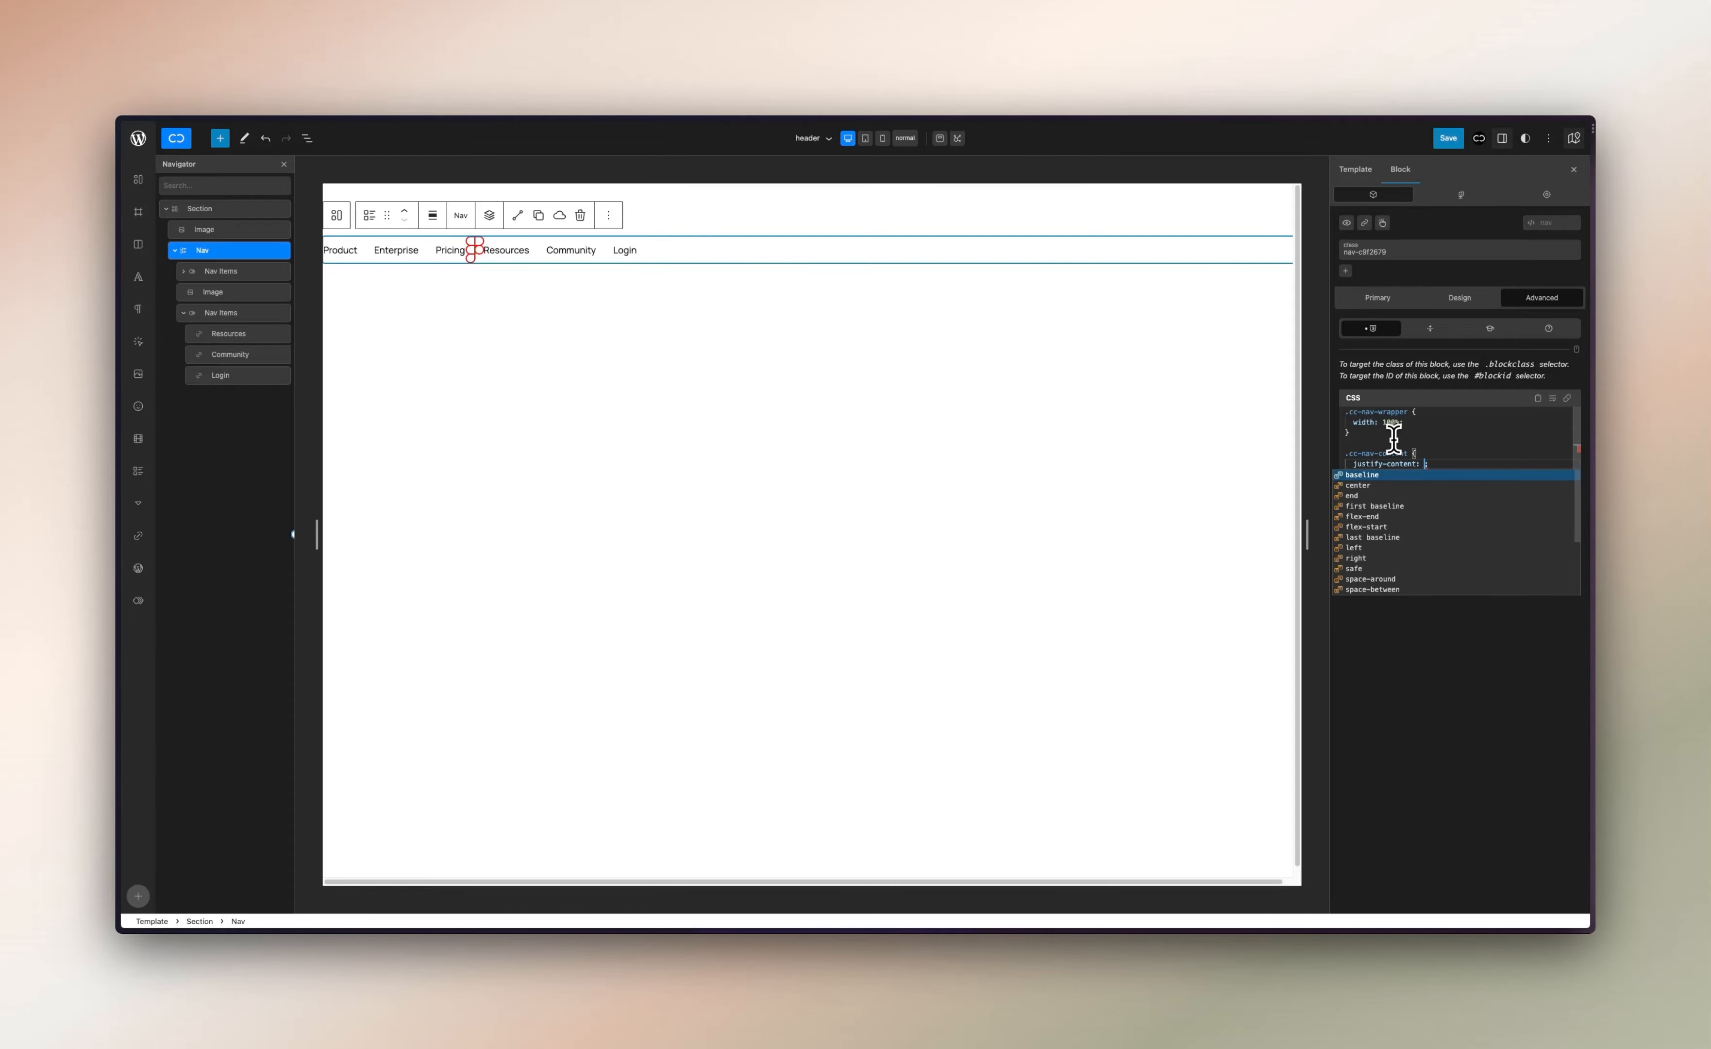
{"action": "key", "text": "Down"}
{"action": "key", "text": "Down"}
{"action": "key", "text": "Down"}
{"action": "key", "text": "Down"}
{"action": "key", "text": "Down"}
{"action": "key", "text": "Down"}
{"action": "key", "text": "Down"}
{"action": "key", "text": "Down"}
{"action": "key", "text": "Down"}
{"action": "key", "text": "Down"}
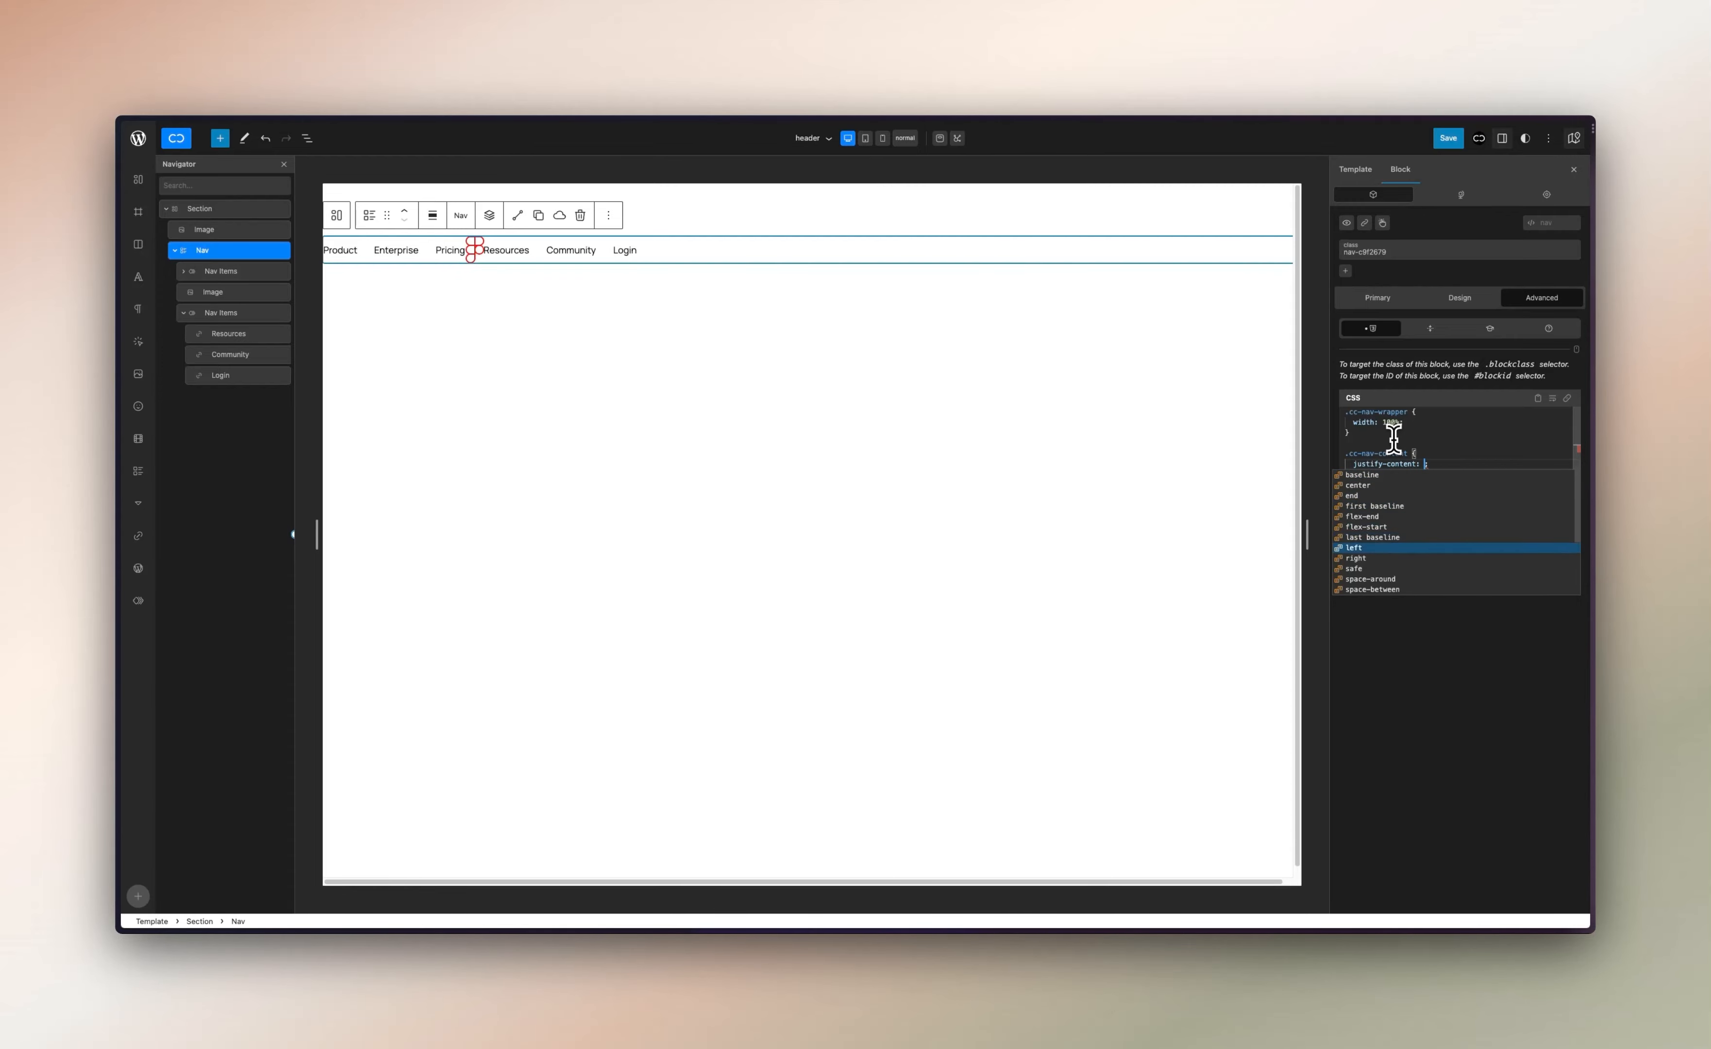
{"action": "key", "text": "Down"}
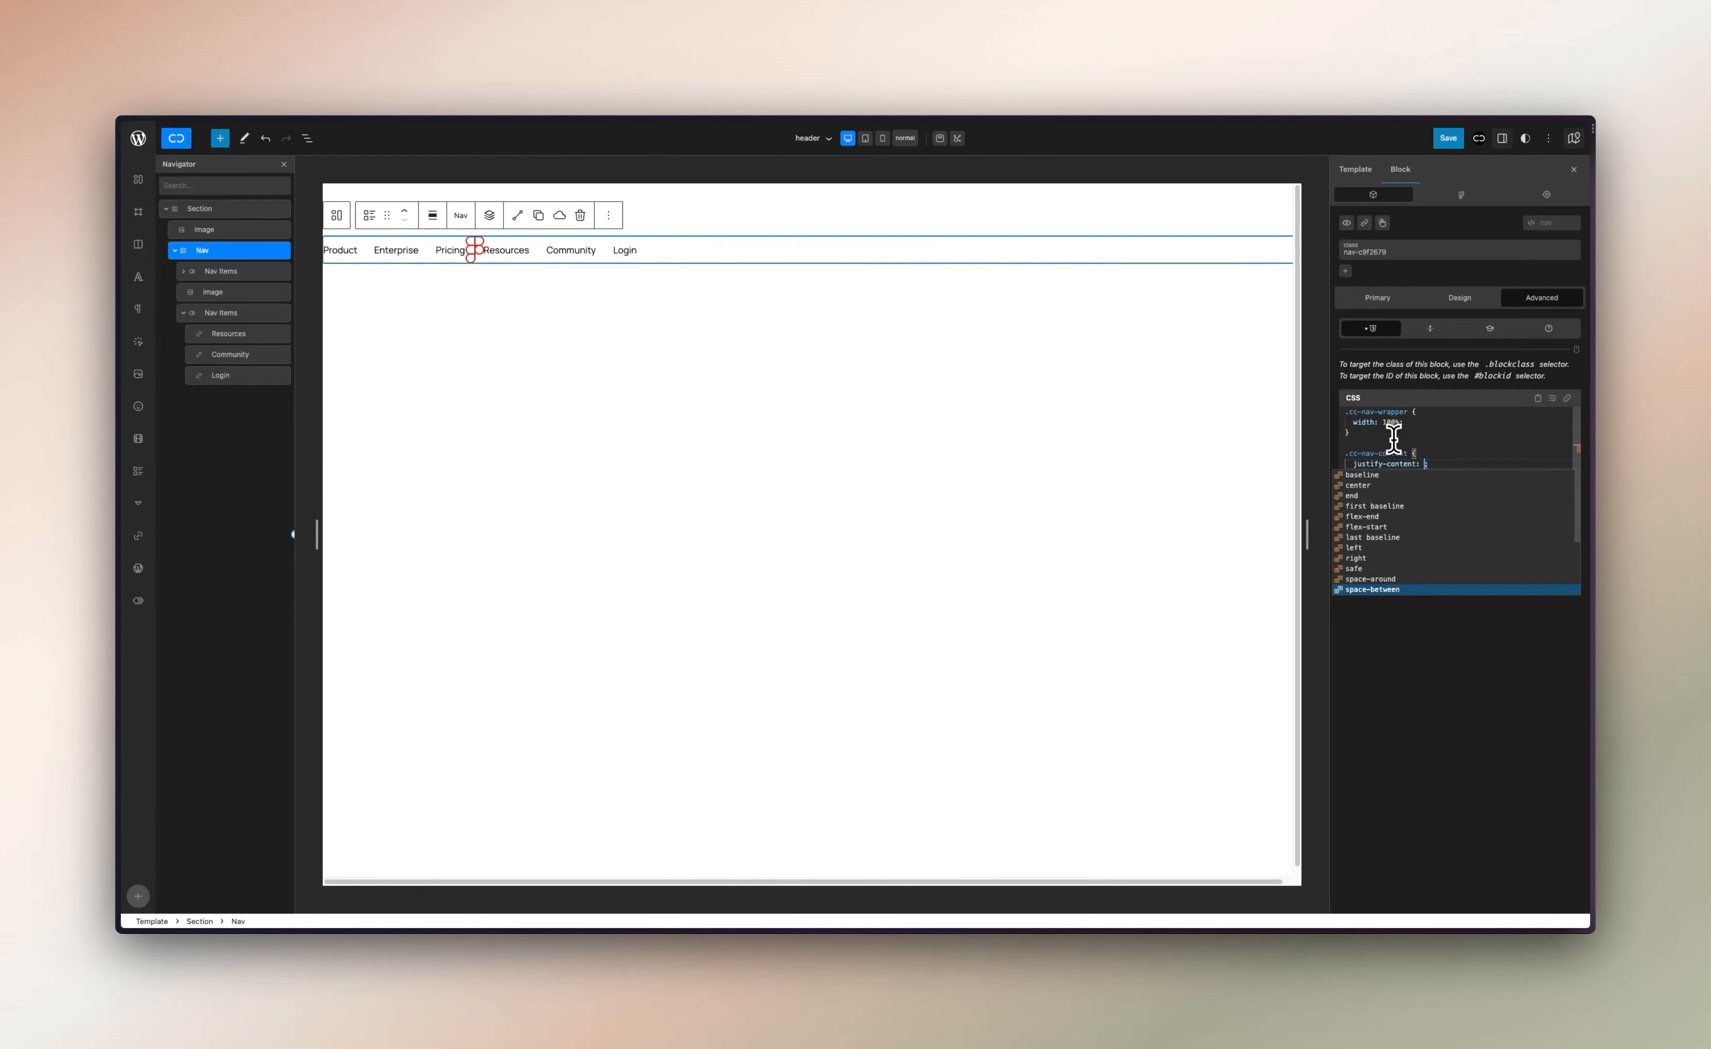
{"action": "key", "text": "Return"}
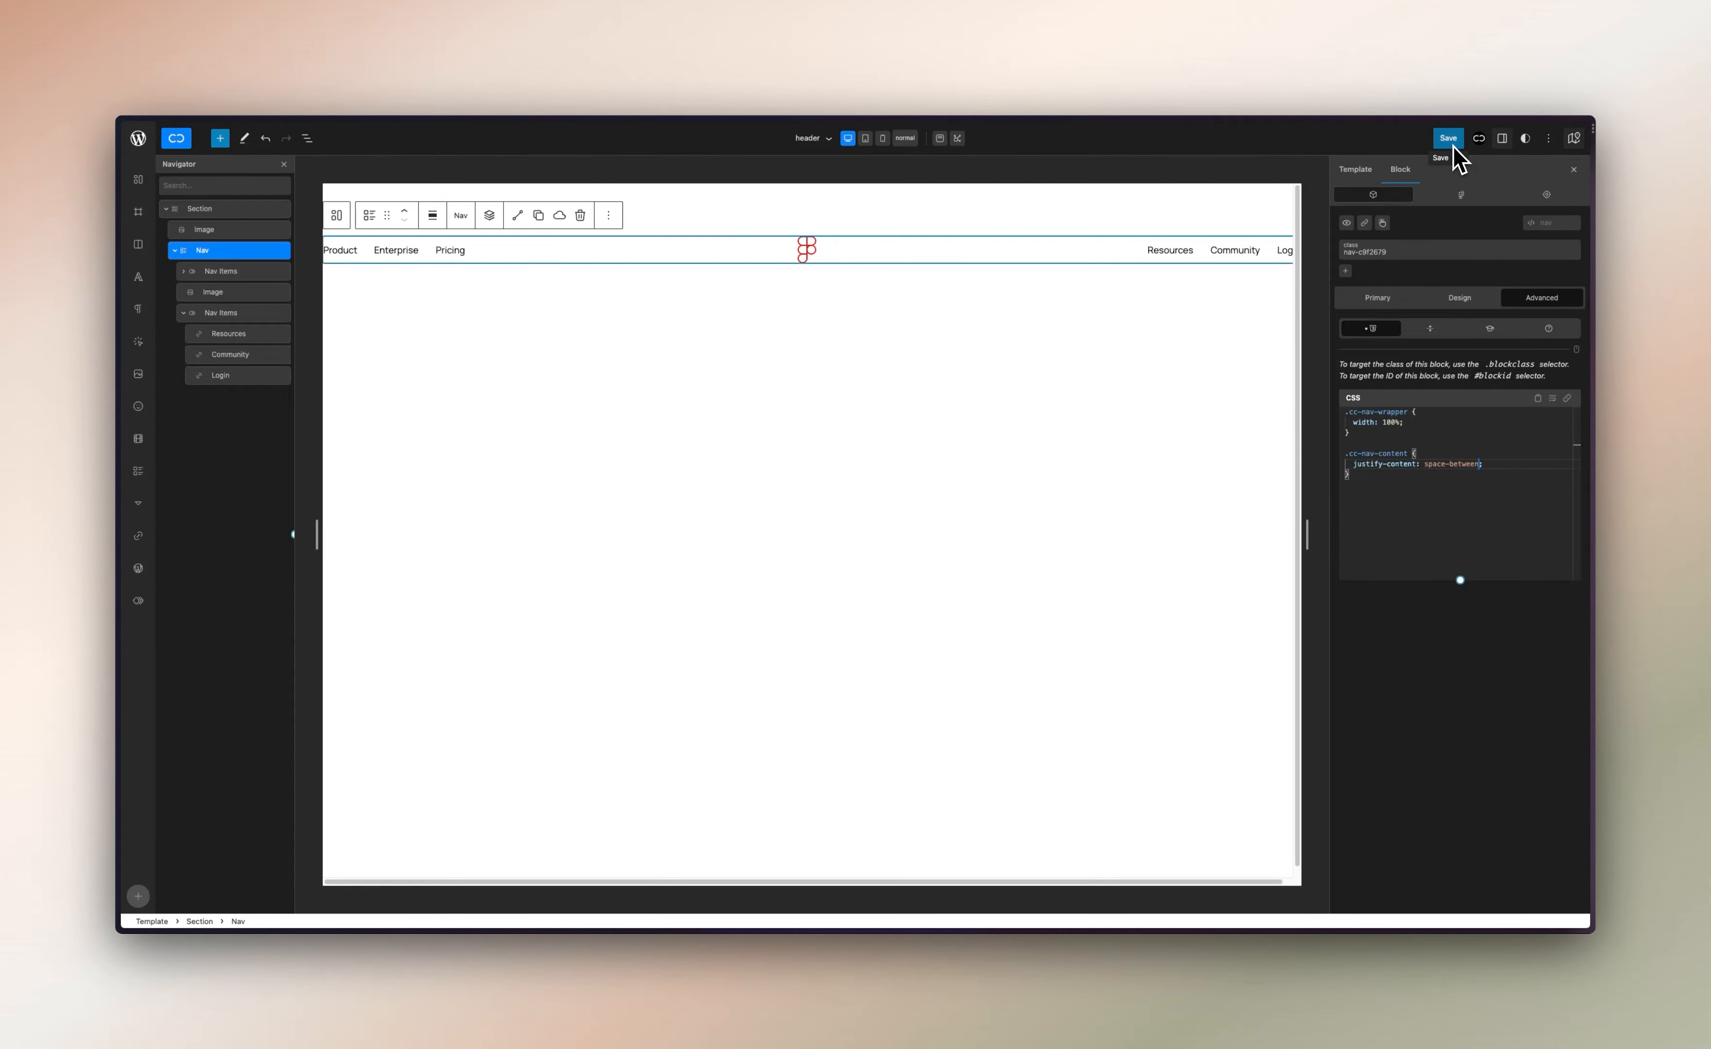
Return to the Nav's primary style settings and save the custom CSS changes to the header template part
{"action": "left_click", "coordinate": [1385, 297]}
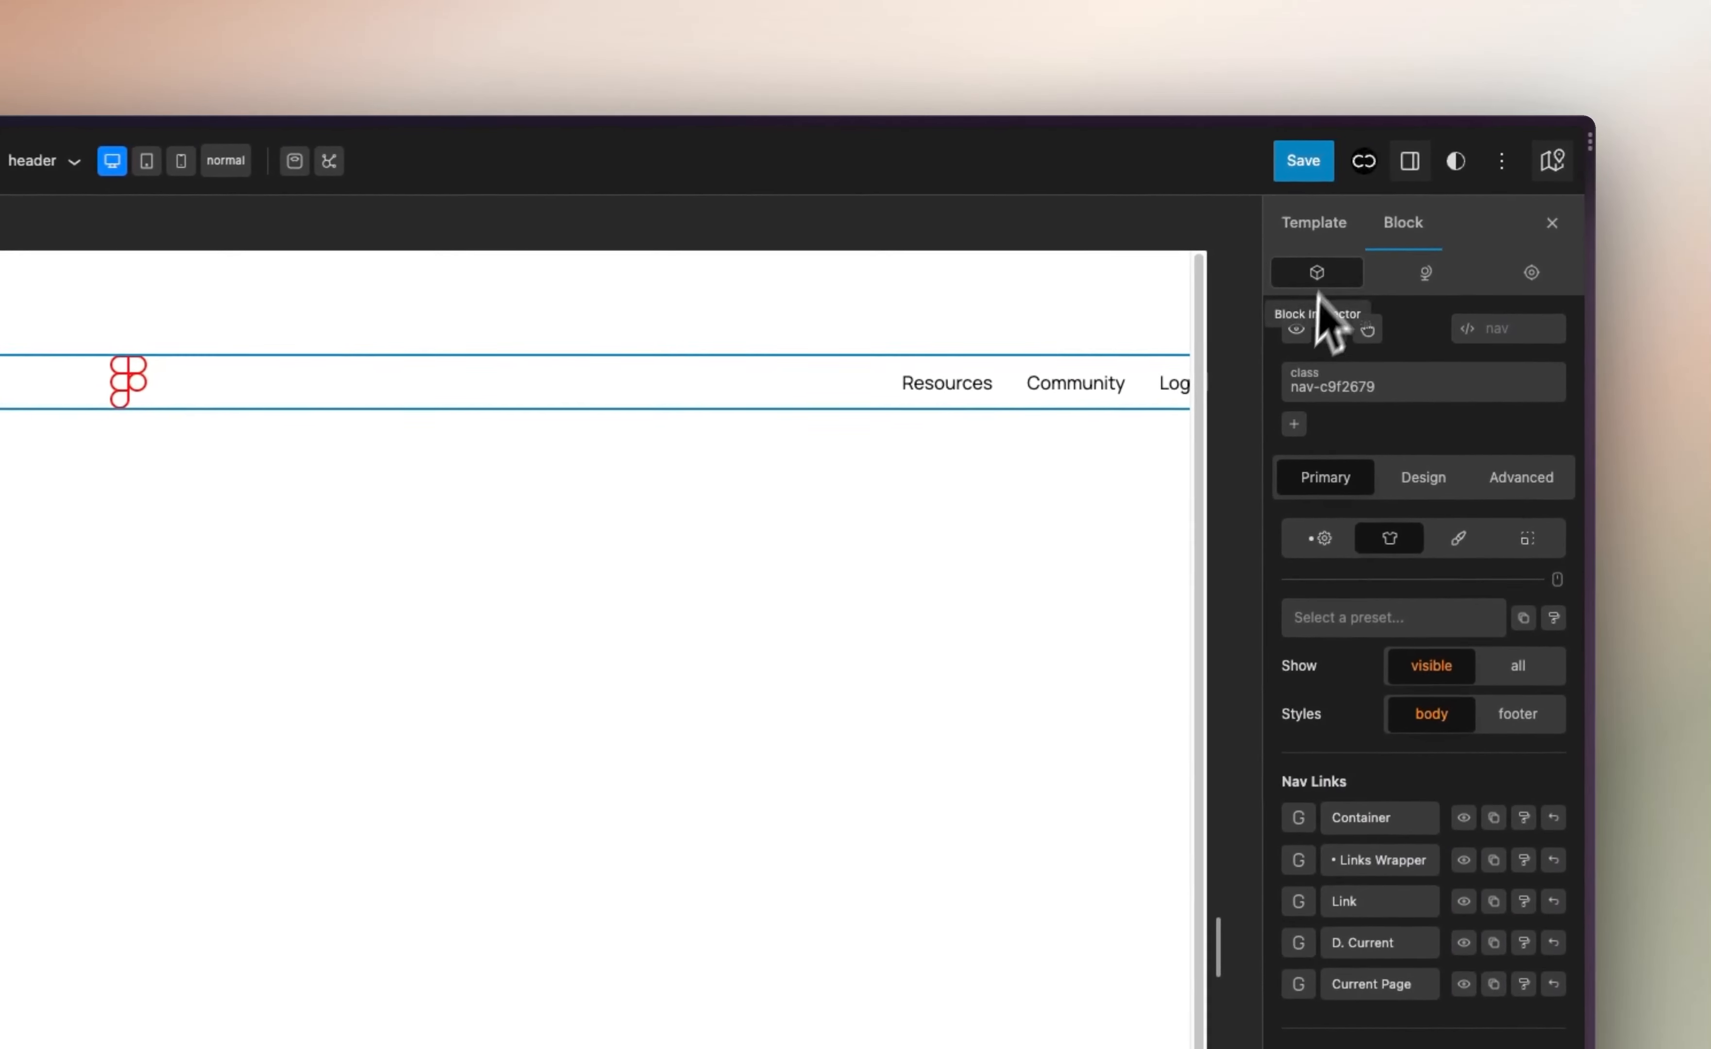
{"action": "left_click", "coordinate": [1449, 139]}
{"action": "left_click", "coordinate": [1469, 141]}
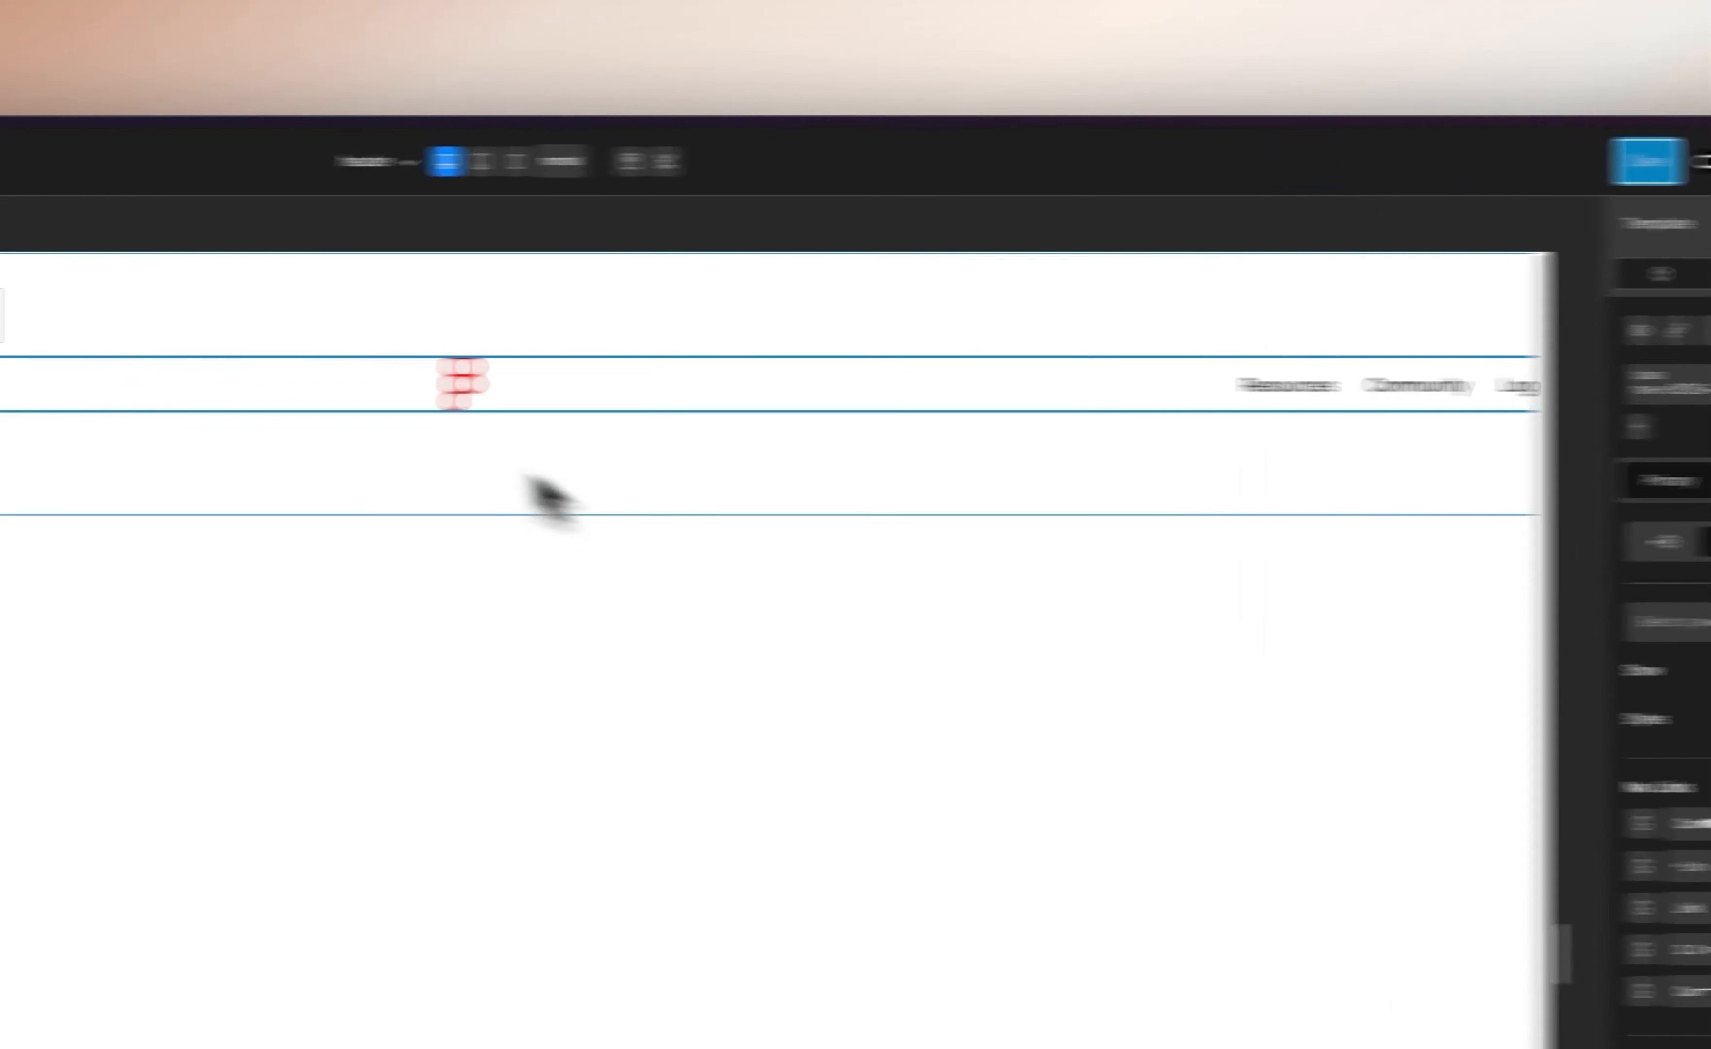
Give the header's Section 20 px padding on all sides and save the header template part
{"action": "left_click", "coordinate": [260, 302]}
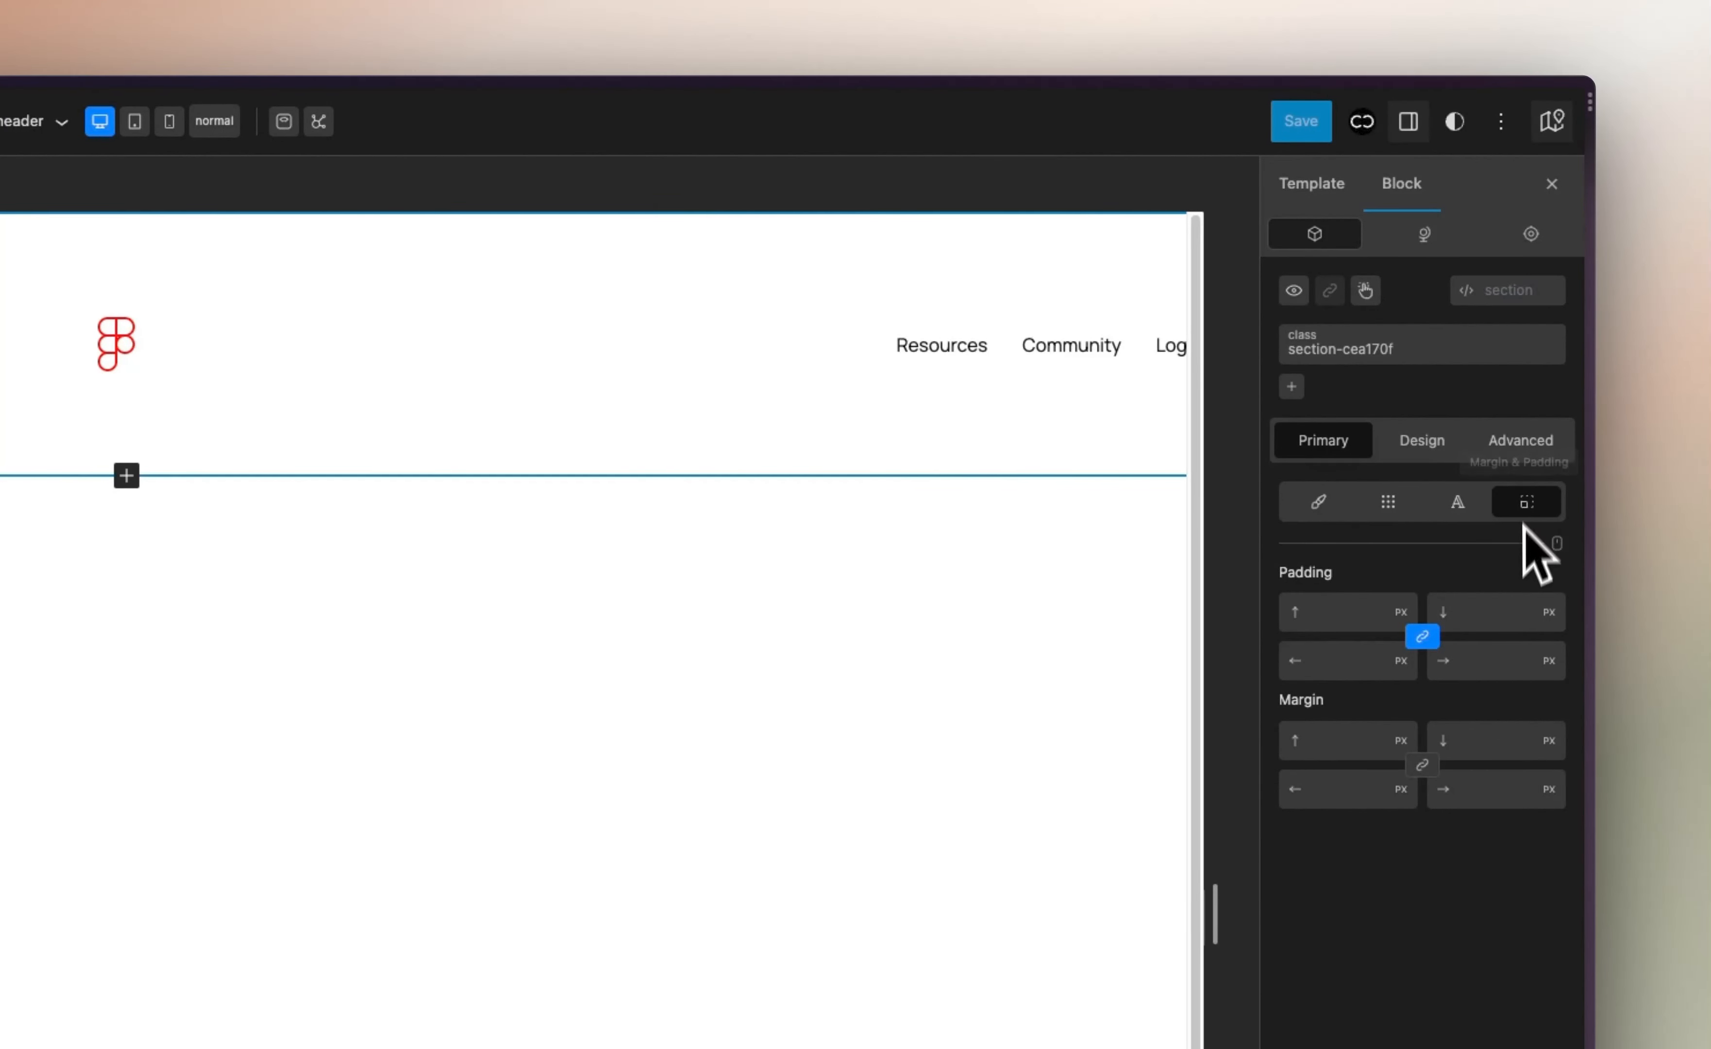
{"action": "left_click", "coordinate": [1340, 611]}
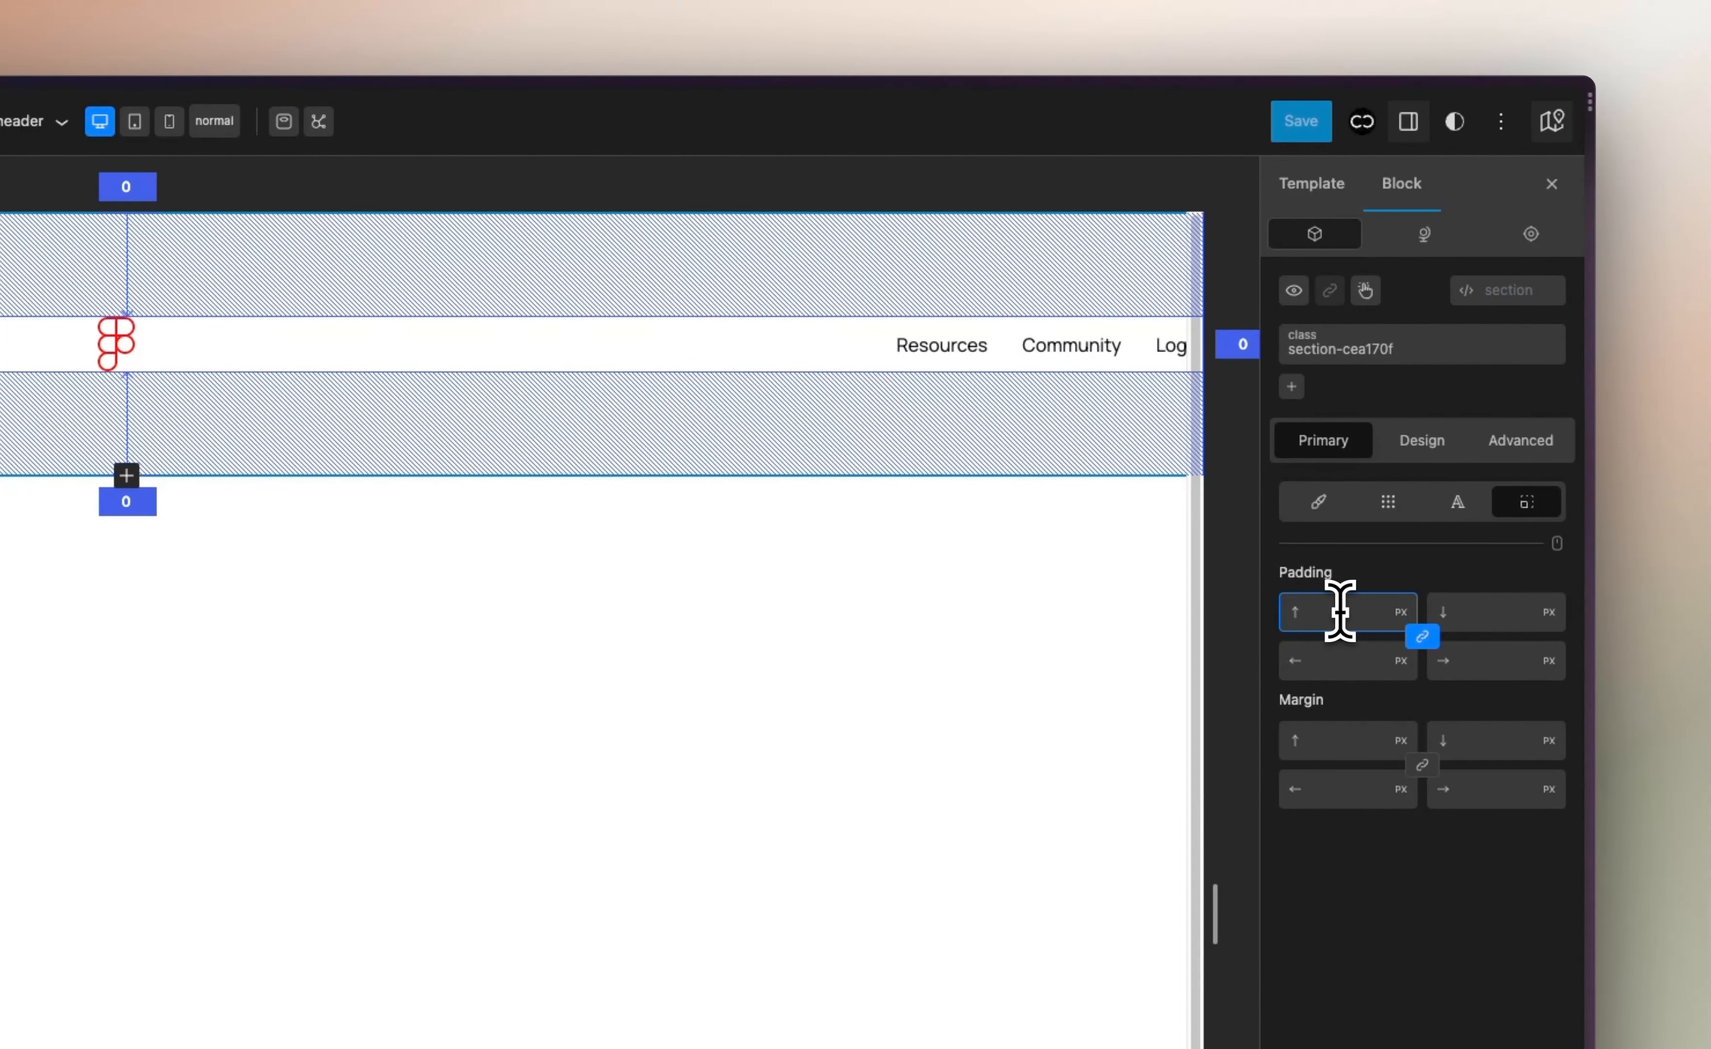
{"action": "type", "text": "20"}
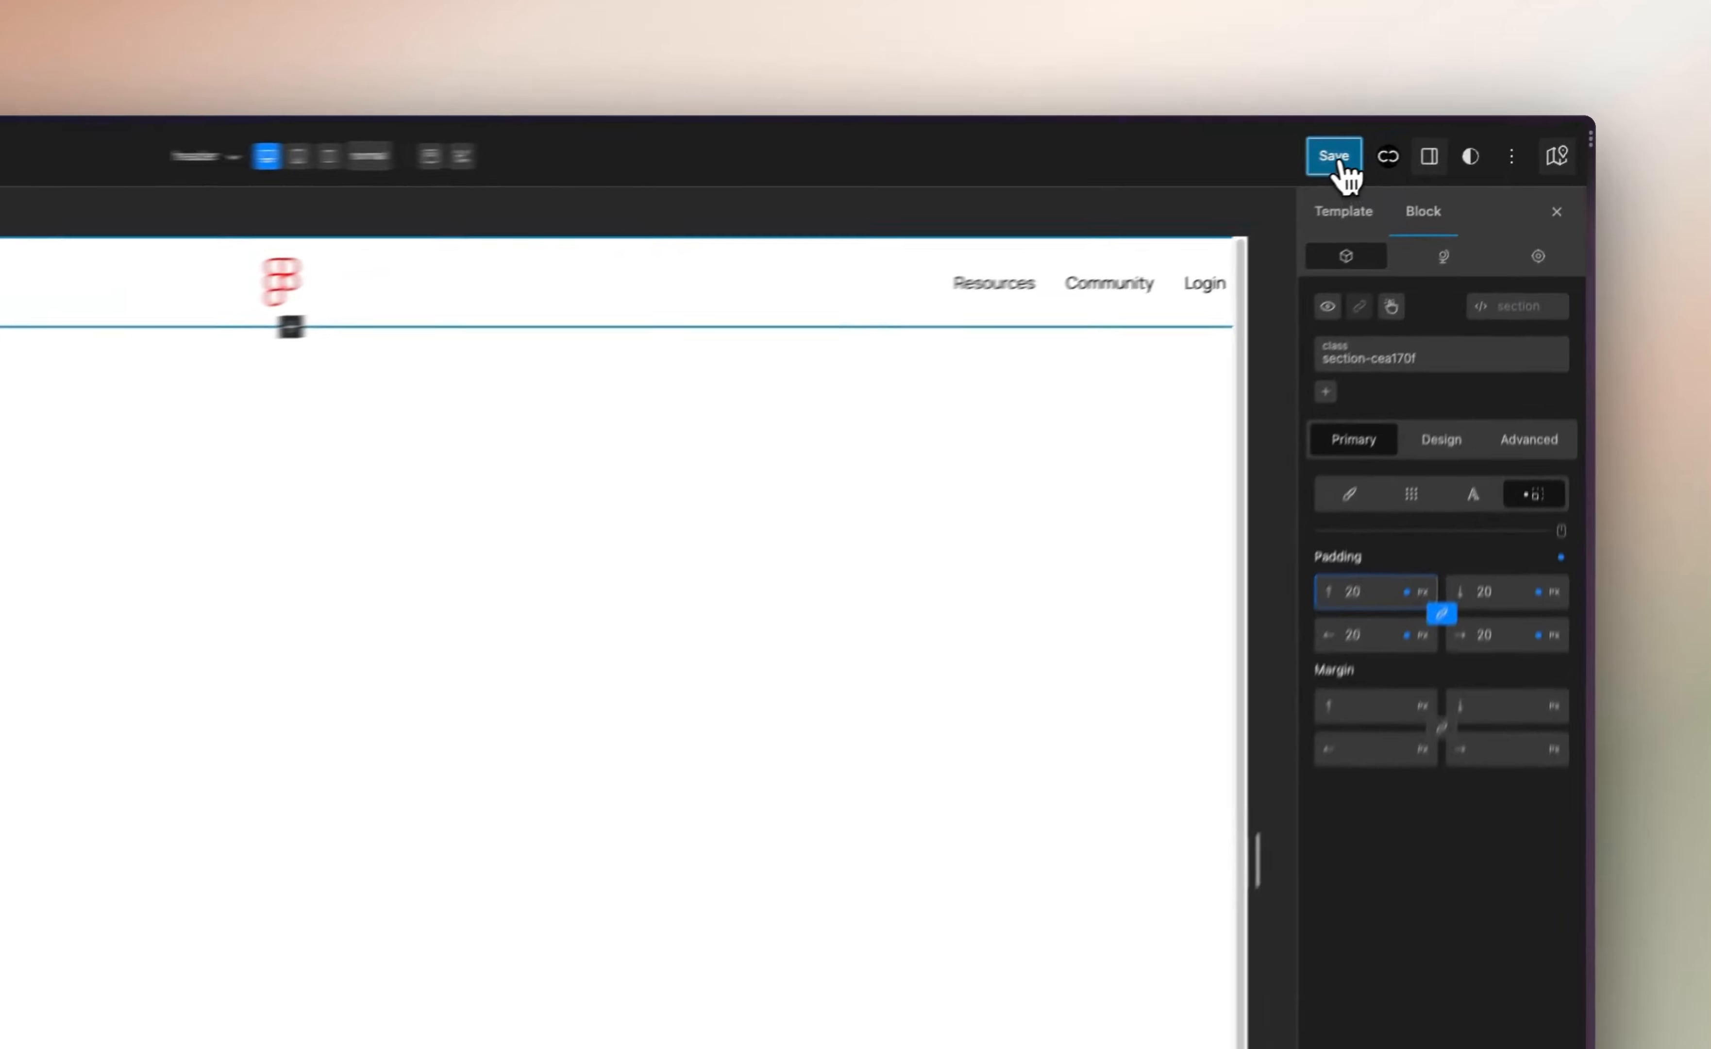
{"action": "left_click", "coordinate": [1449, 138]}
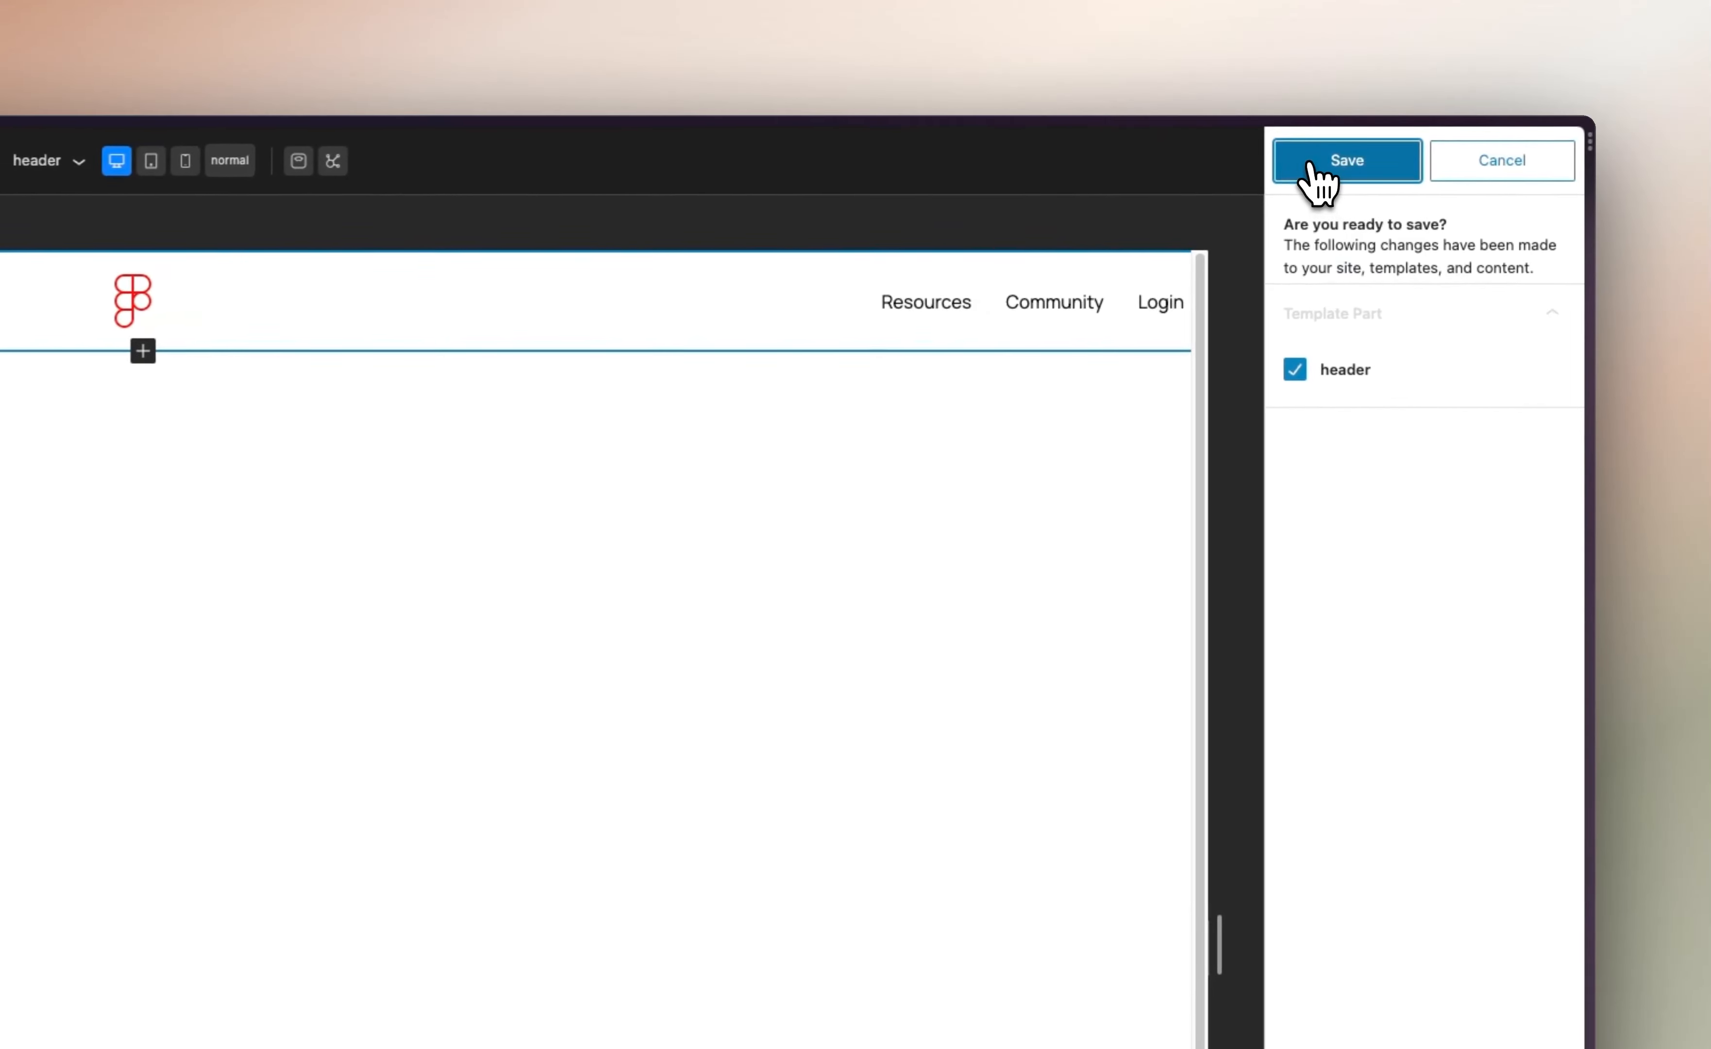
{"action": "left_click", "coordinate": [1452, 143]}
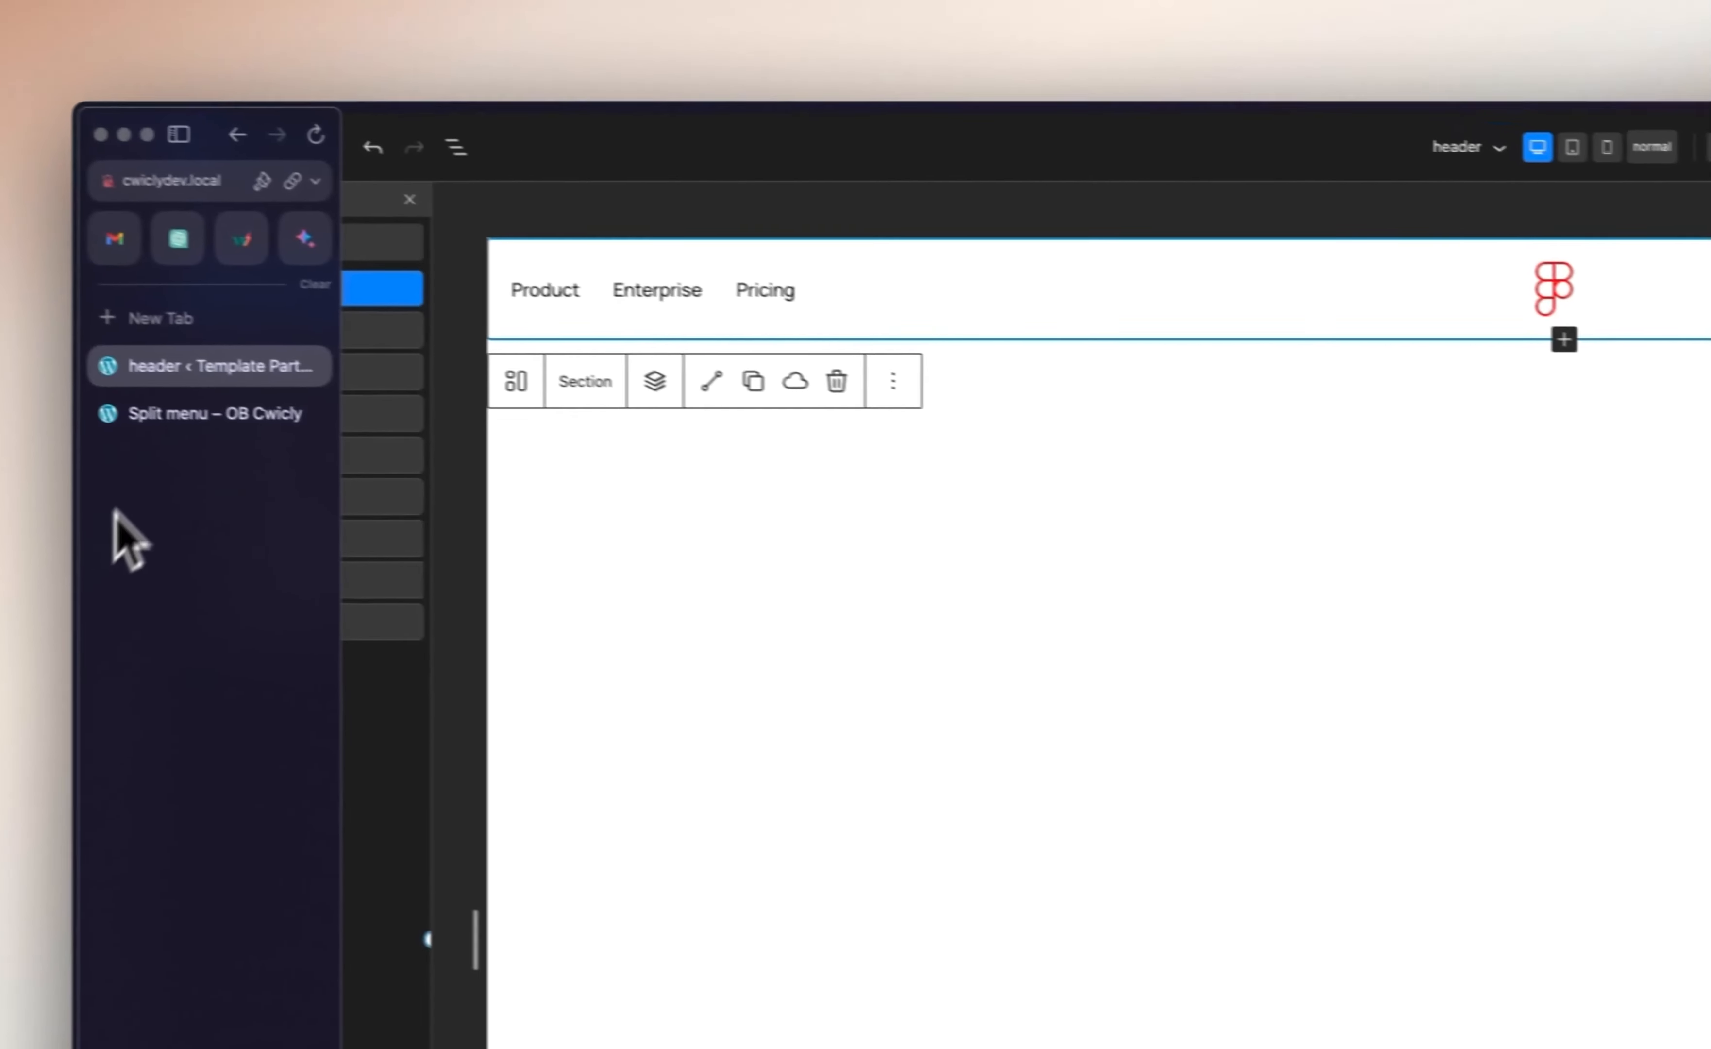
Check the Split menu page's header at full desktop width, and open its hamburger menu at a responsive width of 768
{"action": "left_click", "coordinate": [204, 420]}
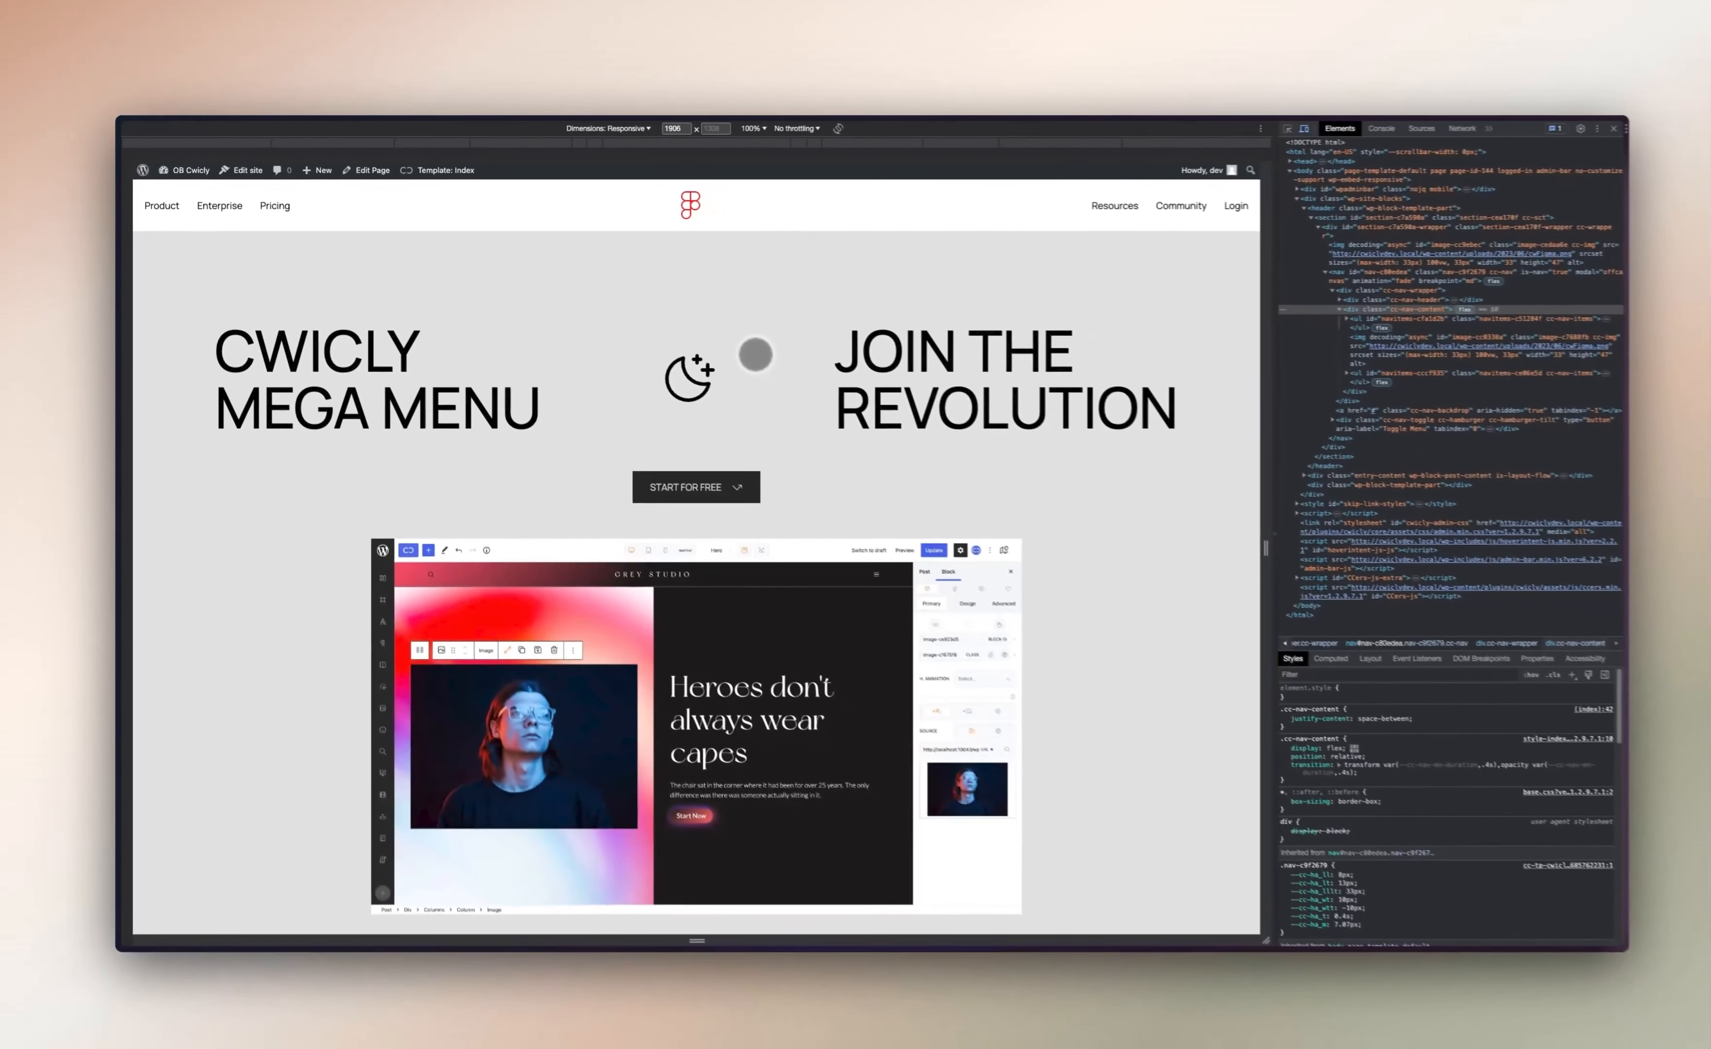
{"action": "key", "text": "alt+super+i"}
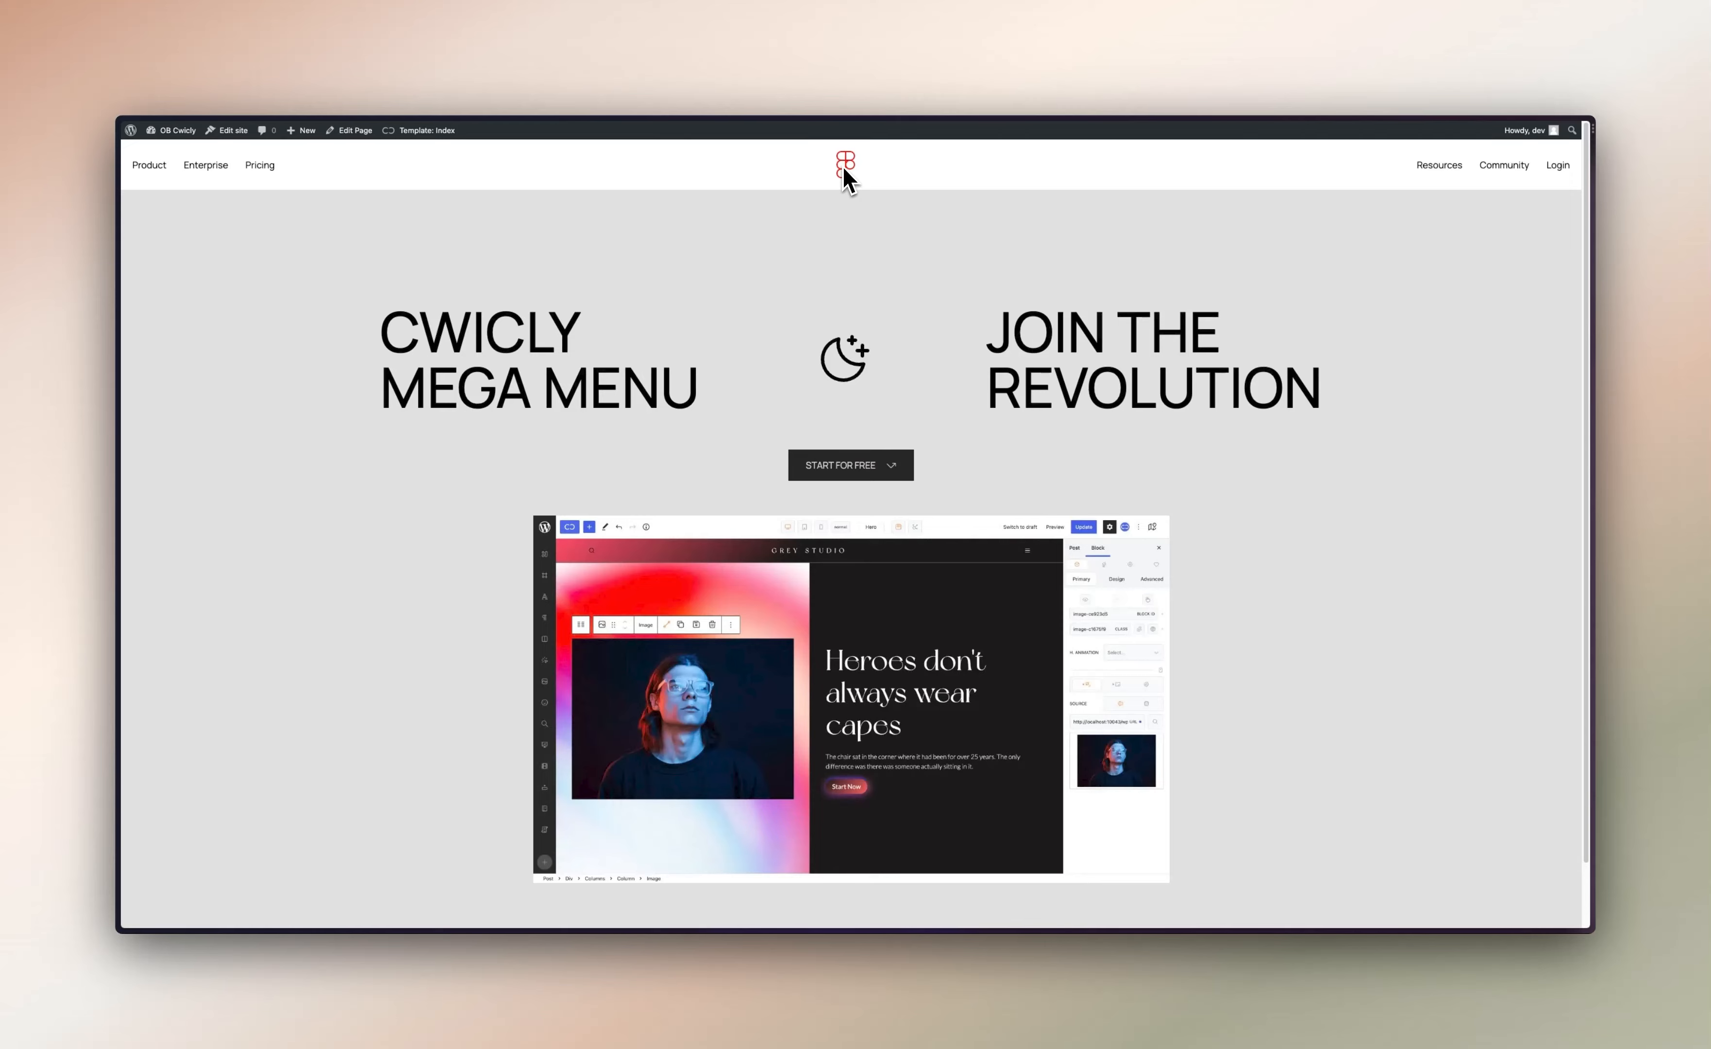
{"action": "key", "text": "super+alt+i"}
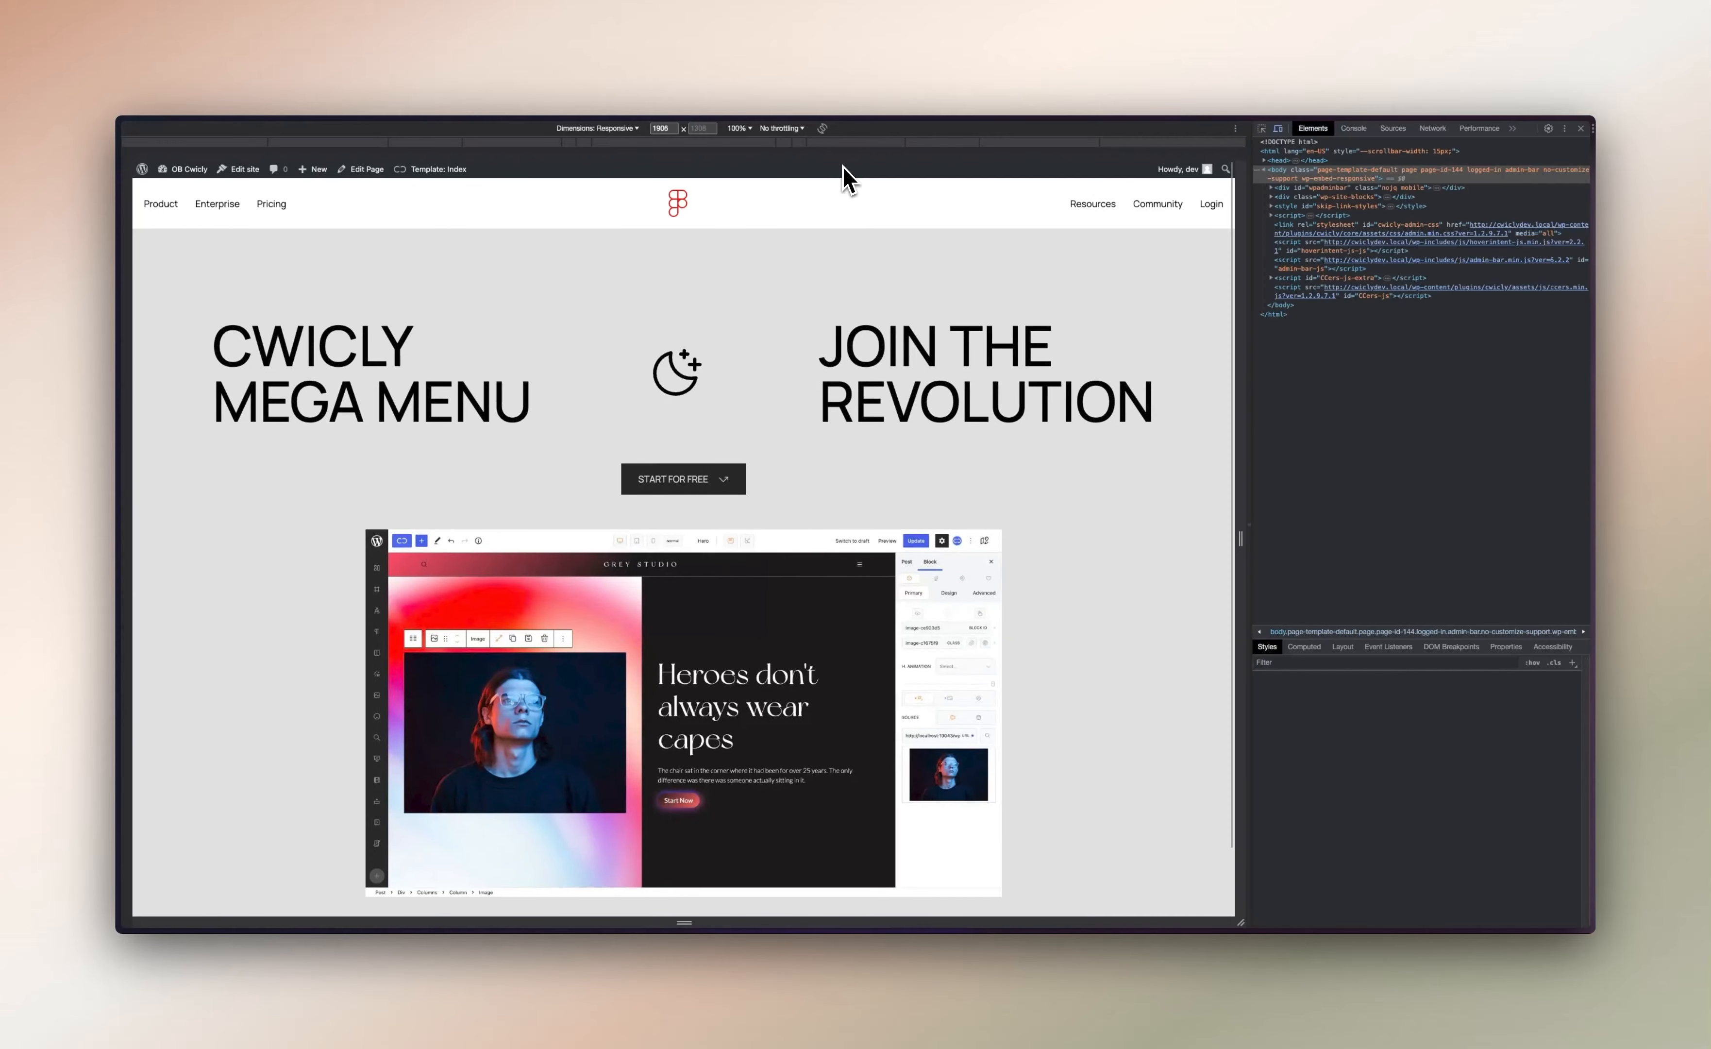
{"action": "left_click", "coordinate": [521, 142]}
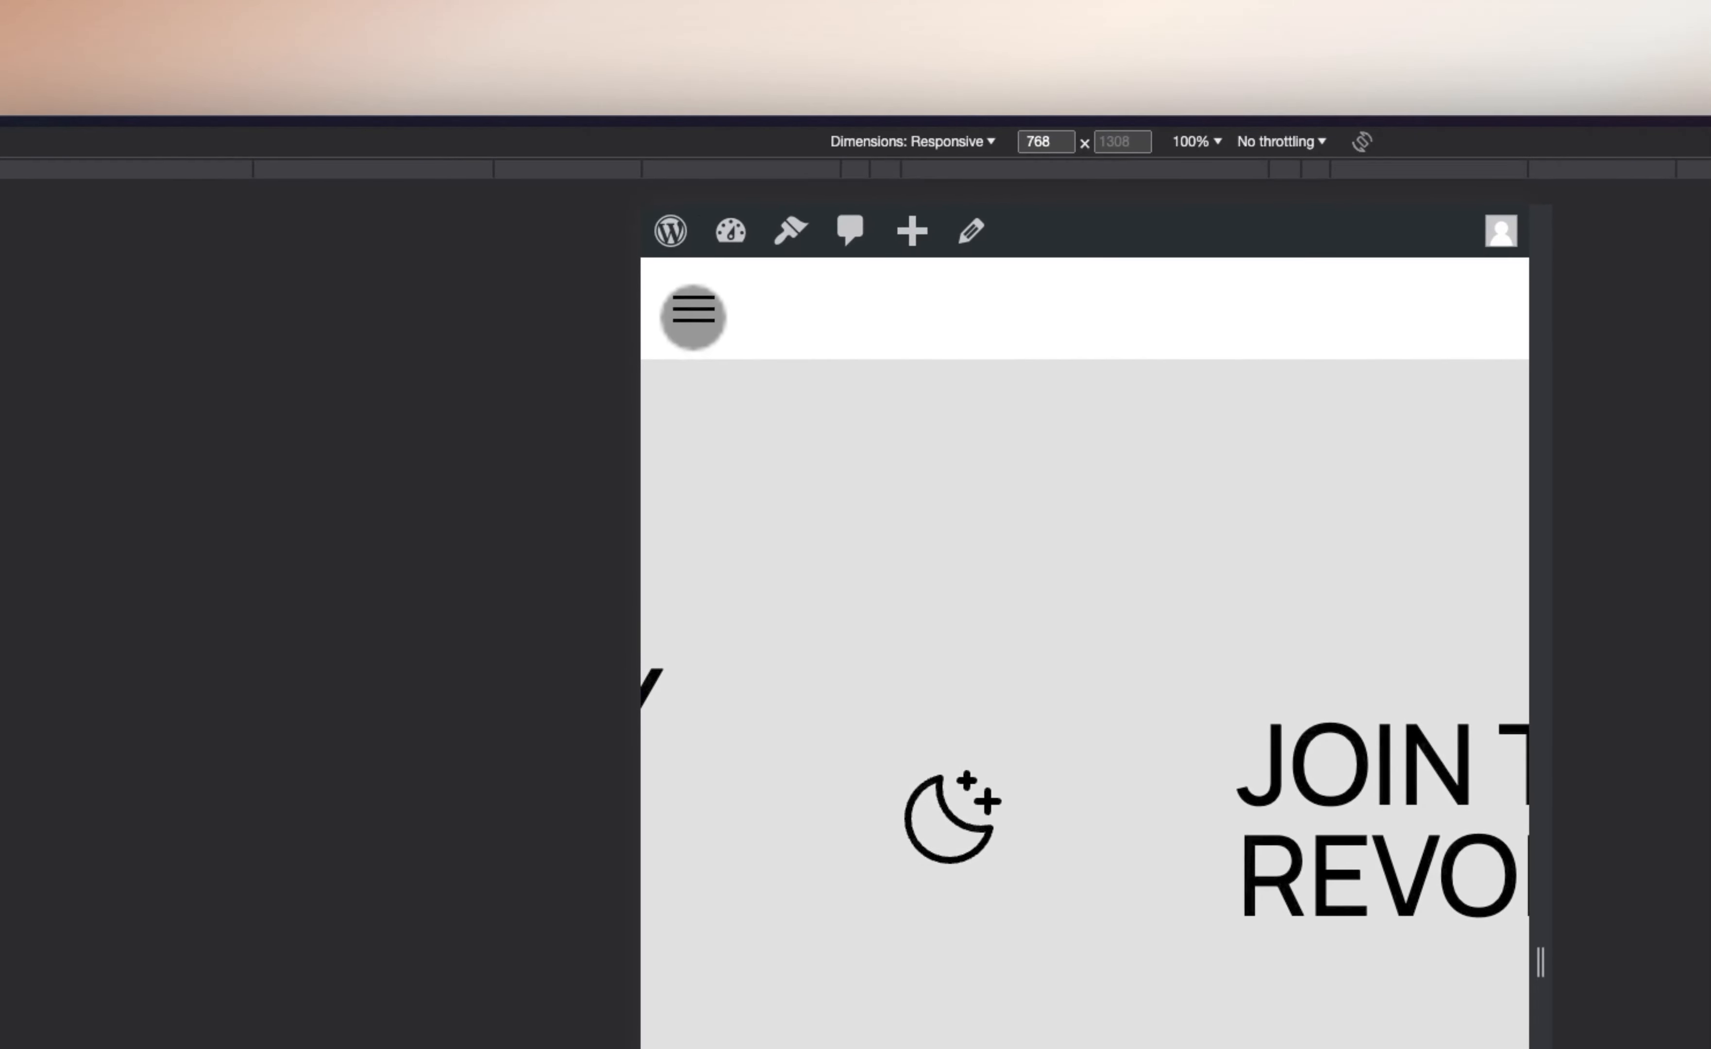
{"action": "left_click", "coordinate": [693, 315]}
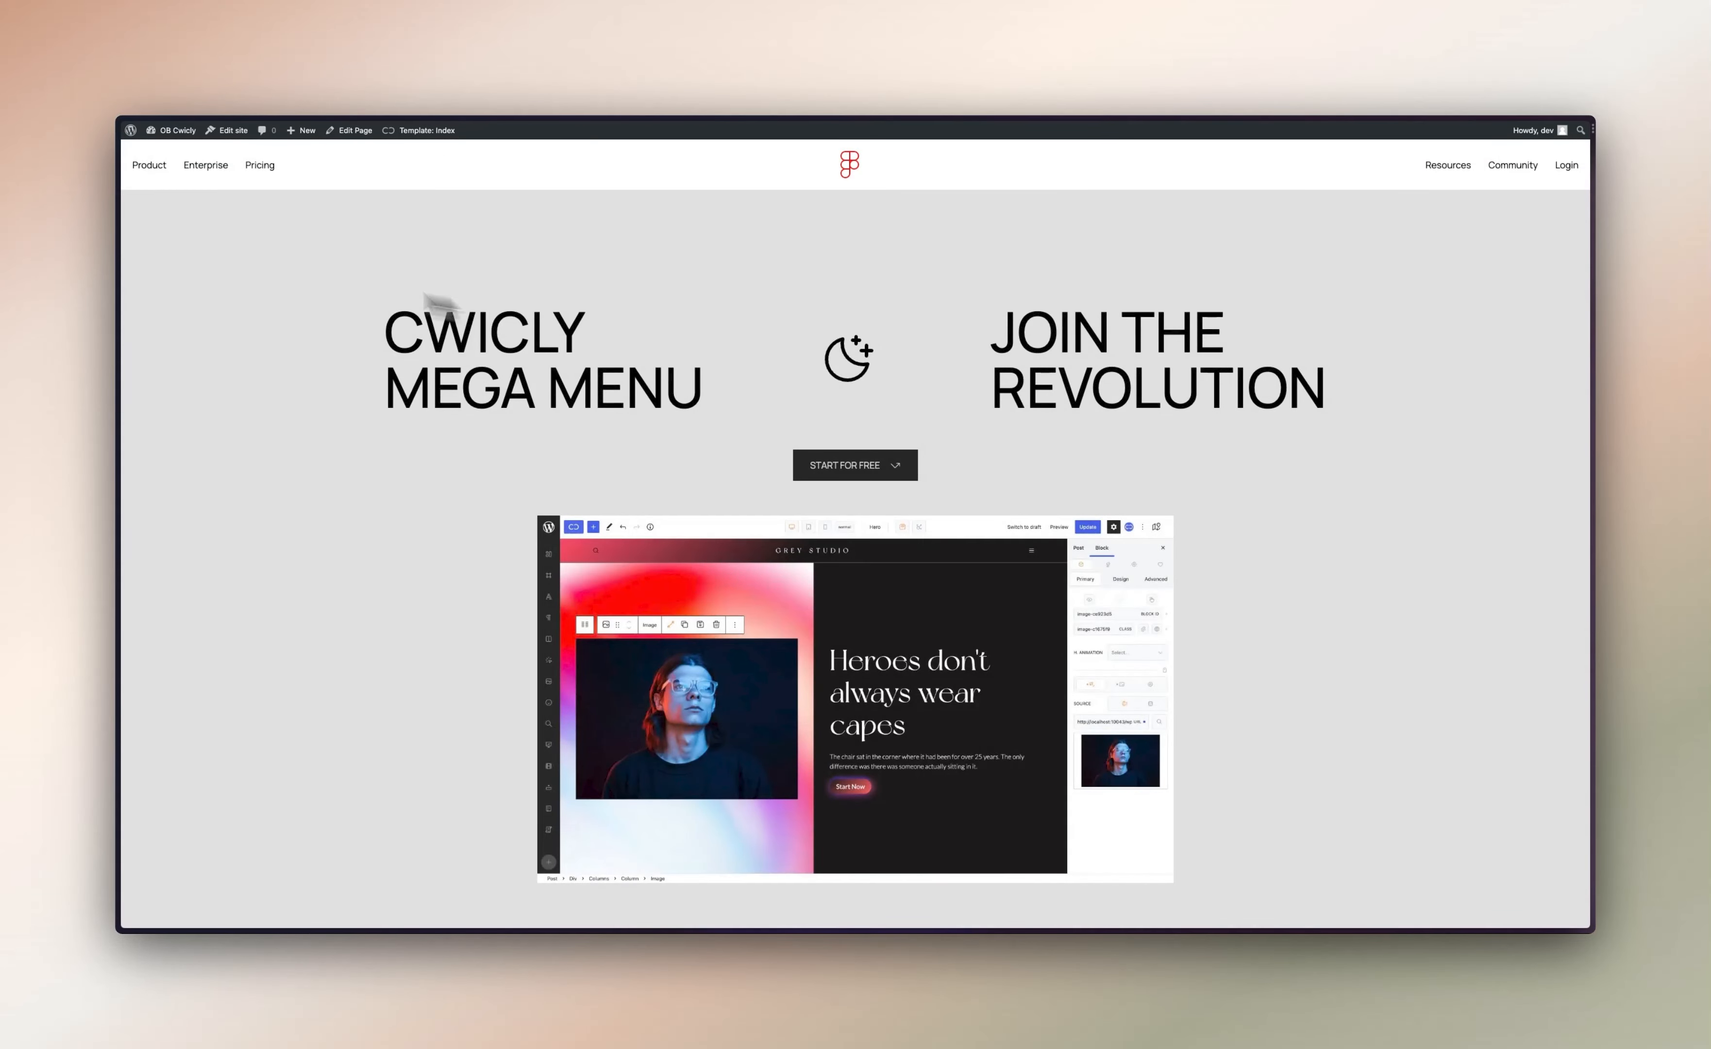
Return to the header template editor, switch to the tablet breakpoint, and set the display of the logo Image above the Nav to flex
{"action": "mouse_move", "coordinate": [121, 270]}
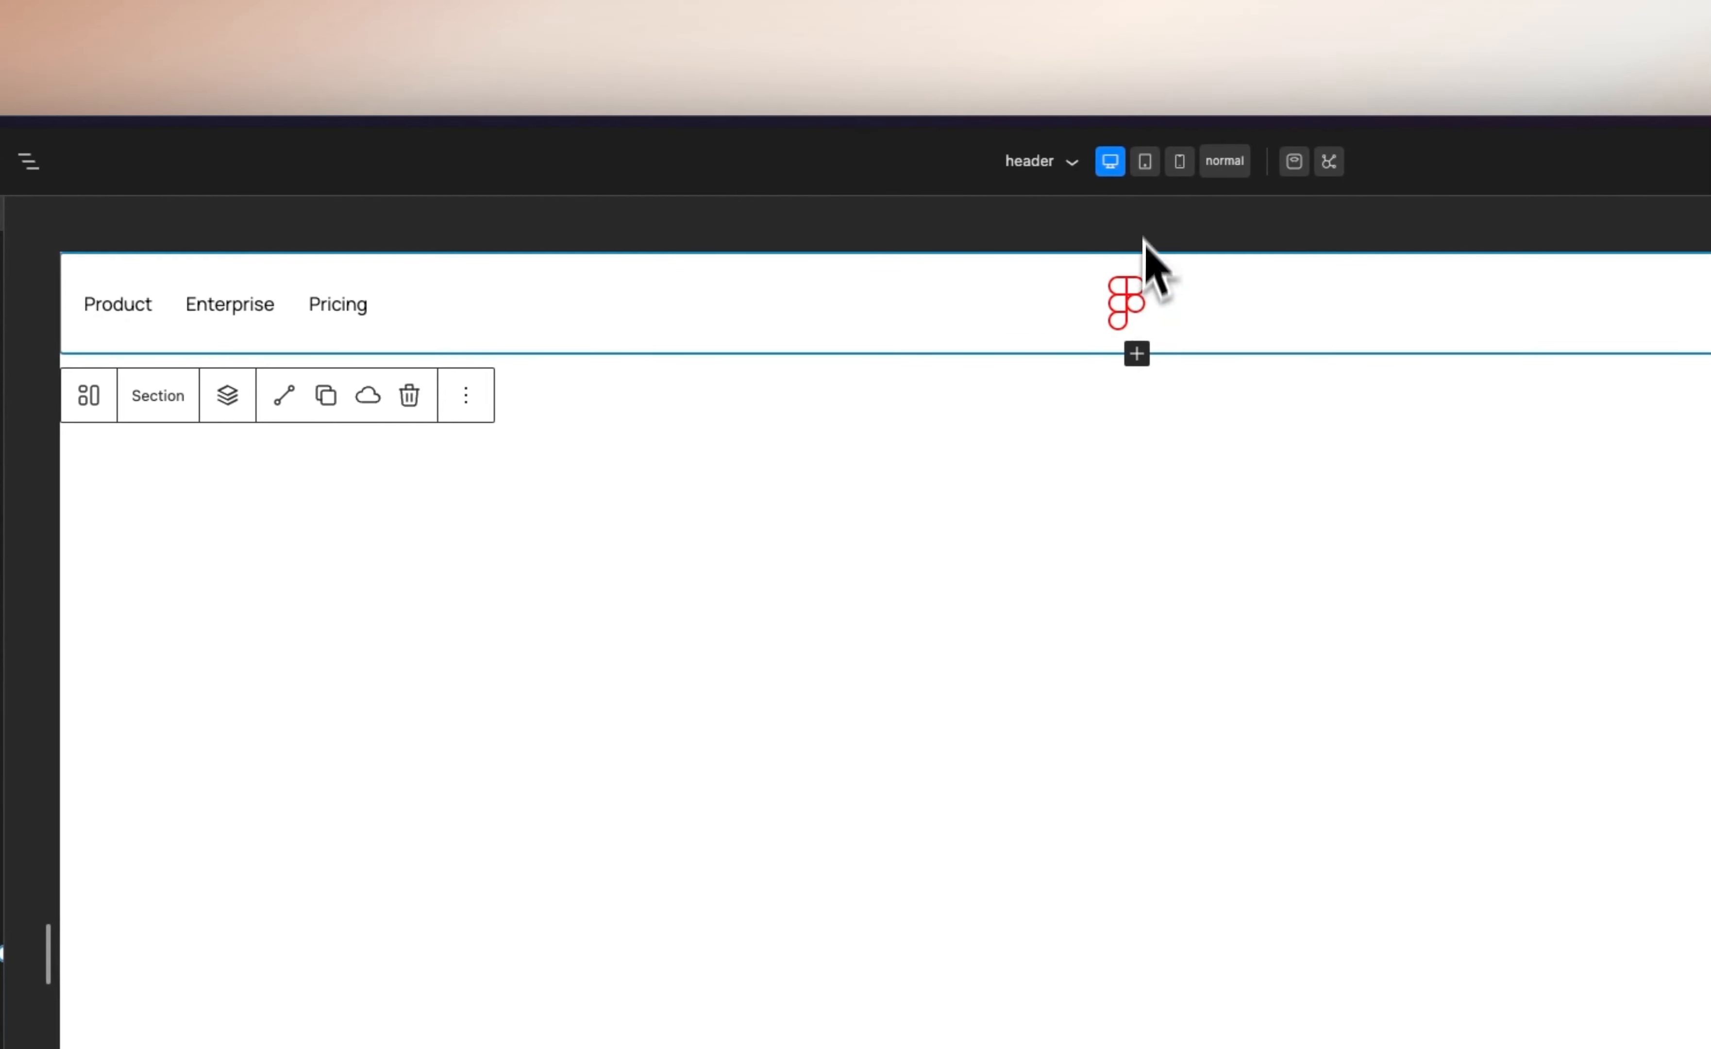
{"action": "left_click", "coordinate": [1144, 166]}
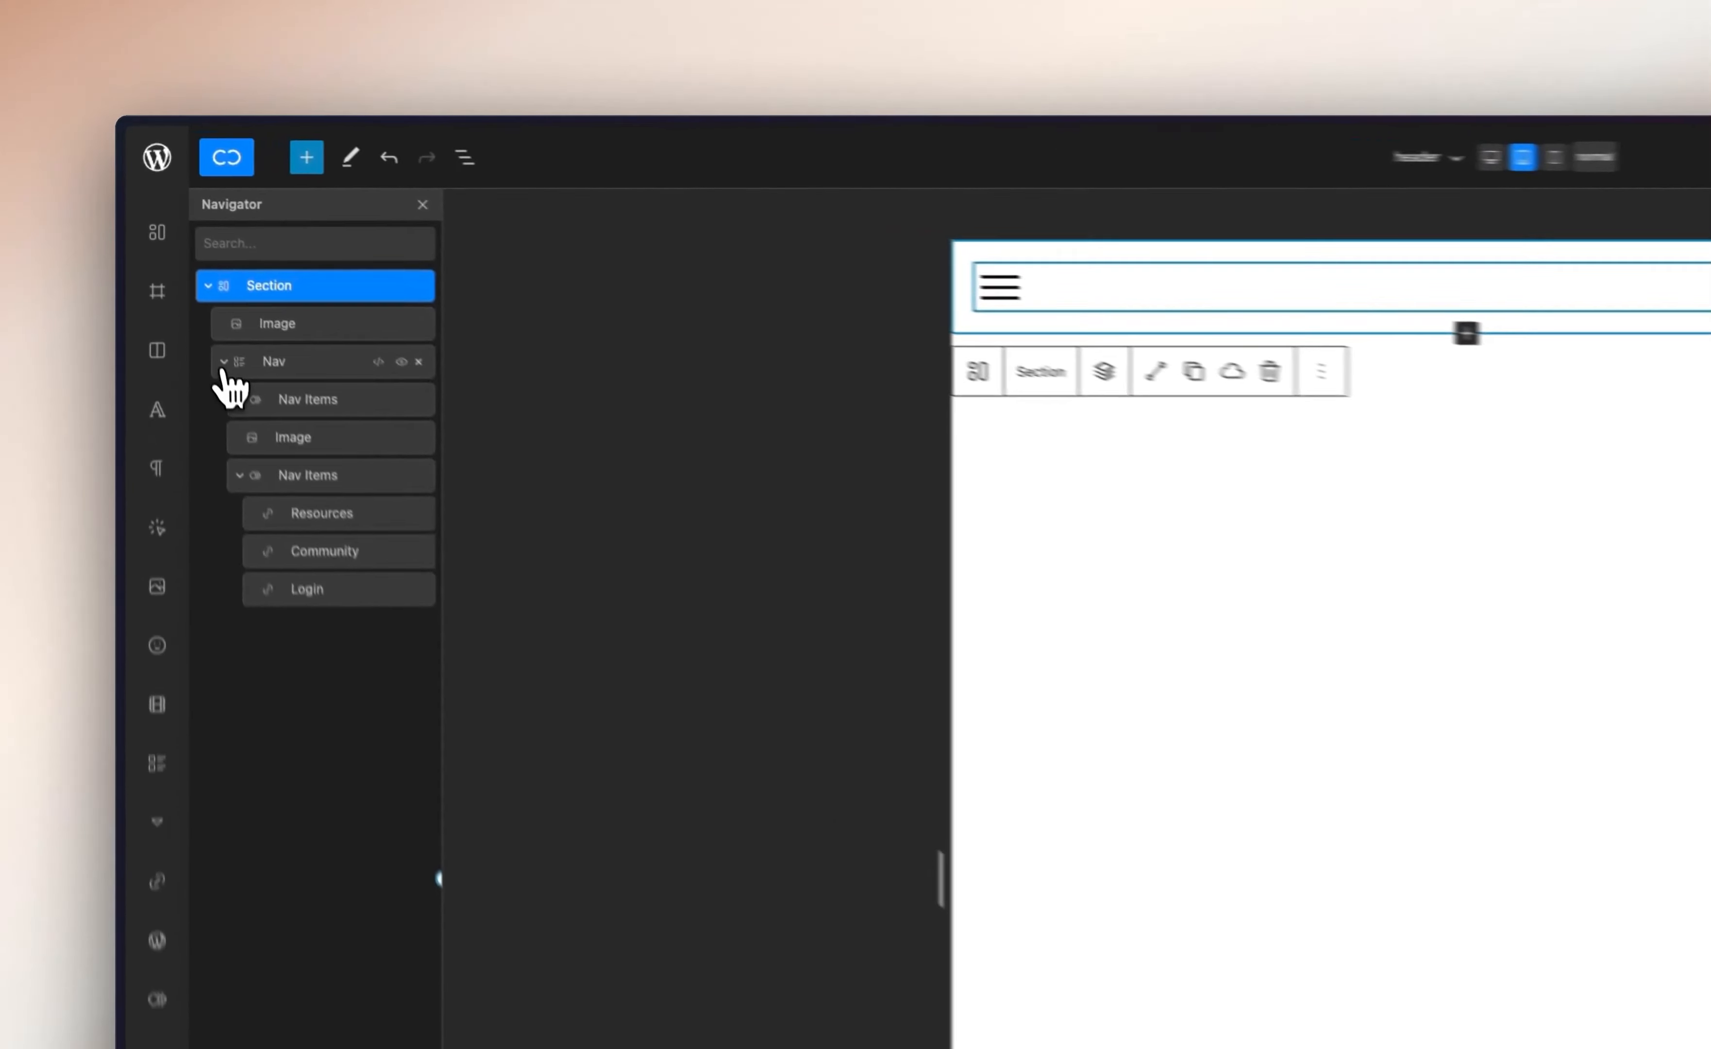
{"action": "left_click", "coordinate": [177, 252]}
{"action": "left_click", "coordinate": [234, 384]}
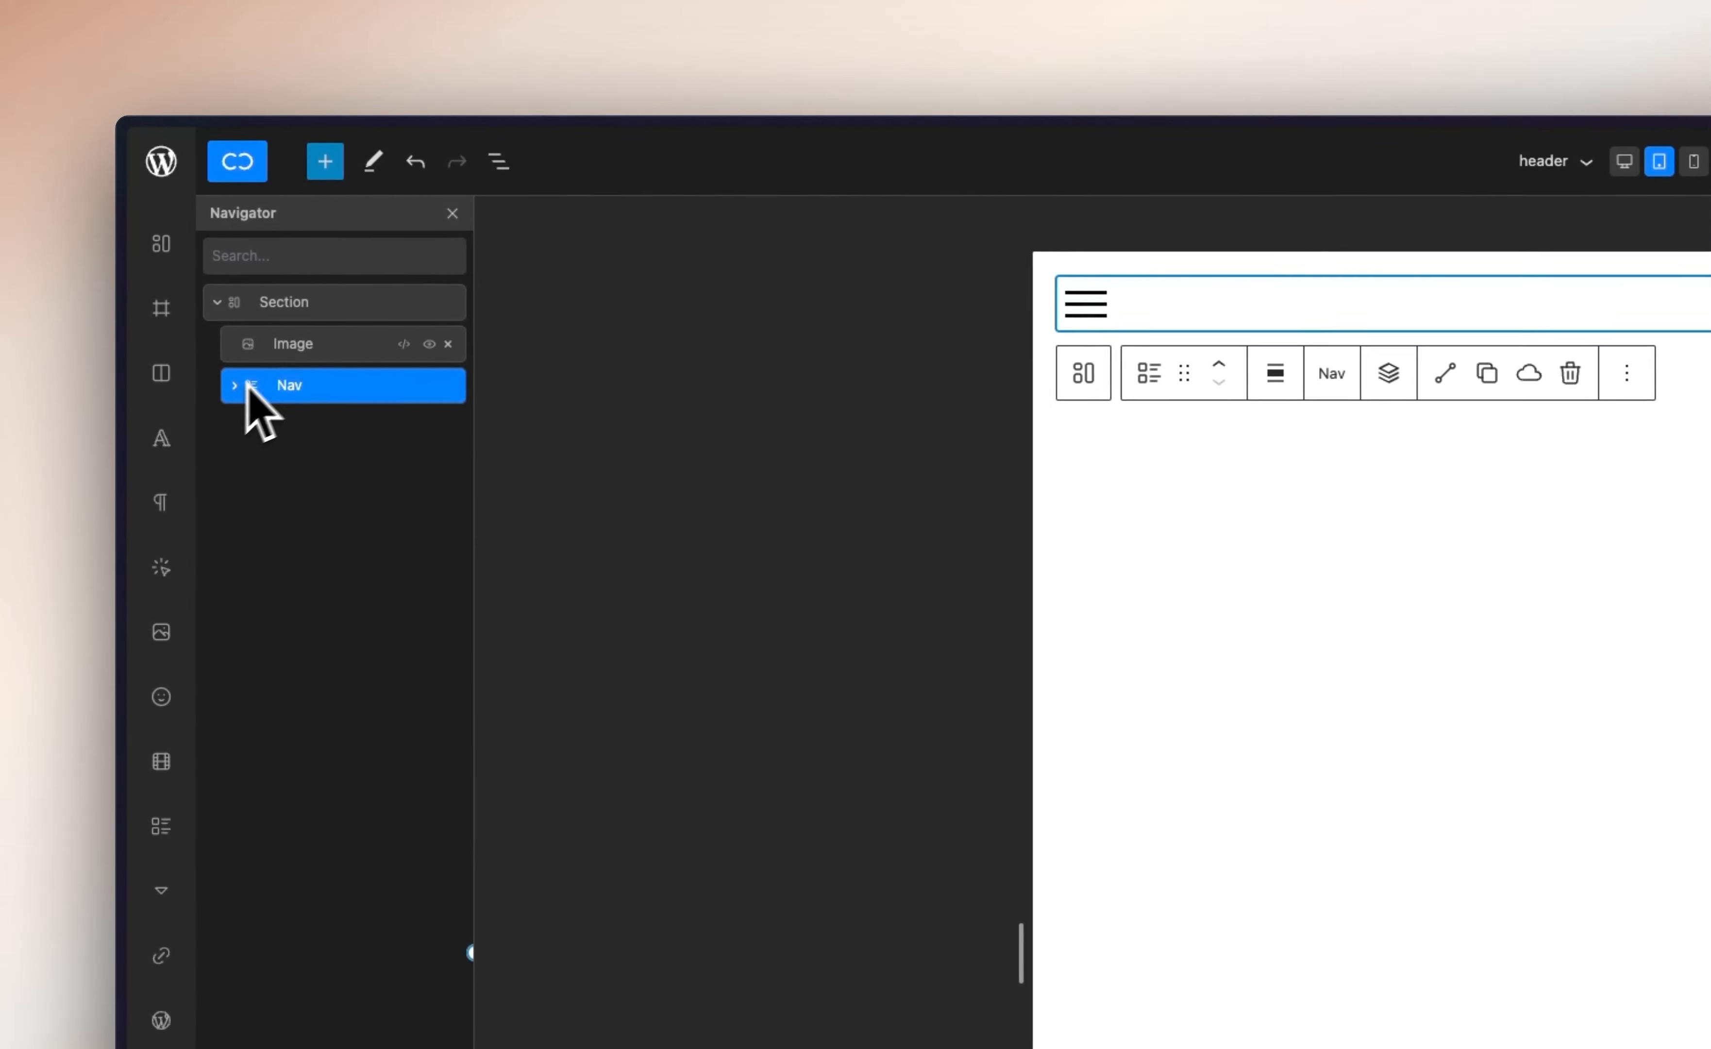
{"action": "left_click", "coordinate": [296, 355]}
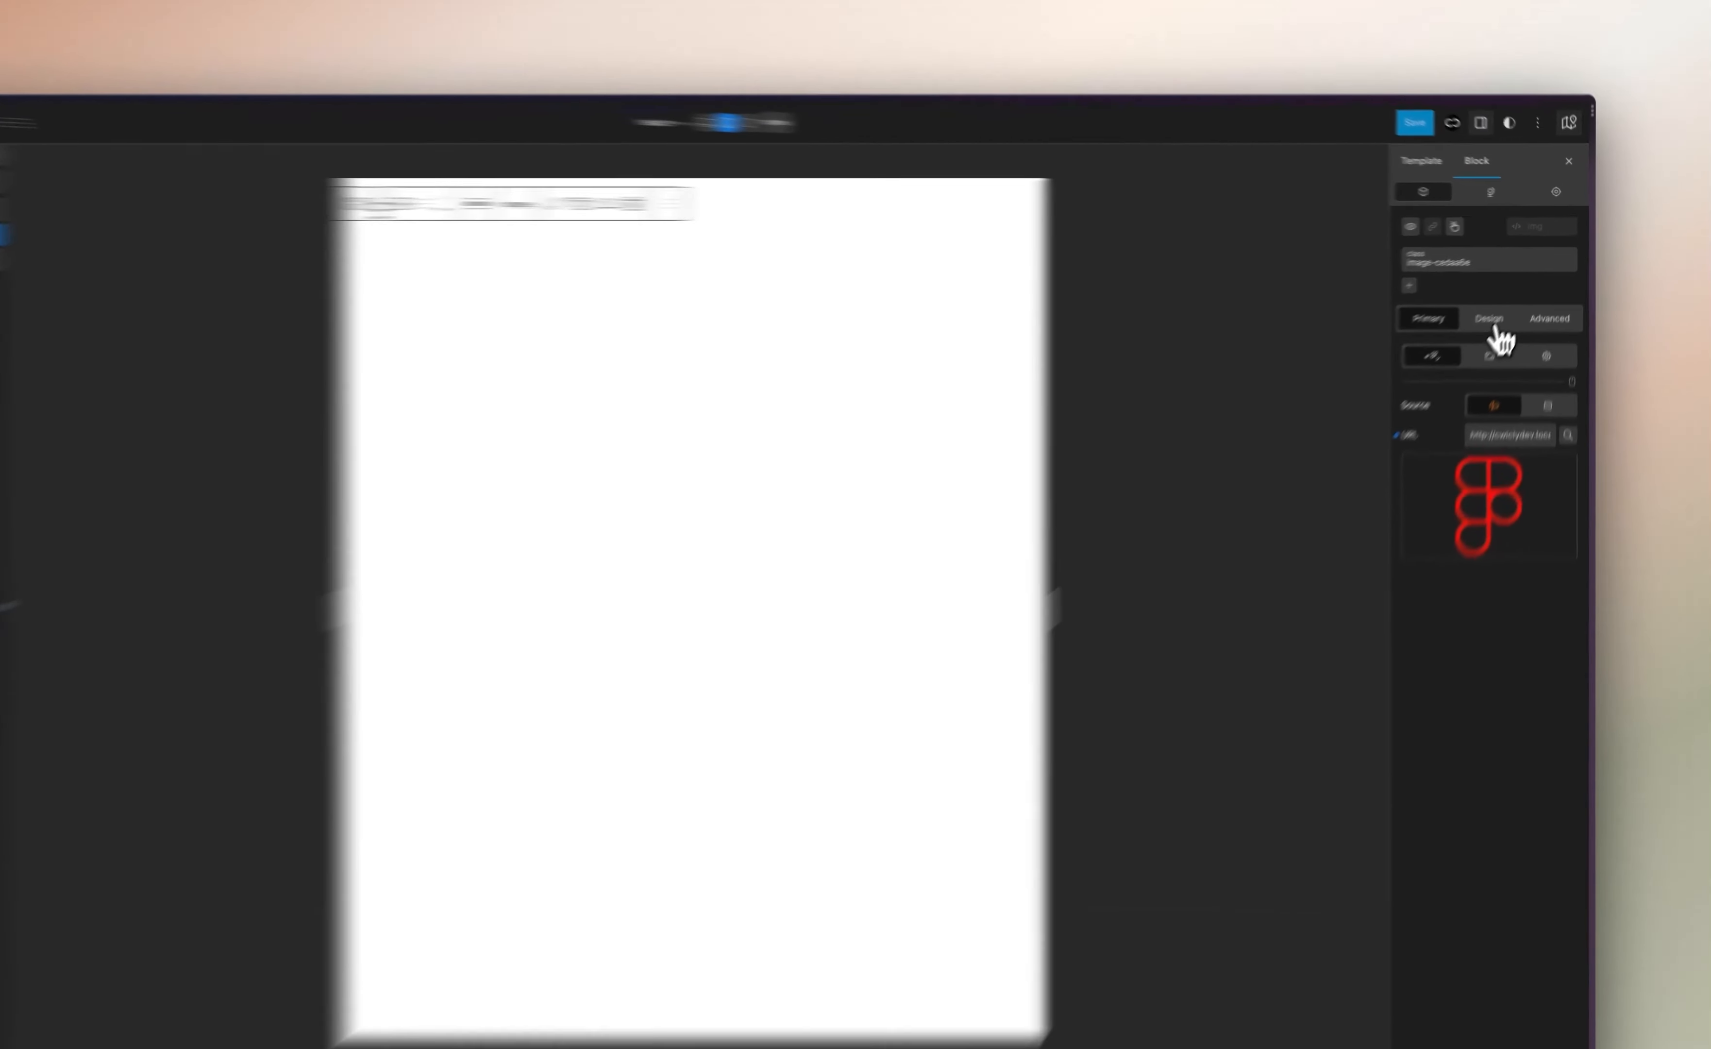
{"action": "left_click", "coordinate": [1511, 299]}
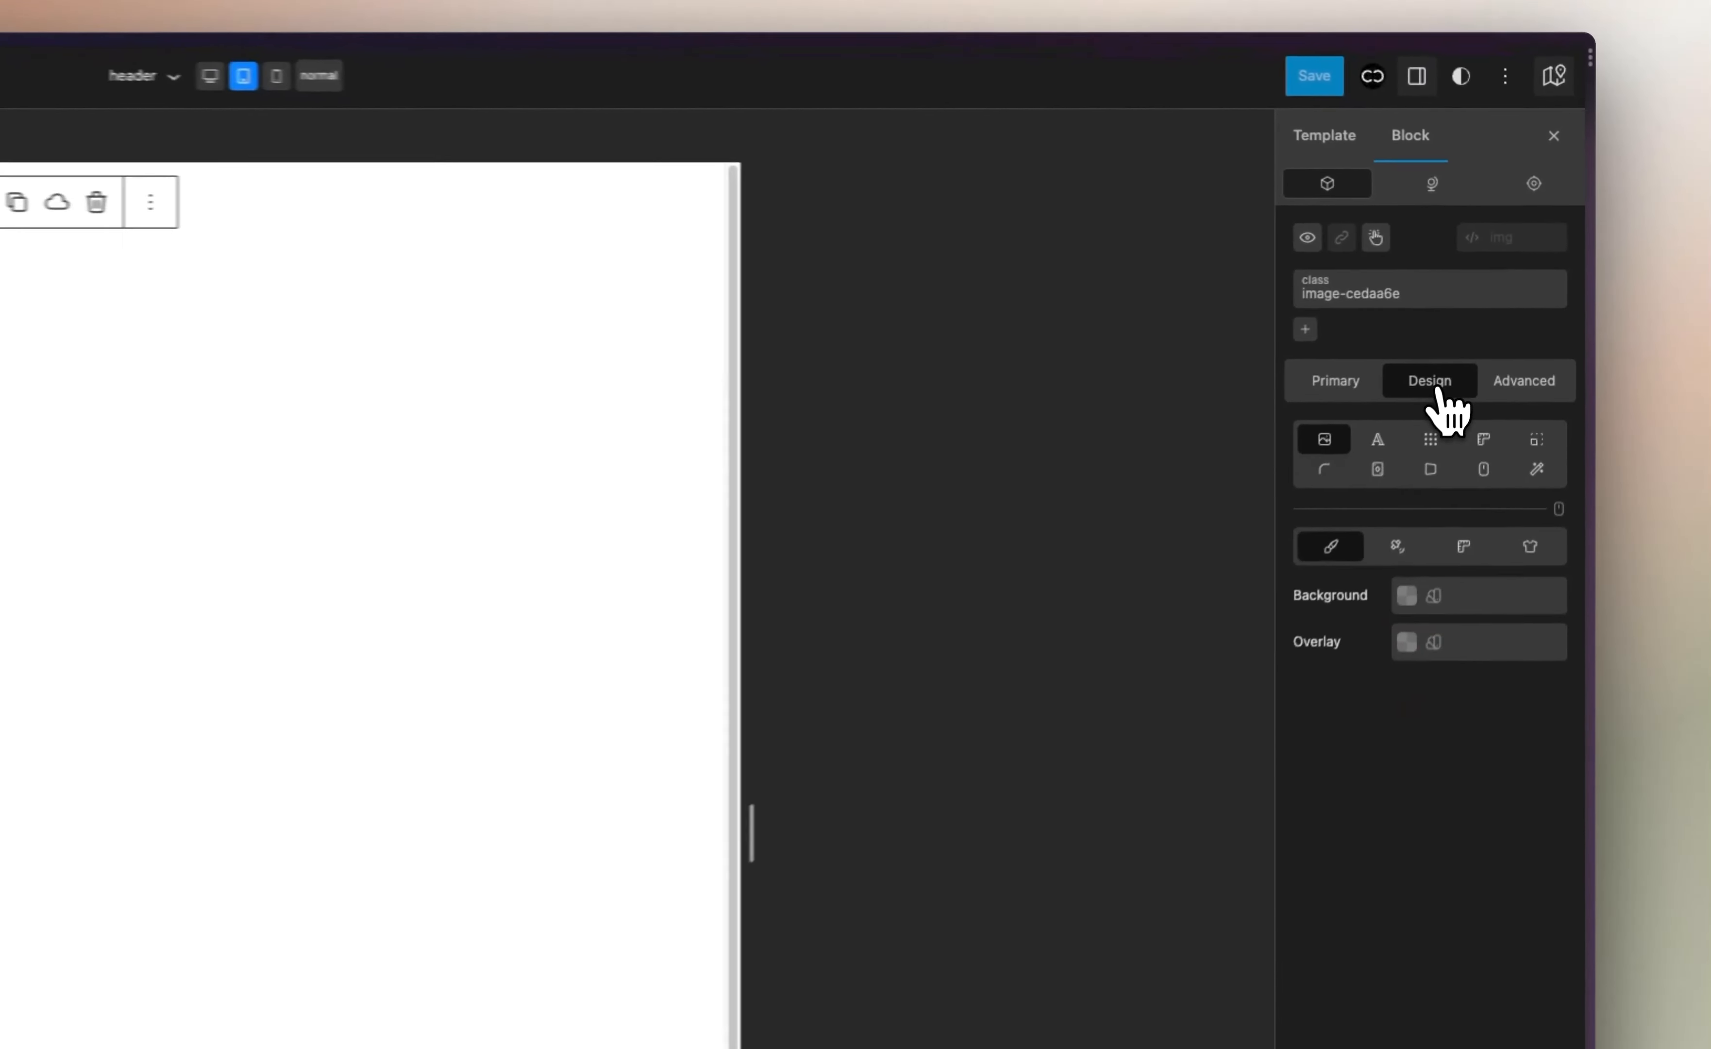
{"action": "left_click", "coordinate": [1427, 455]}
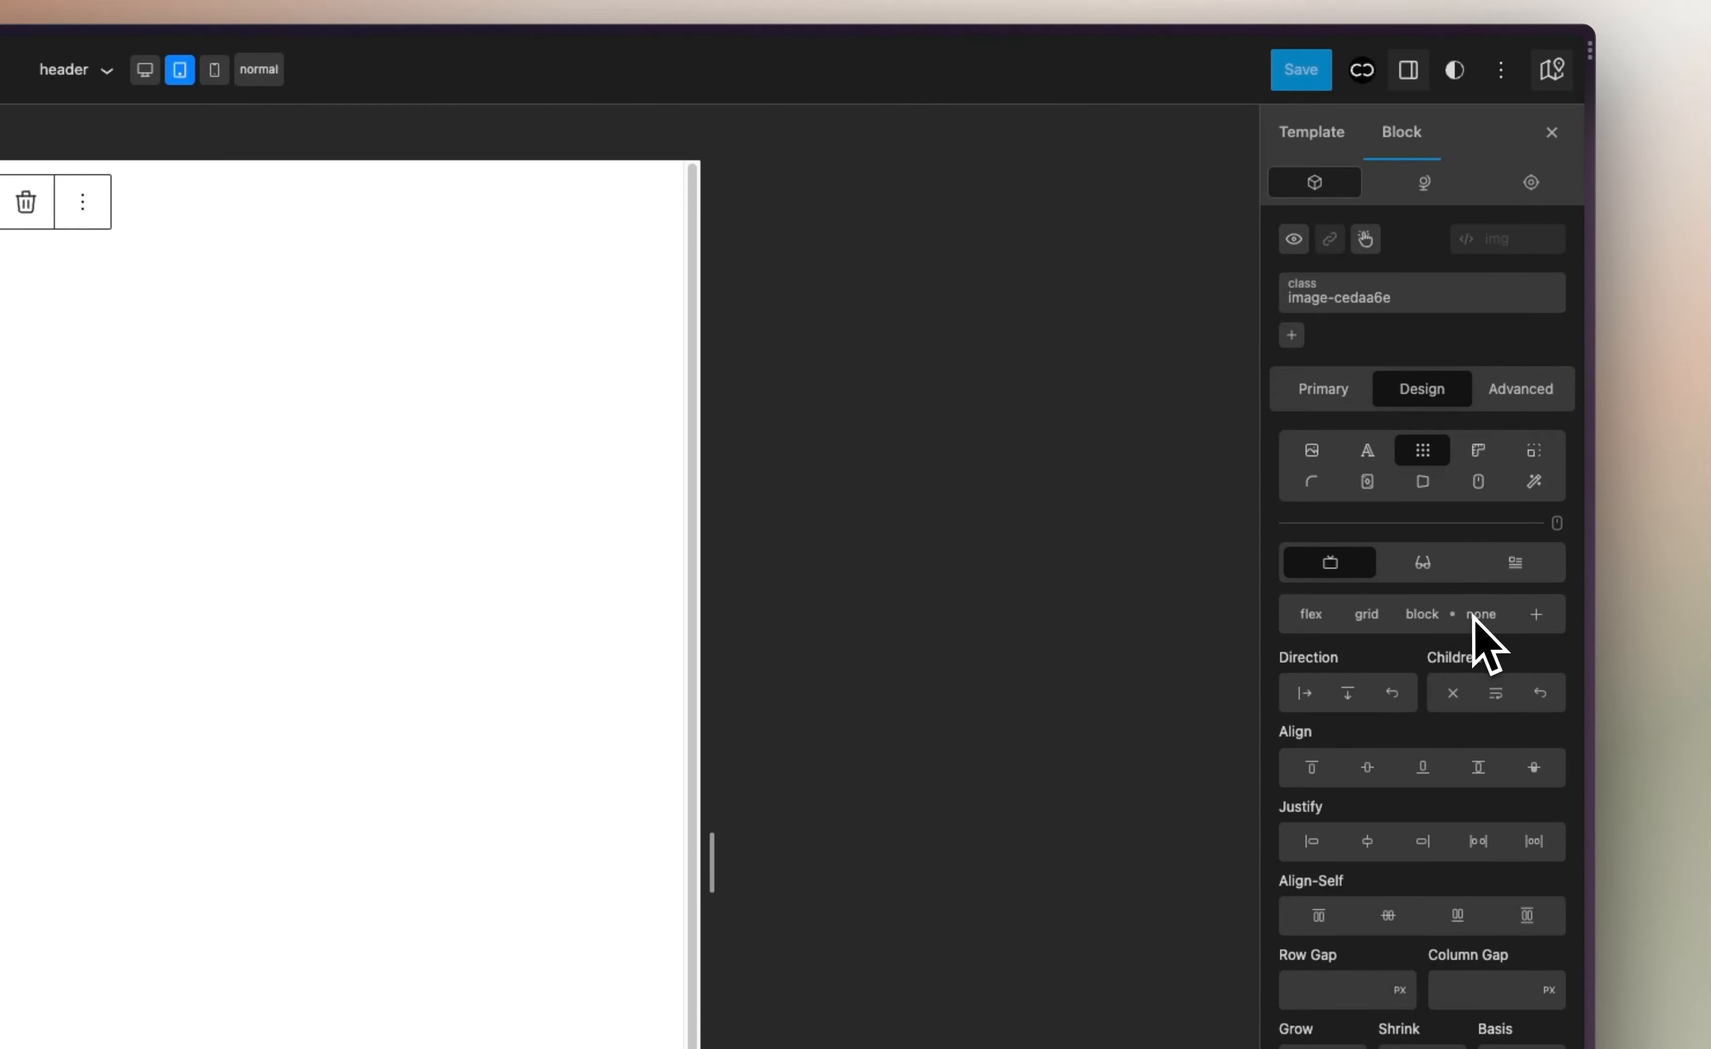
{"action": "left_click", "coordinate": [1311, 615]}
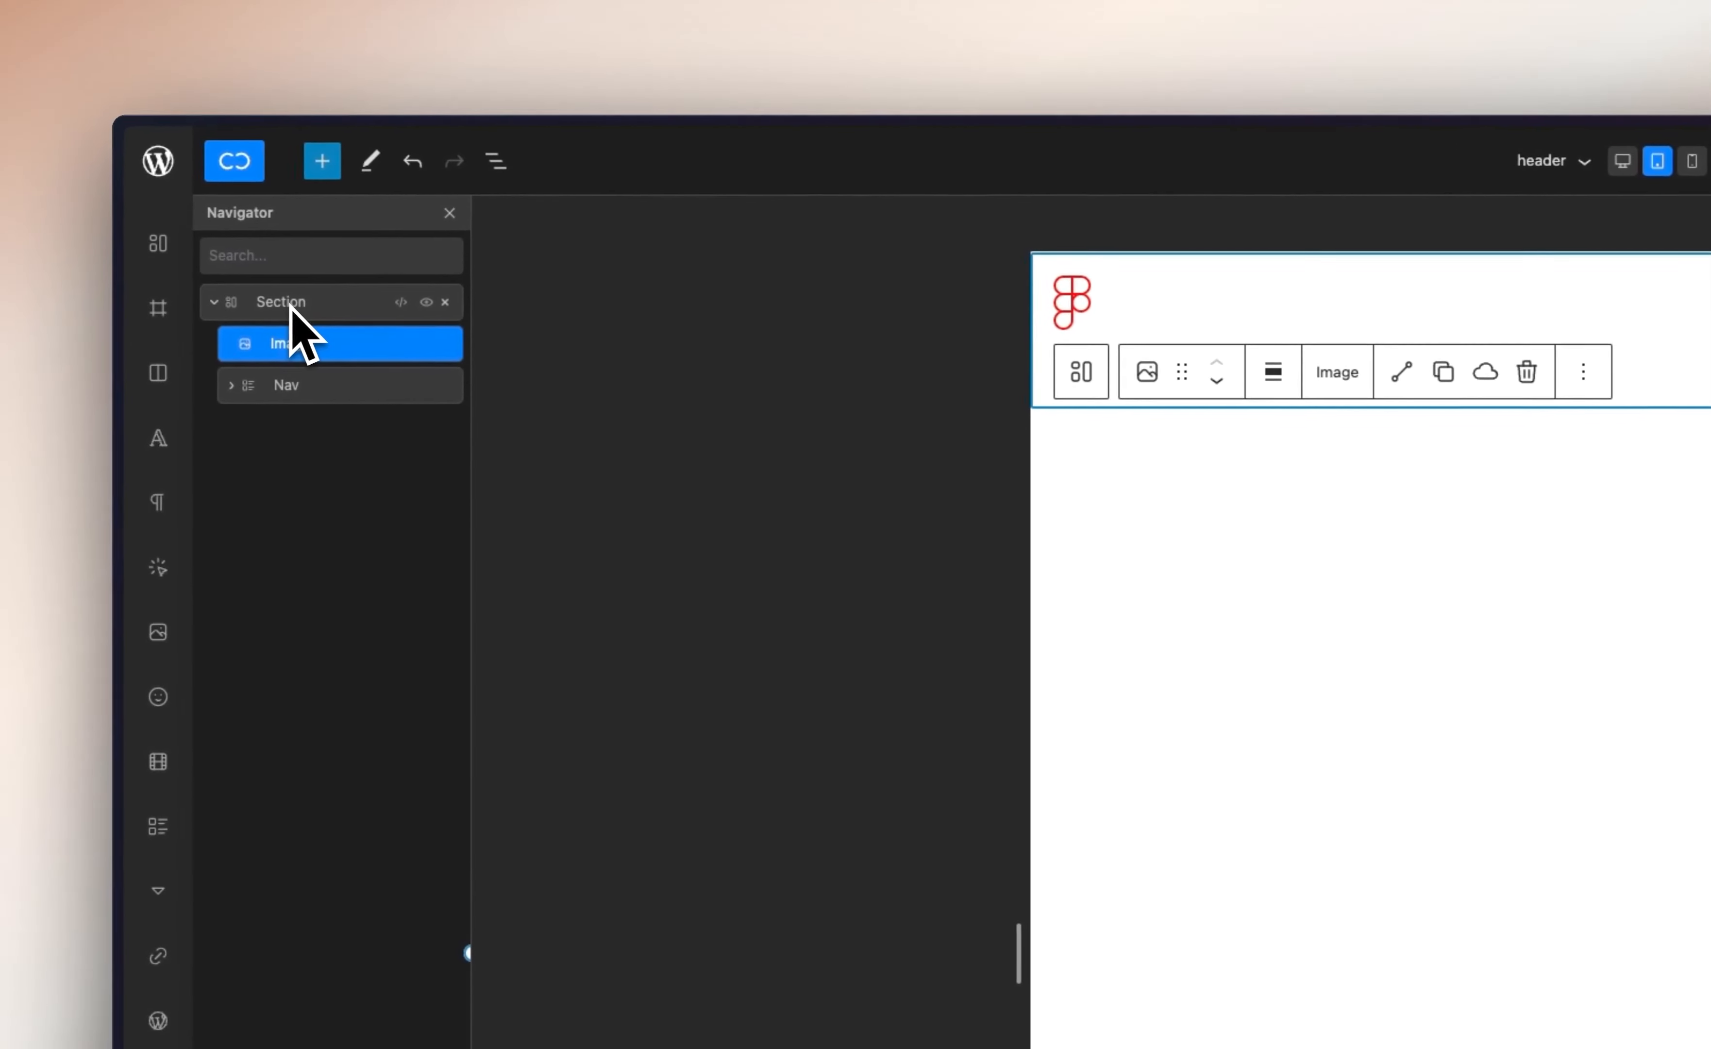
Lay out the Section on tablet as a flex row with space-between justification and centred alignment
{"action": "left_click", "coordinate": [292, 307]}
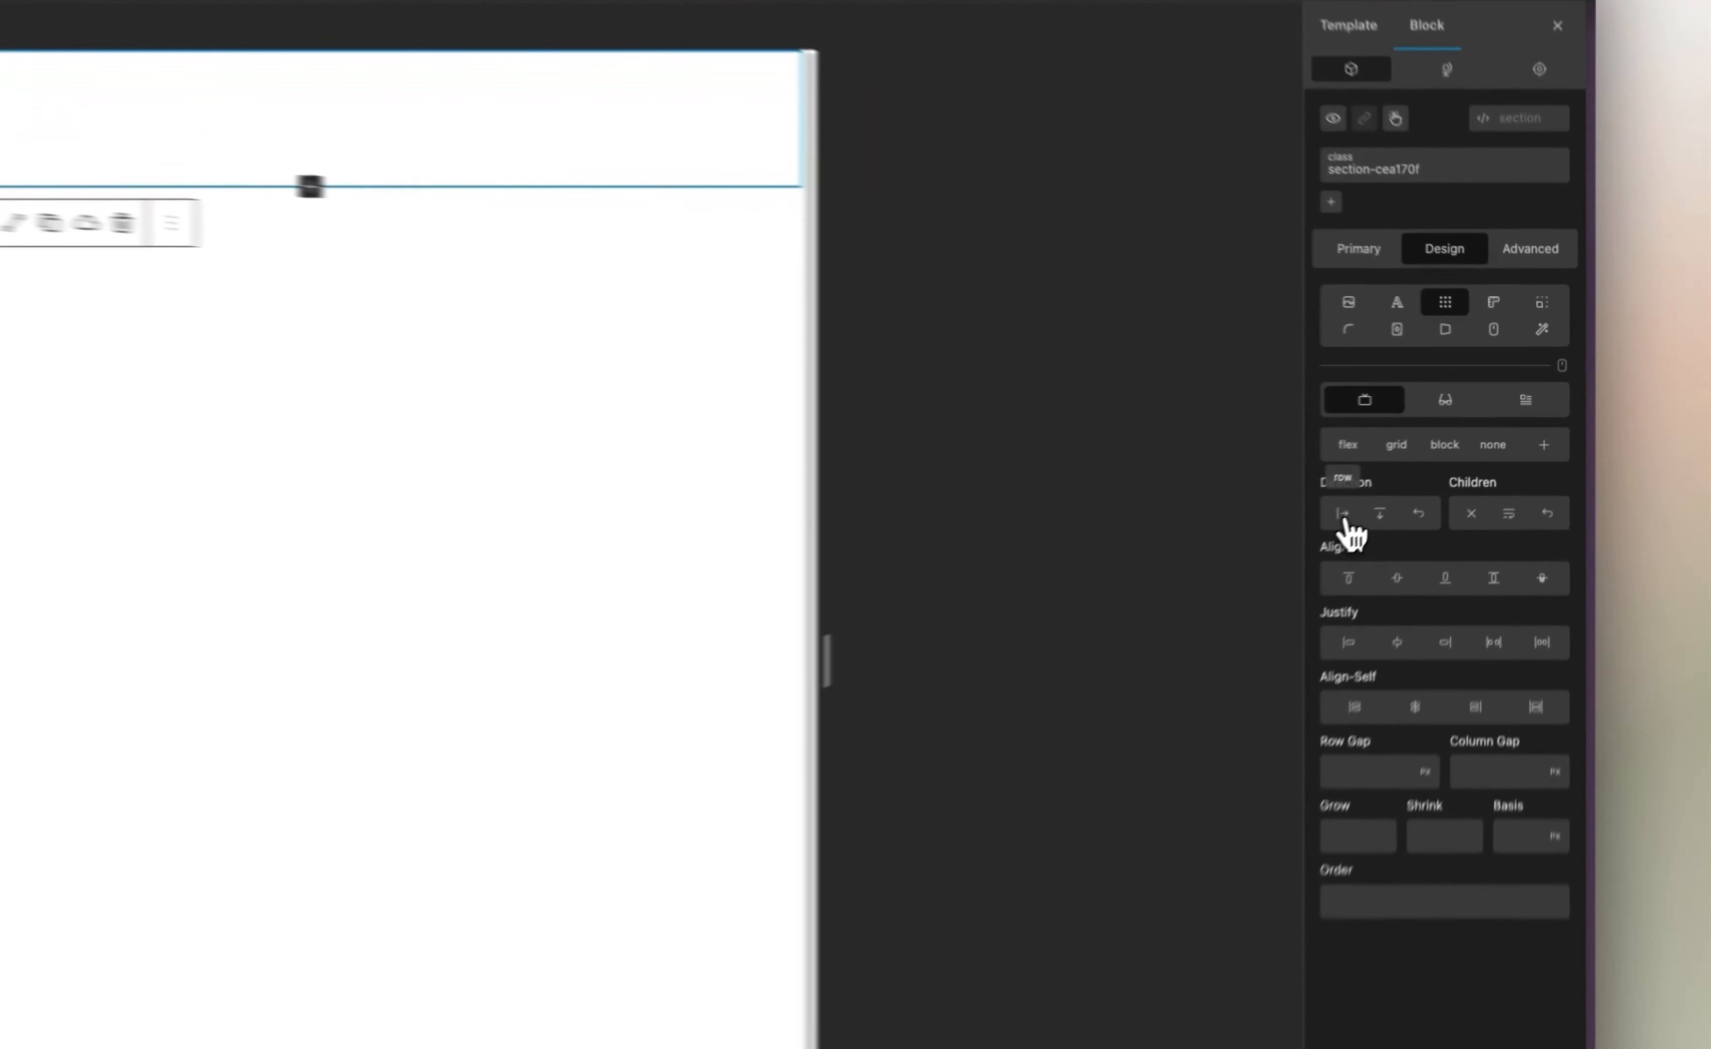
{"action": "left_click", "coordinate": [1452, 450]}
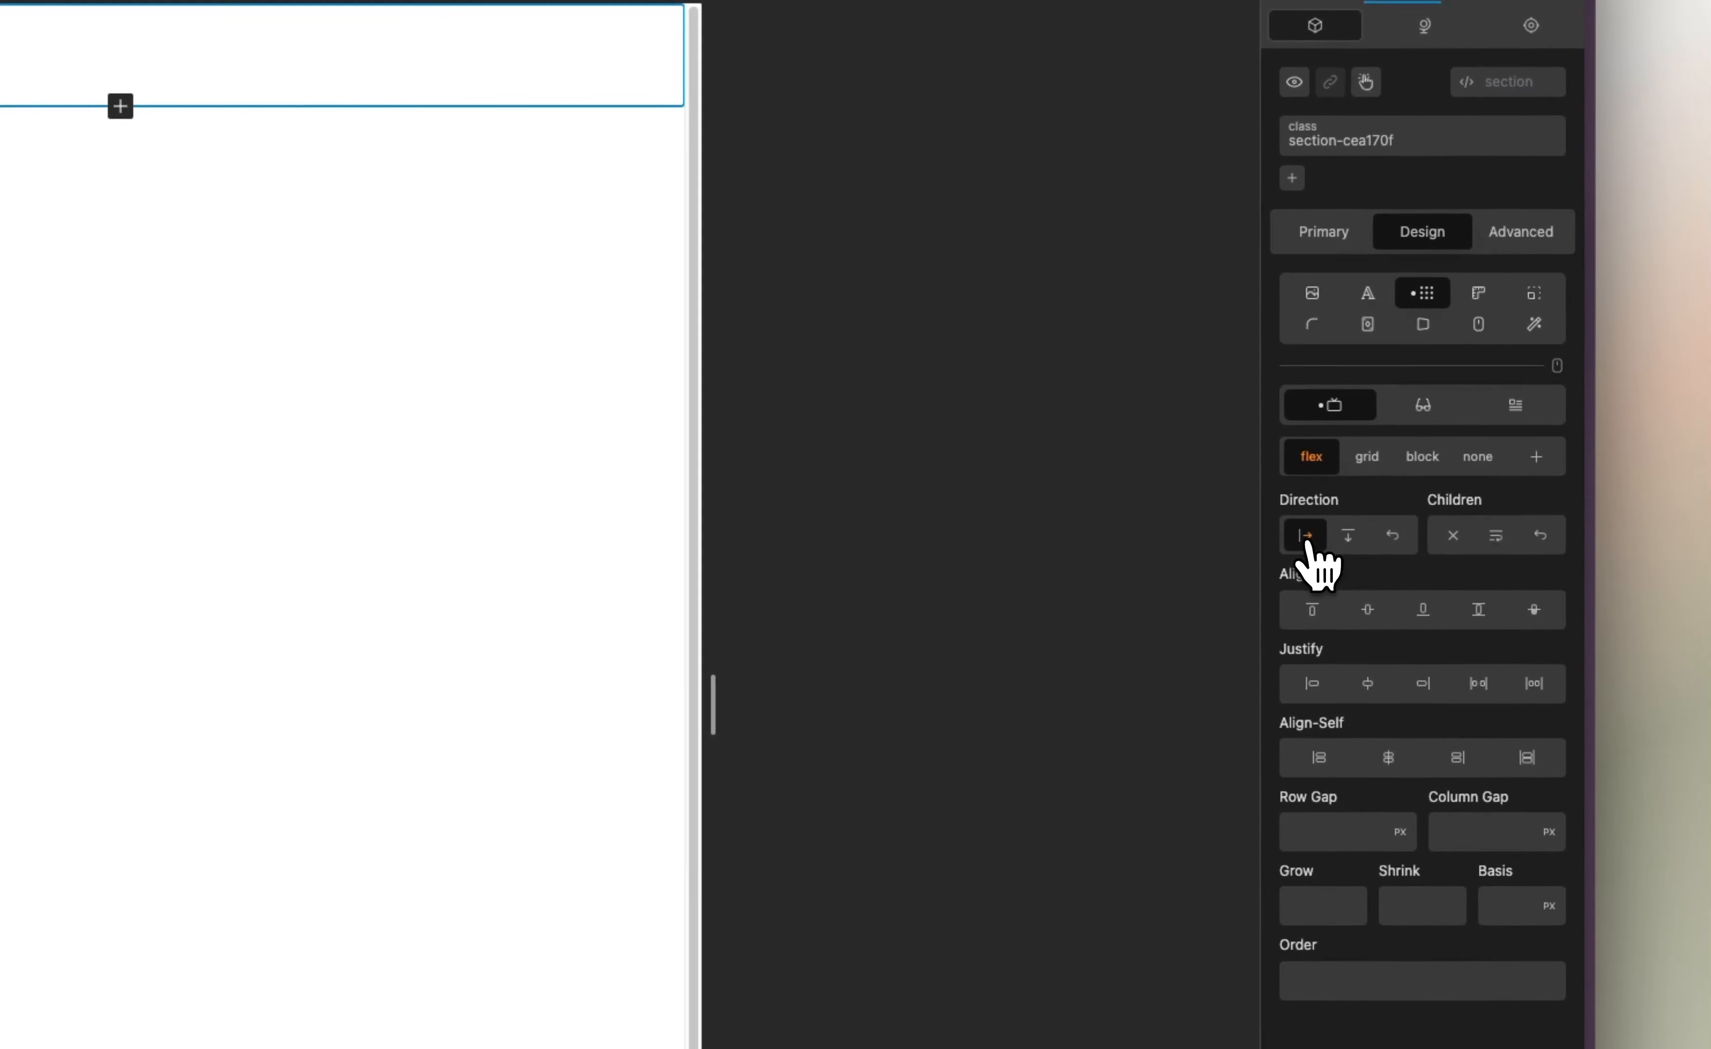
{"action": "left_click", "coordinate": [1479, 685]}
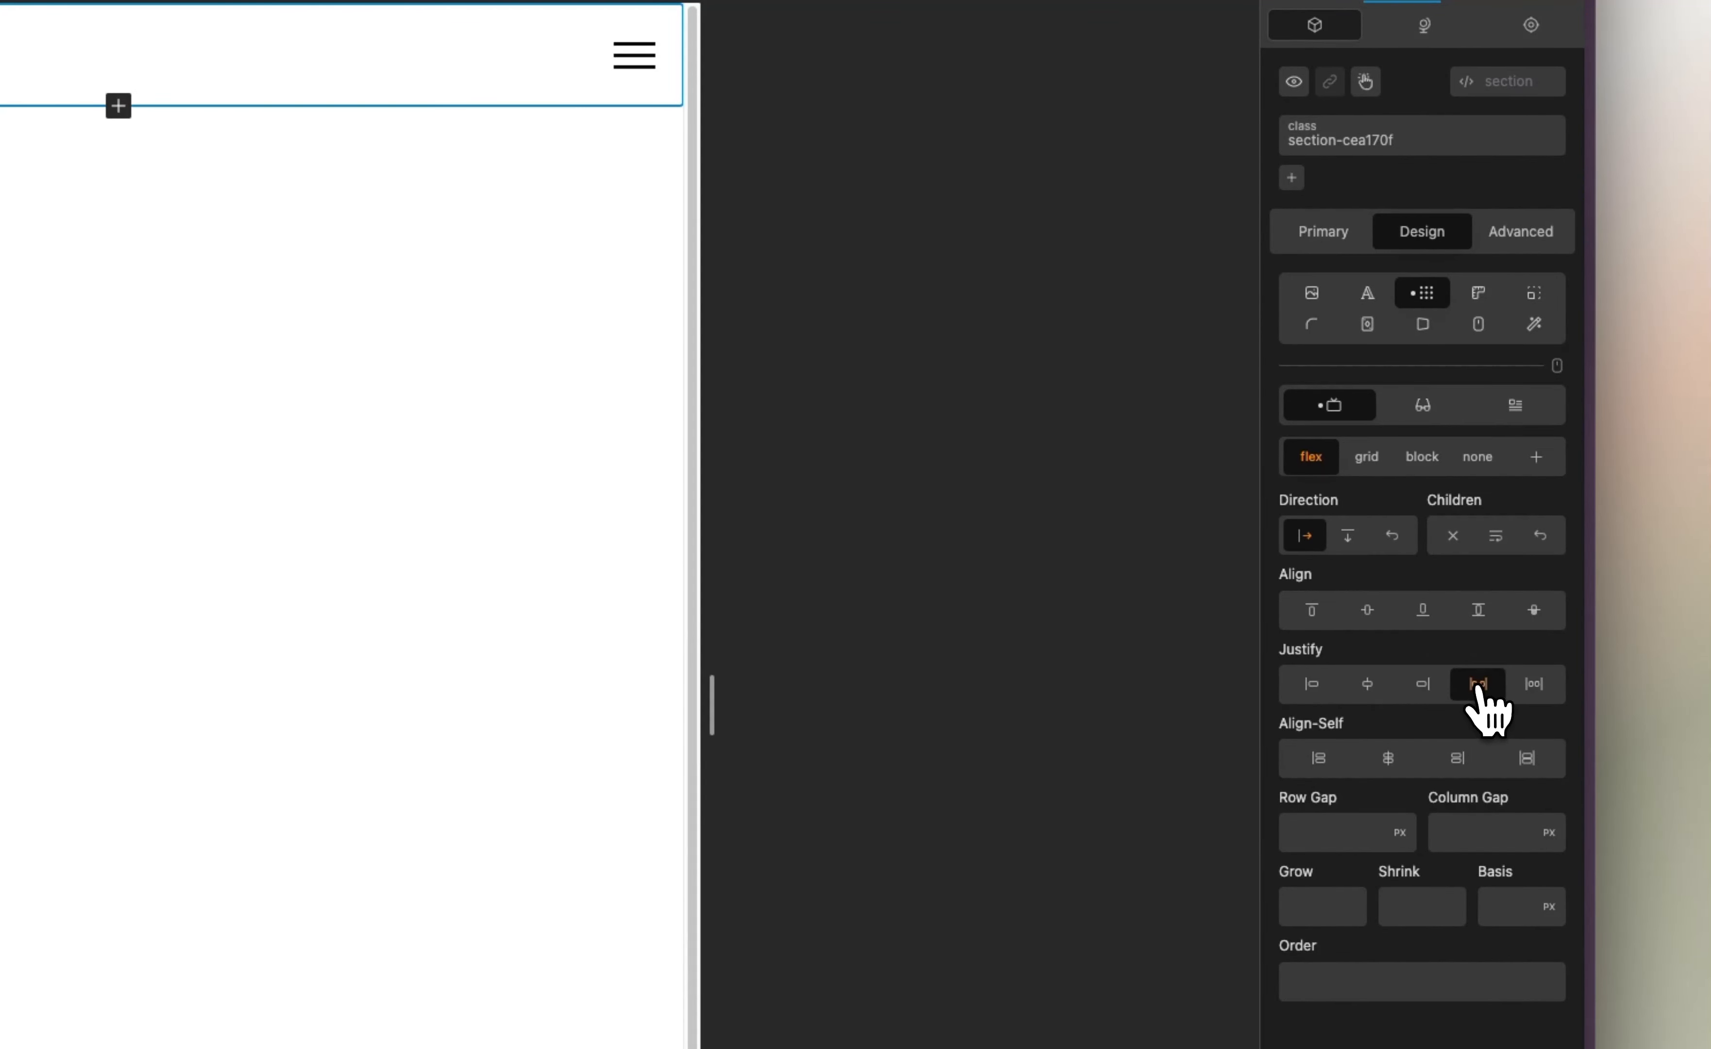
{"action": "left_click", "coordinate": [1369, 610]}
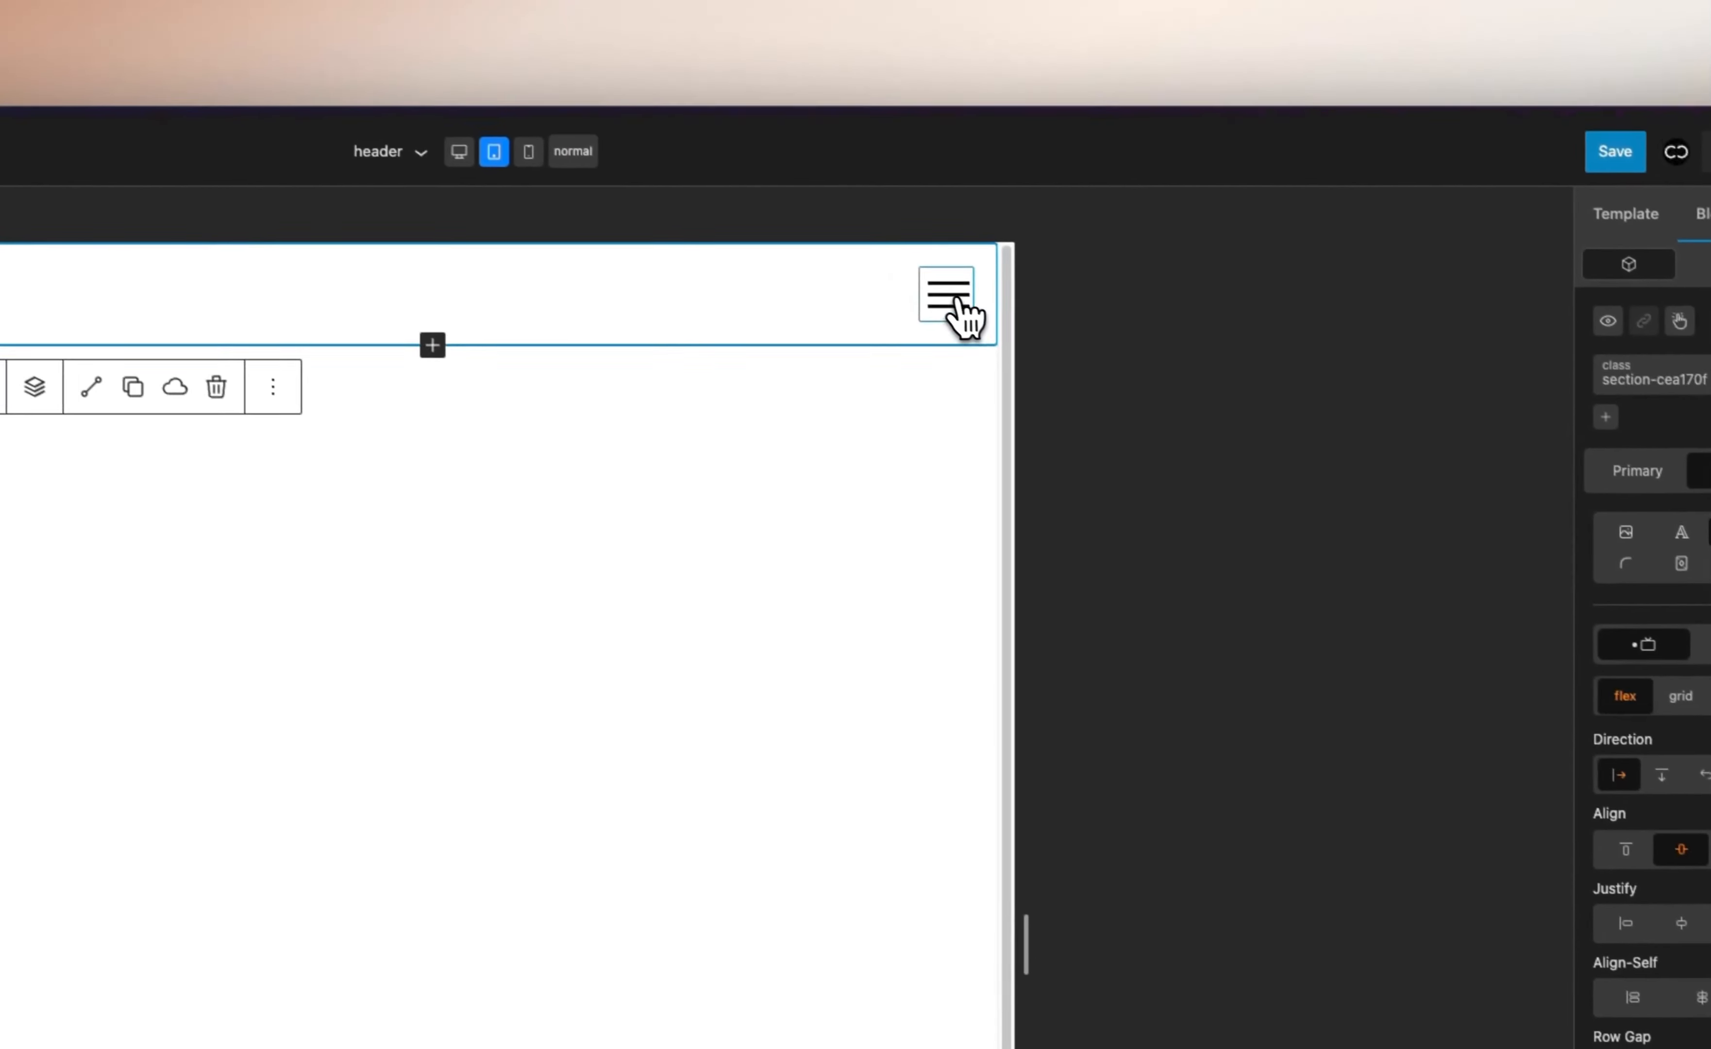
Toggle the hamburger menu in the tablet preview to examine its opened and closed states
{"action": "left_click", "coordinate": [635, 56]}
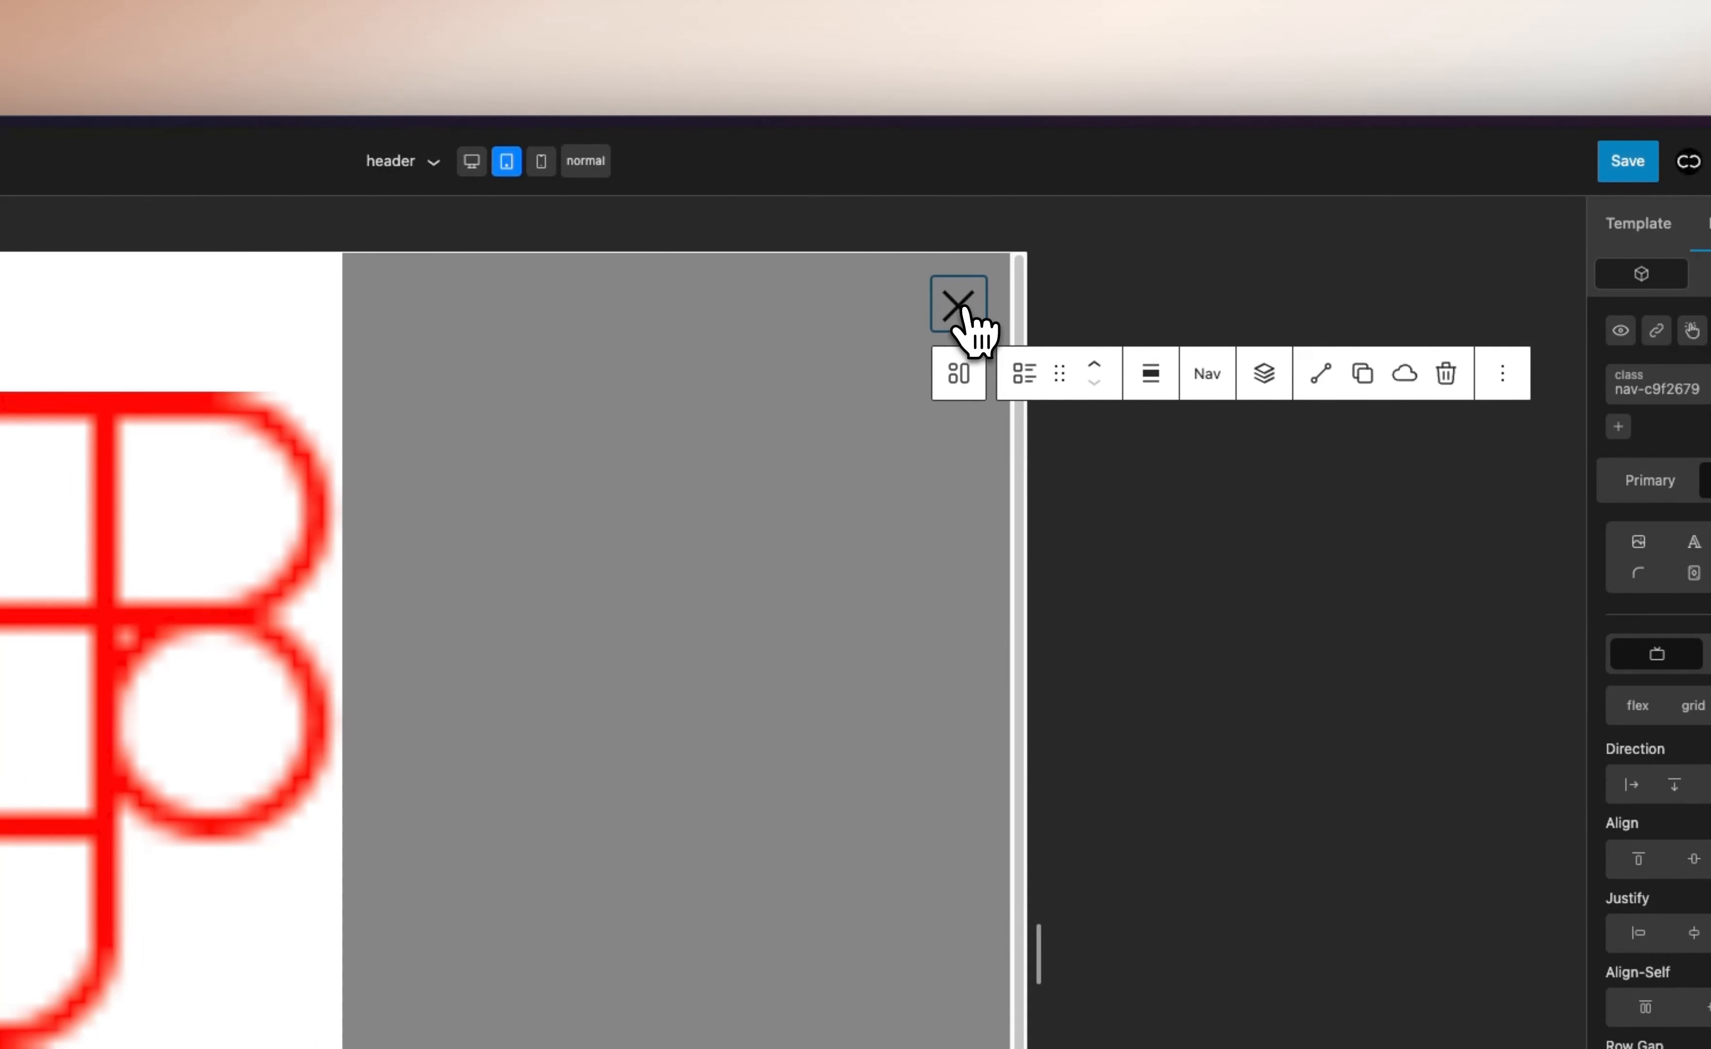
{"action": "left_click", "coordinate": [961, 307]}
{"action": "left_click", "coordinate": [961, 307]}
{"action": "left_click", "coordinate": [961, 306]}
{"action": "left_click", "coordinate": [961, 307]}
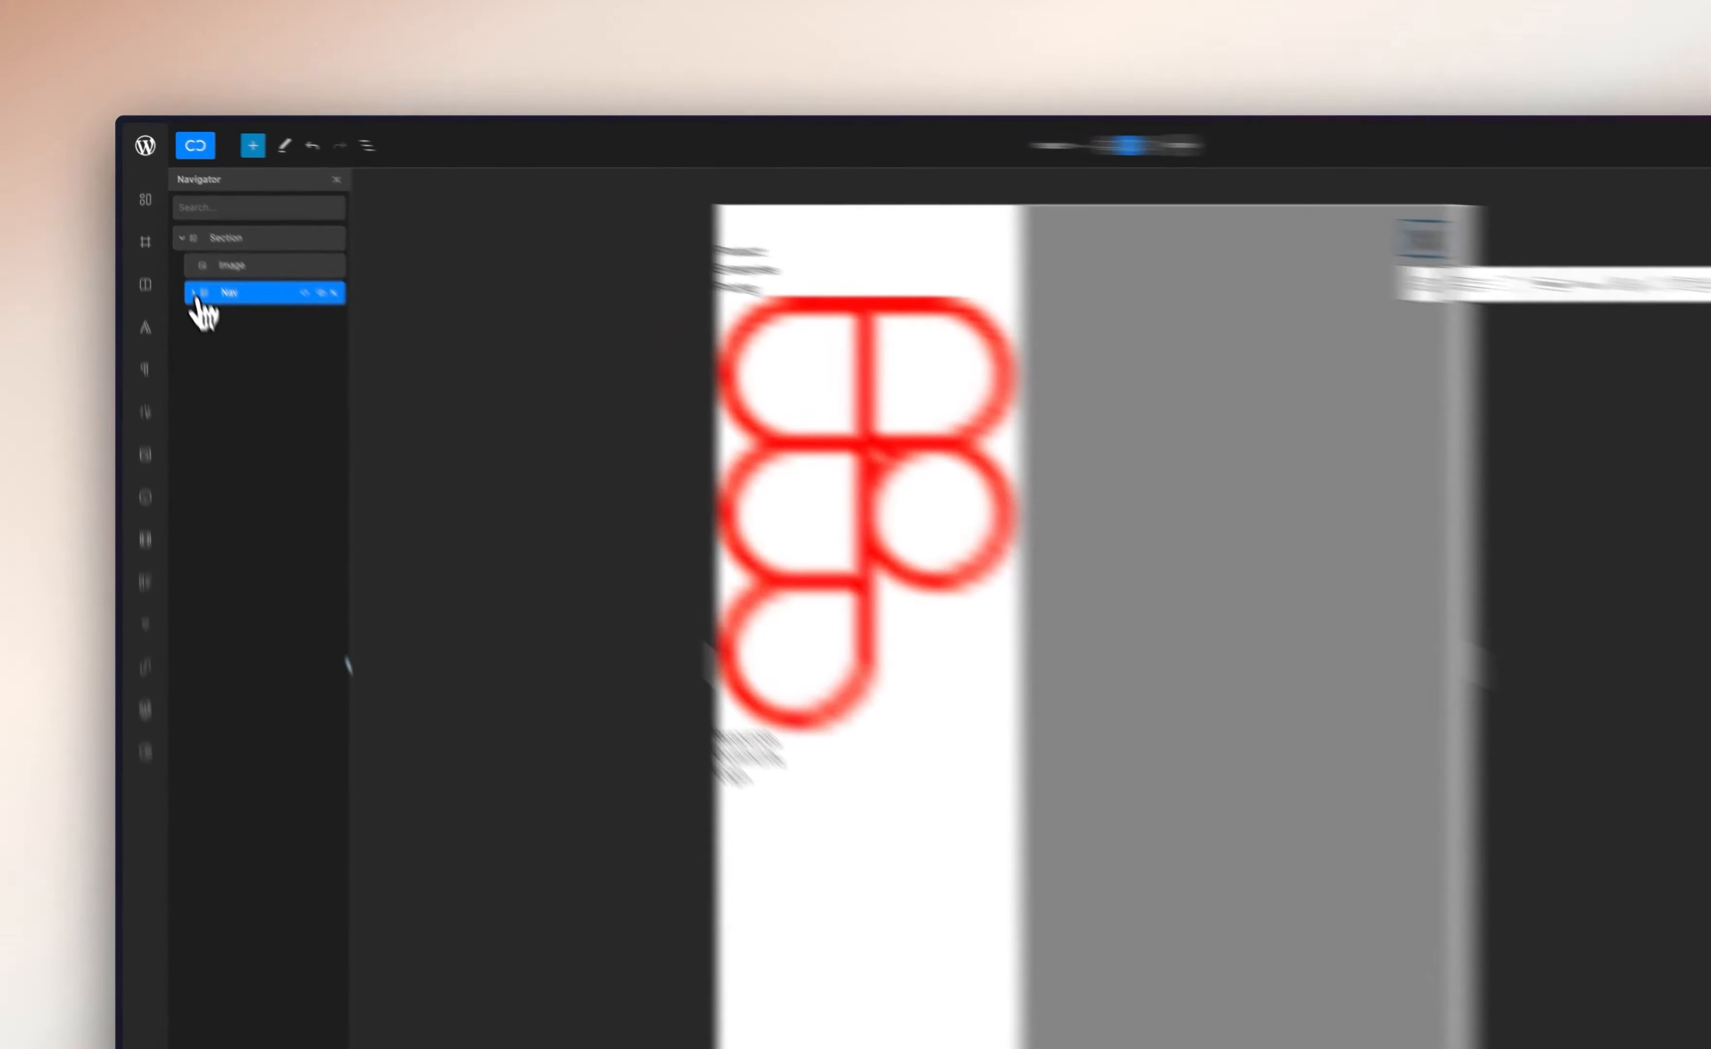
Hide the logo Image nested inside the Nav on tablet with display none, and recheck the menu closed and opened
{"action": "left_click", "coordinate": [174, 251]}
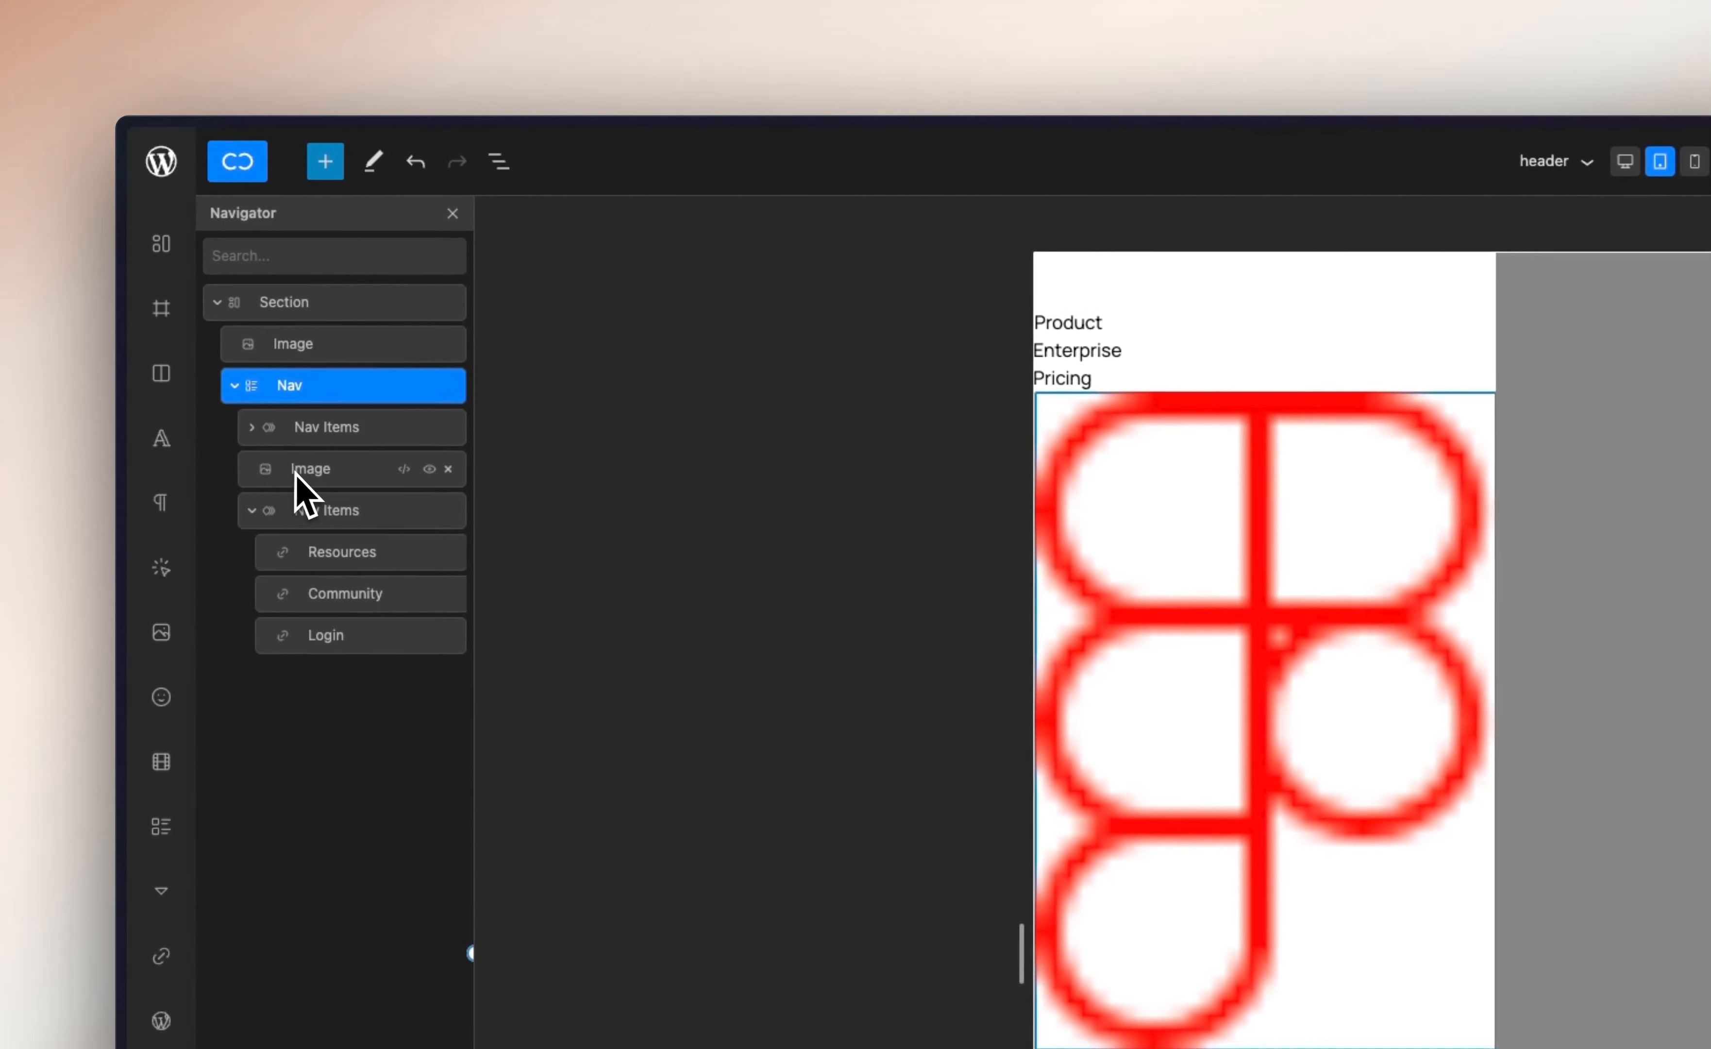
{"action": "left_click", "coordinate": [305, 493]}
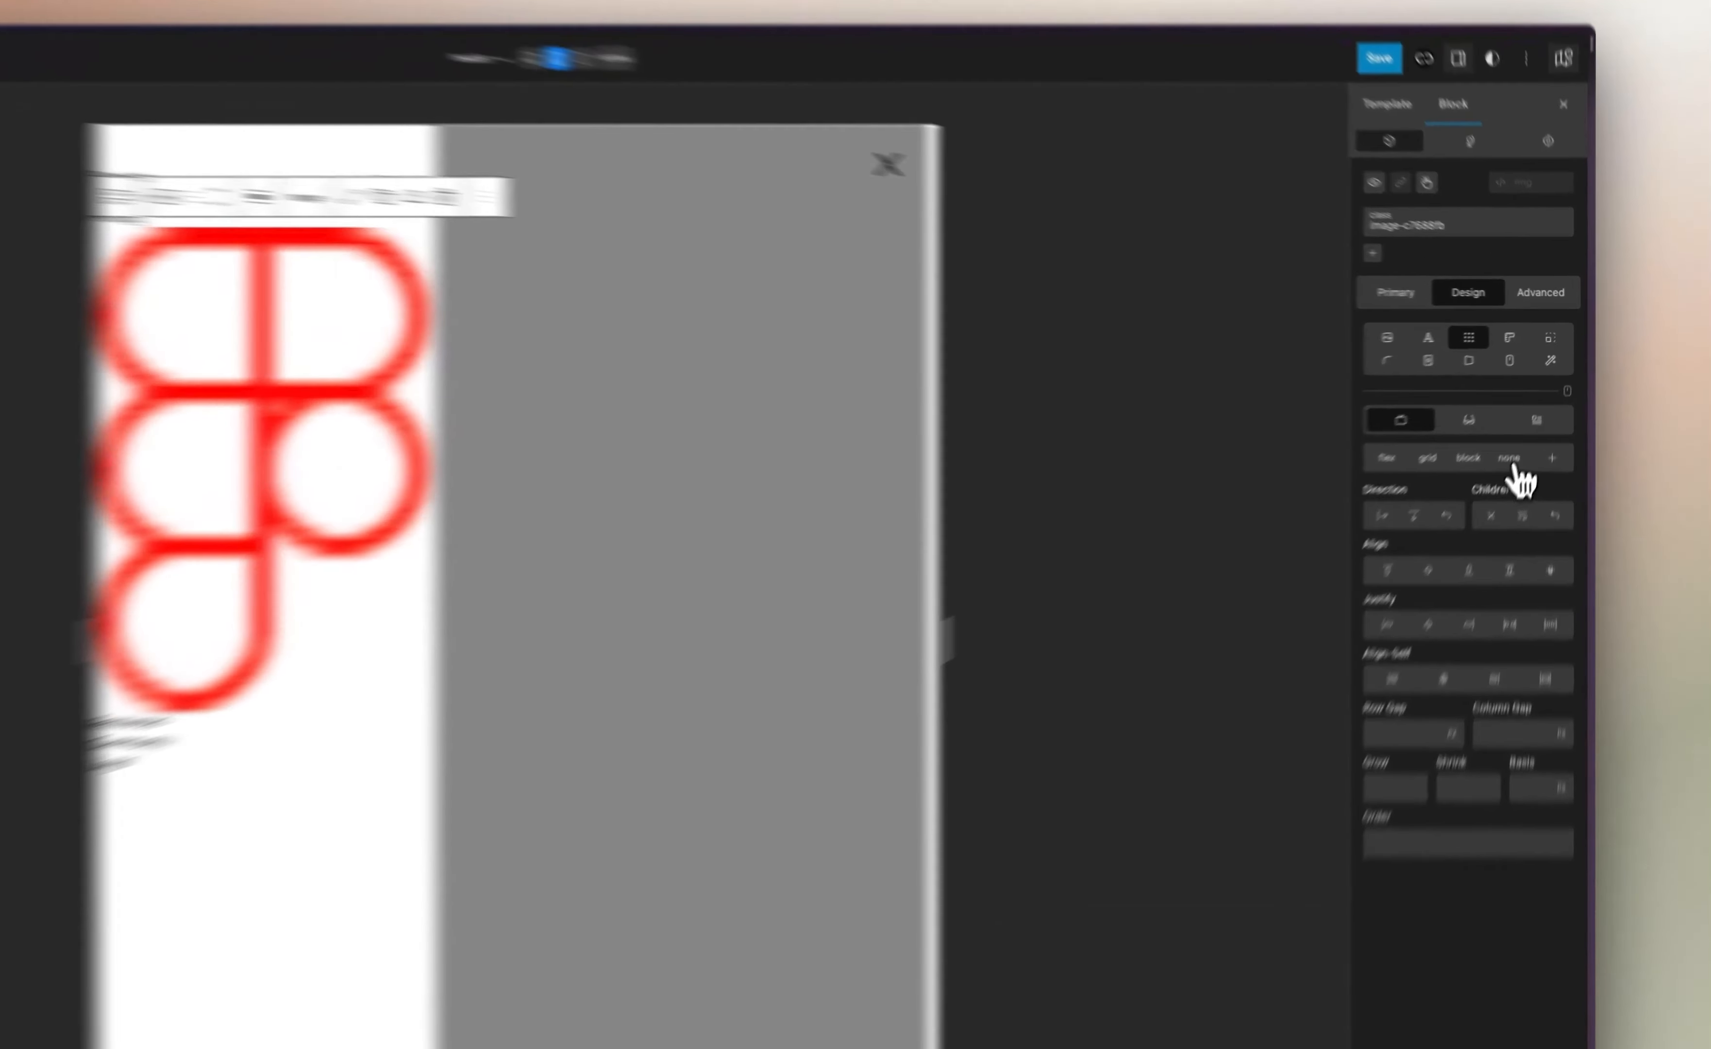
{"action": "left_click", "coordinate": [1537, 410]}
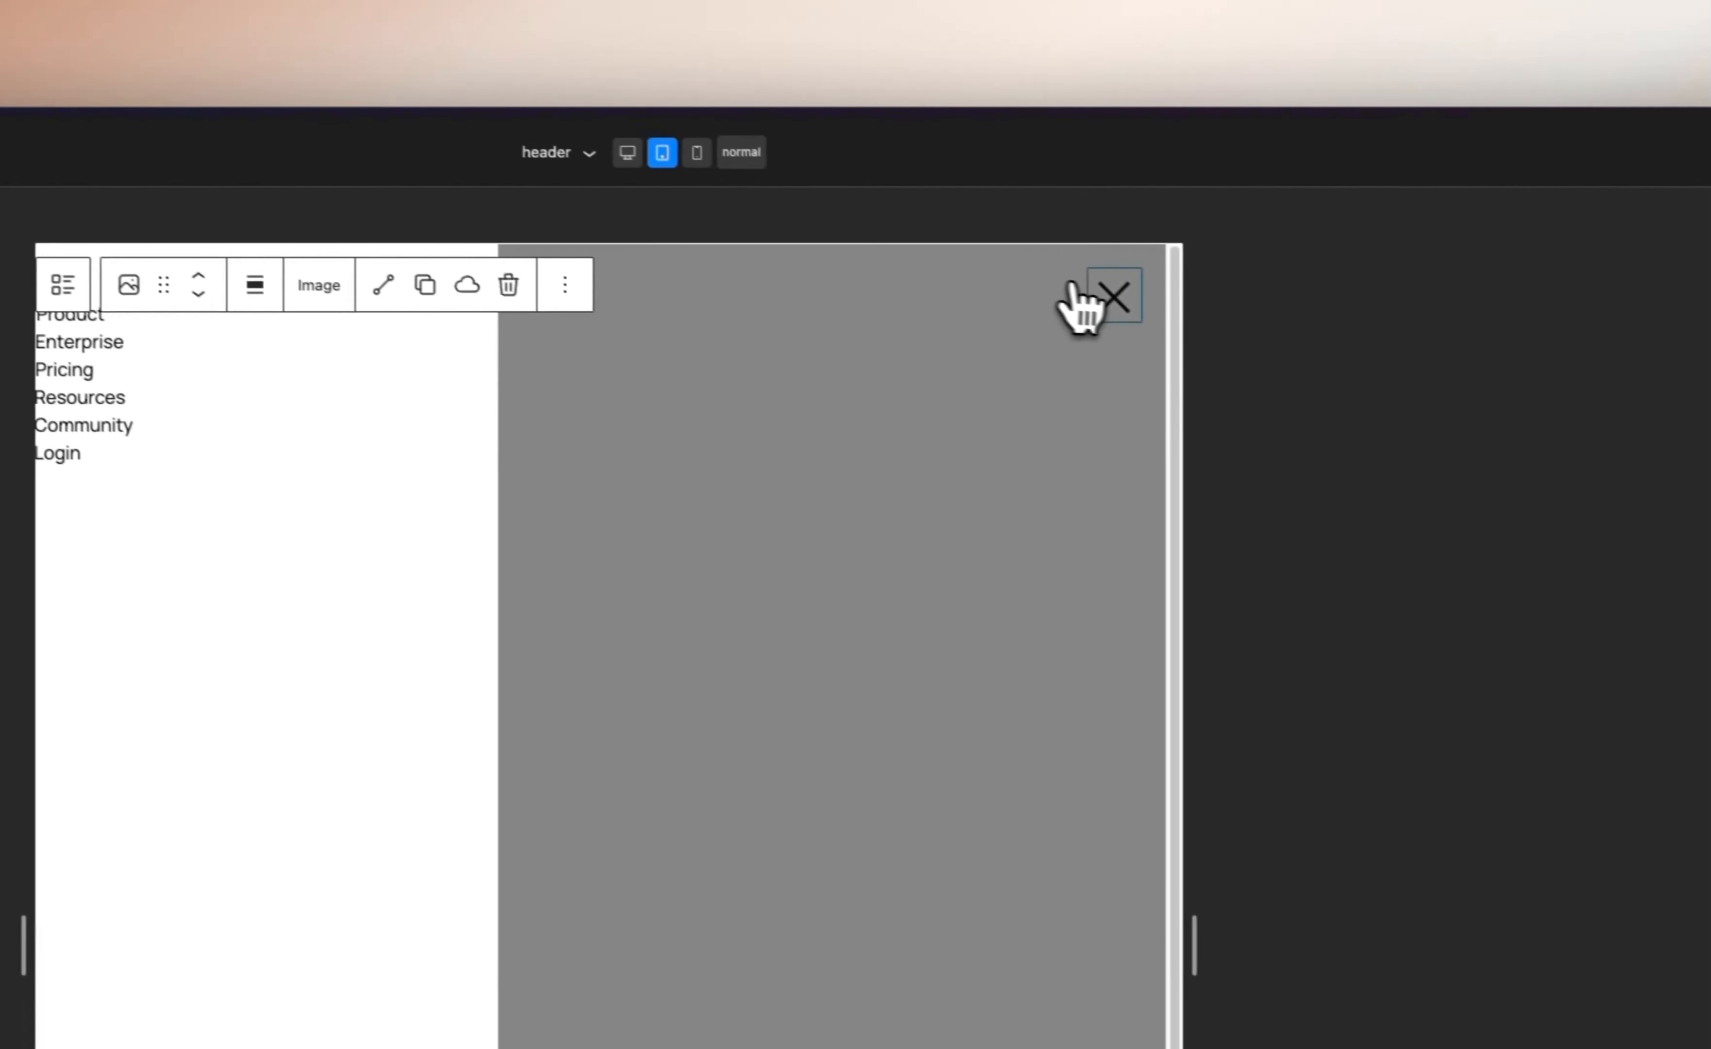
{"action": "left_click", "coordinate": [632, 113]}
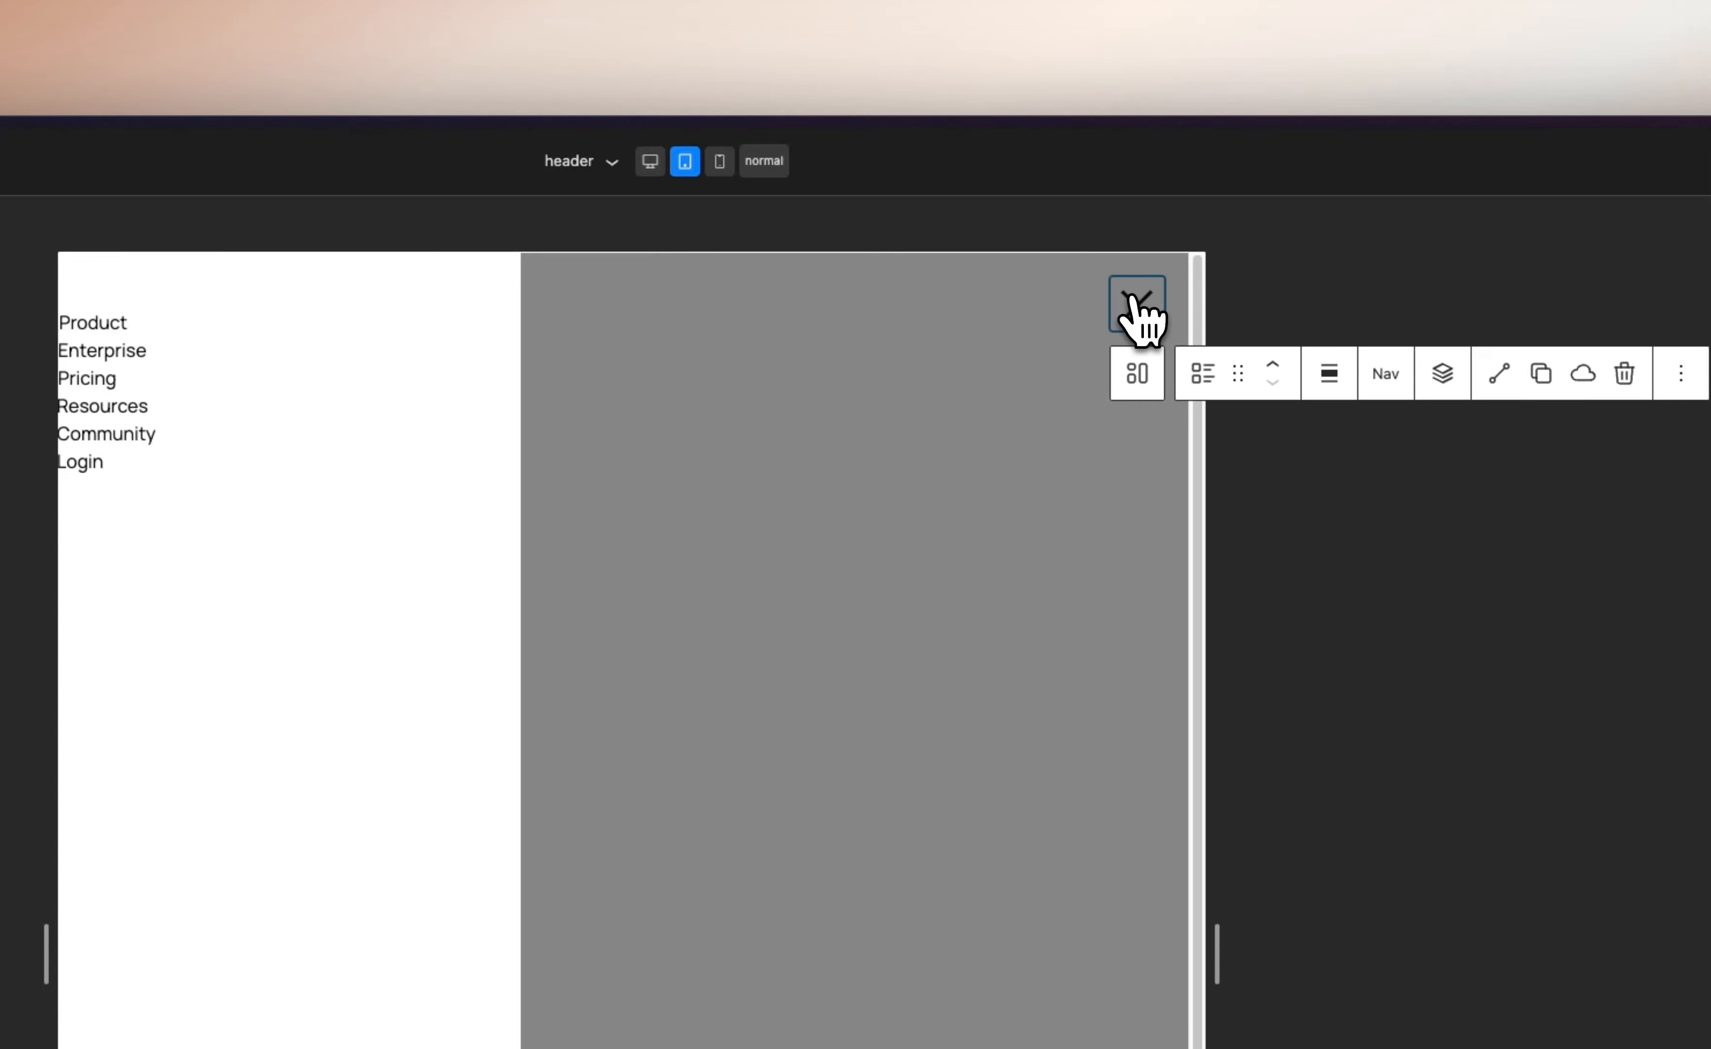
{"action": "left_click", "coordinate": [1137, 309]}
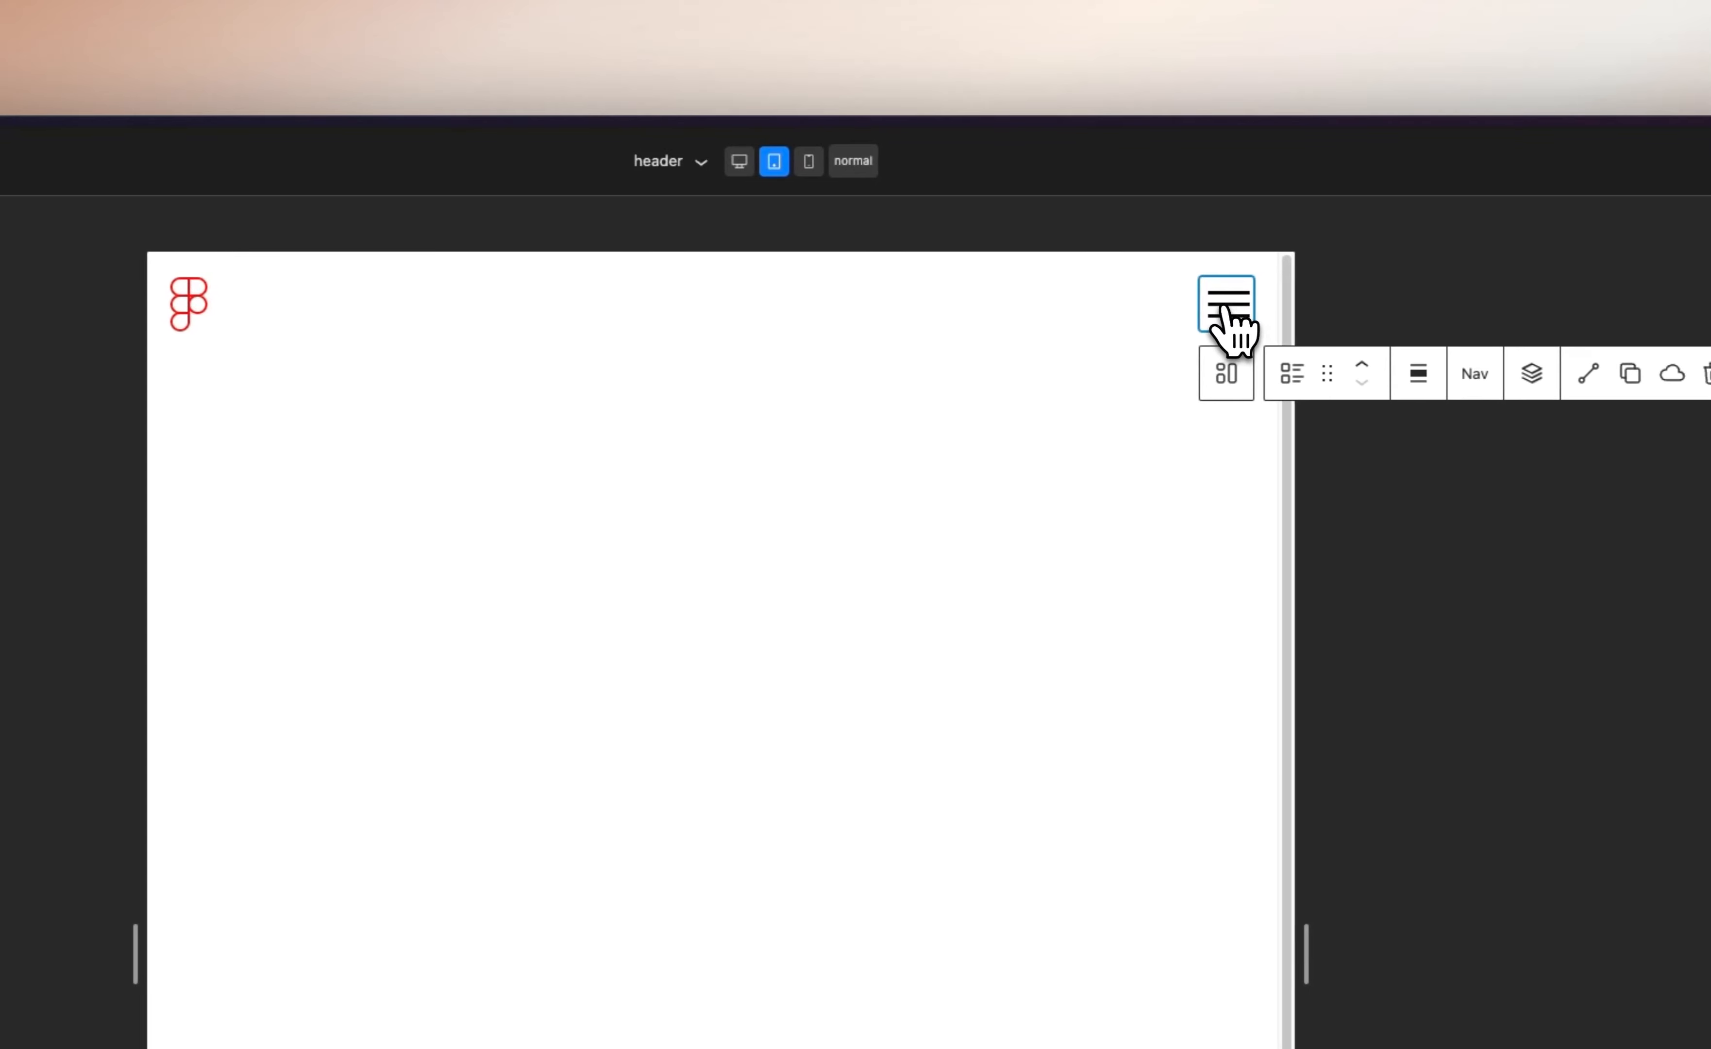
{"action": "left_click", "coordinate": [1223, 308]}
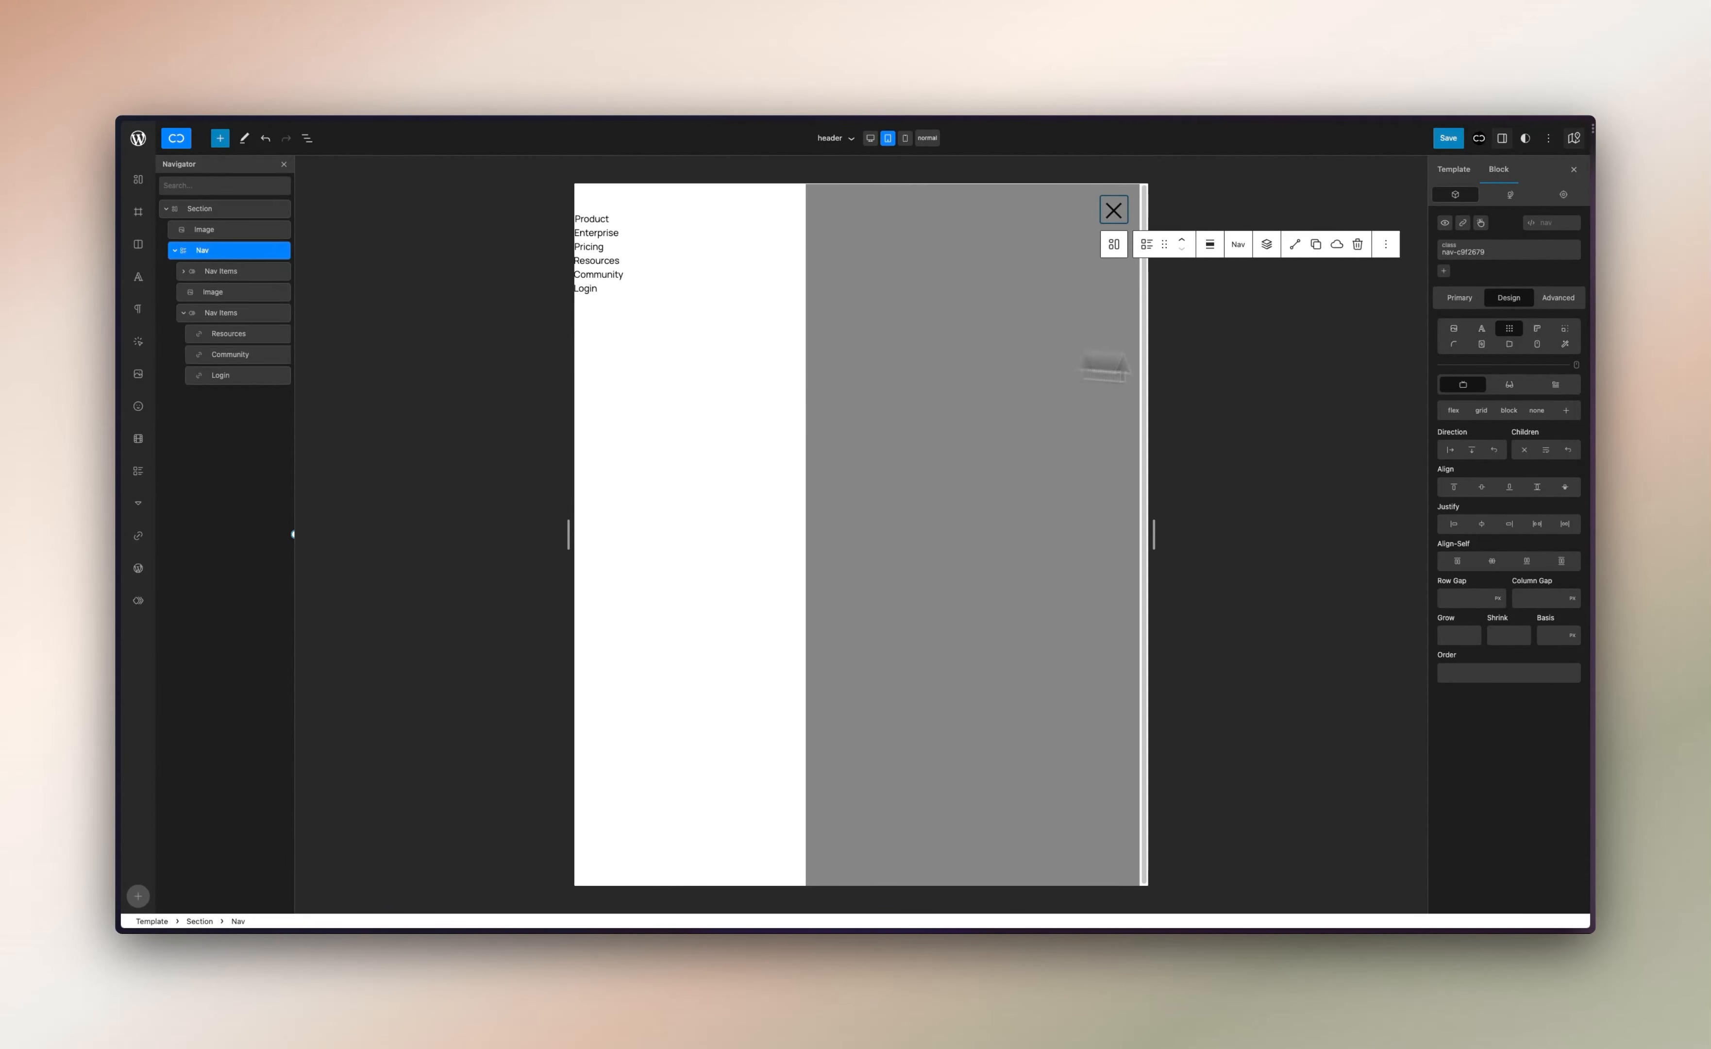
Set the Nav's Modal padding to 39 px on all sides for tablet and finish editing the Modal style
{"action": "left_click", "coordinate": [1460, 301]}
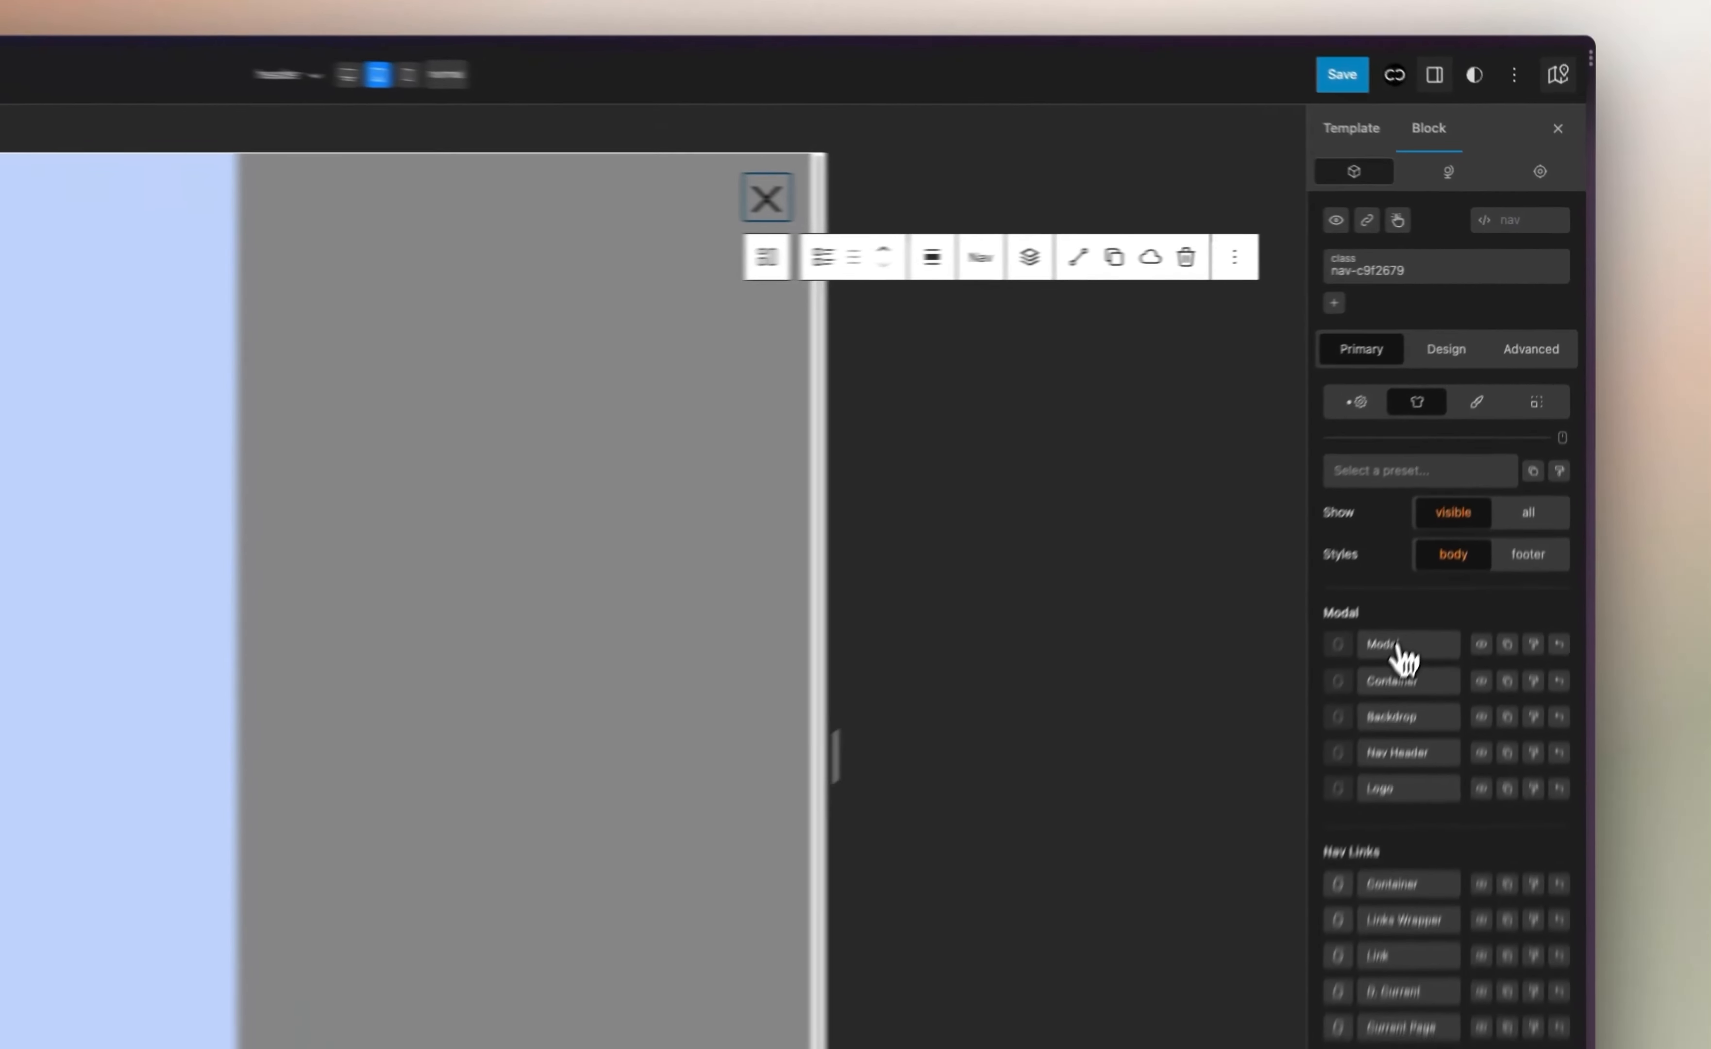
{"action": "left_click", "coordinate": [1482, 470]}
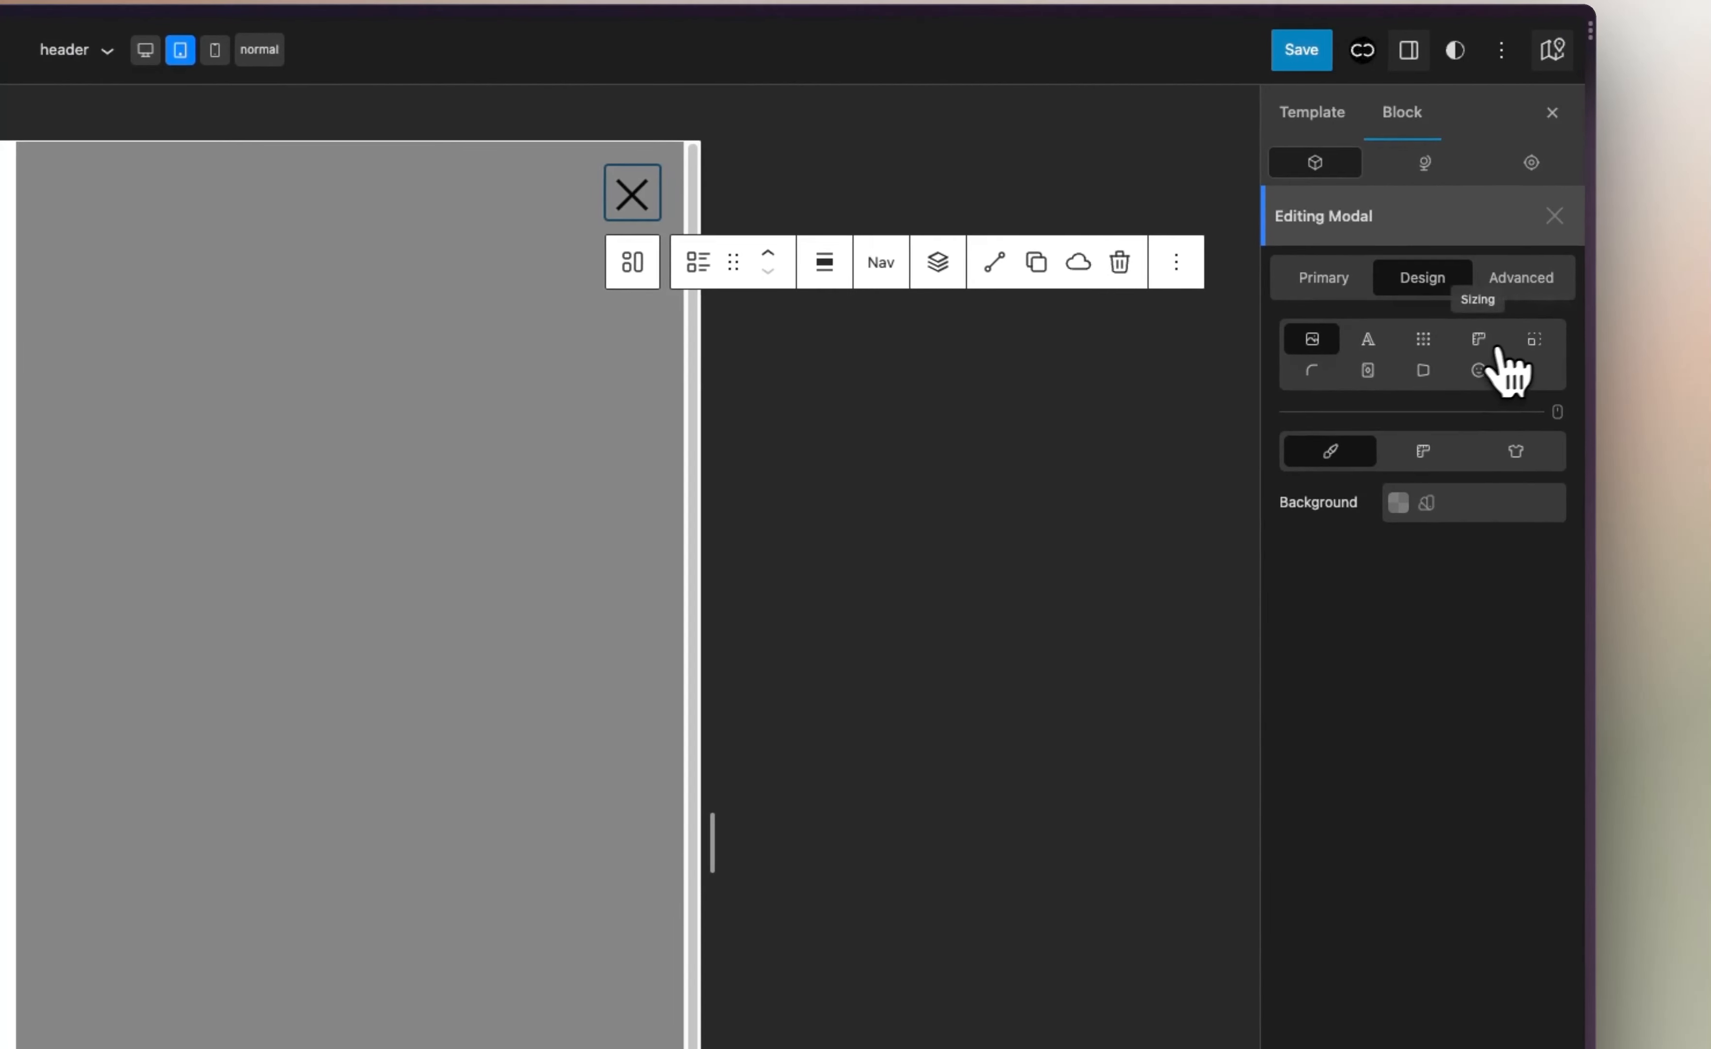
{"action": "left_click", "coordinate": [1536, 344]}
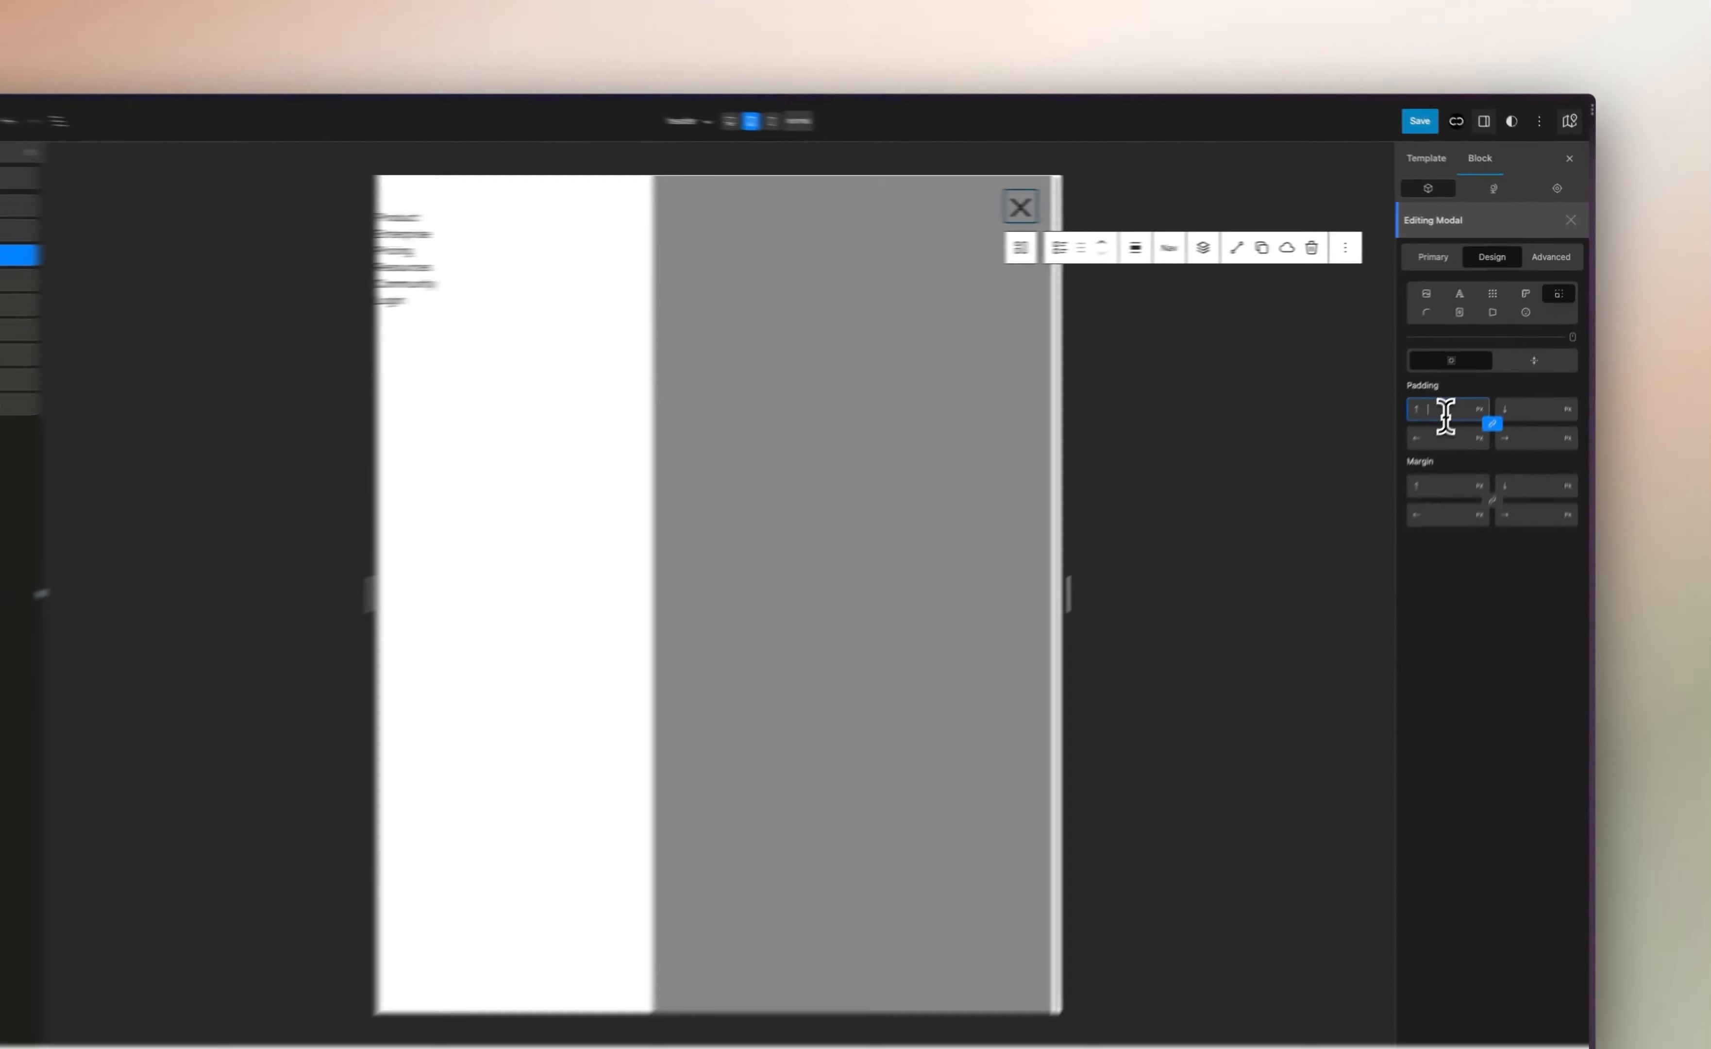
{"action": "type", "text": "39"}
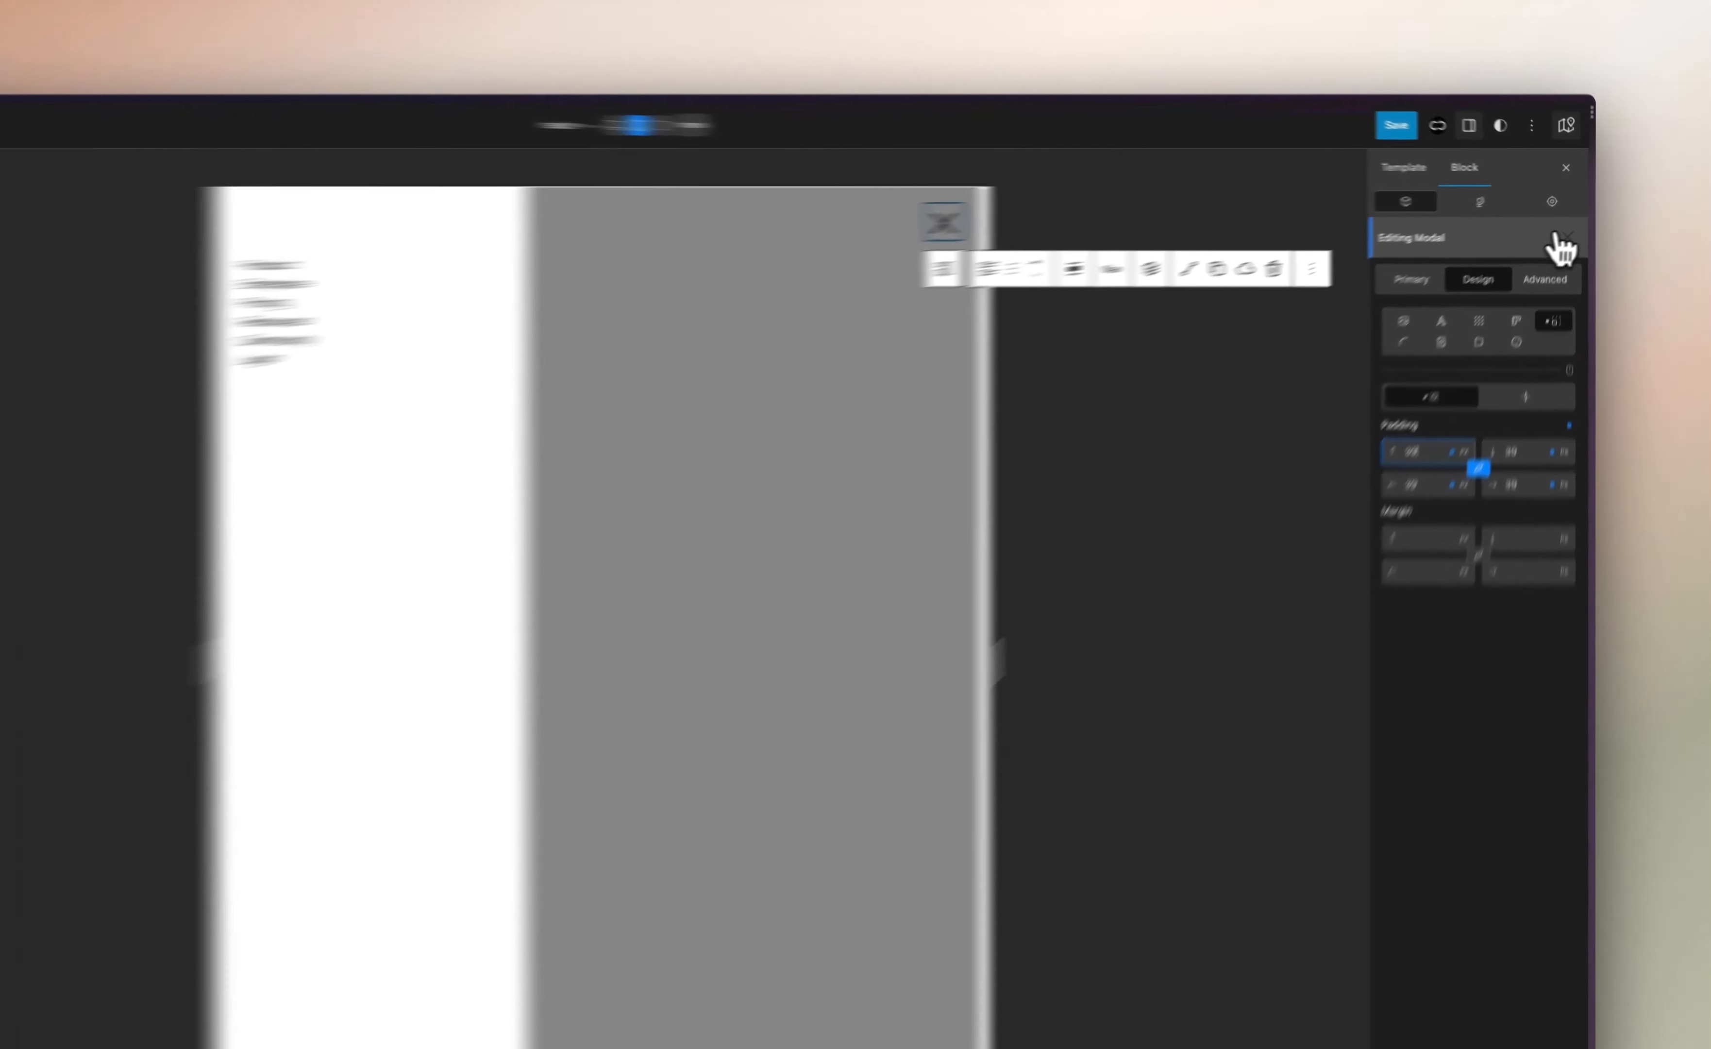
{"action": "left_click", "coordinate": [1575, 221]}
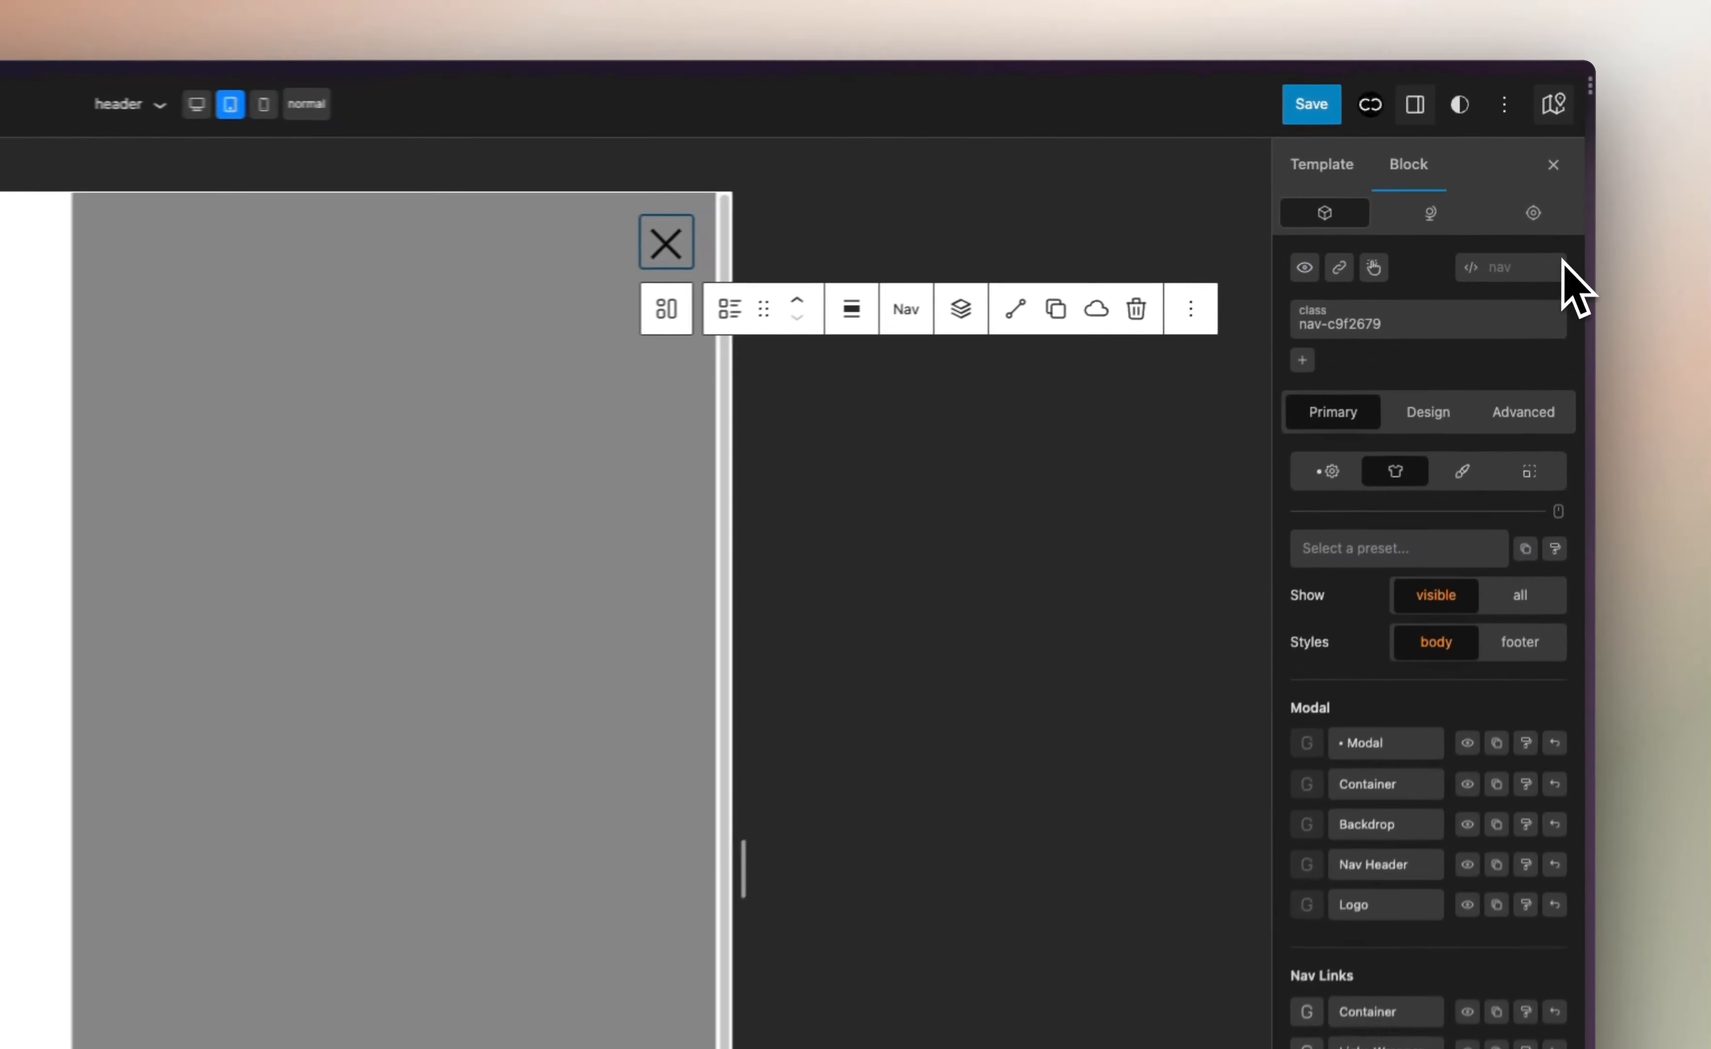
Examine the Nav's dropdown and modal settings, including the dropdown caret and icon options and the modal logo and trigger icon options
{"action": "left_click", "coordinate": [1321, 483]}
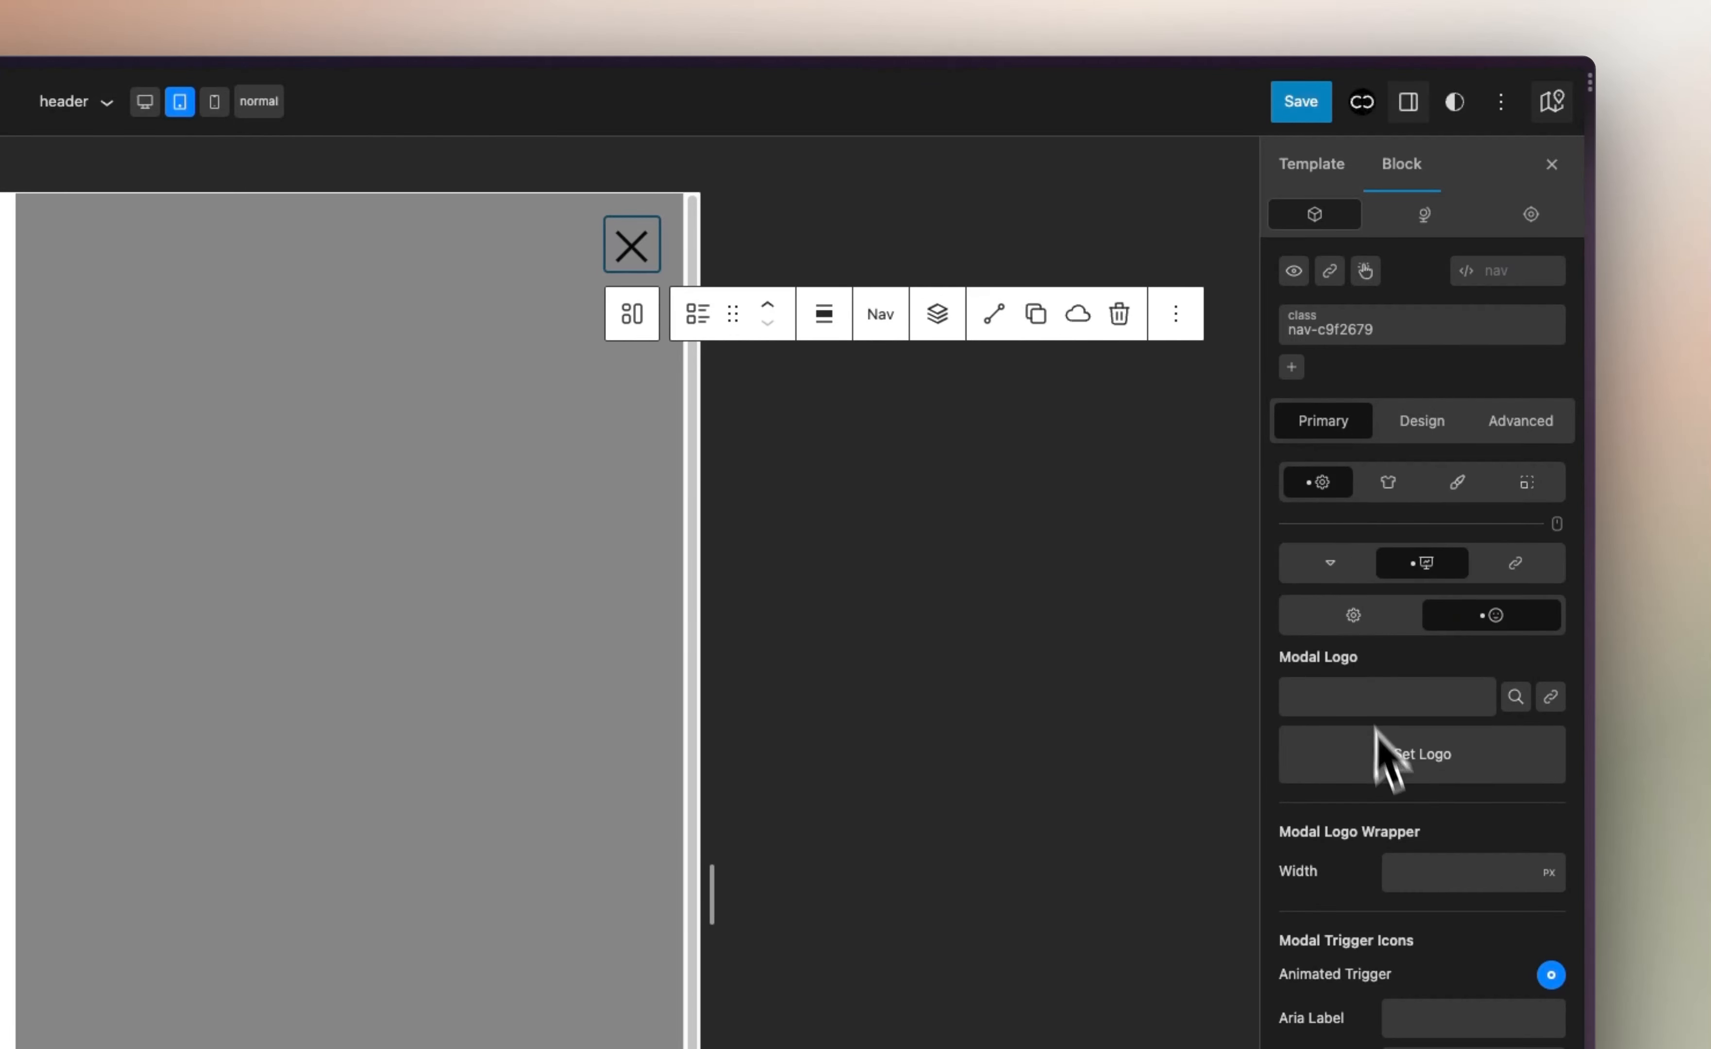
{"action": "left_click", "coordinate": [1336, 564]}
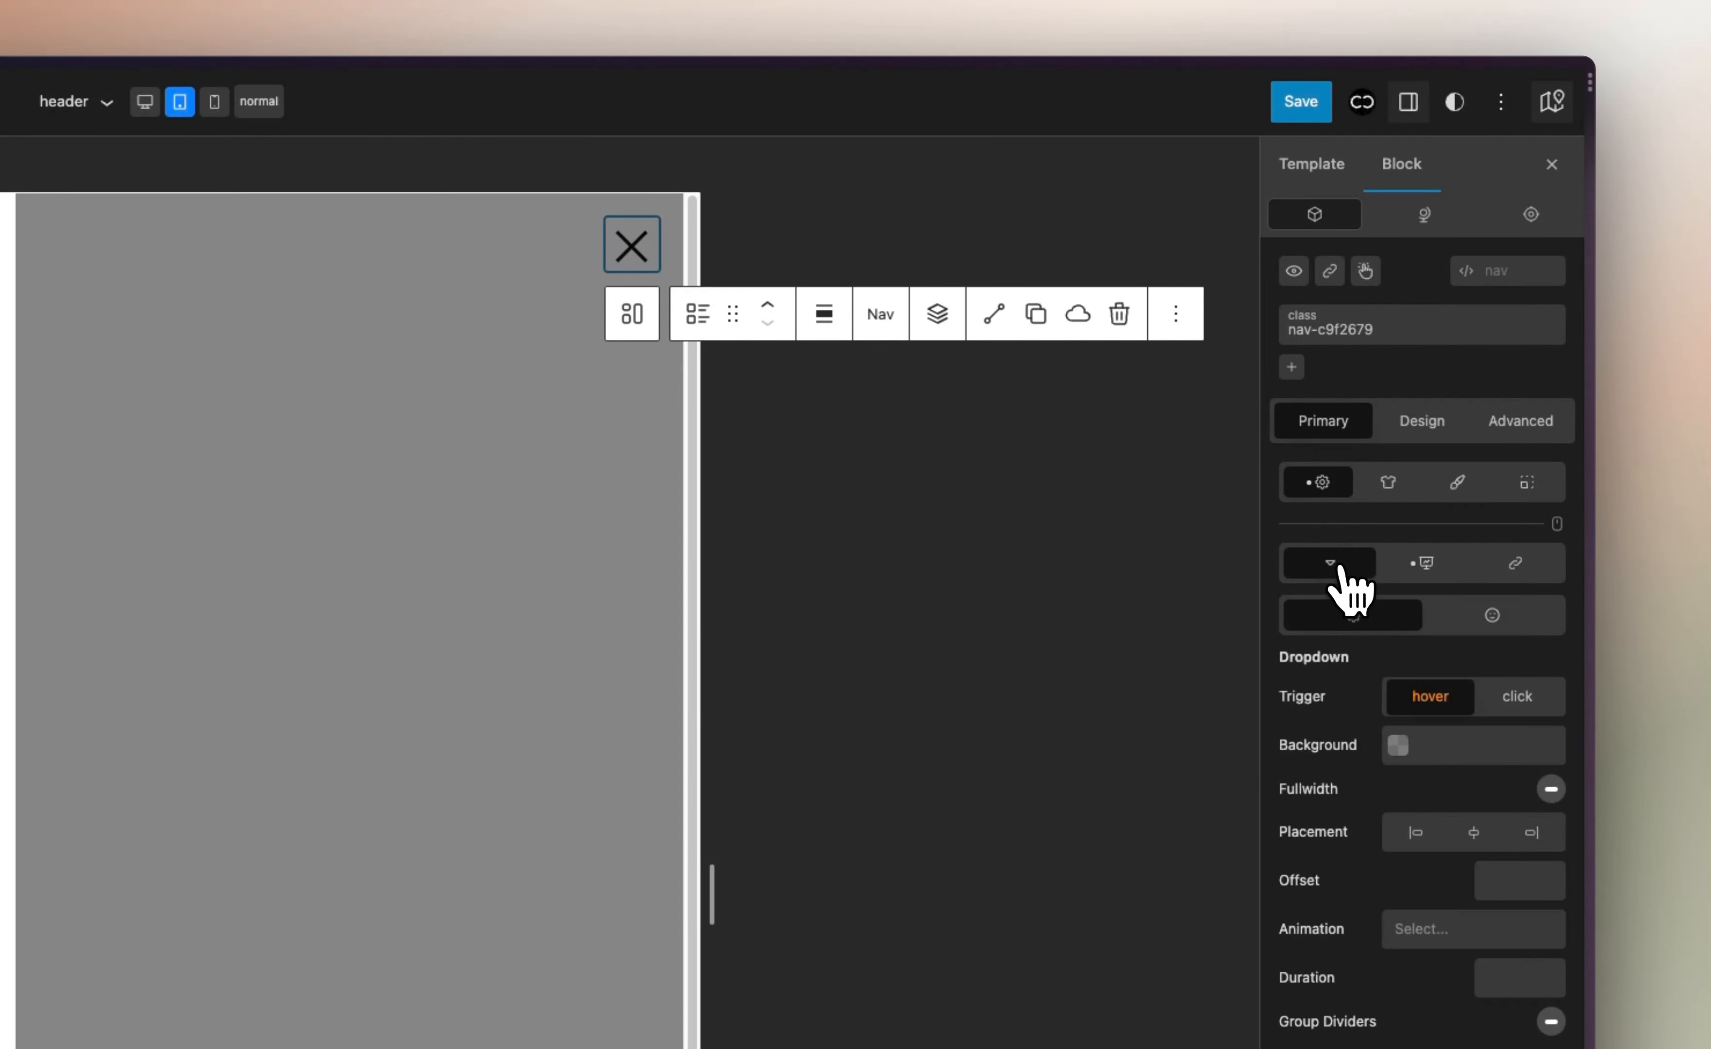
{"action": "left_click", "coordinate": [1511, 624]}
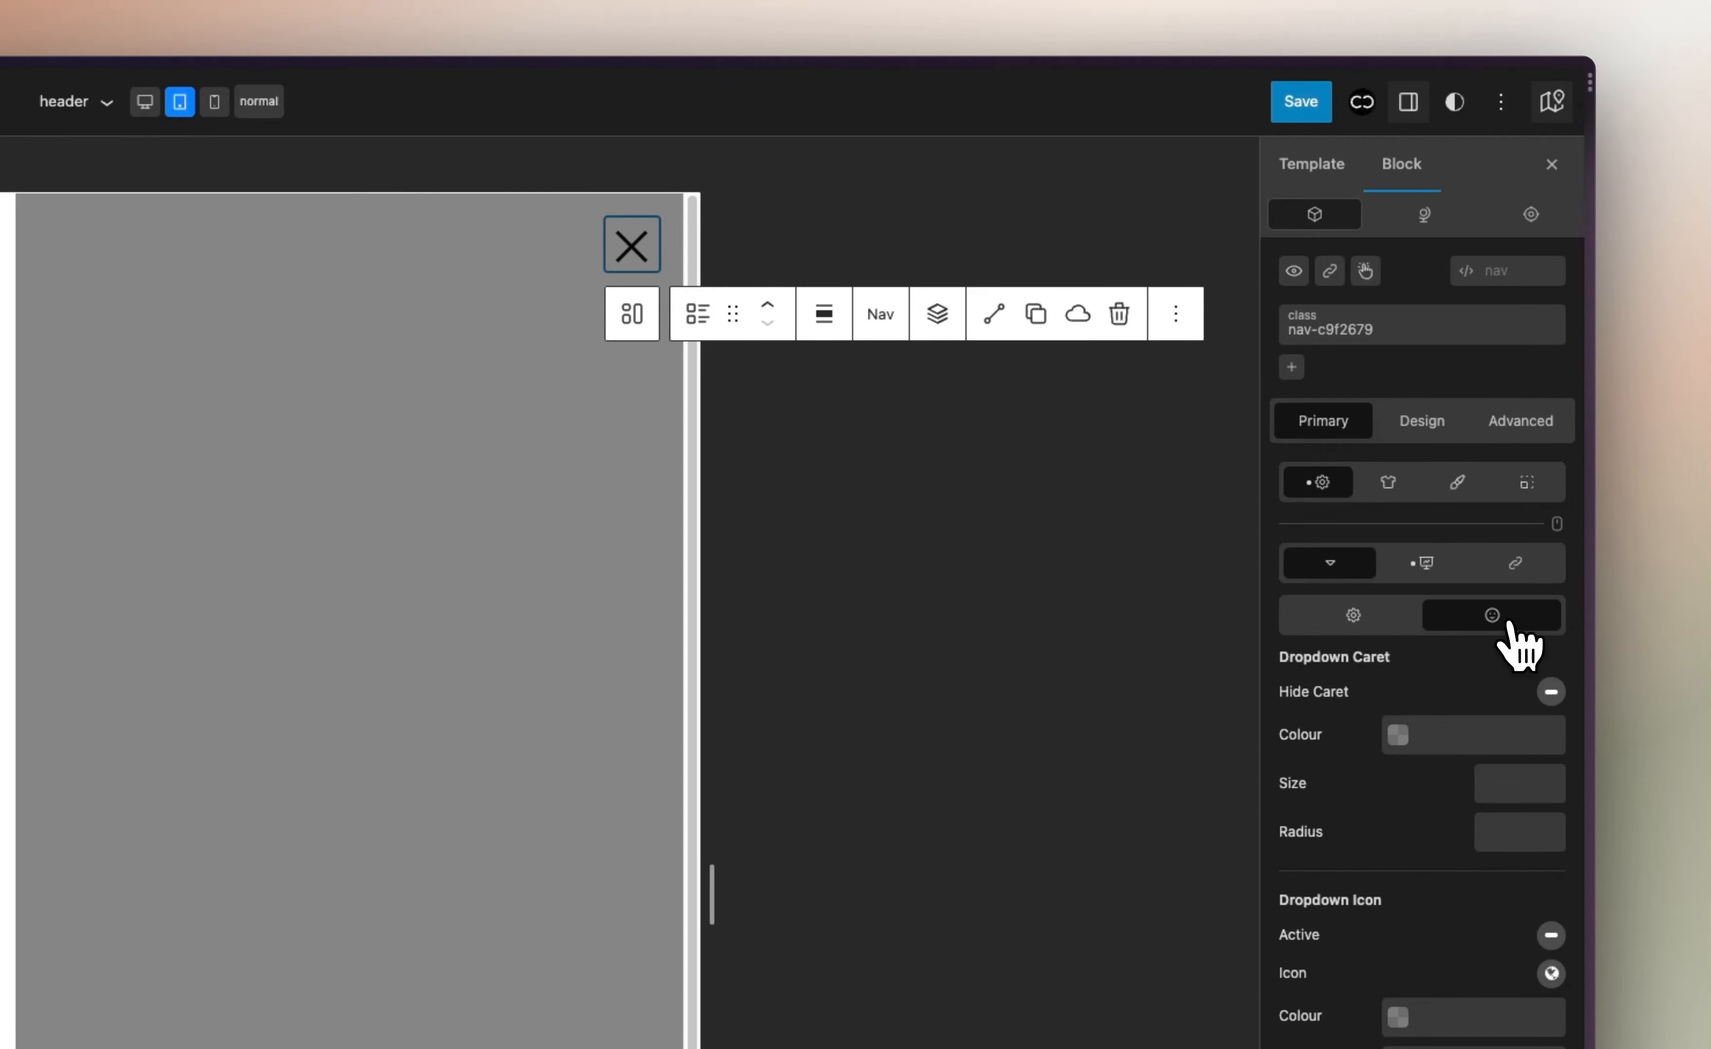
{"action": "left_click", "coordinate": [1415, 612]}
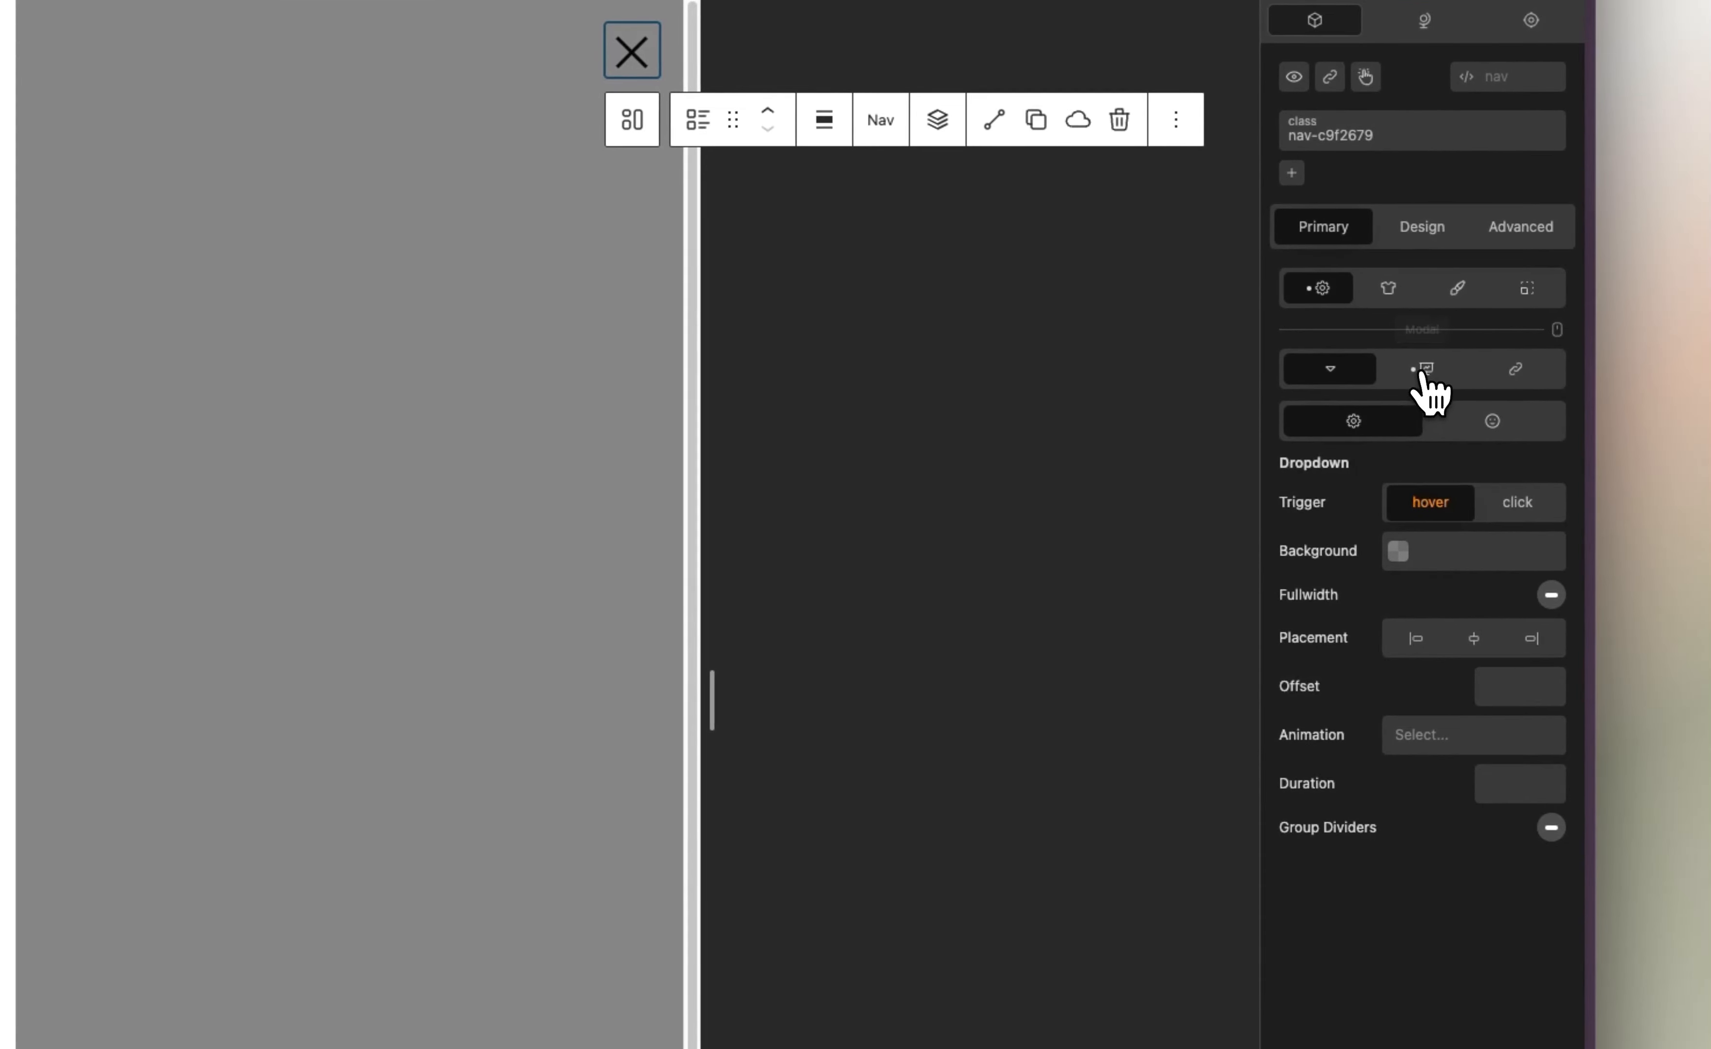
{"action": "left_click", "coordinate": [1422, 370]}
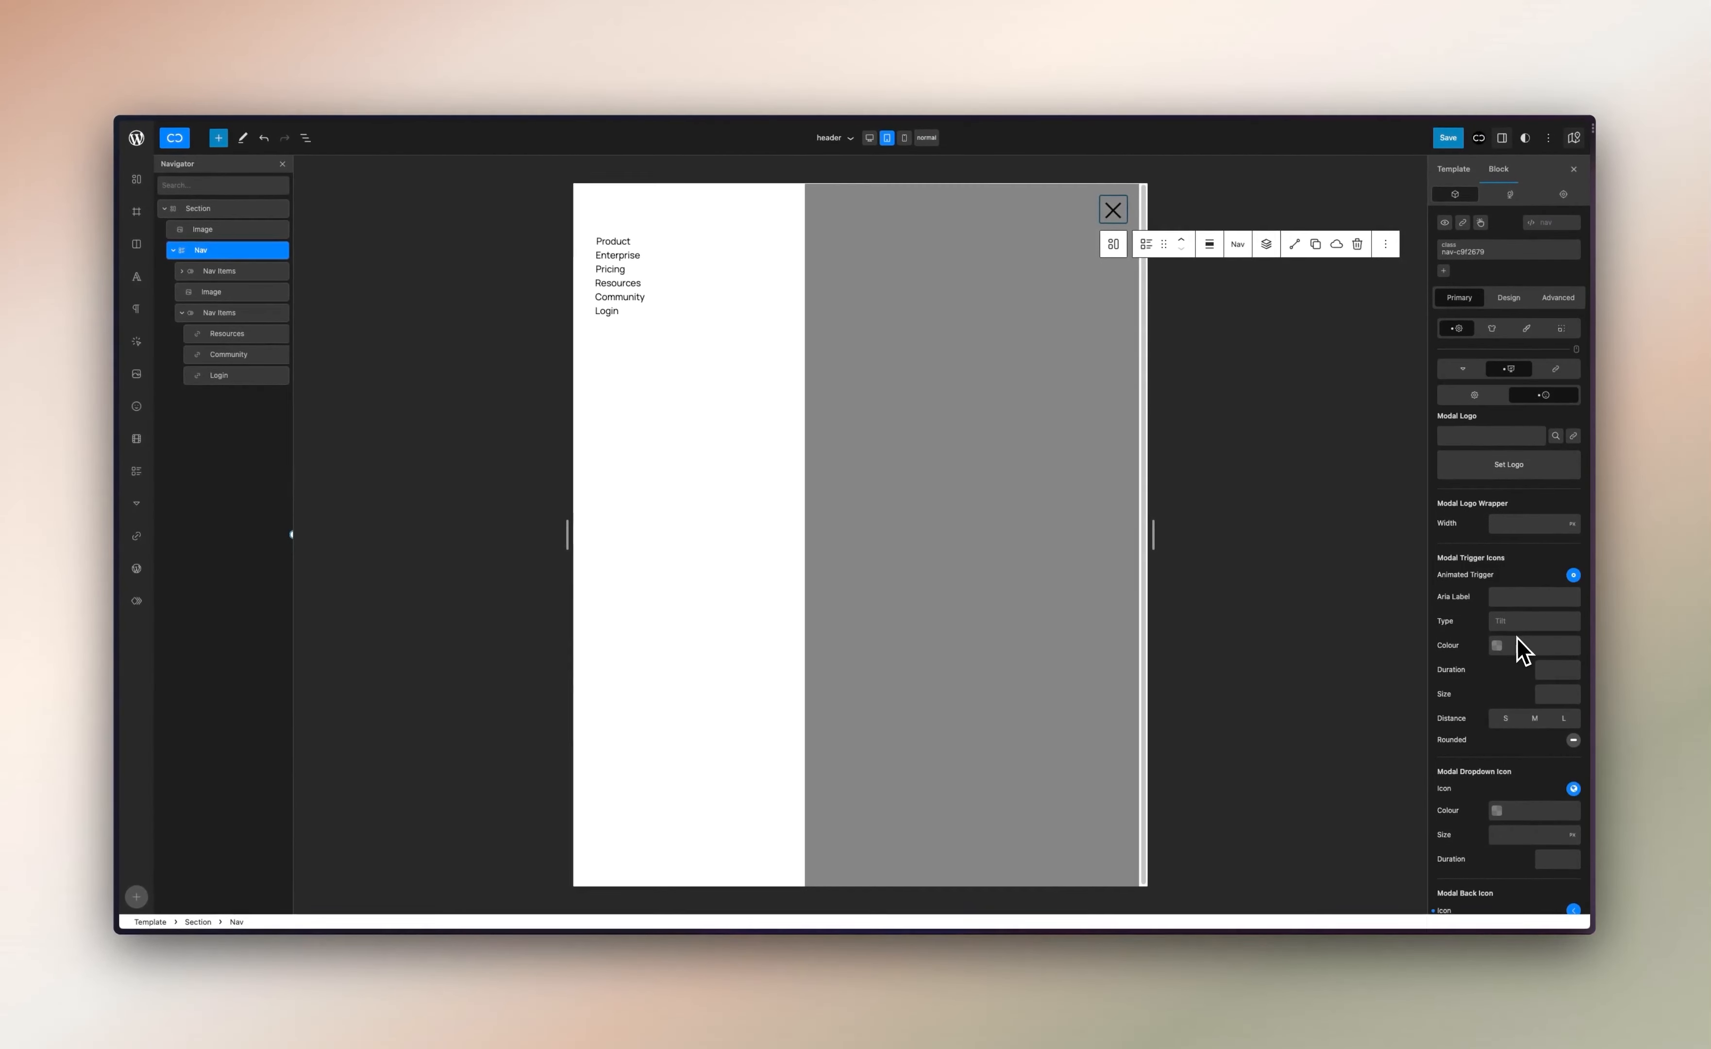
{"action": "scroll", "coordinate": [1518, 637], "scroll_direction": "down", "scroll_amount": 3}
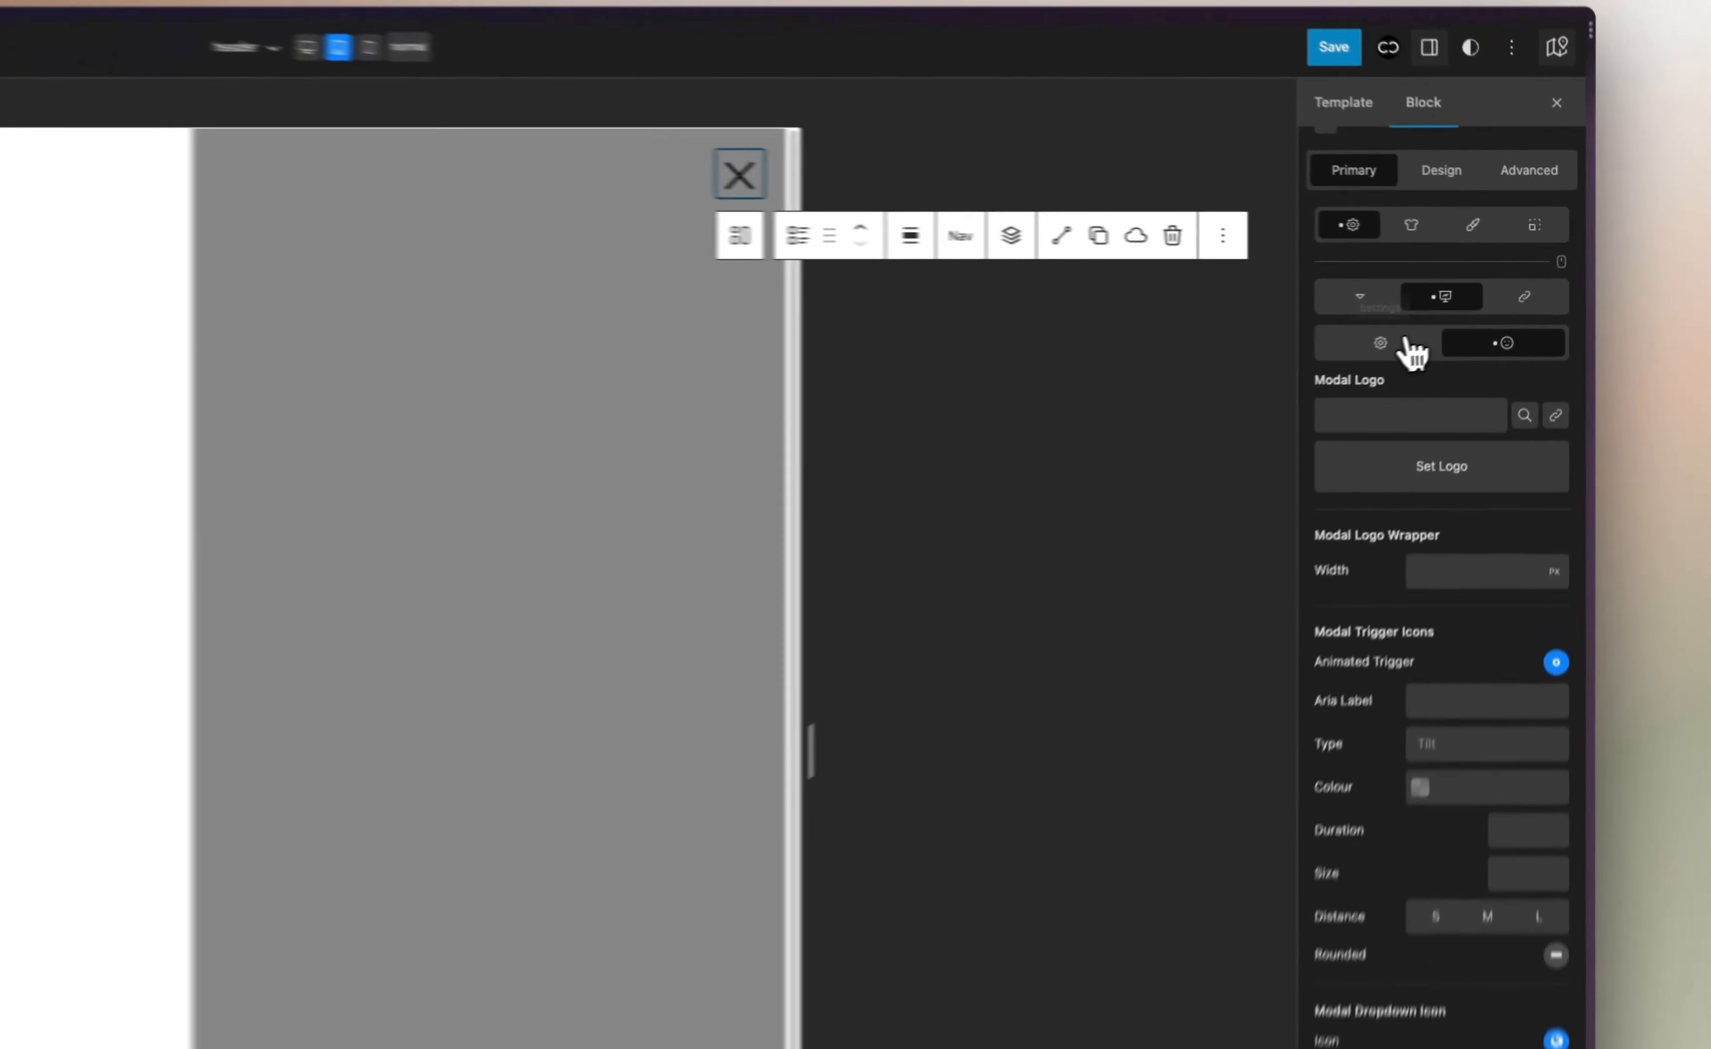
Try the fullscreen Modal type on the Nav, preview the menu closed and opened, and set the type back to off-canvas
{"action": "left_click", "coordinate": [1486, 305]}
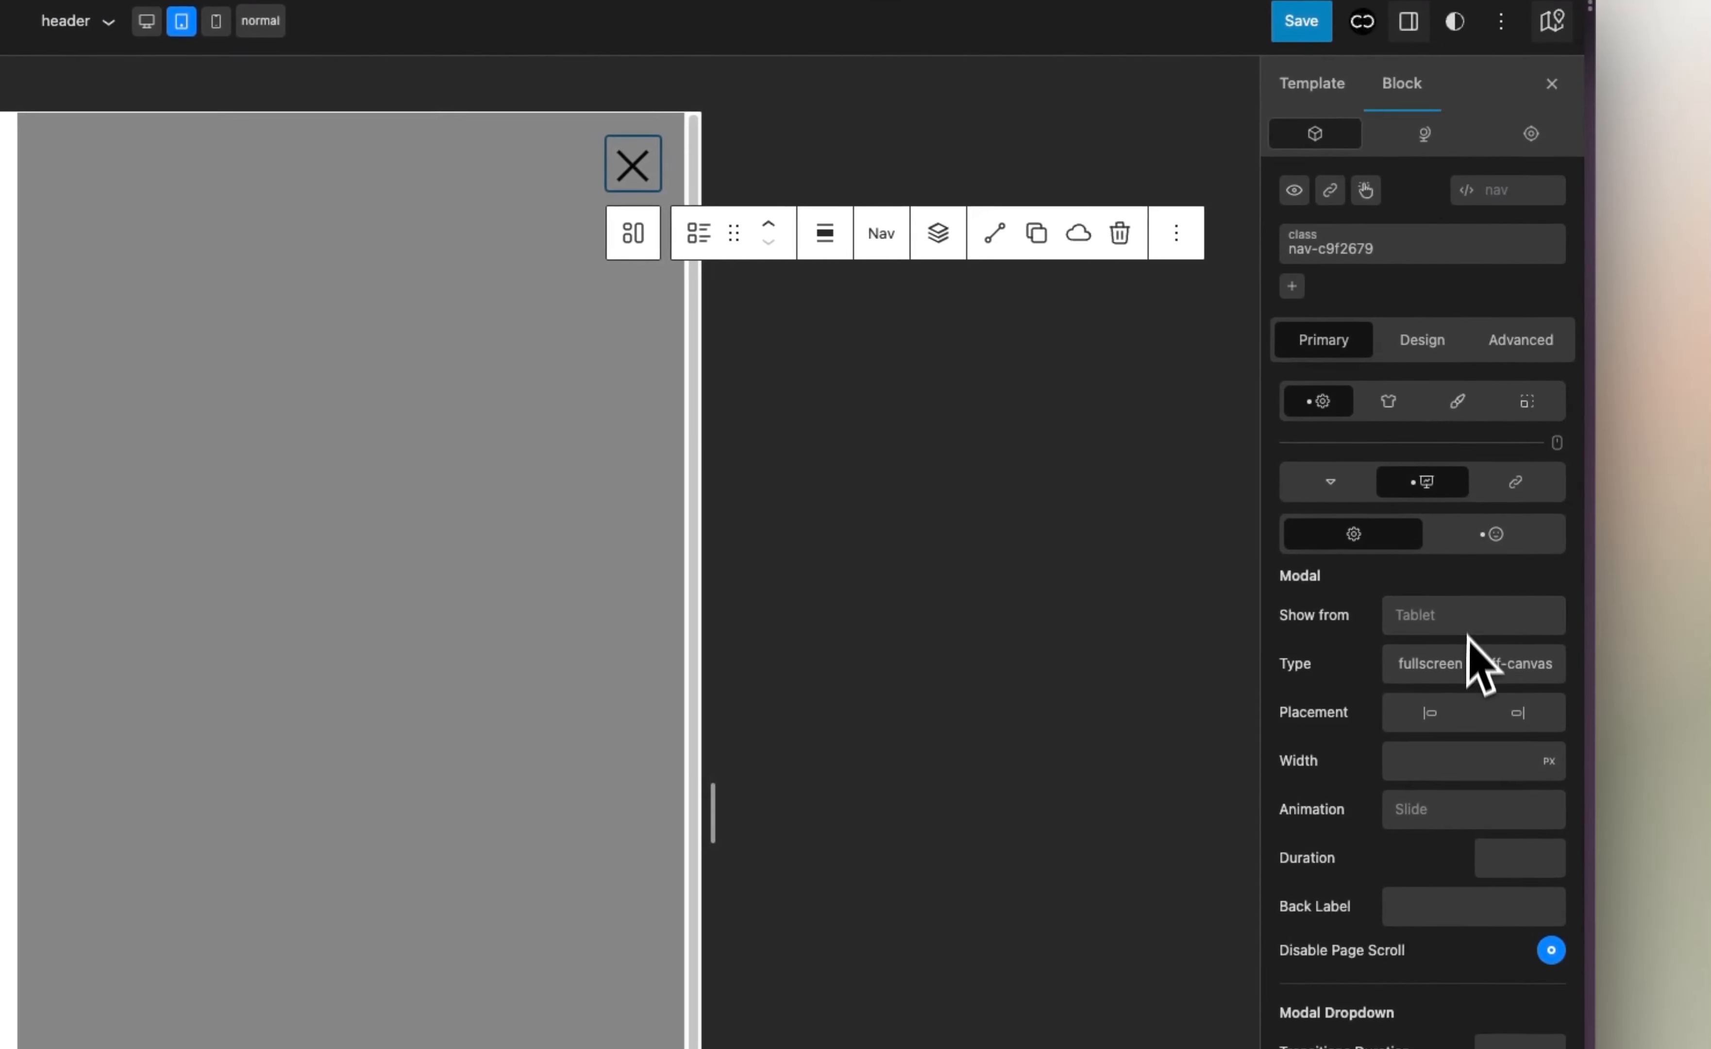
{"action": "left_click", "coordinate": [1415, 667]}
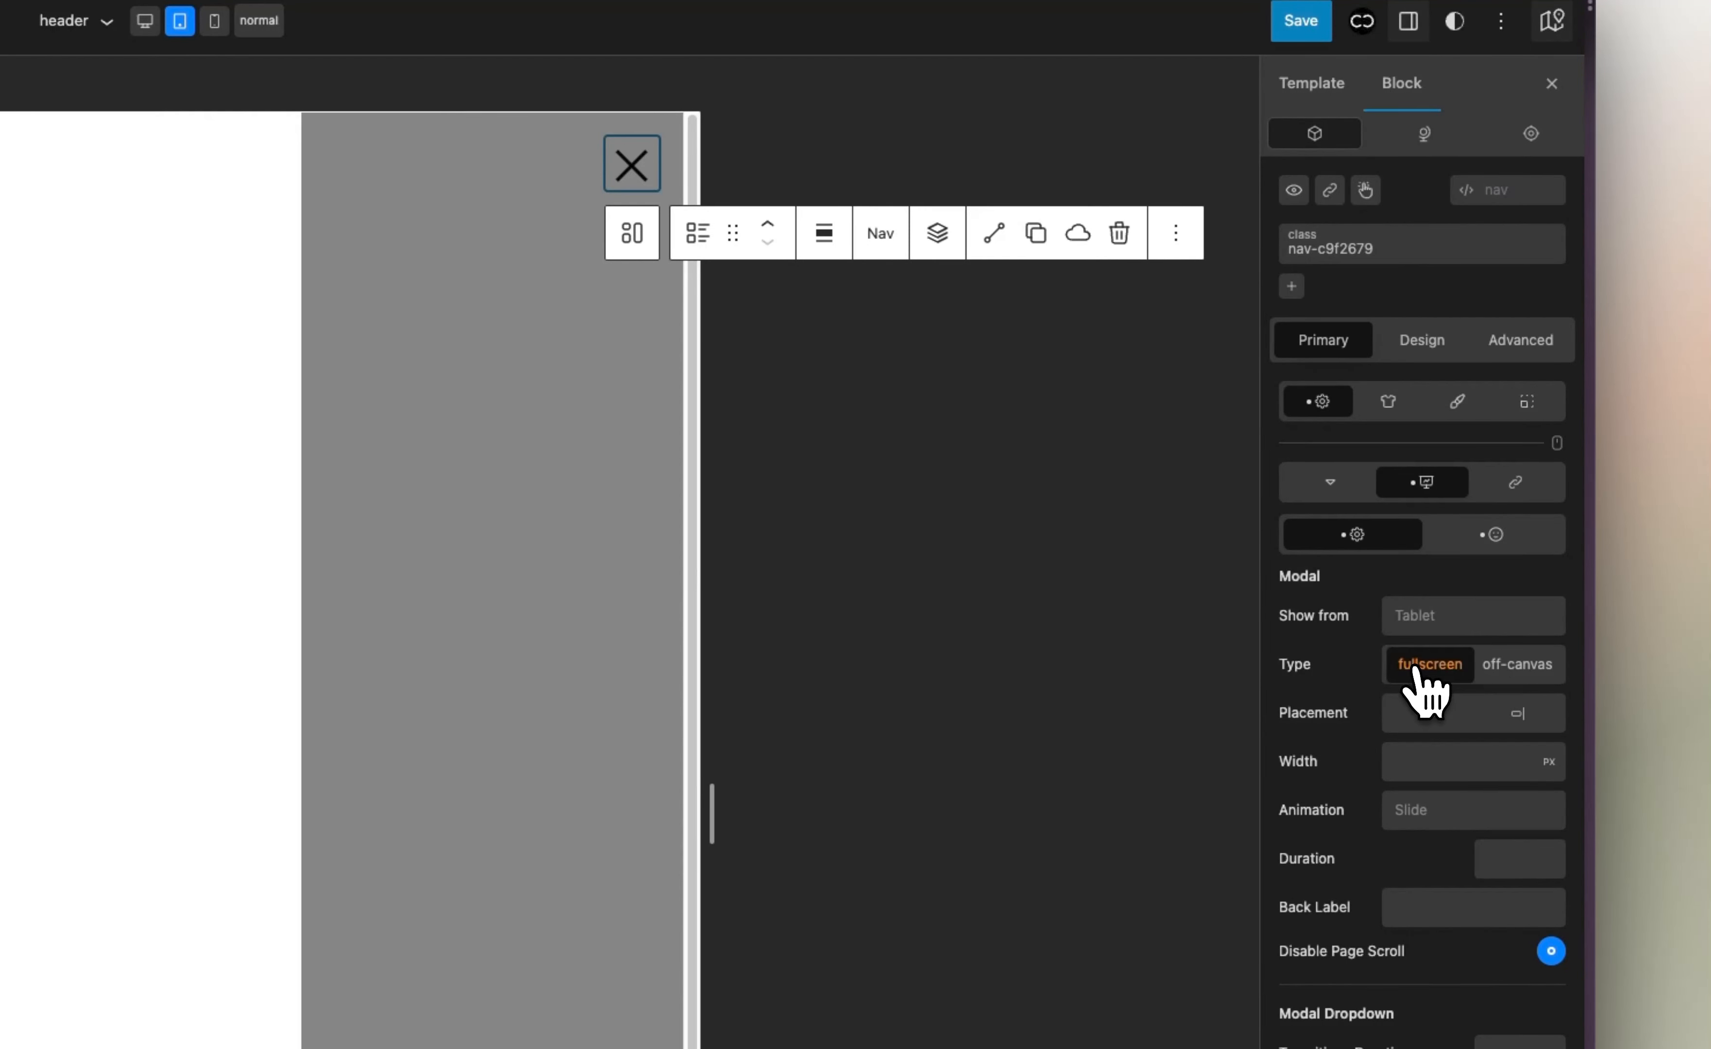
{"action": "left_click", "coordinate": [635, 163]}
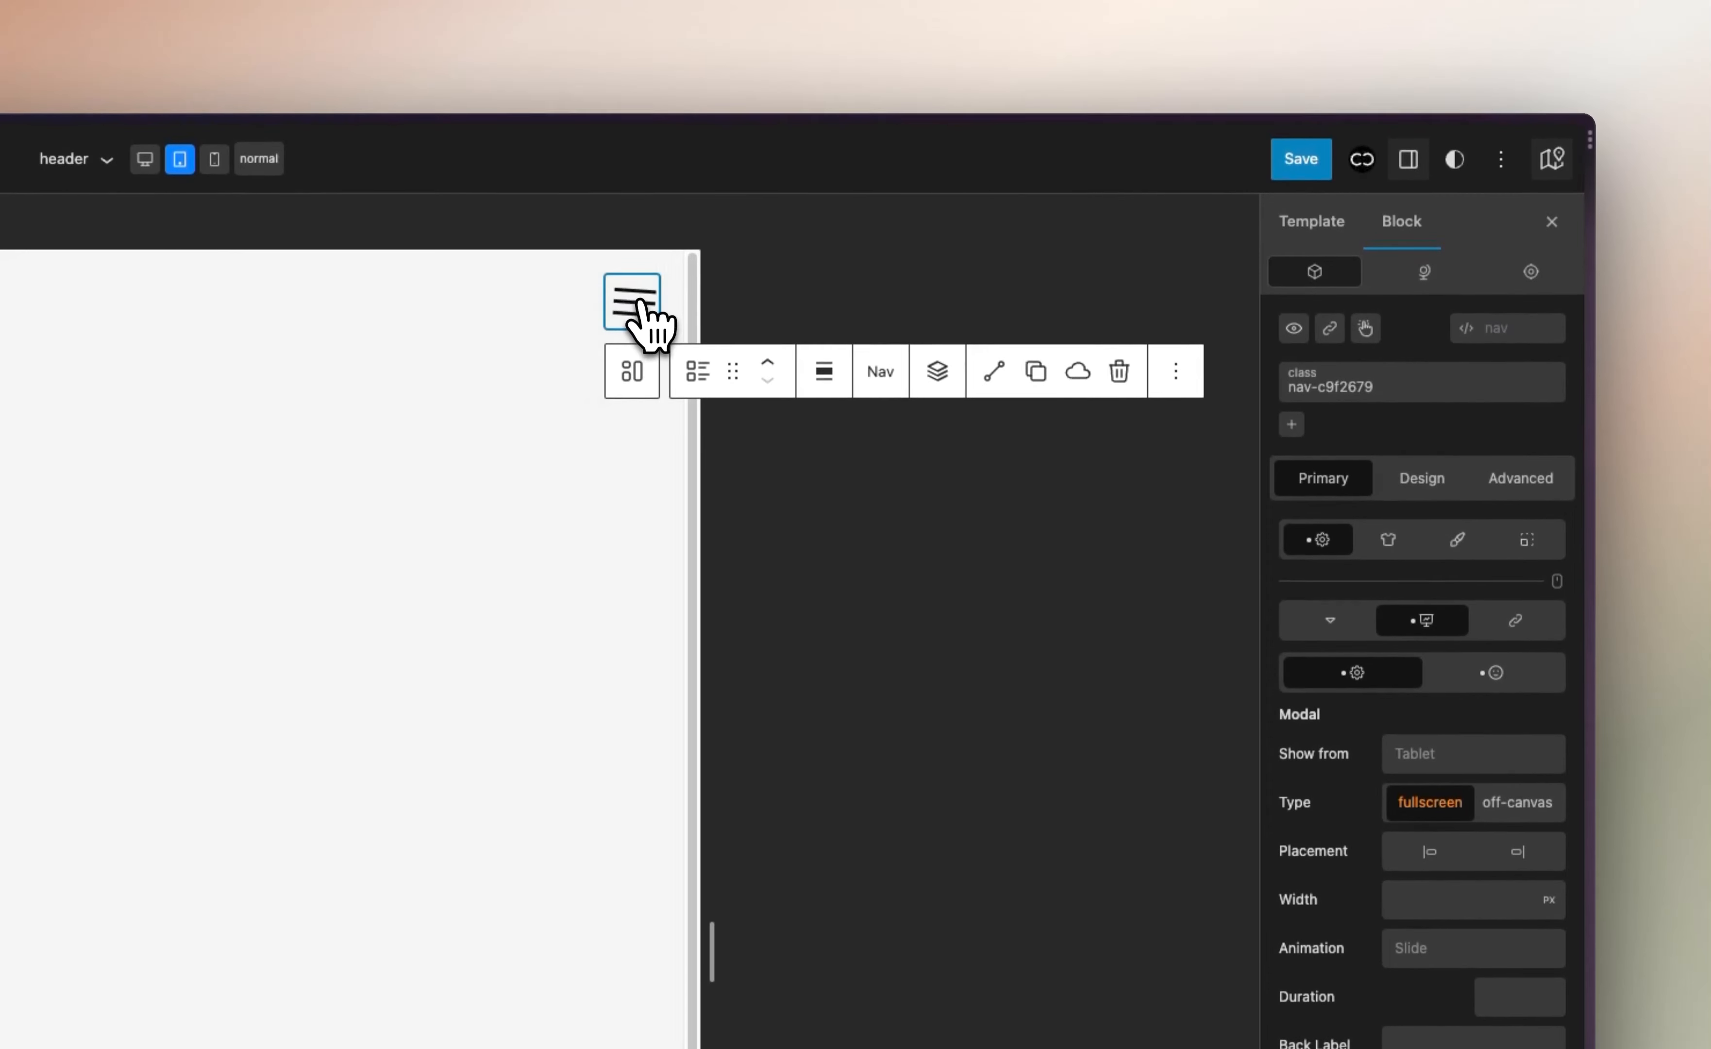
{"action": "left_click", "coordinate": [640, 302]}
{"action": "left_click", "coordinate": [640, 304]}
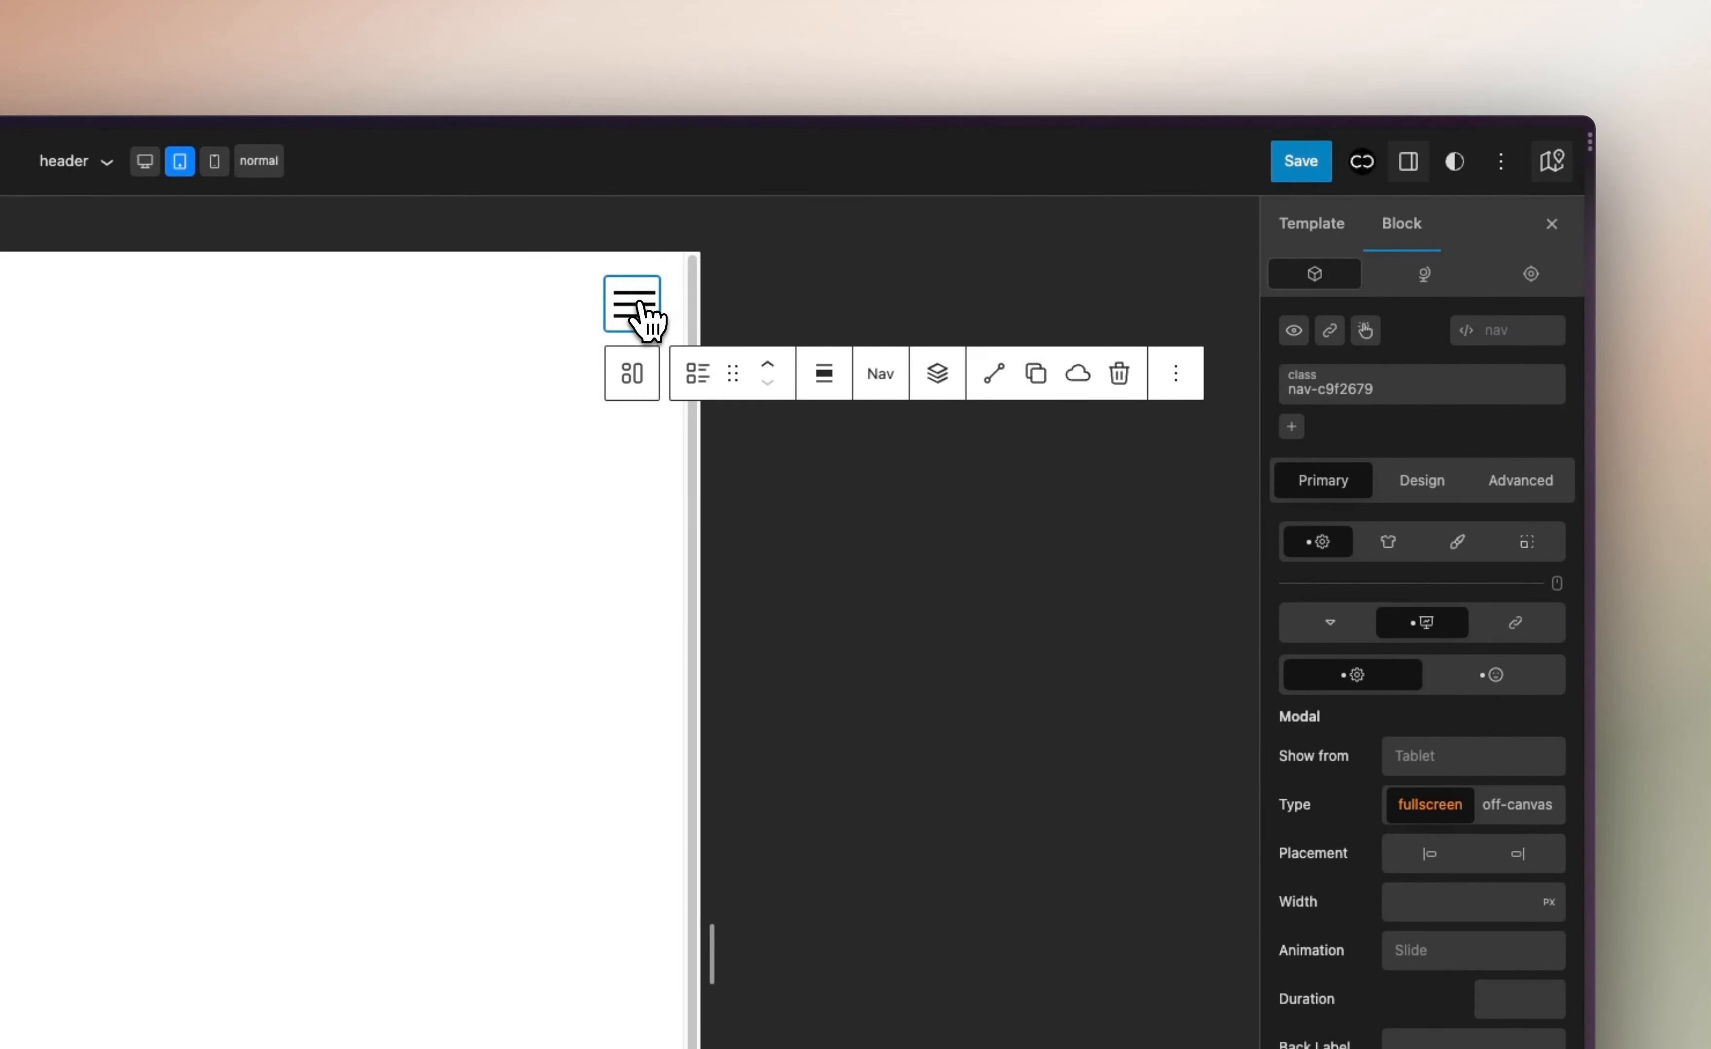
{"action": "left_click", "coordinate": [642, 304]}
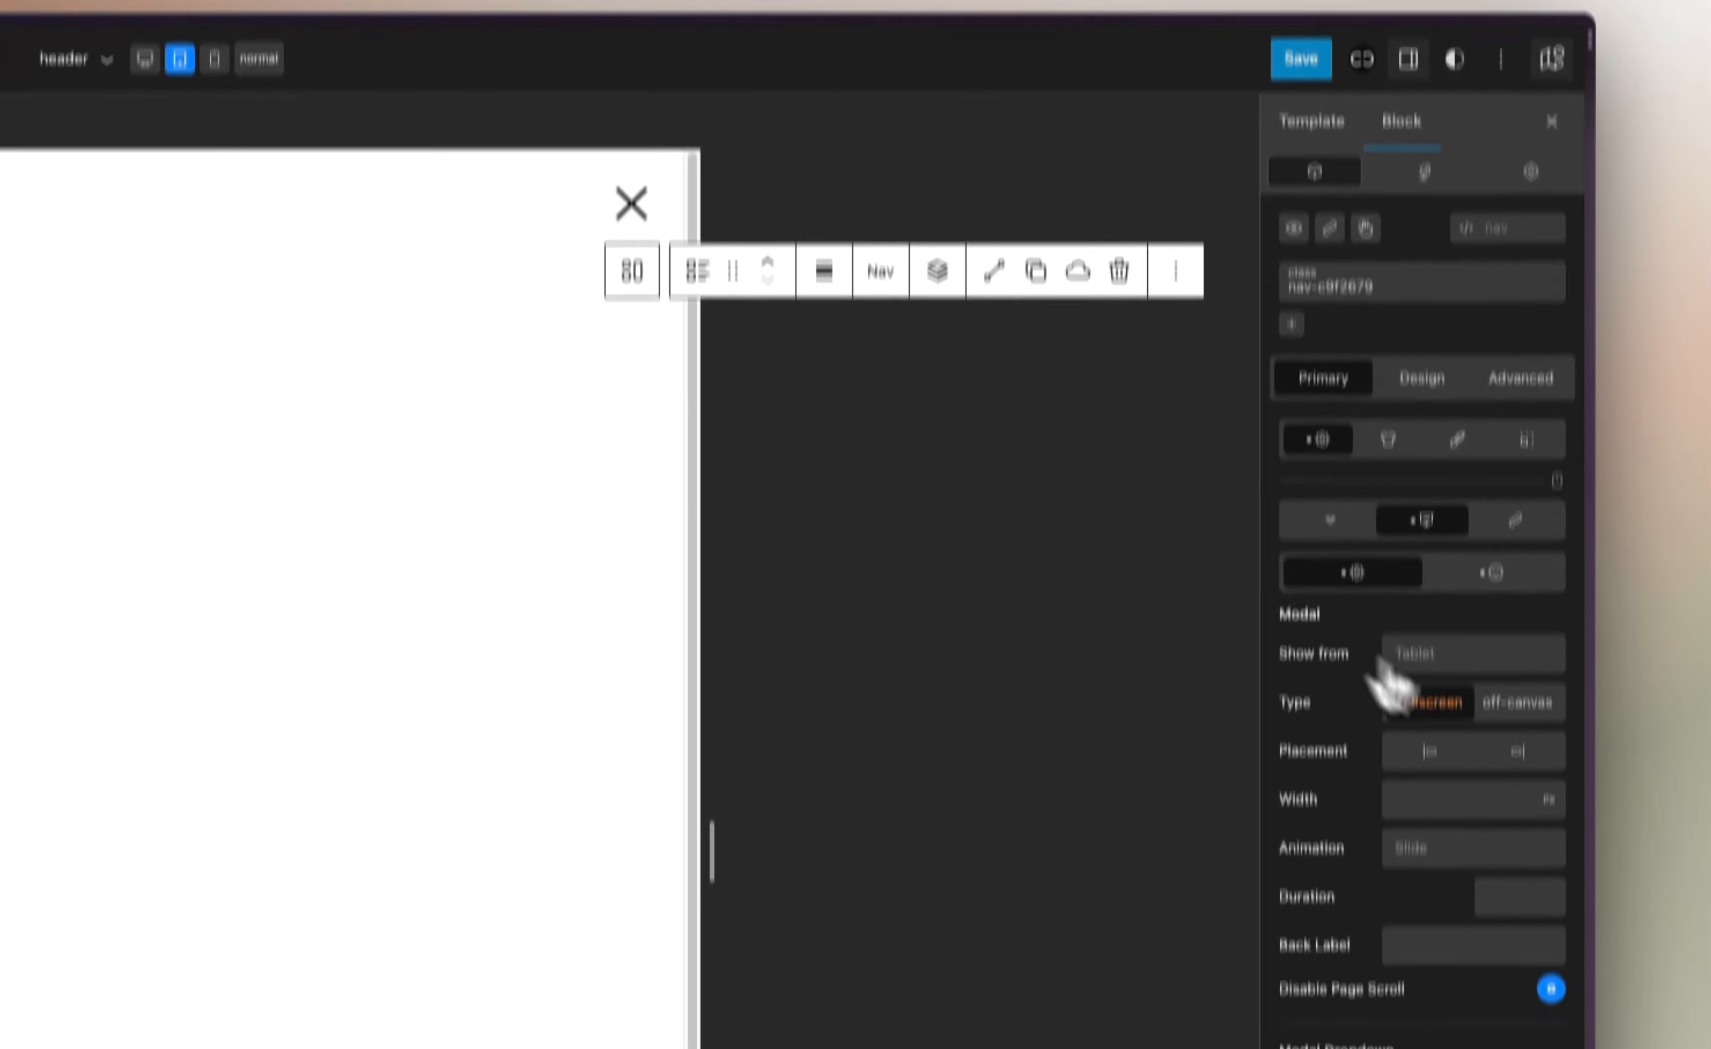
{"action": "left_click", "coordinate": [1518, 804]}
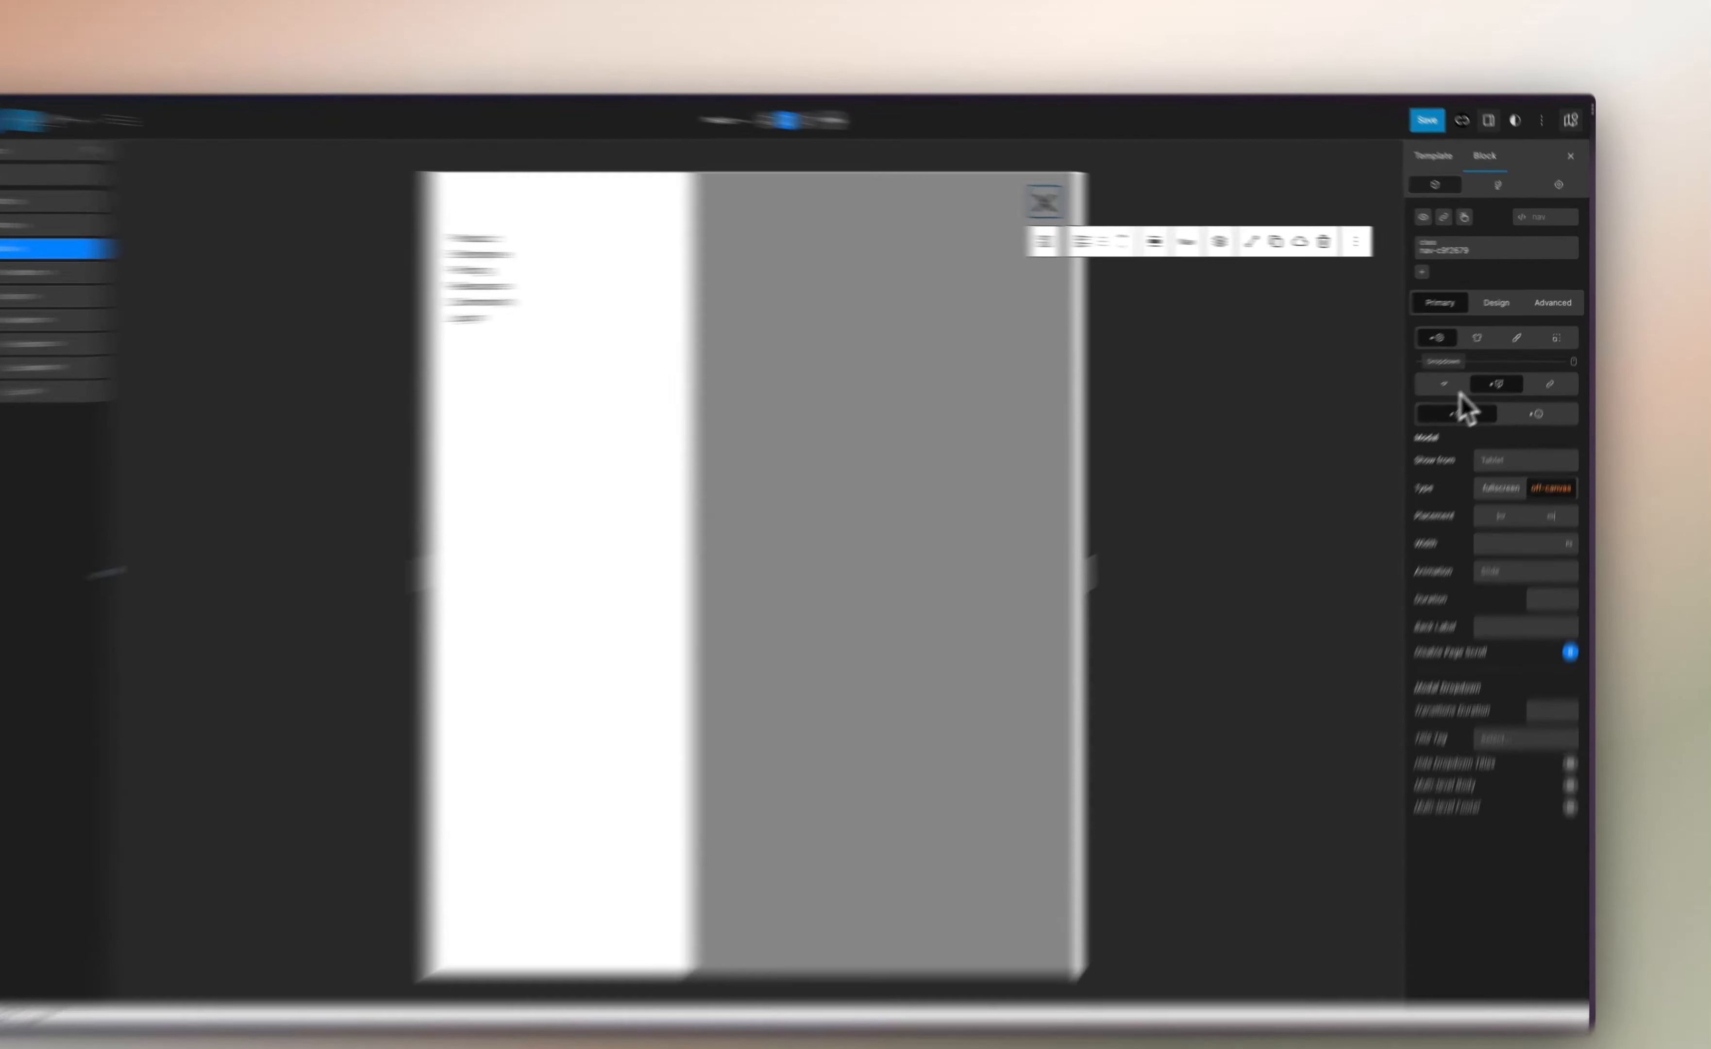
Set the Nav's Modal Logo to the red logo image from the media library
{"action": "left_click", "coordinate": [1540, 395]}
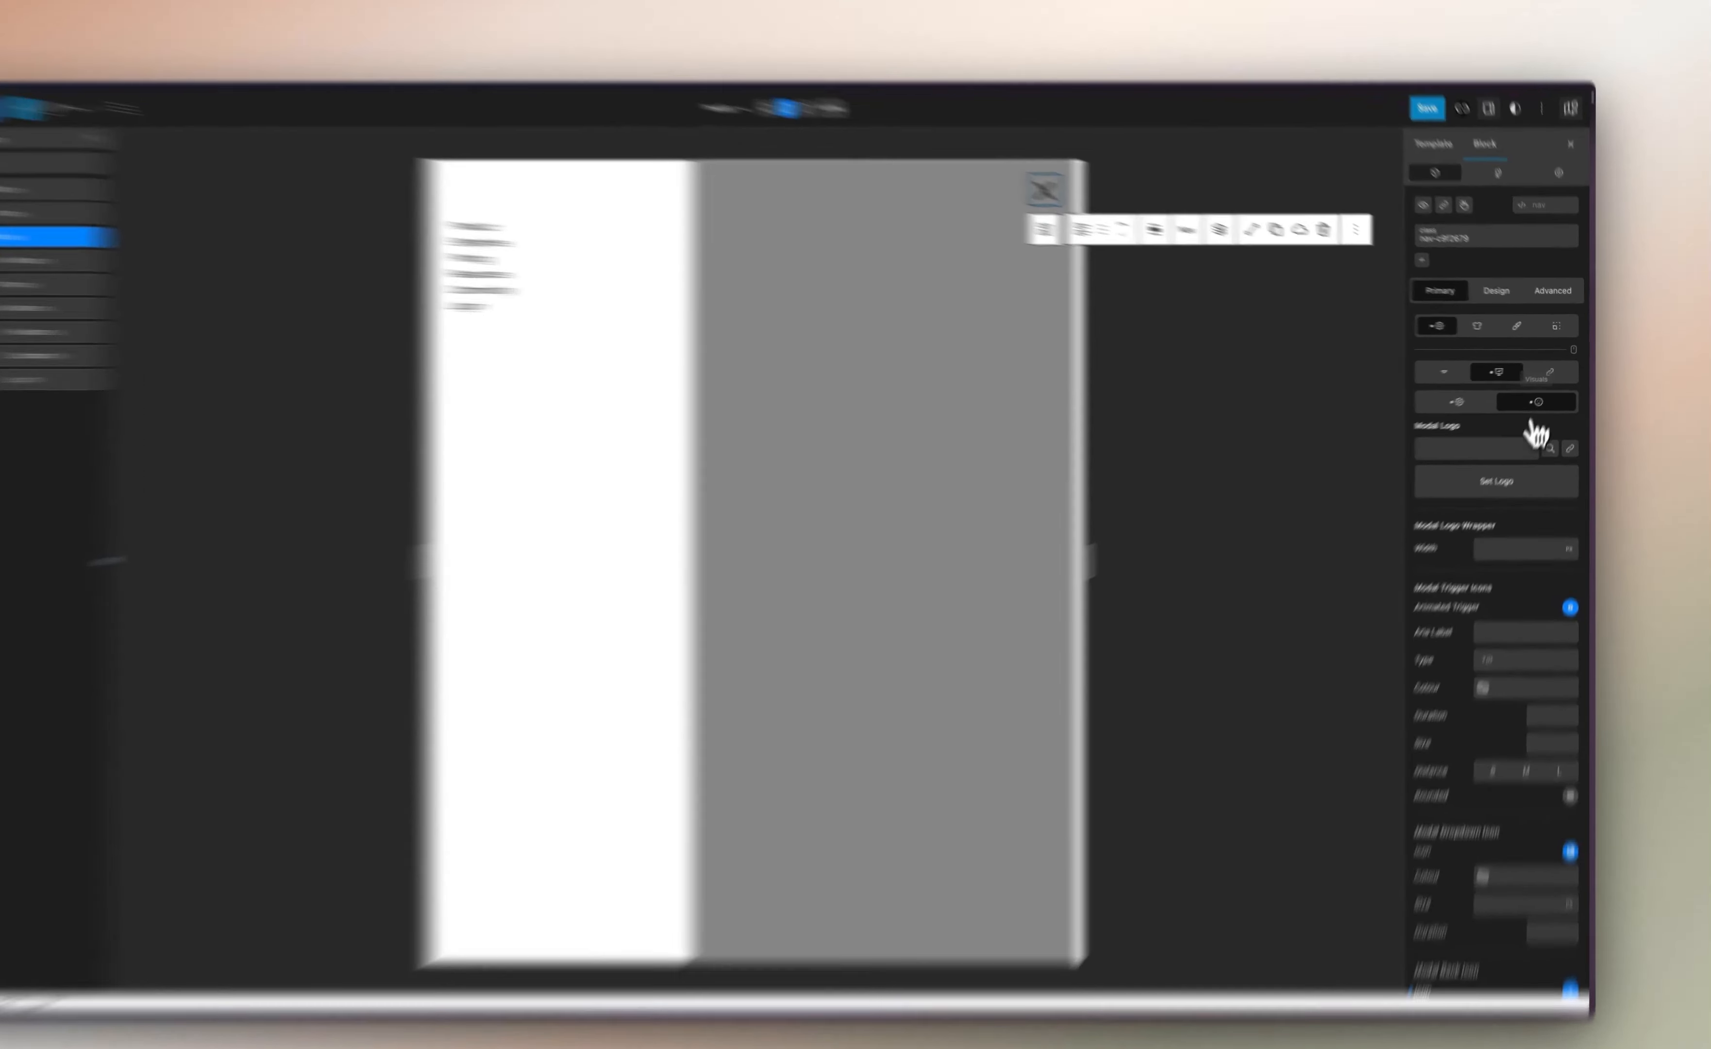
{"action": "left_click", "coordinate": [1521, 461]}
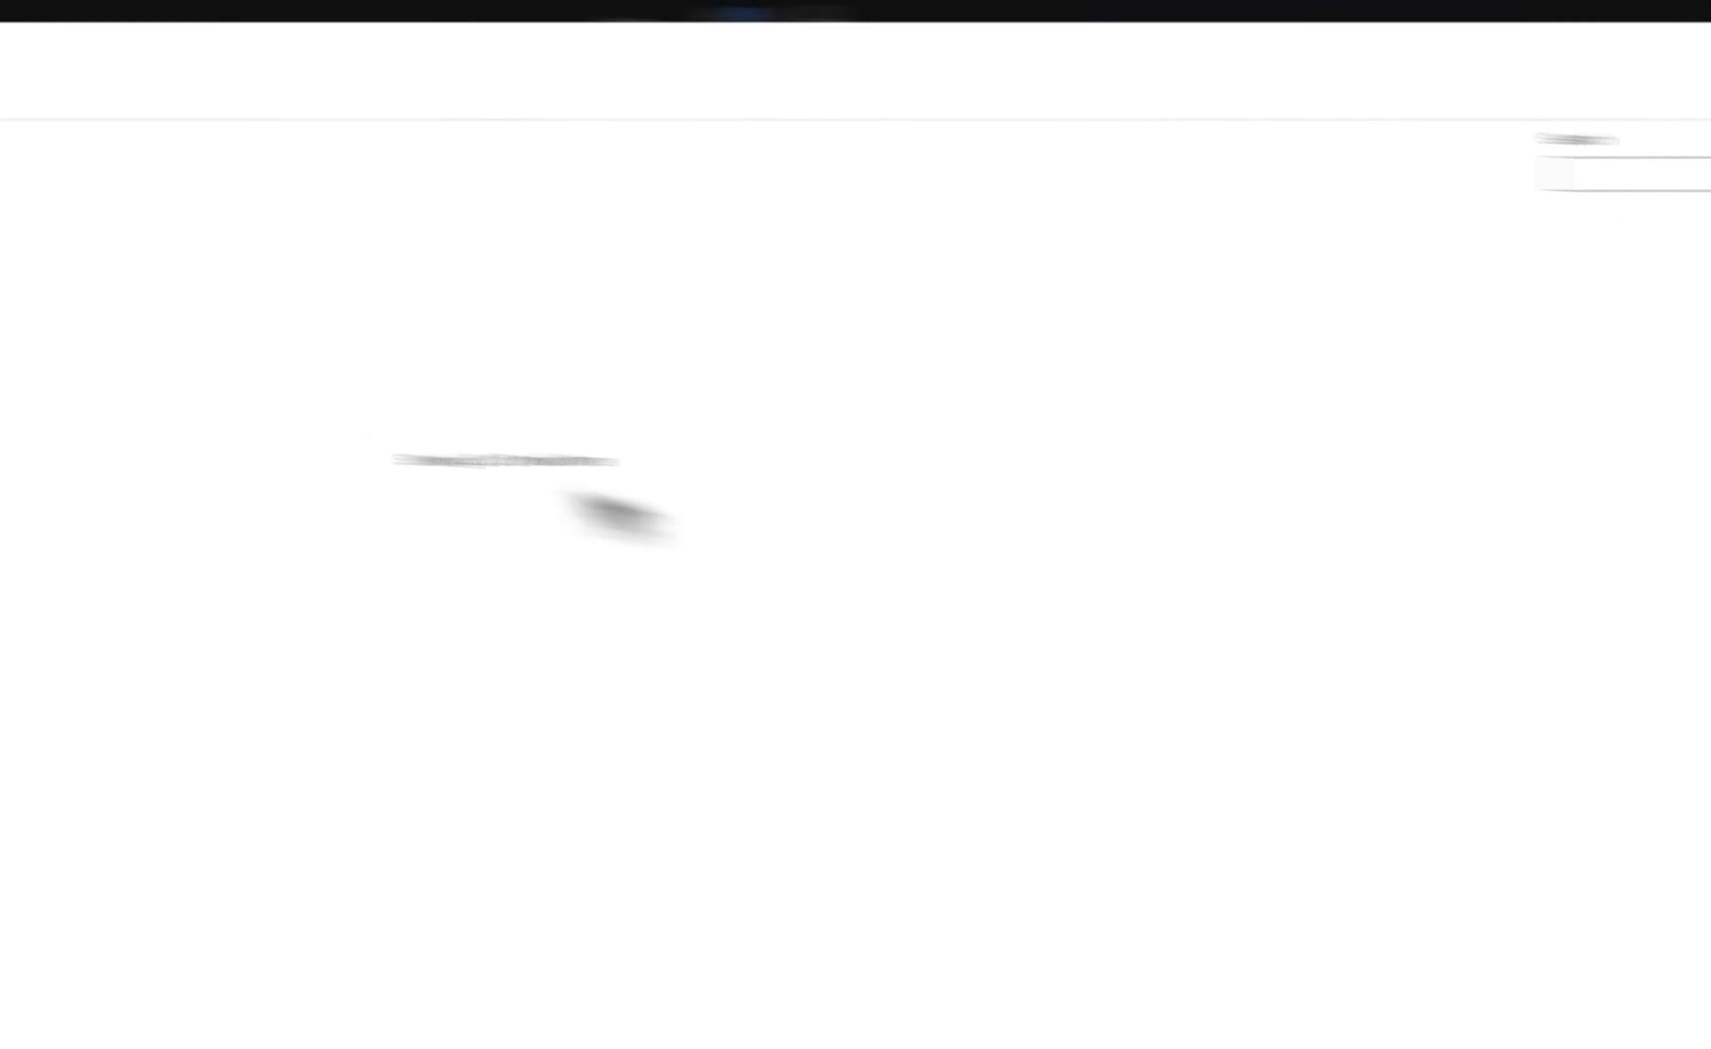
{"action": "left_click", "coordinate": [342, 283]}
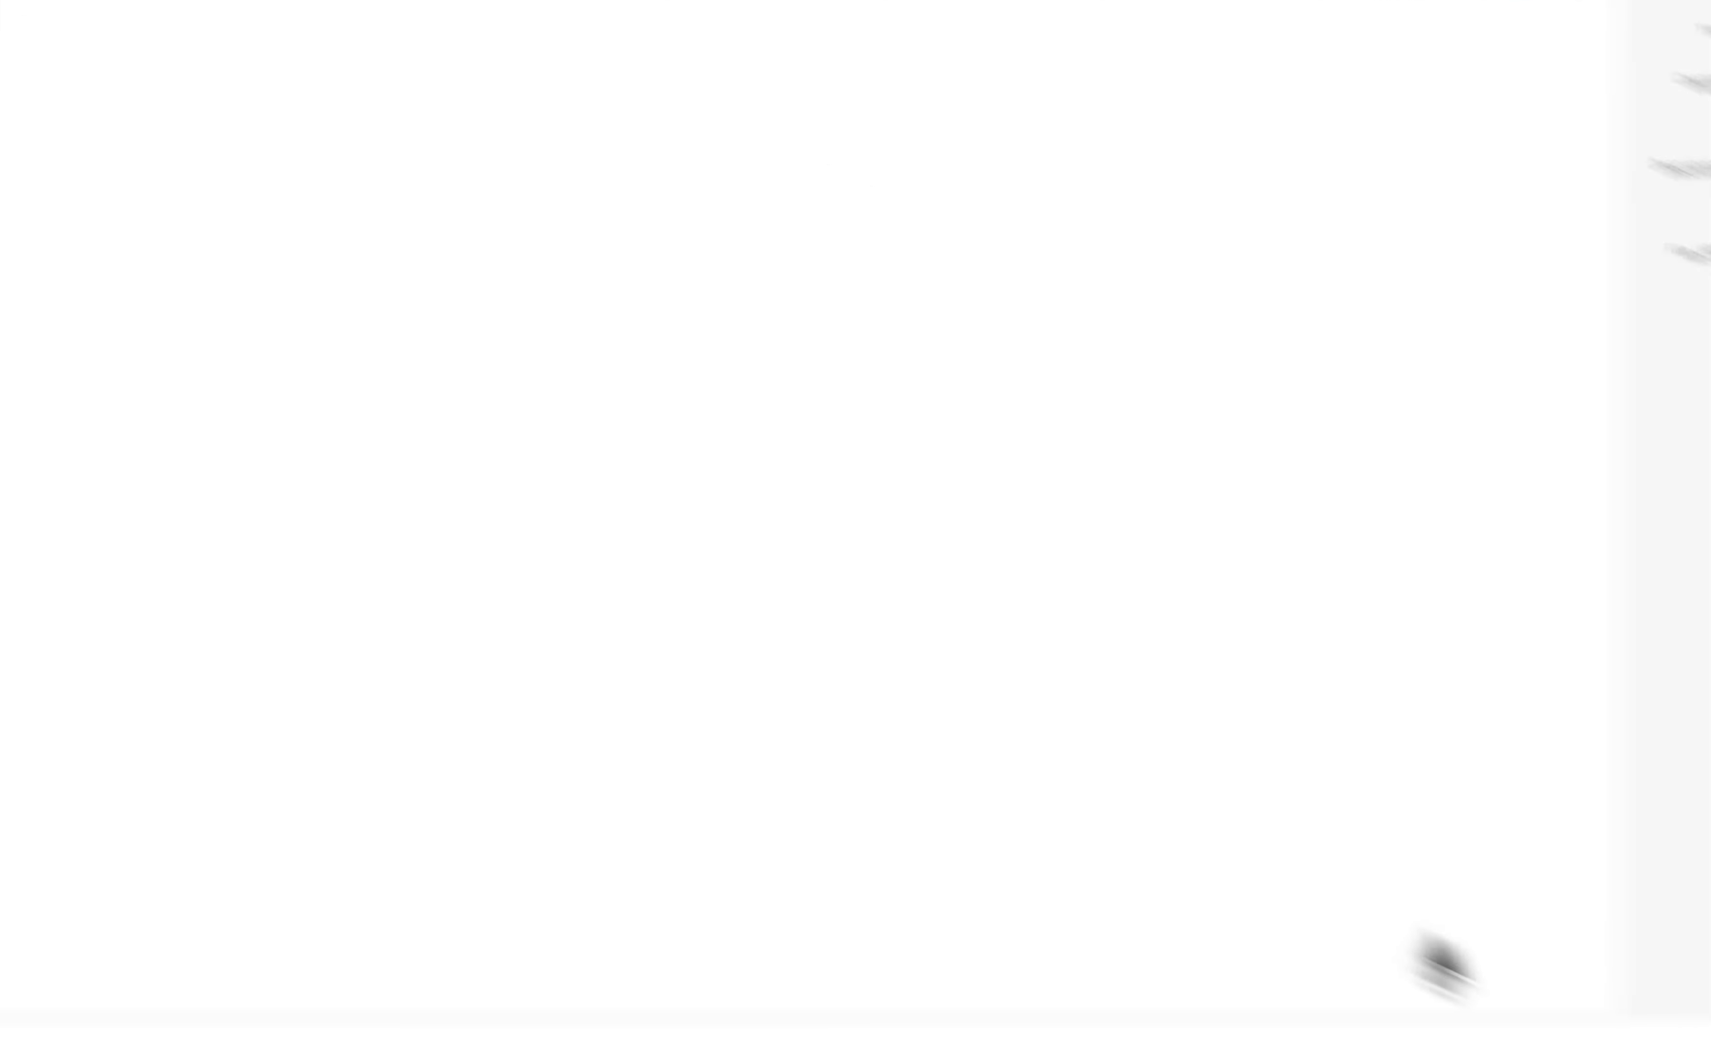
{"action": "left_click", "coordinate": [1531, 877]}
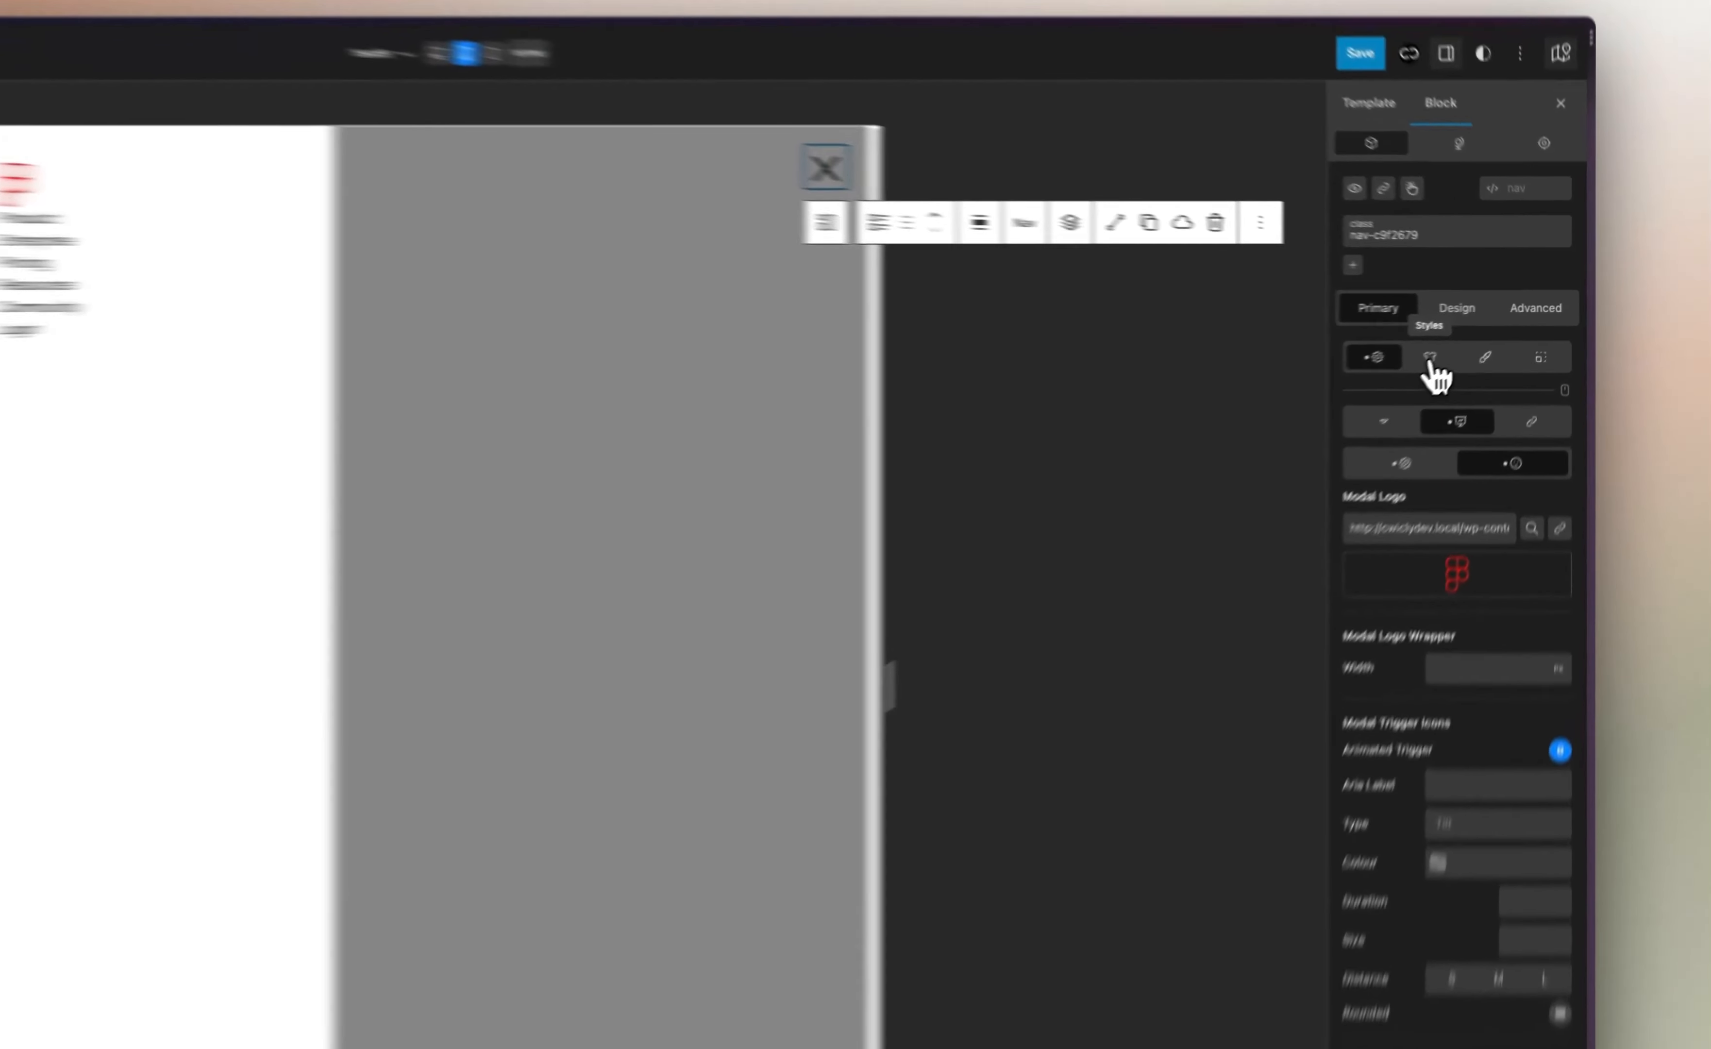
Lay out the Nav's Modal style as a flex column with flex-start alignment and a 40 px row gap, and finish editing it
{"action": "left_click", "coordinate": [1493, 330]}
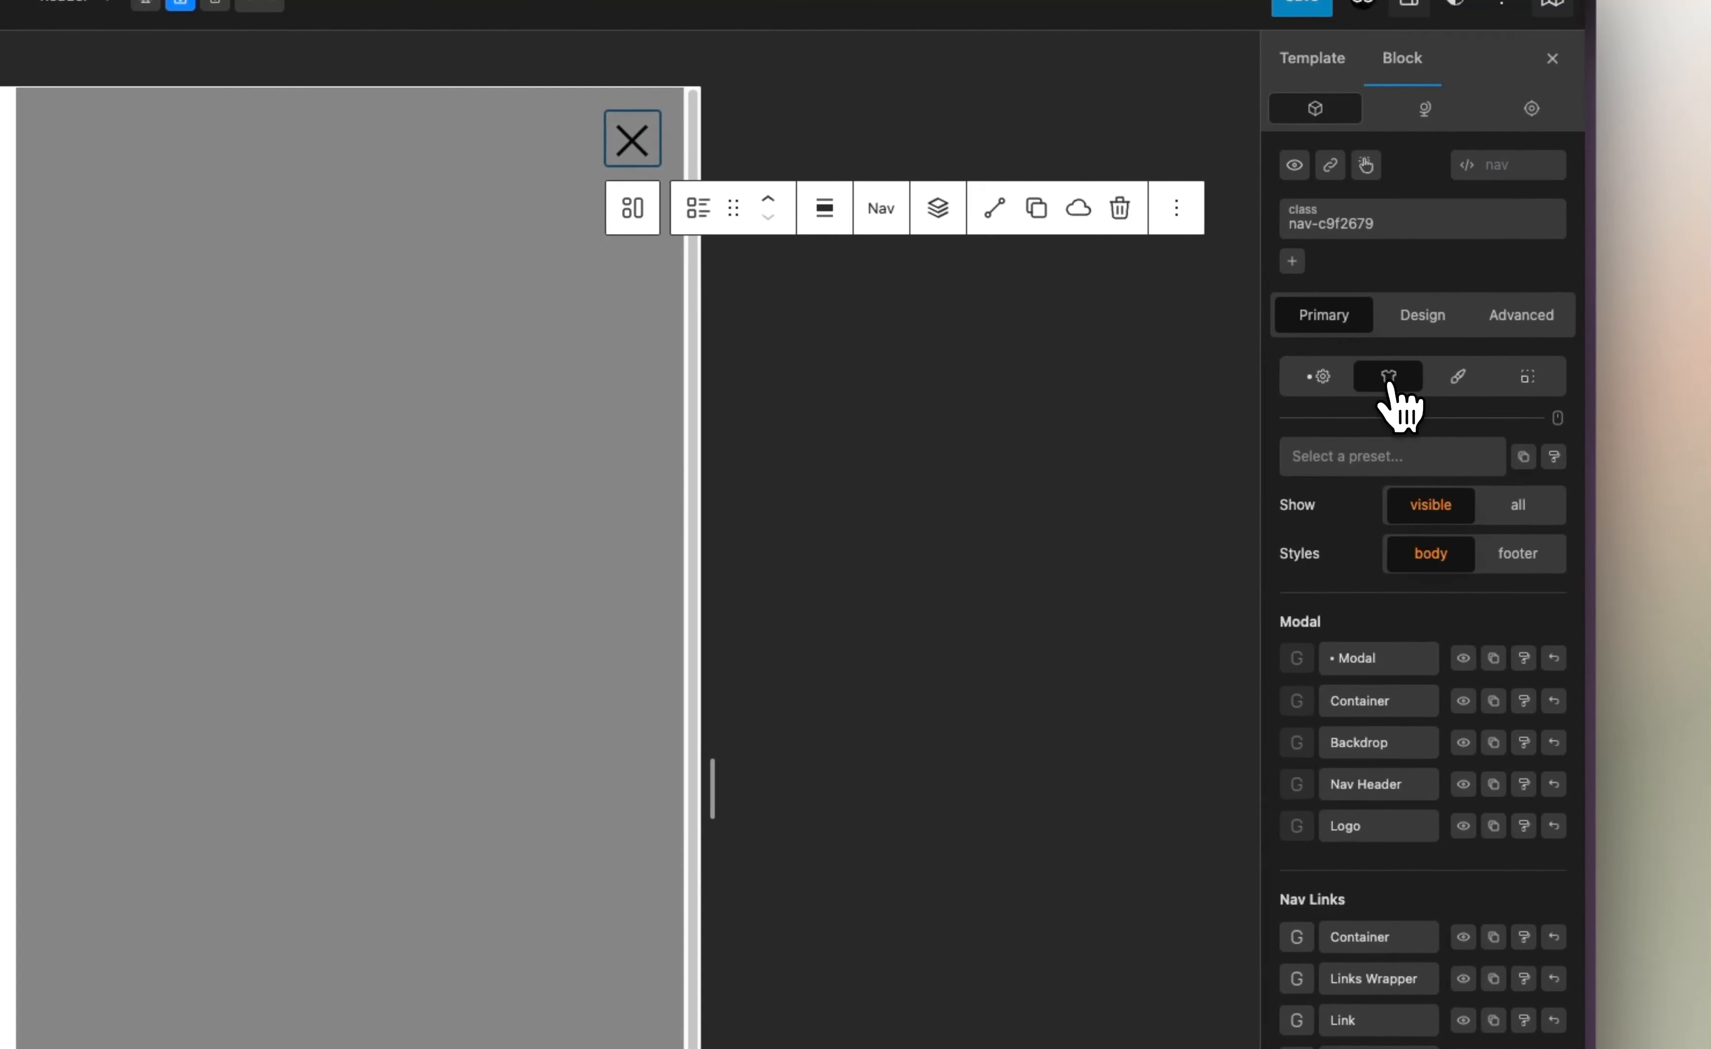
{"action": "left_click", "coordinate": [1363, 663]}
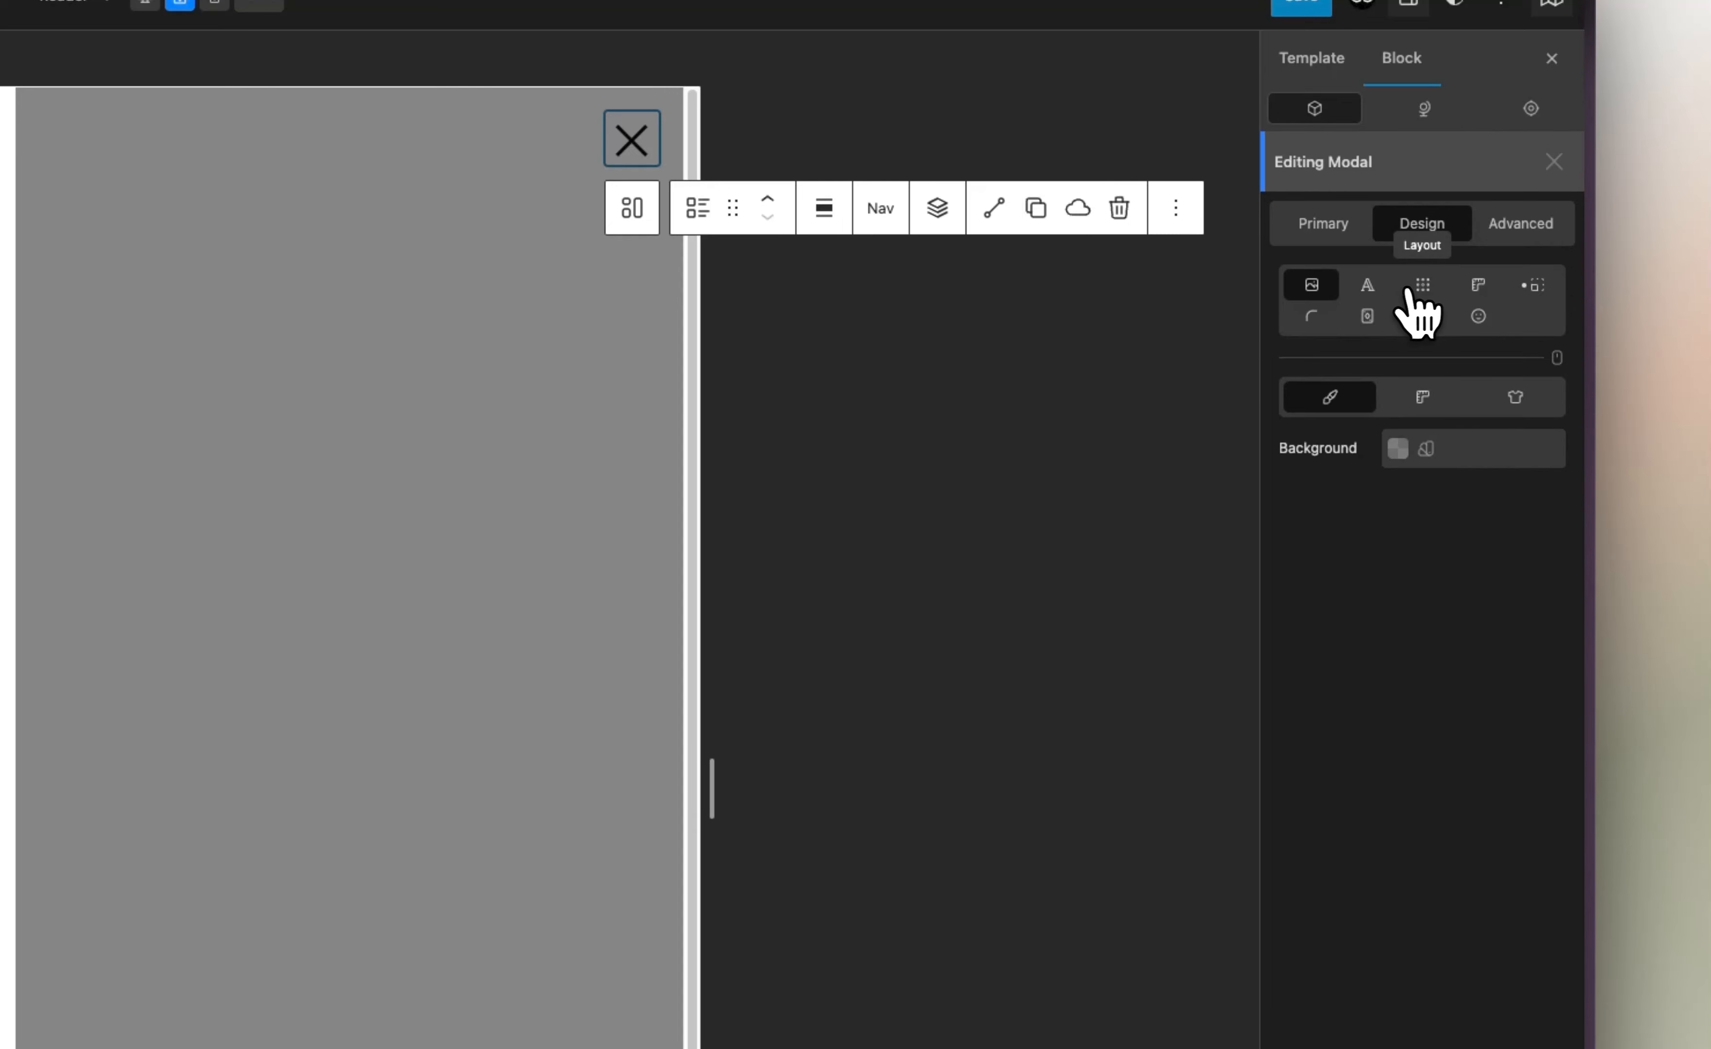
{"action": "left_click", "coordinate": [1423, 288]}
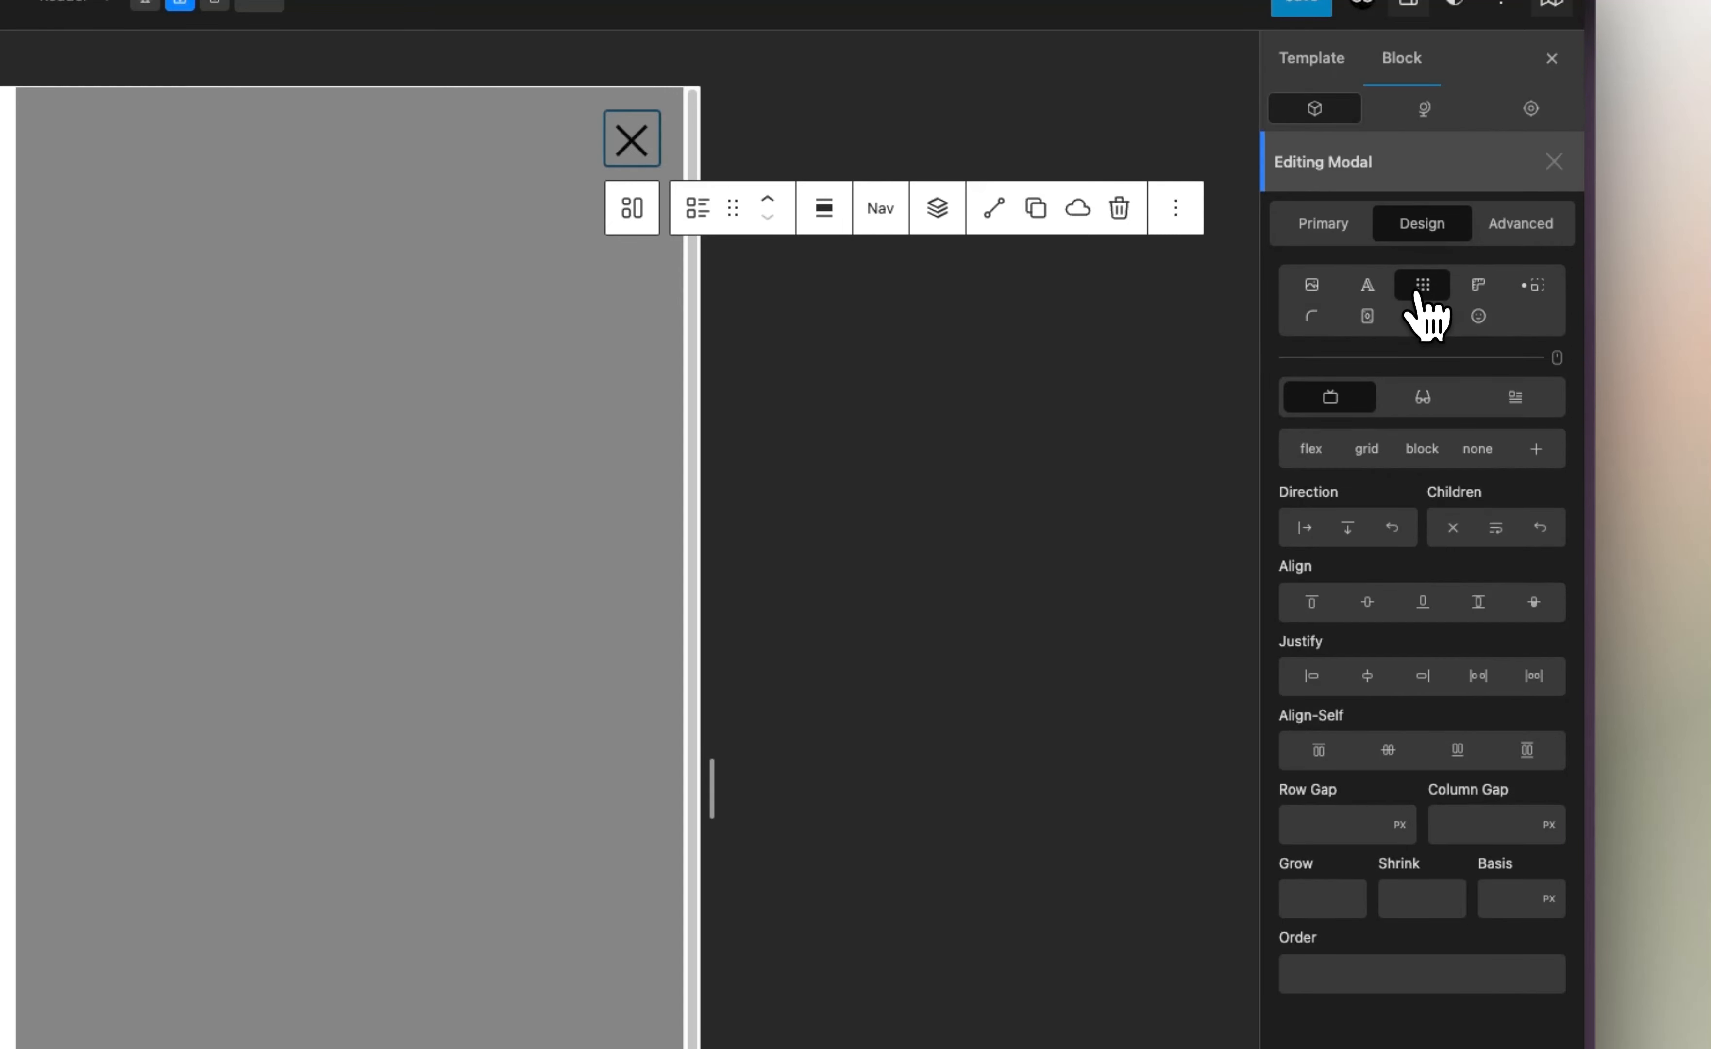
{"action": "left_click", "coordinate": [1347, 528]}
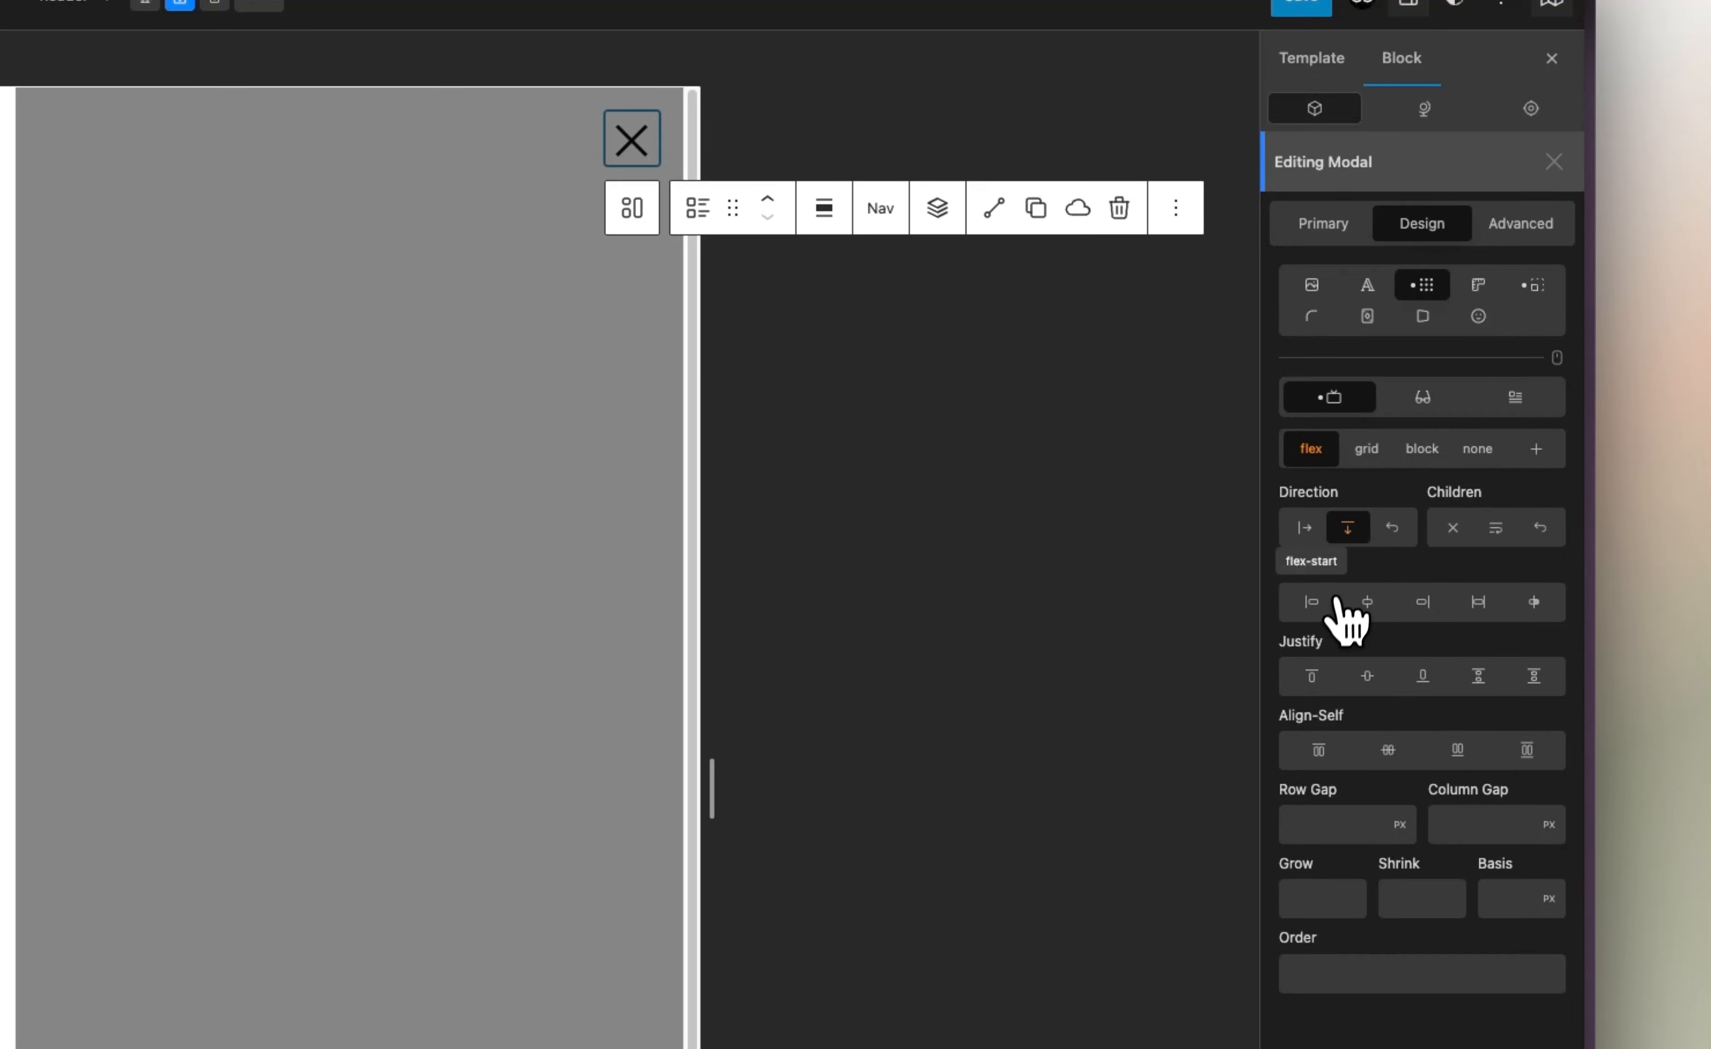
{"action": "left_click", "coordinate": [1323, 603]}
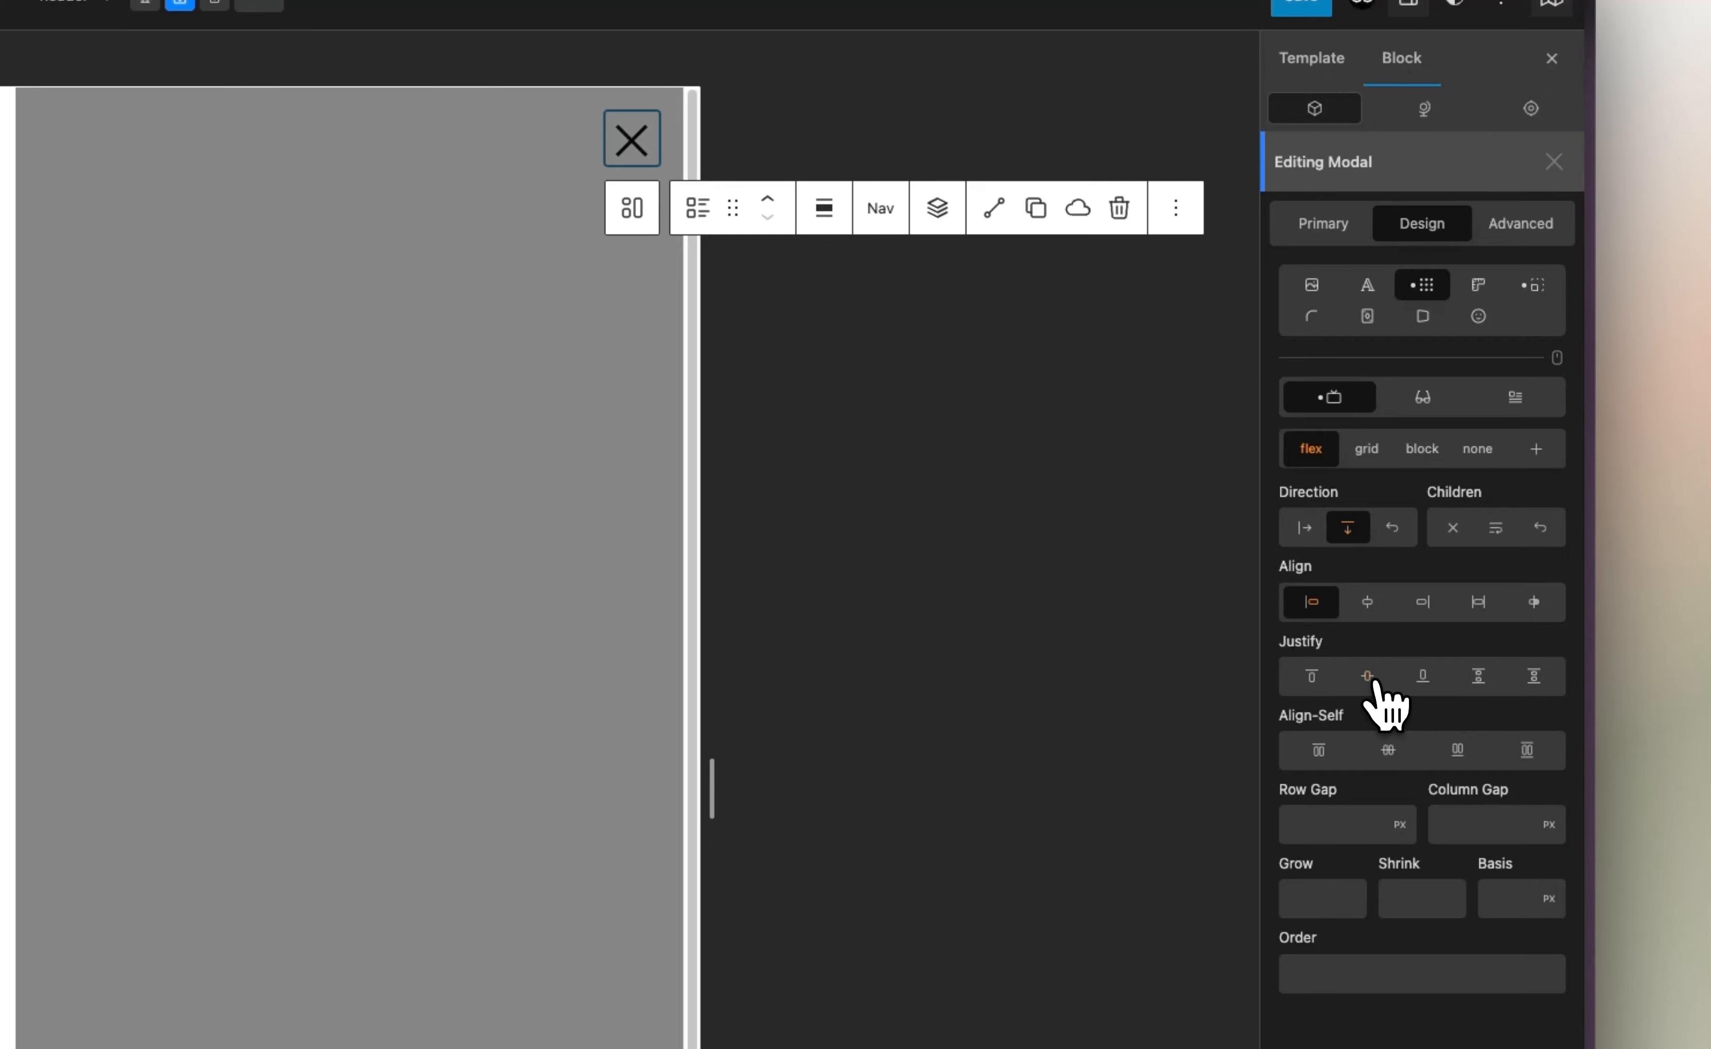
{"action": "left_click", "coordinate": [1363, 826]}
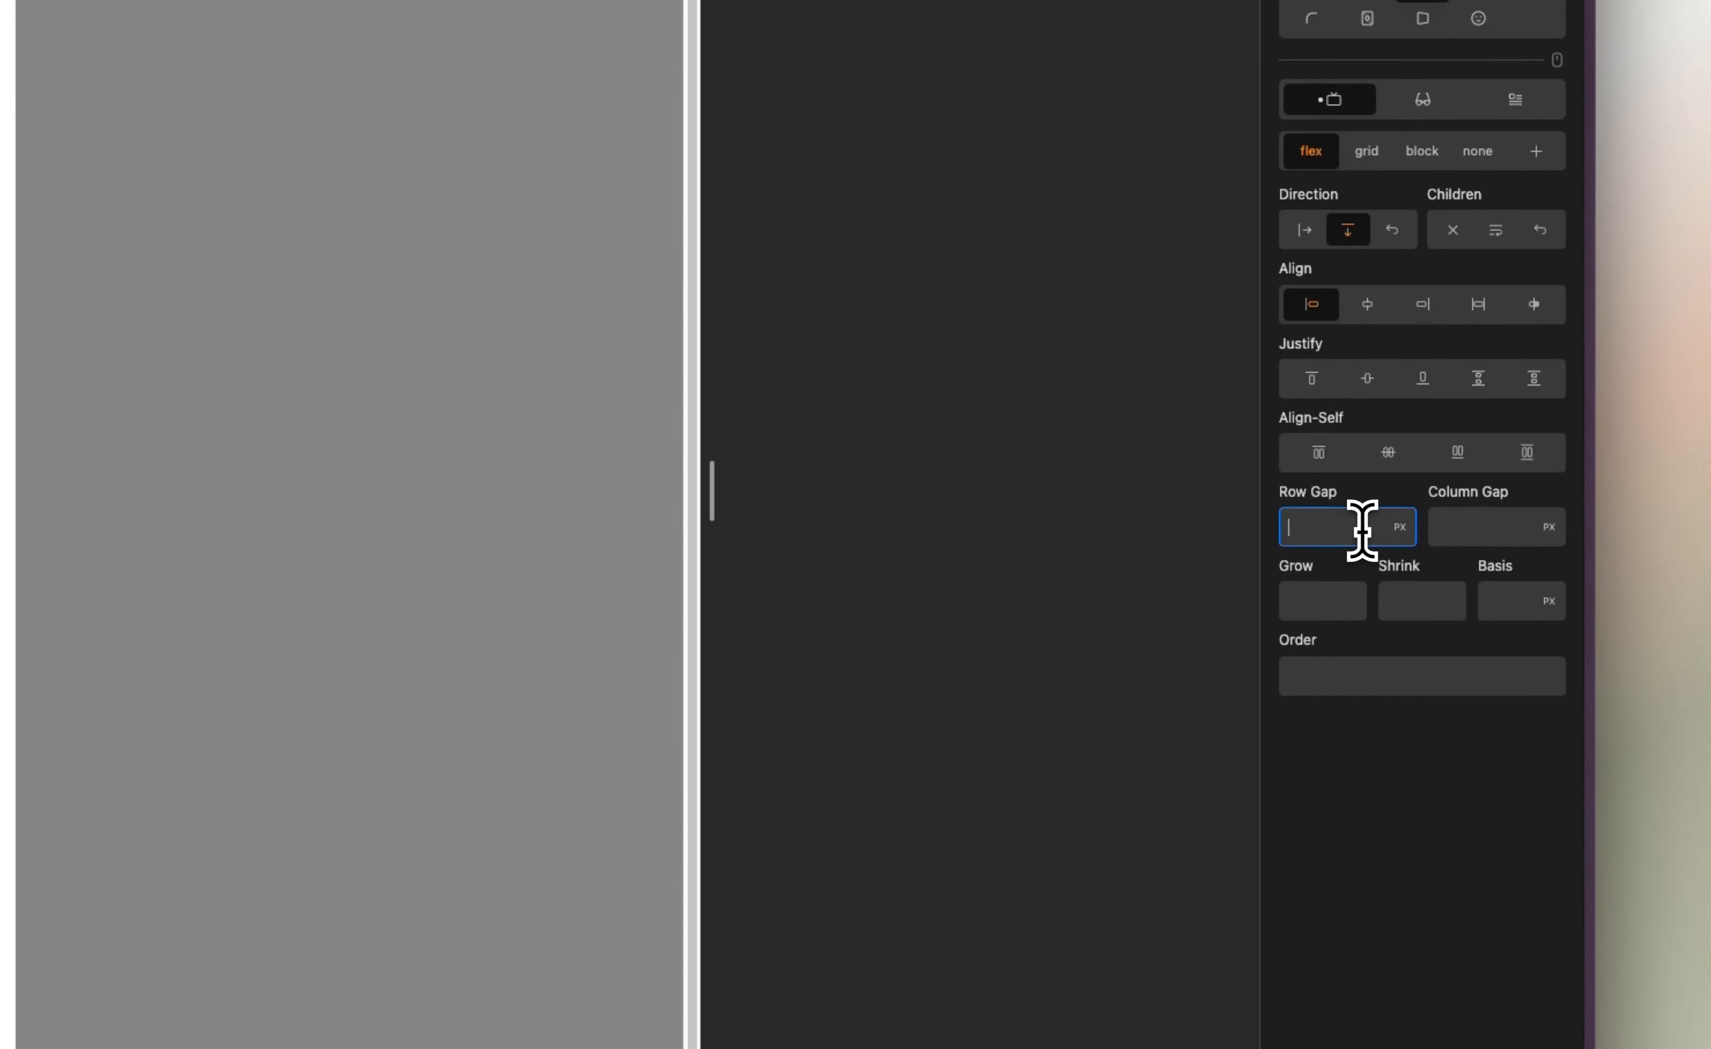
{"action": "type", "text": "40"}
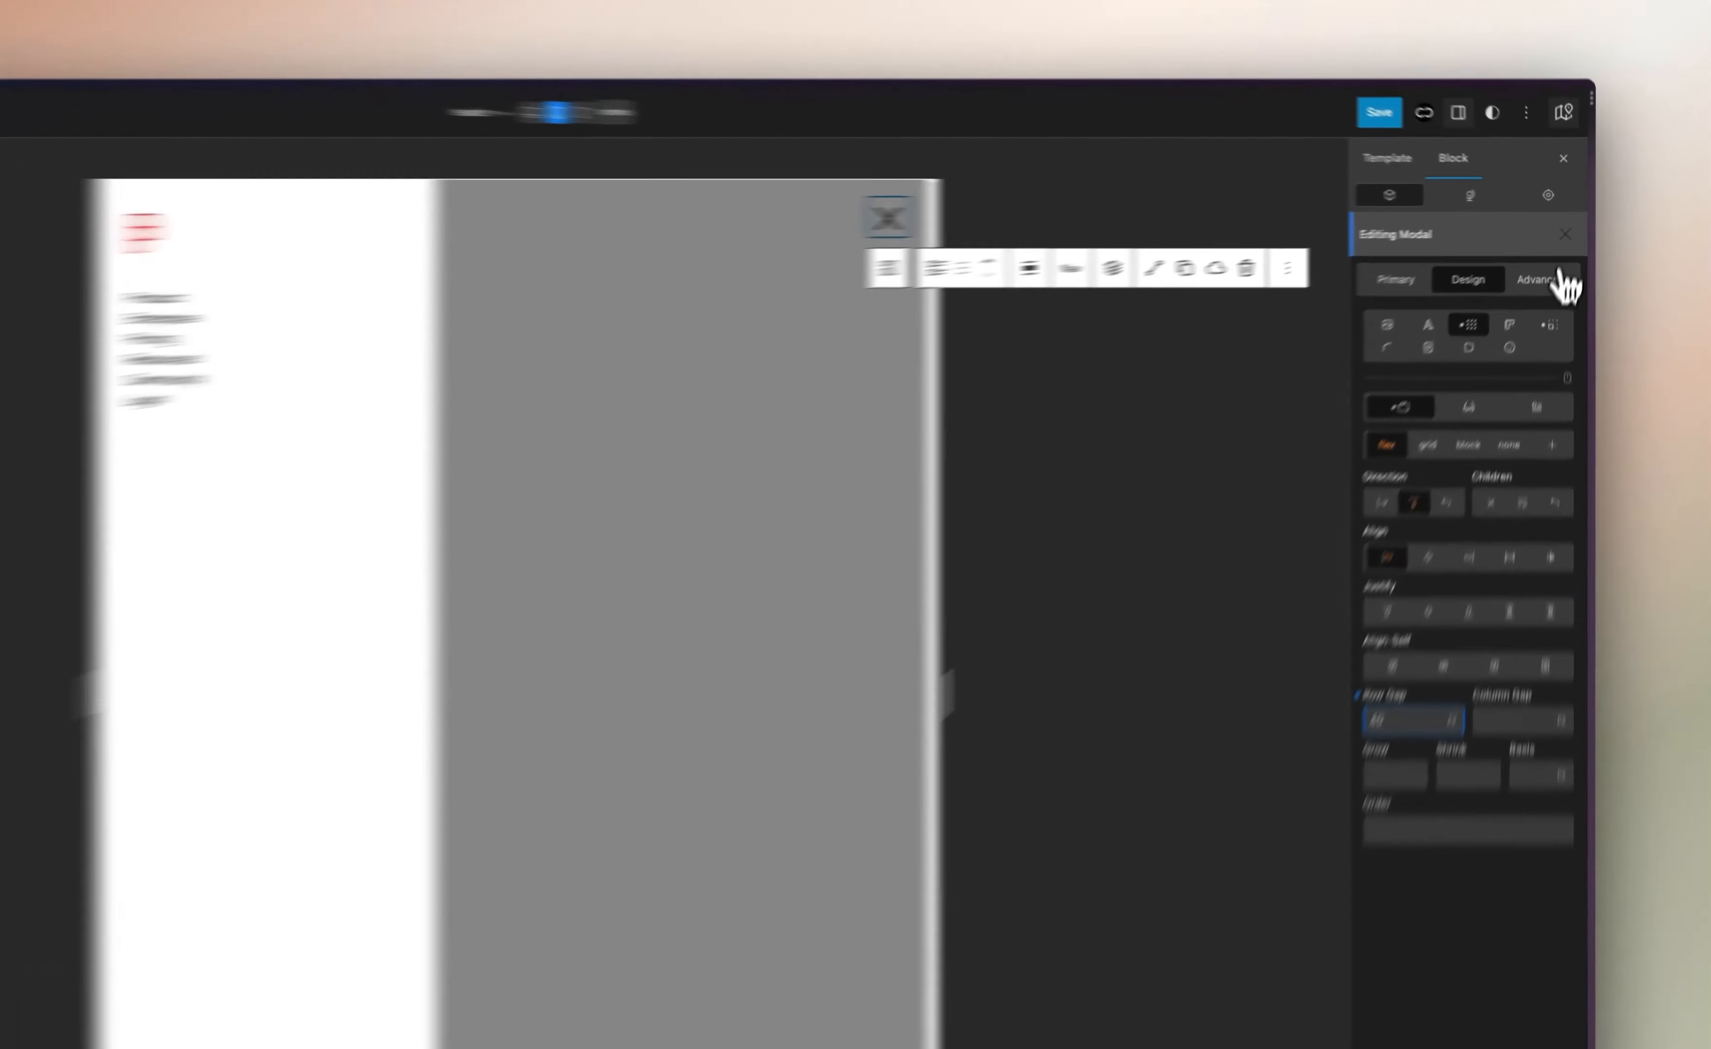
{"action": "left_click", "coordinate": [1575, 221]}
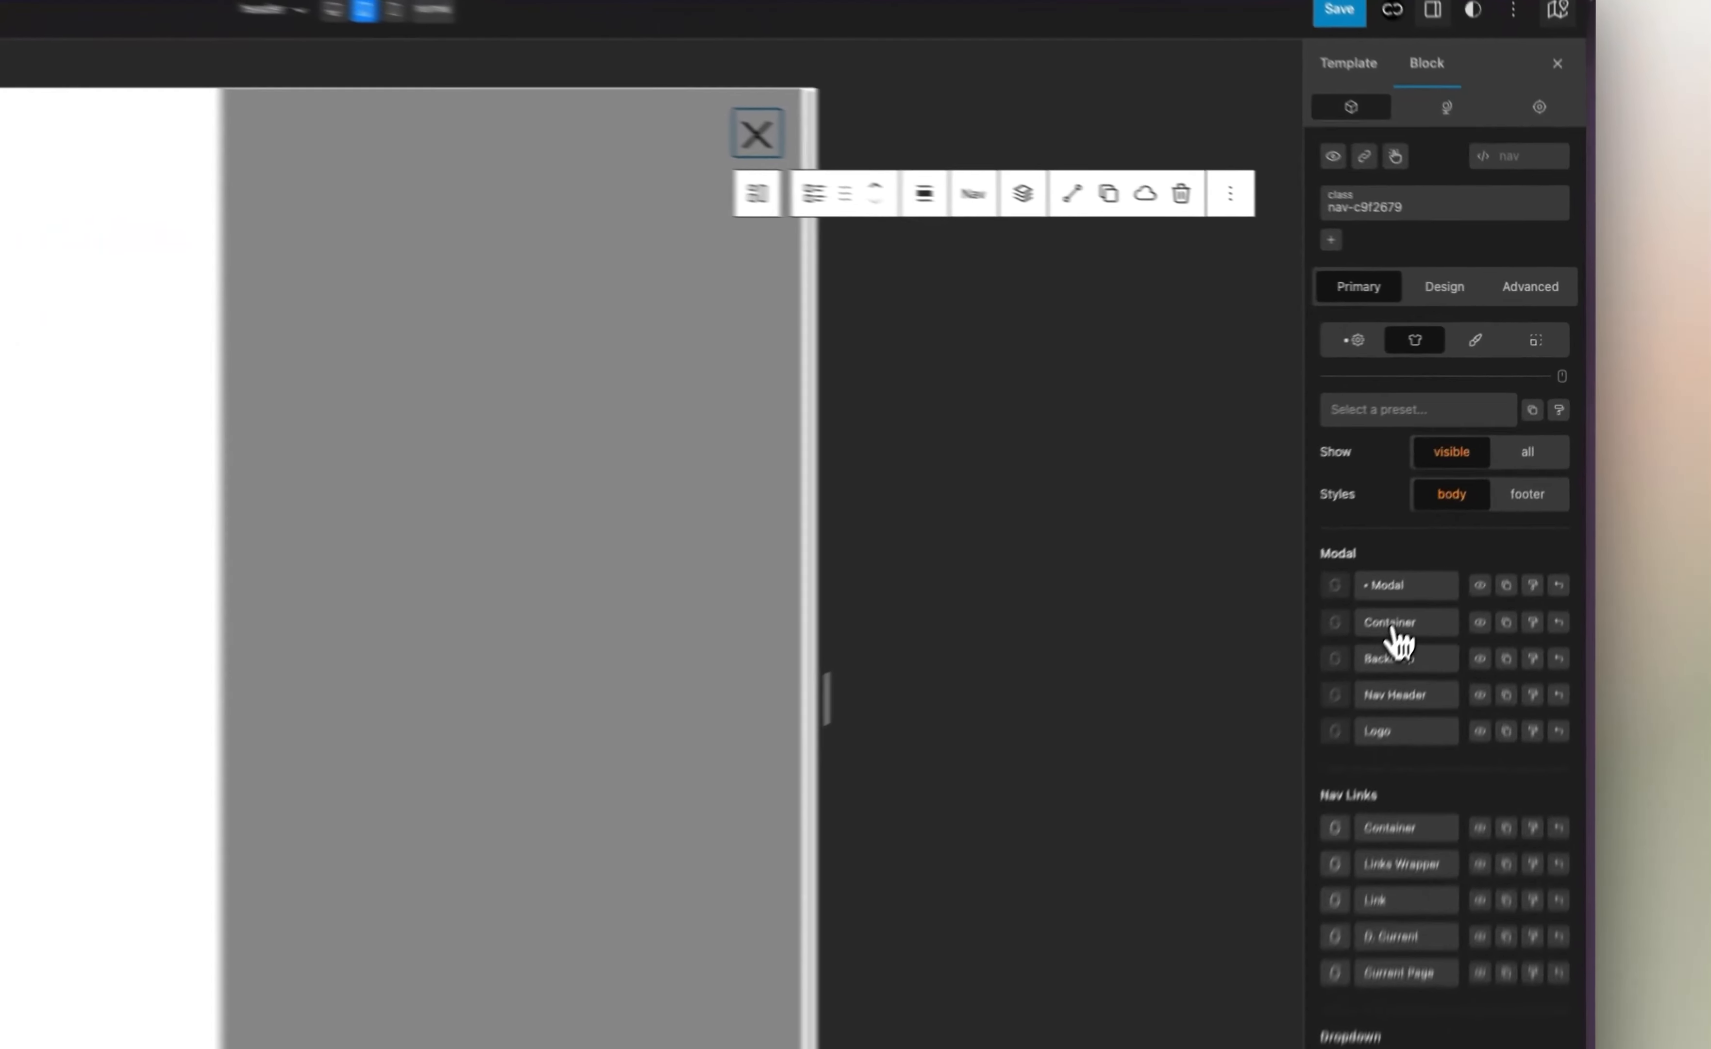
Lay out the Nav's Modal Container style as a flex column with flex-start alignment and a row gap, and finish editing it
{"action": "left_click", "coordinate": [1478, 492]}
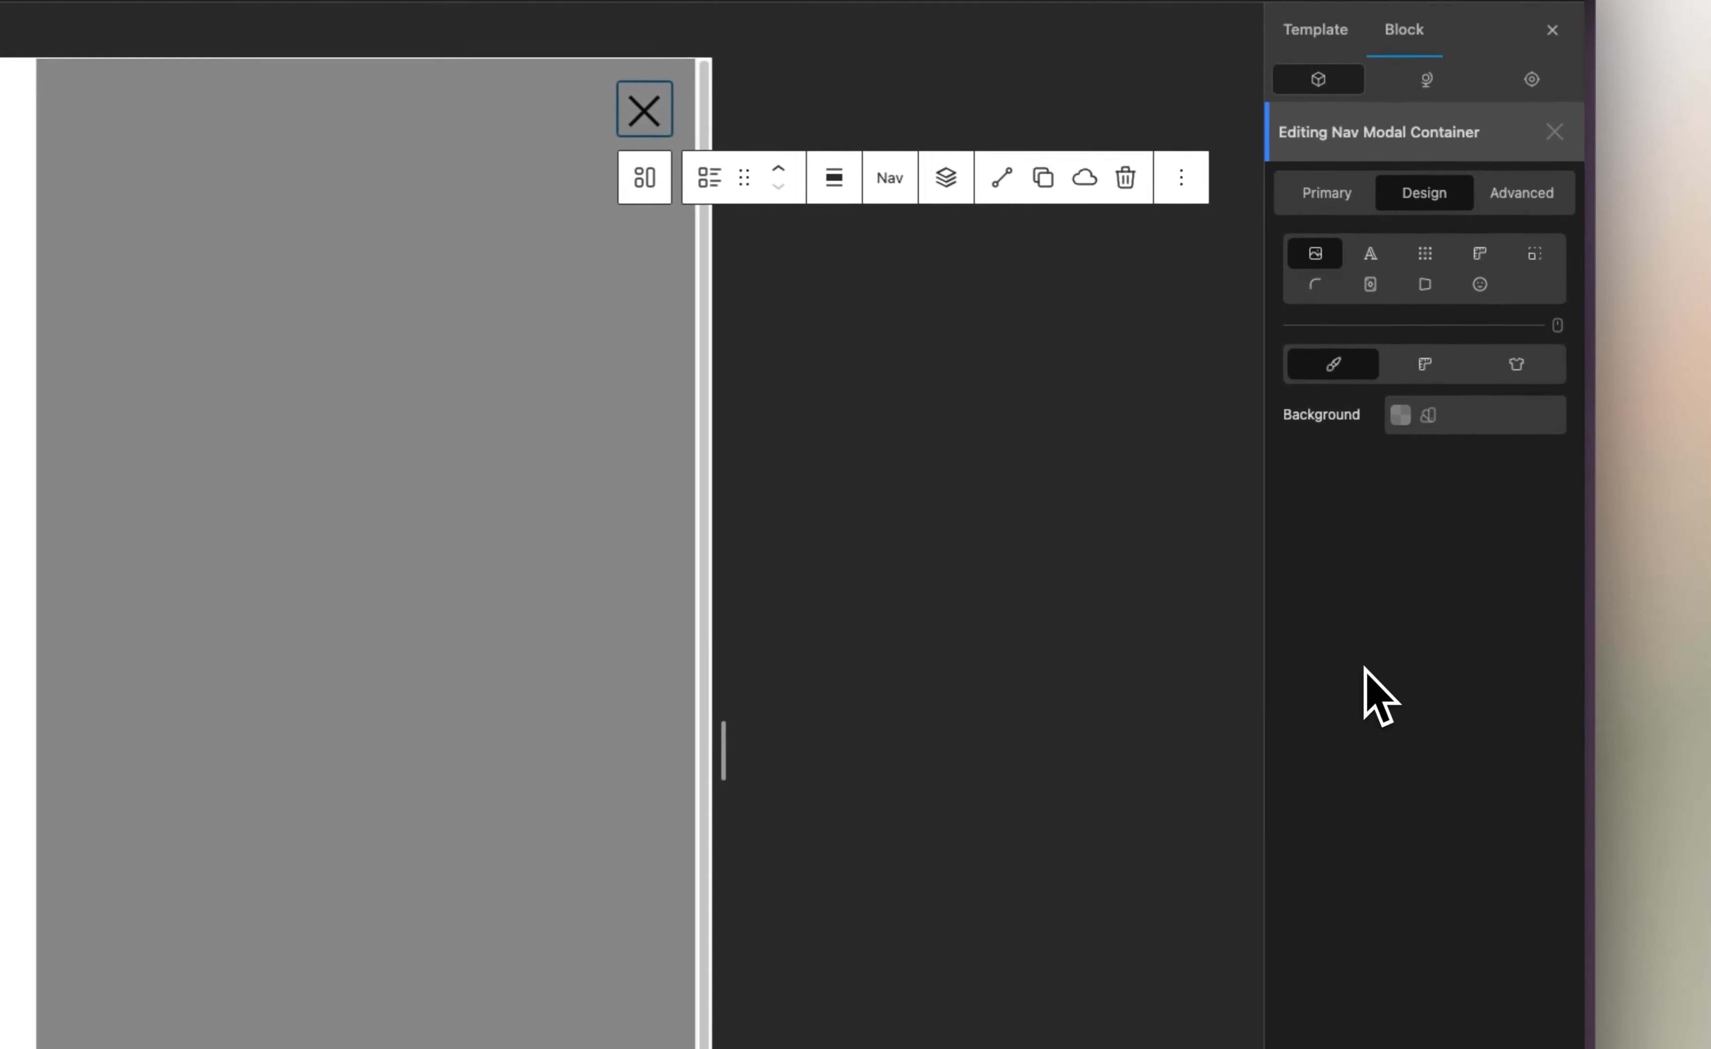
{"action": "left_click", "coordinate": [1424, 254]}
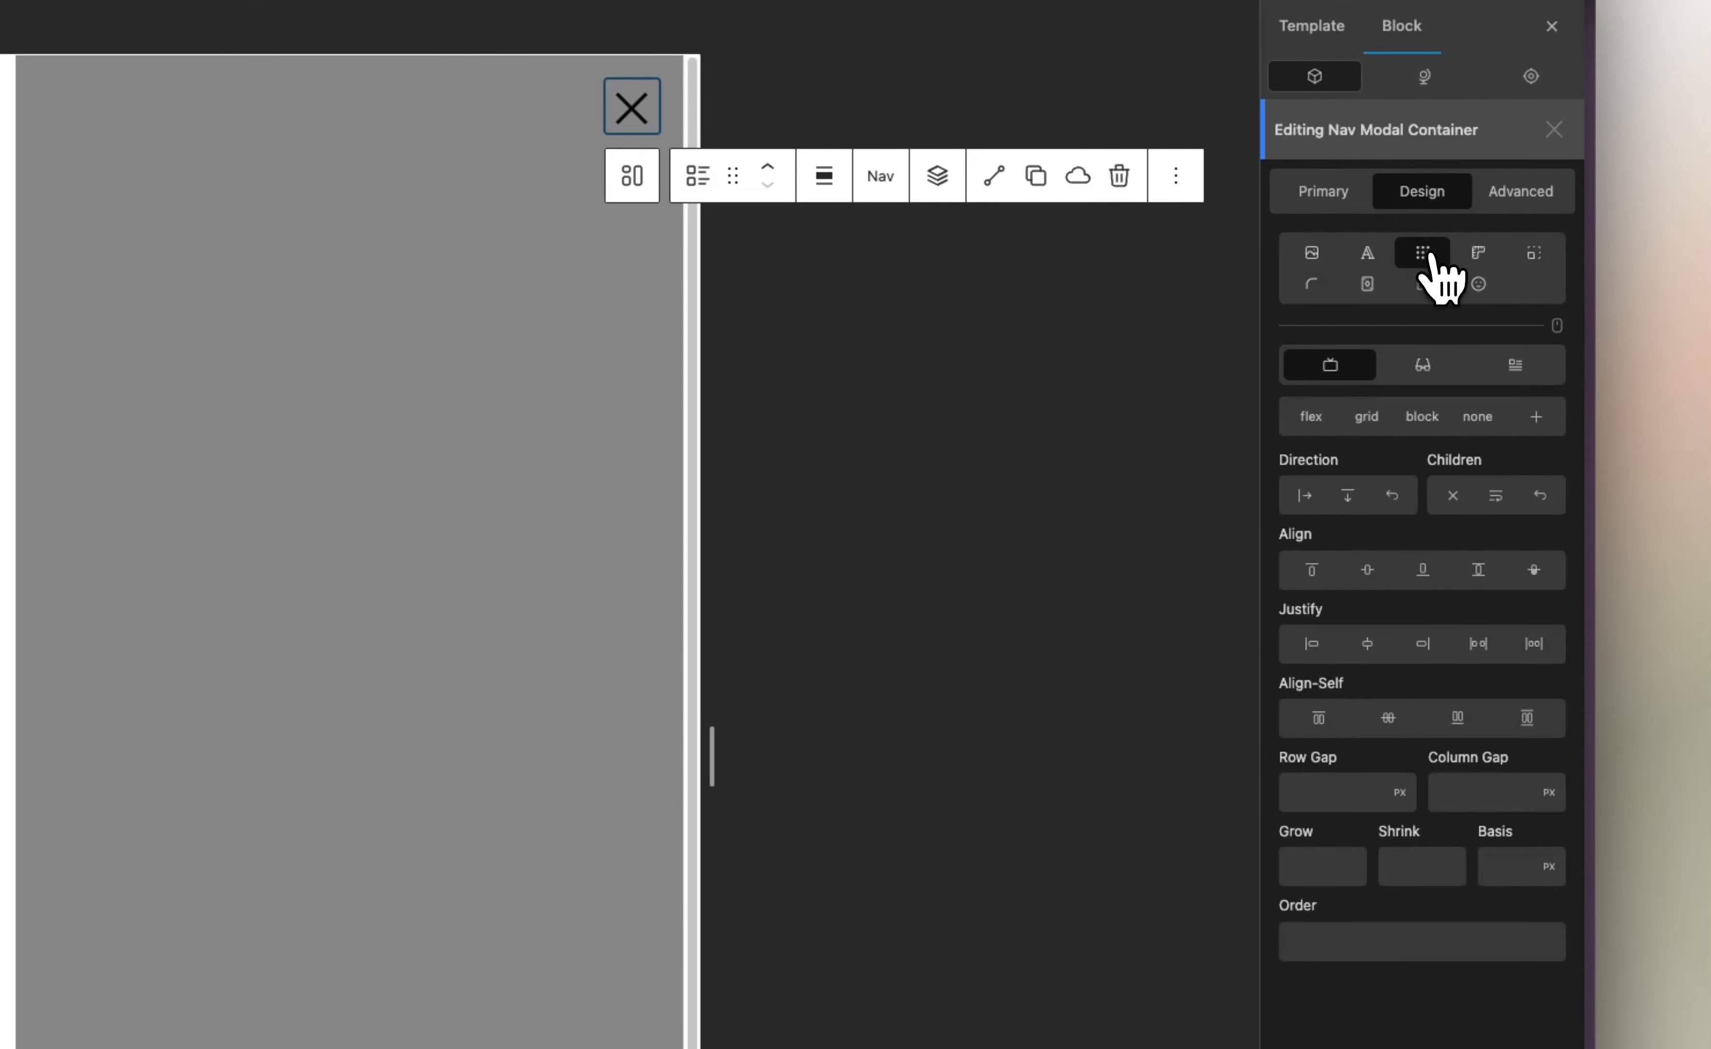
{"action": "left_click", "coordinate": [1347, 496]}
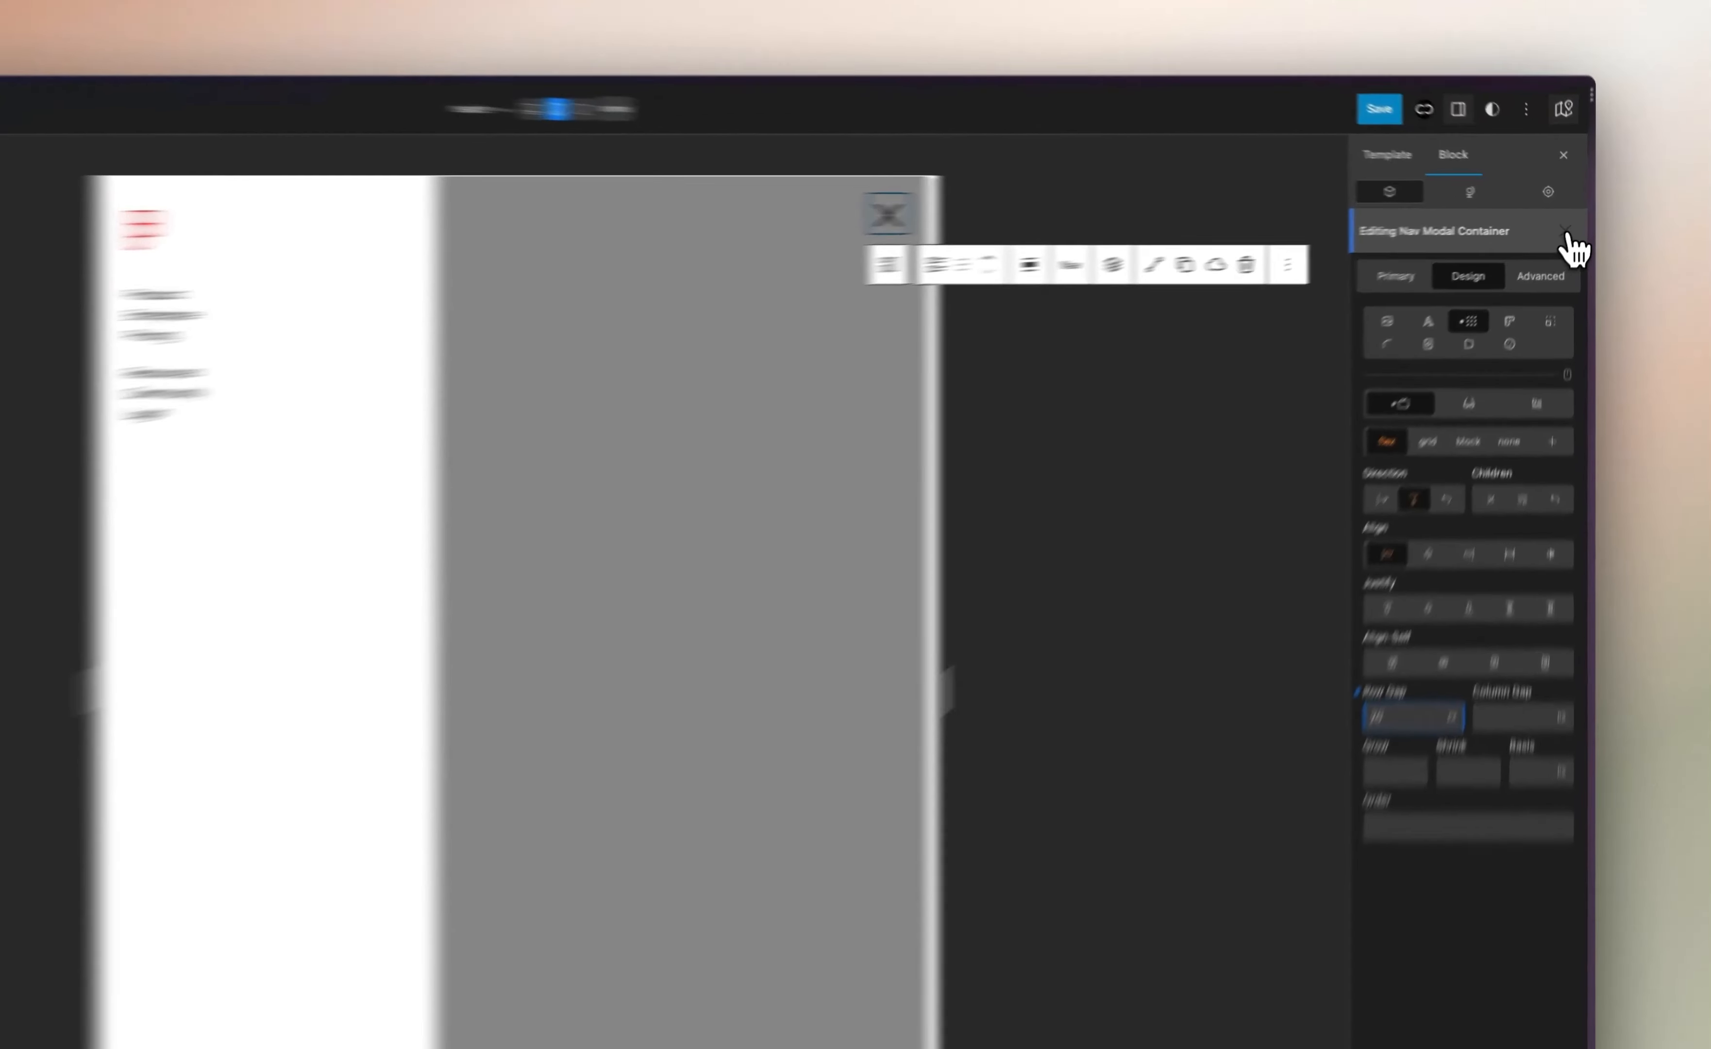
{"action": "left_click", "coordinate": [1575, 221]}
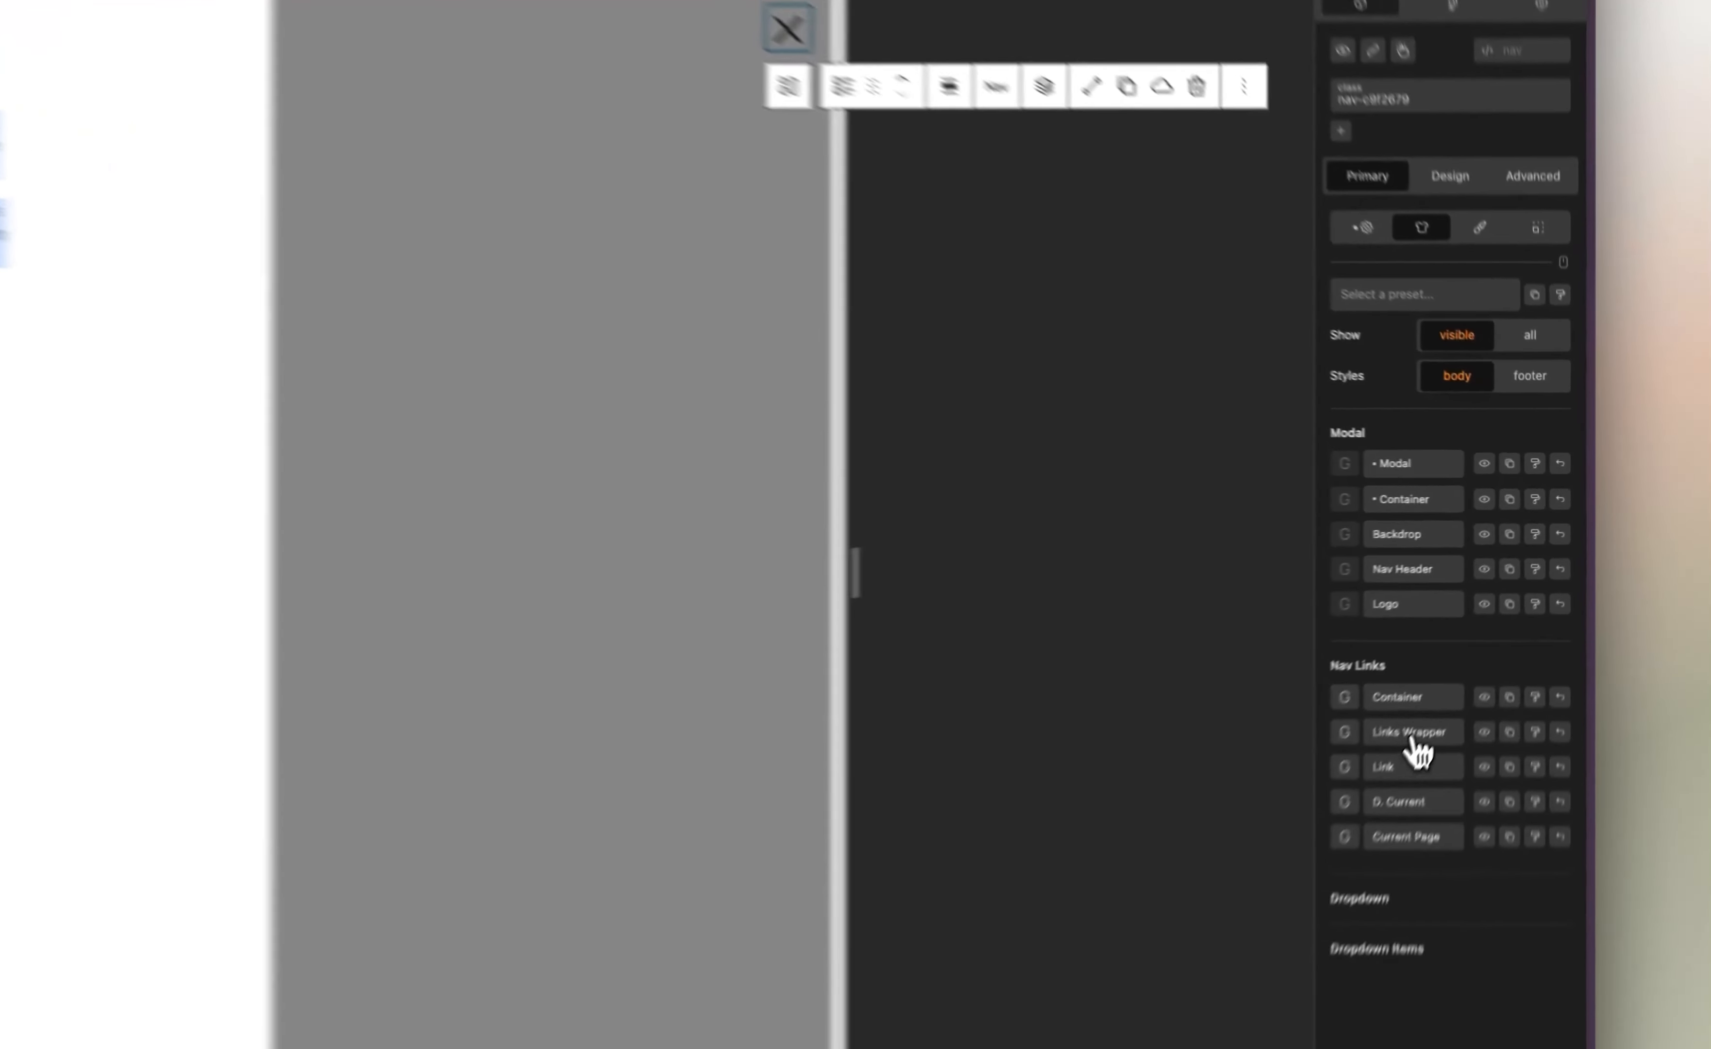
Lay out the Nav Links Wrapper style as a flex column with flex-start alignment and a 20 px row gap
{"action": "left_click", "coordinate": [1486, 635]}
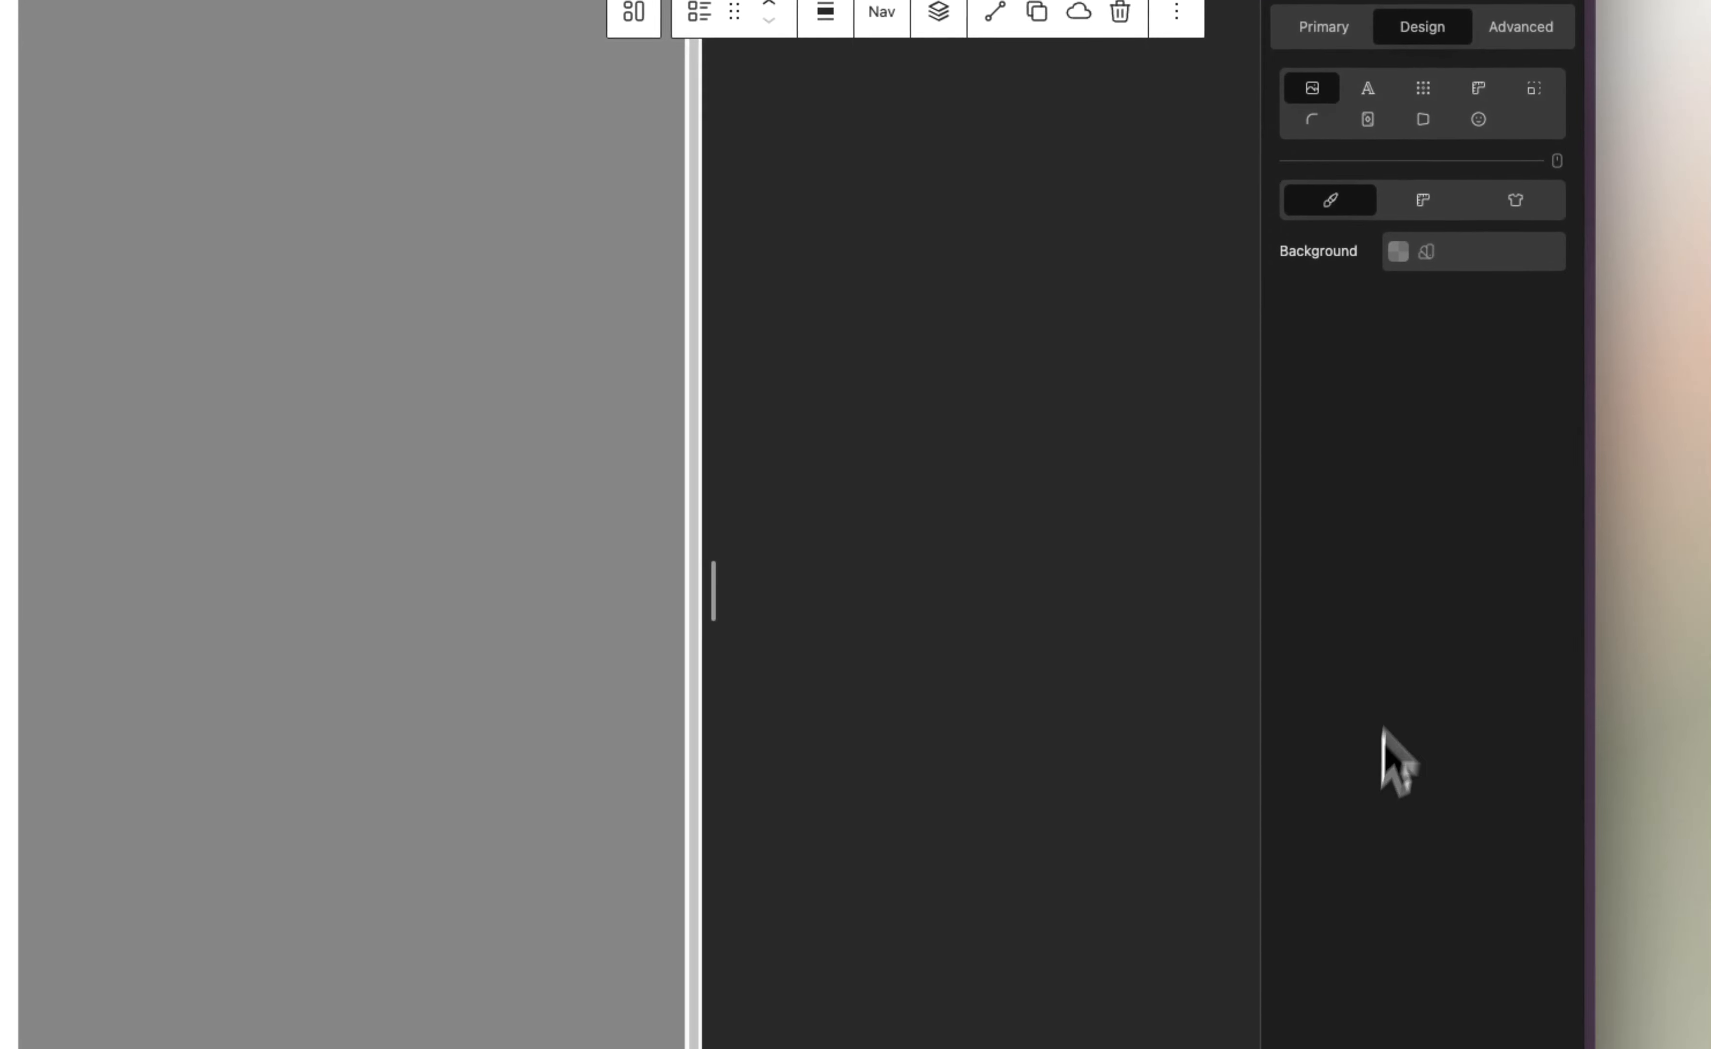
{"action": "left_click", "coordinate": [1424, 87]}
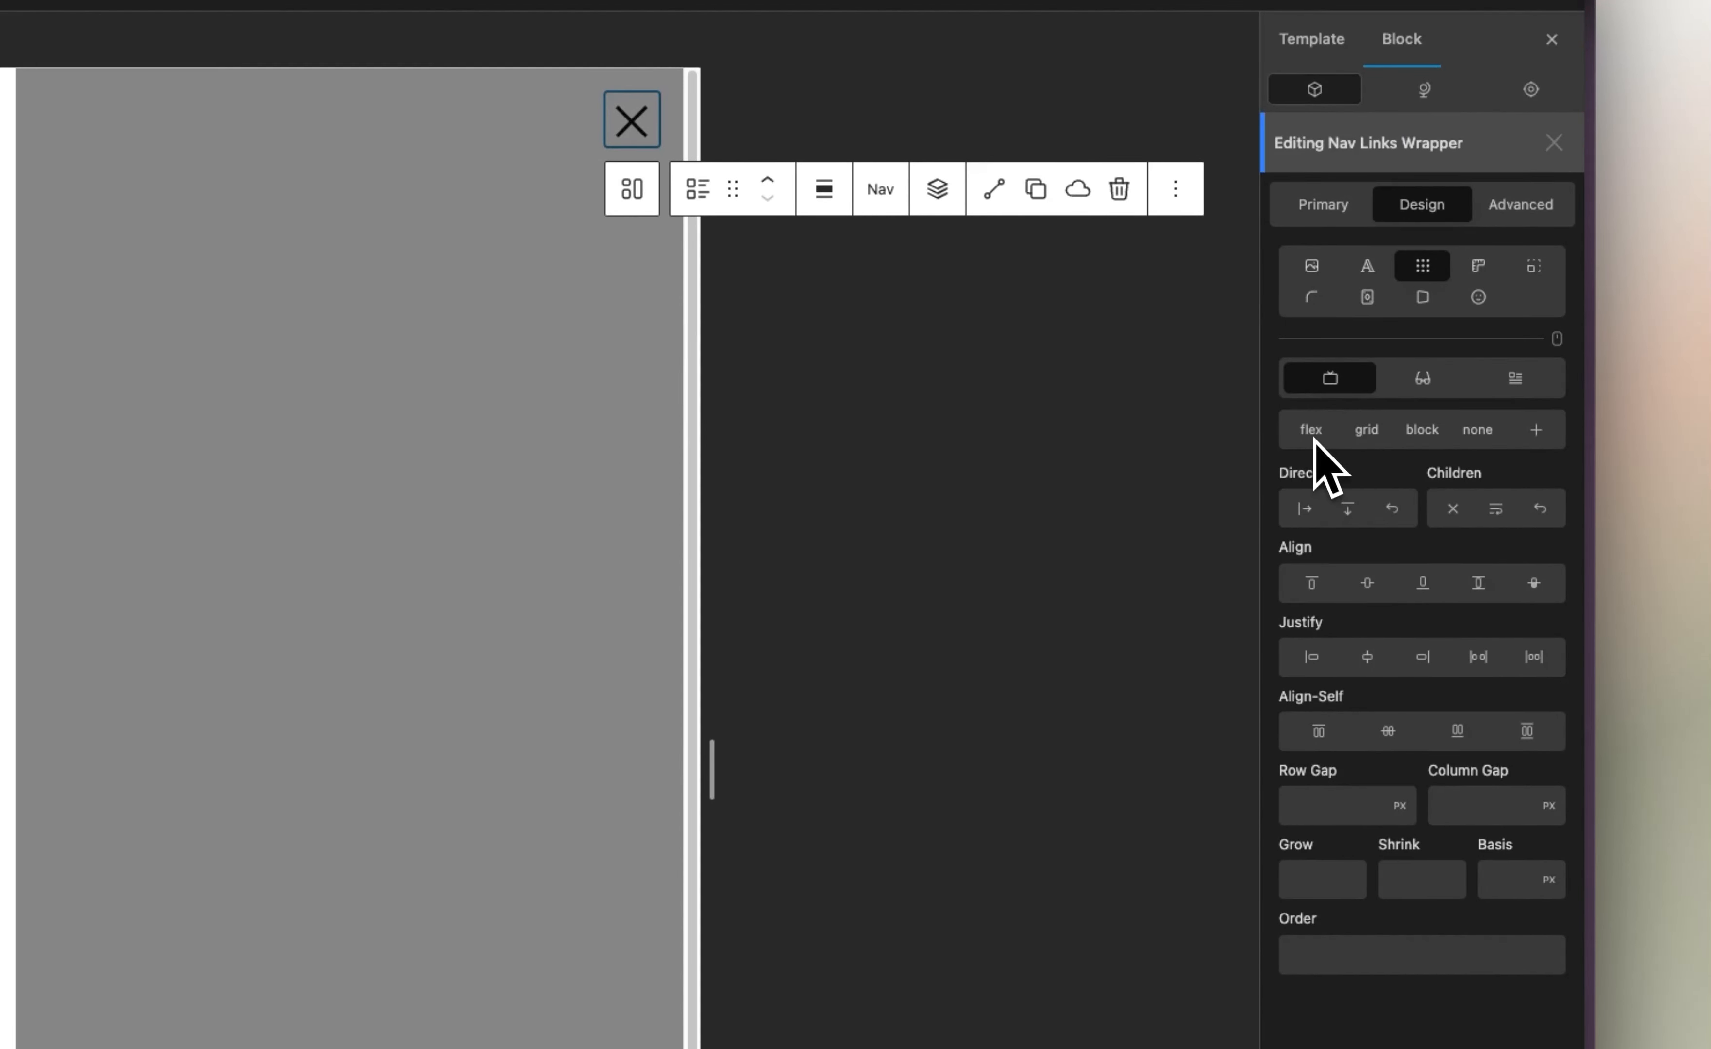
{"action": "left_click", "coordinate": [1345, 515]}
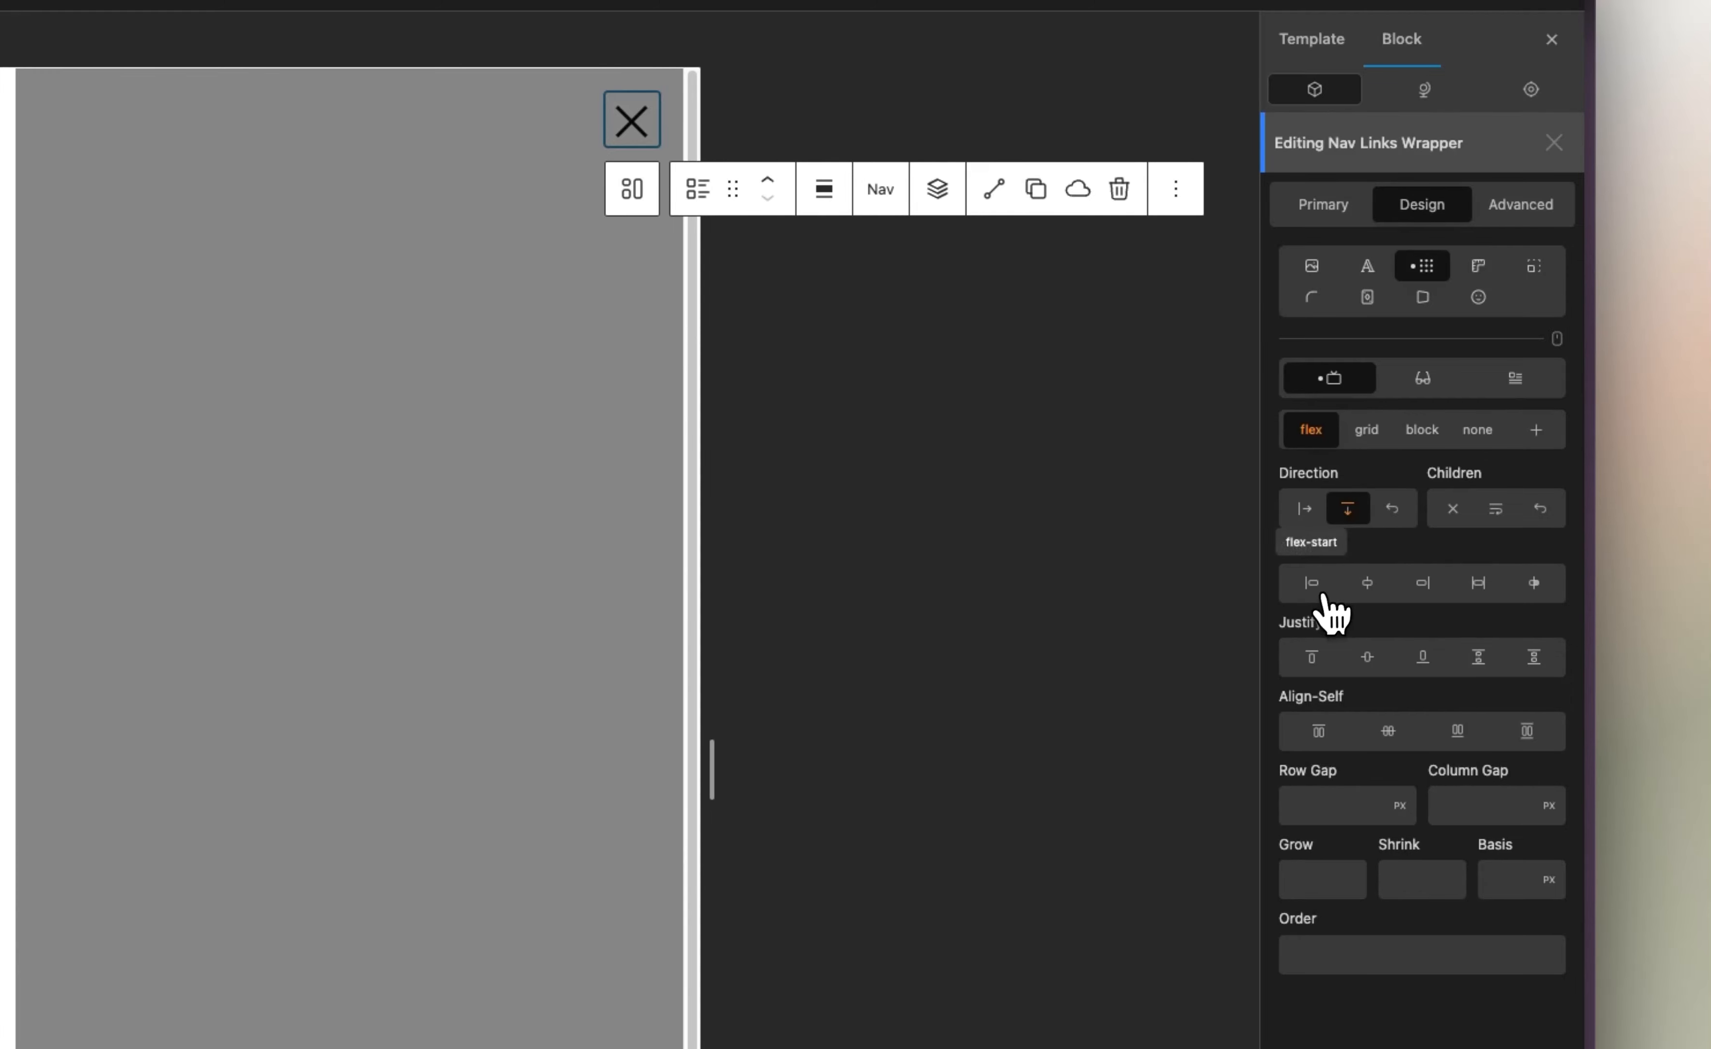
{"action": "left_click", "coordinate": [1318, 593]}
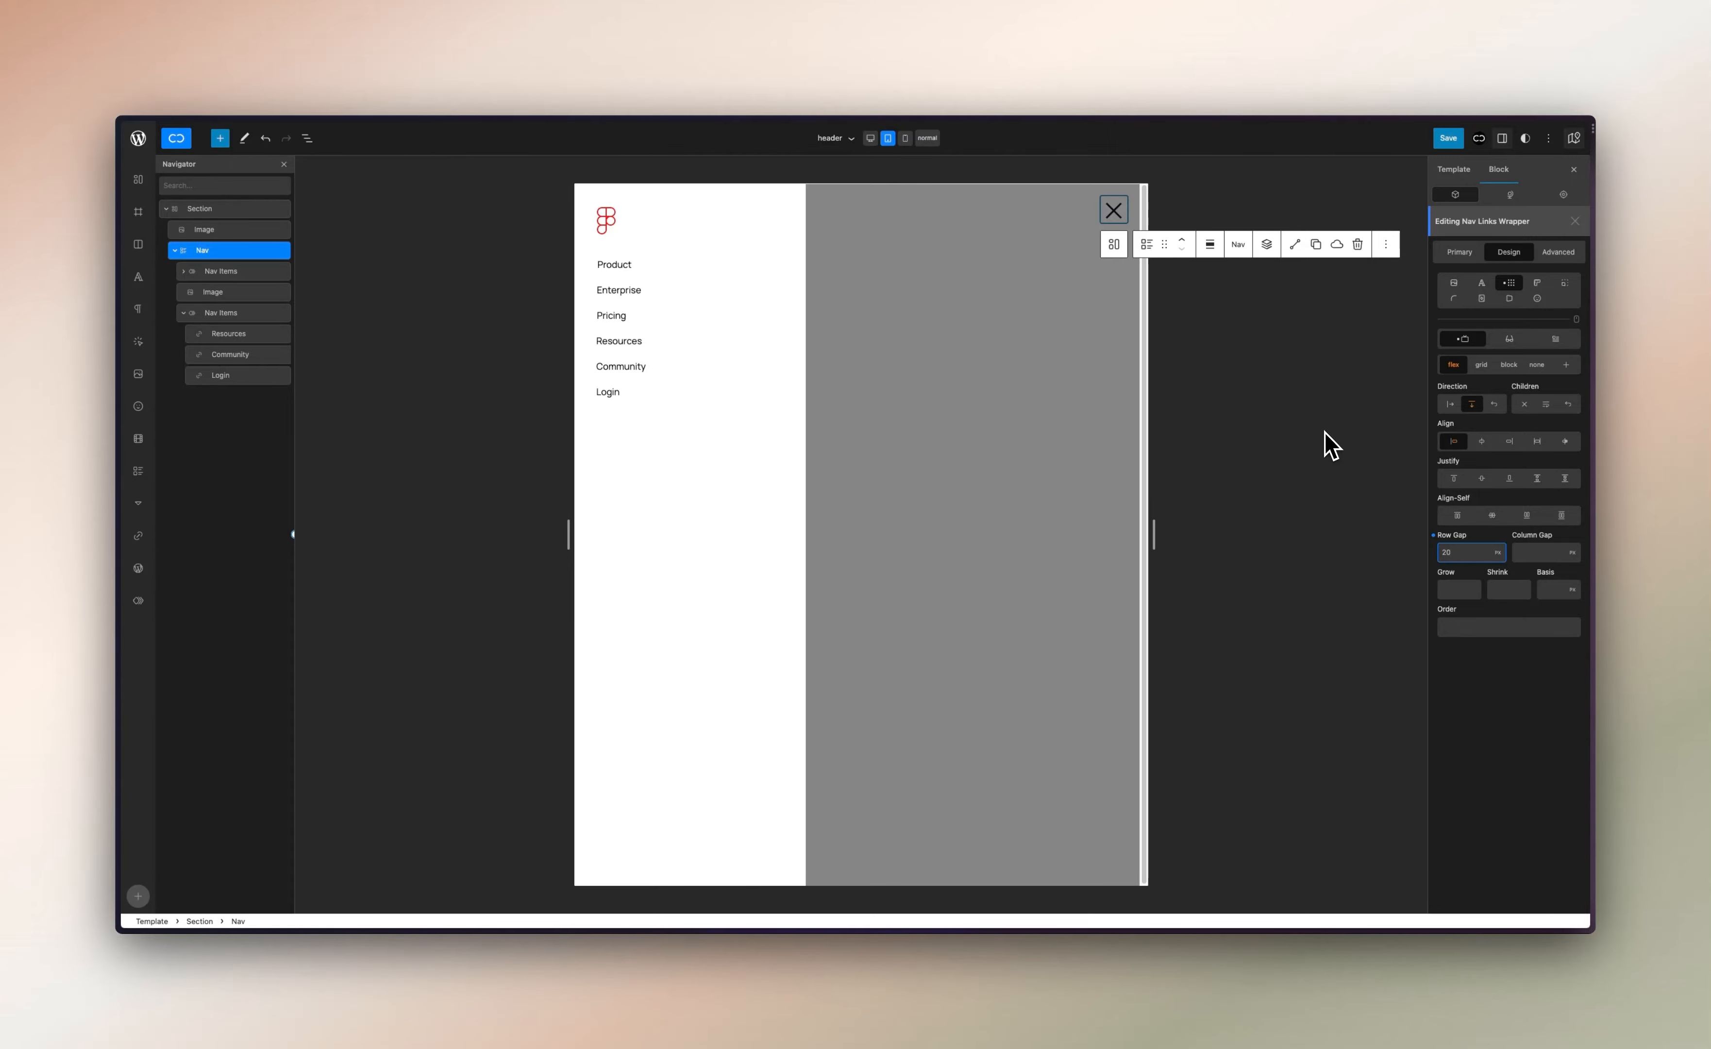
Save the header and check the menu closed and opened in the tablet preview
{"action": "left_click", "coordinate": [1449, 138]}
{"action": "left_click", "coordinate": [1456, 141]}
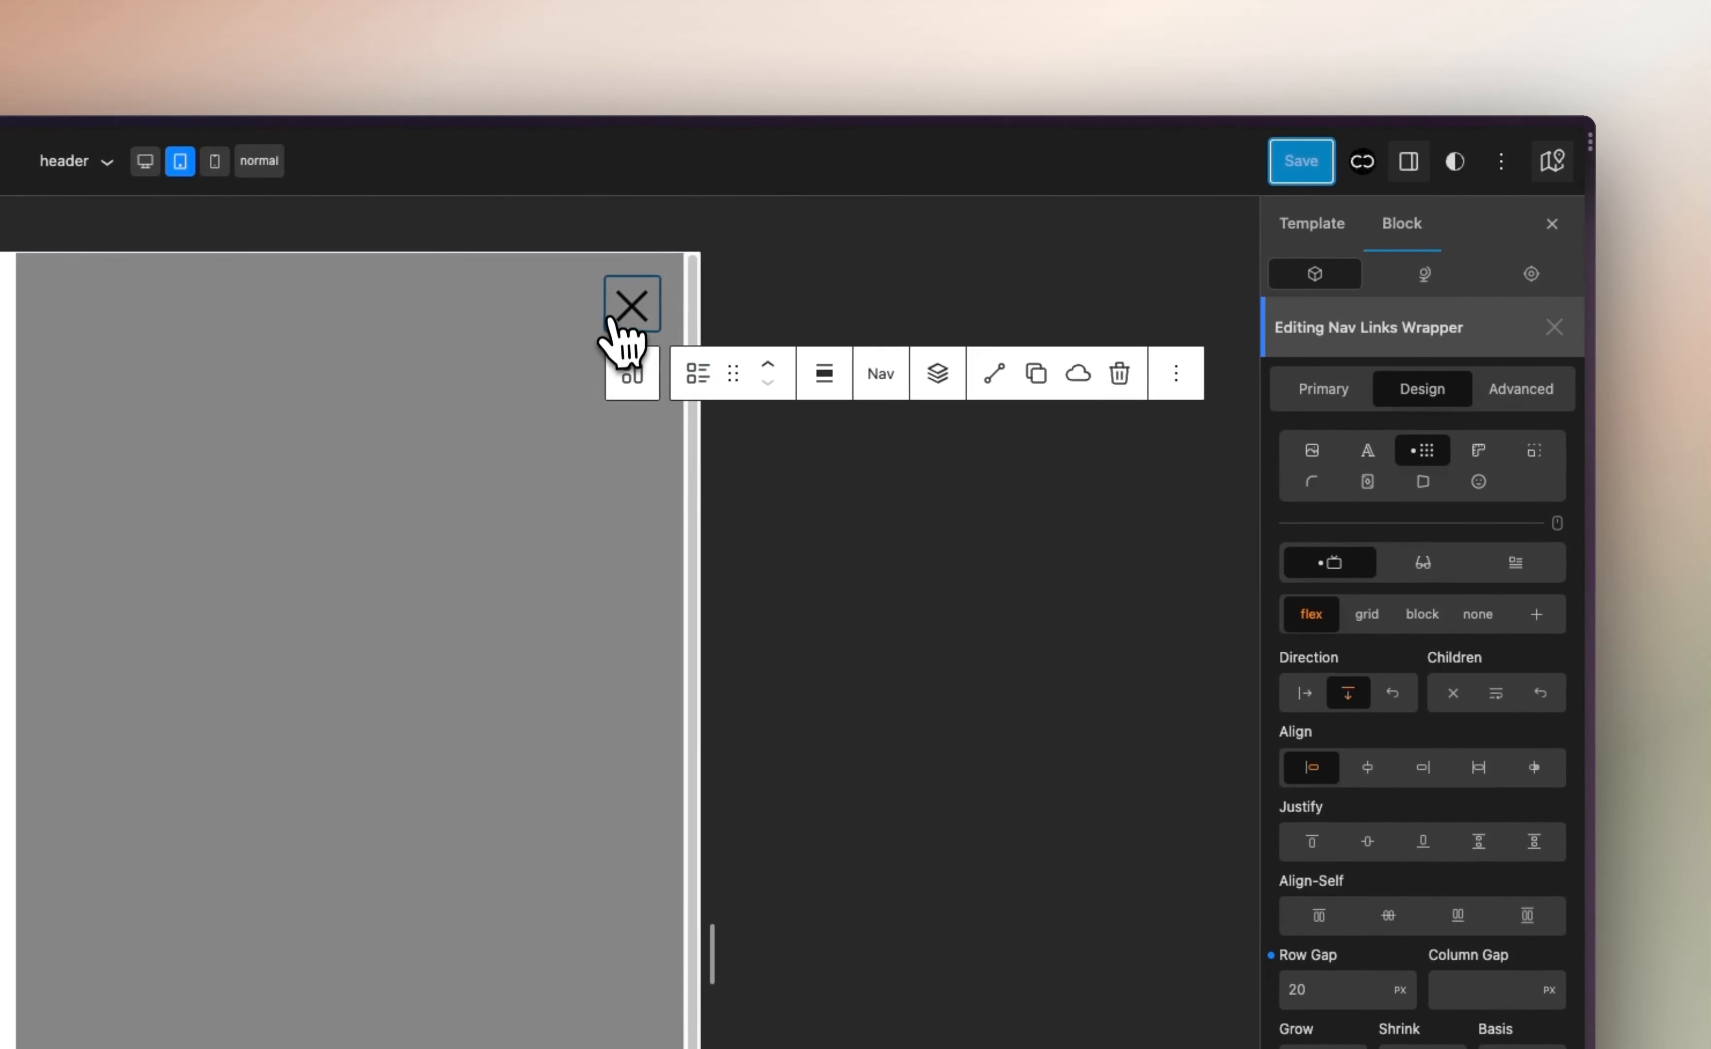
{"action": "left_click", "coordinate": [628, 309]}
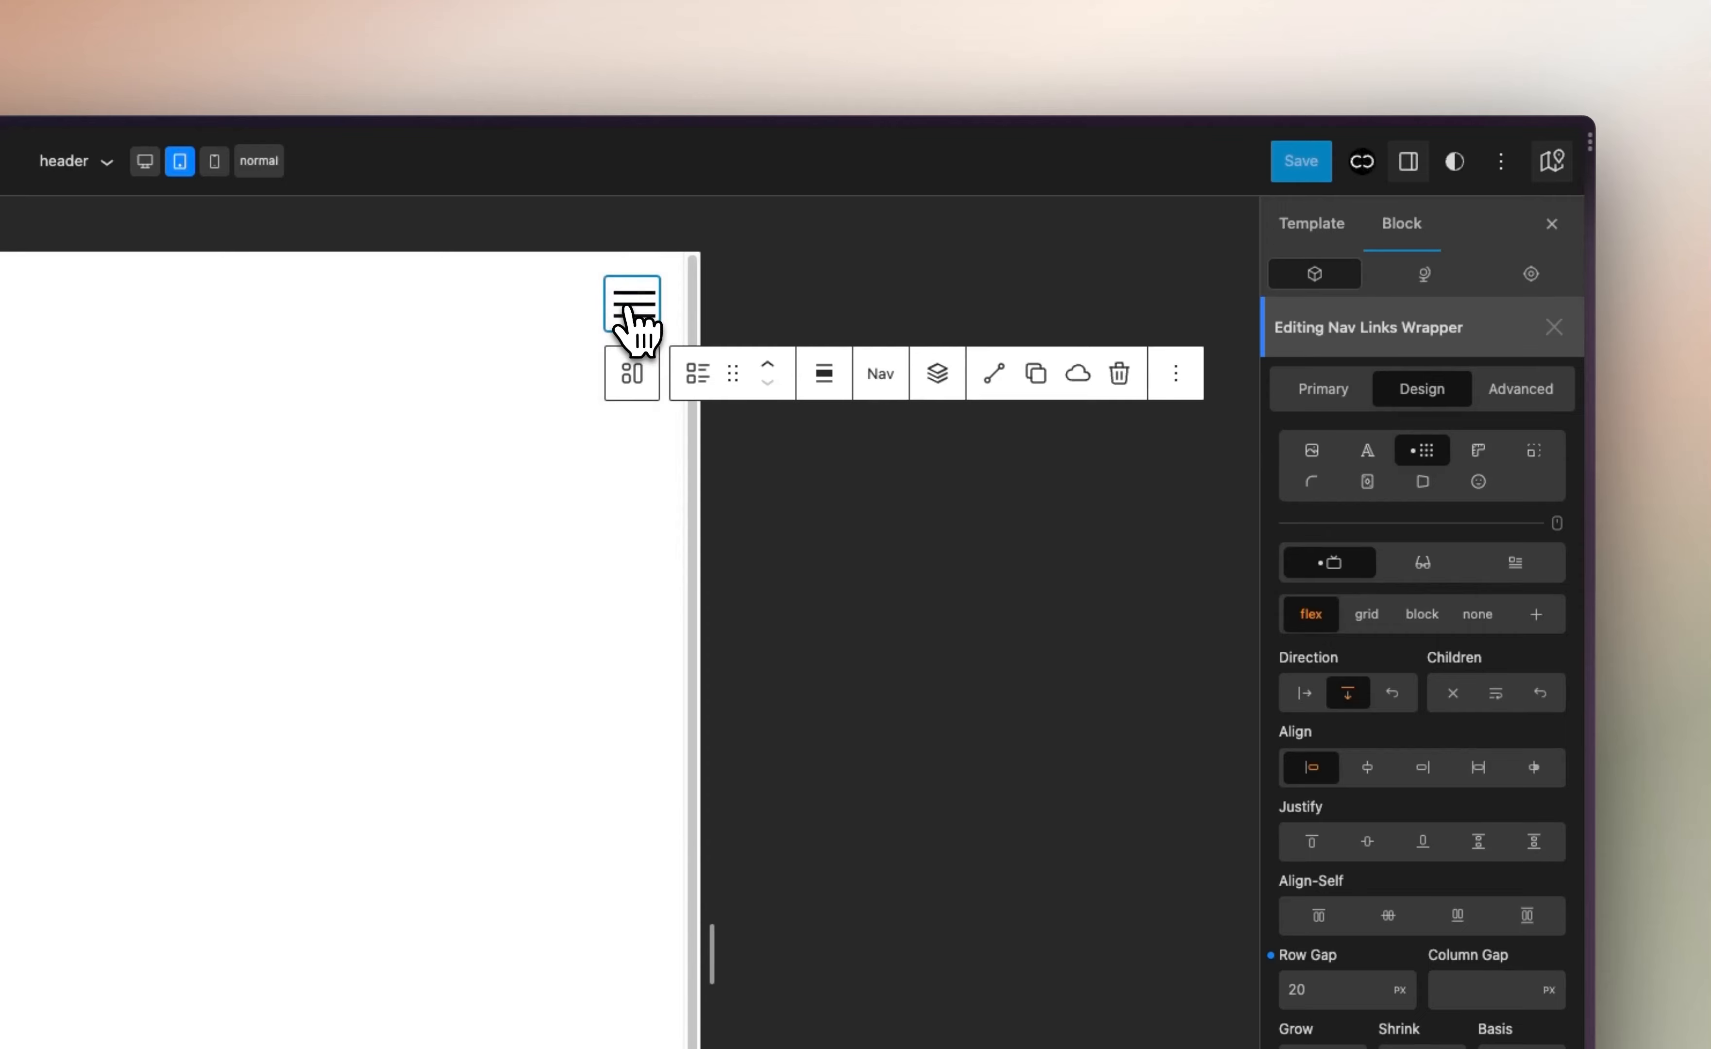
{"action": "left_click", "coordinate": [632, 316]}
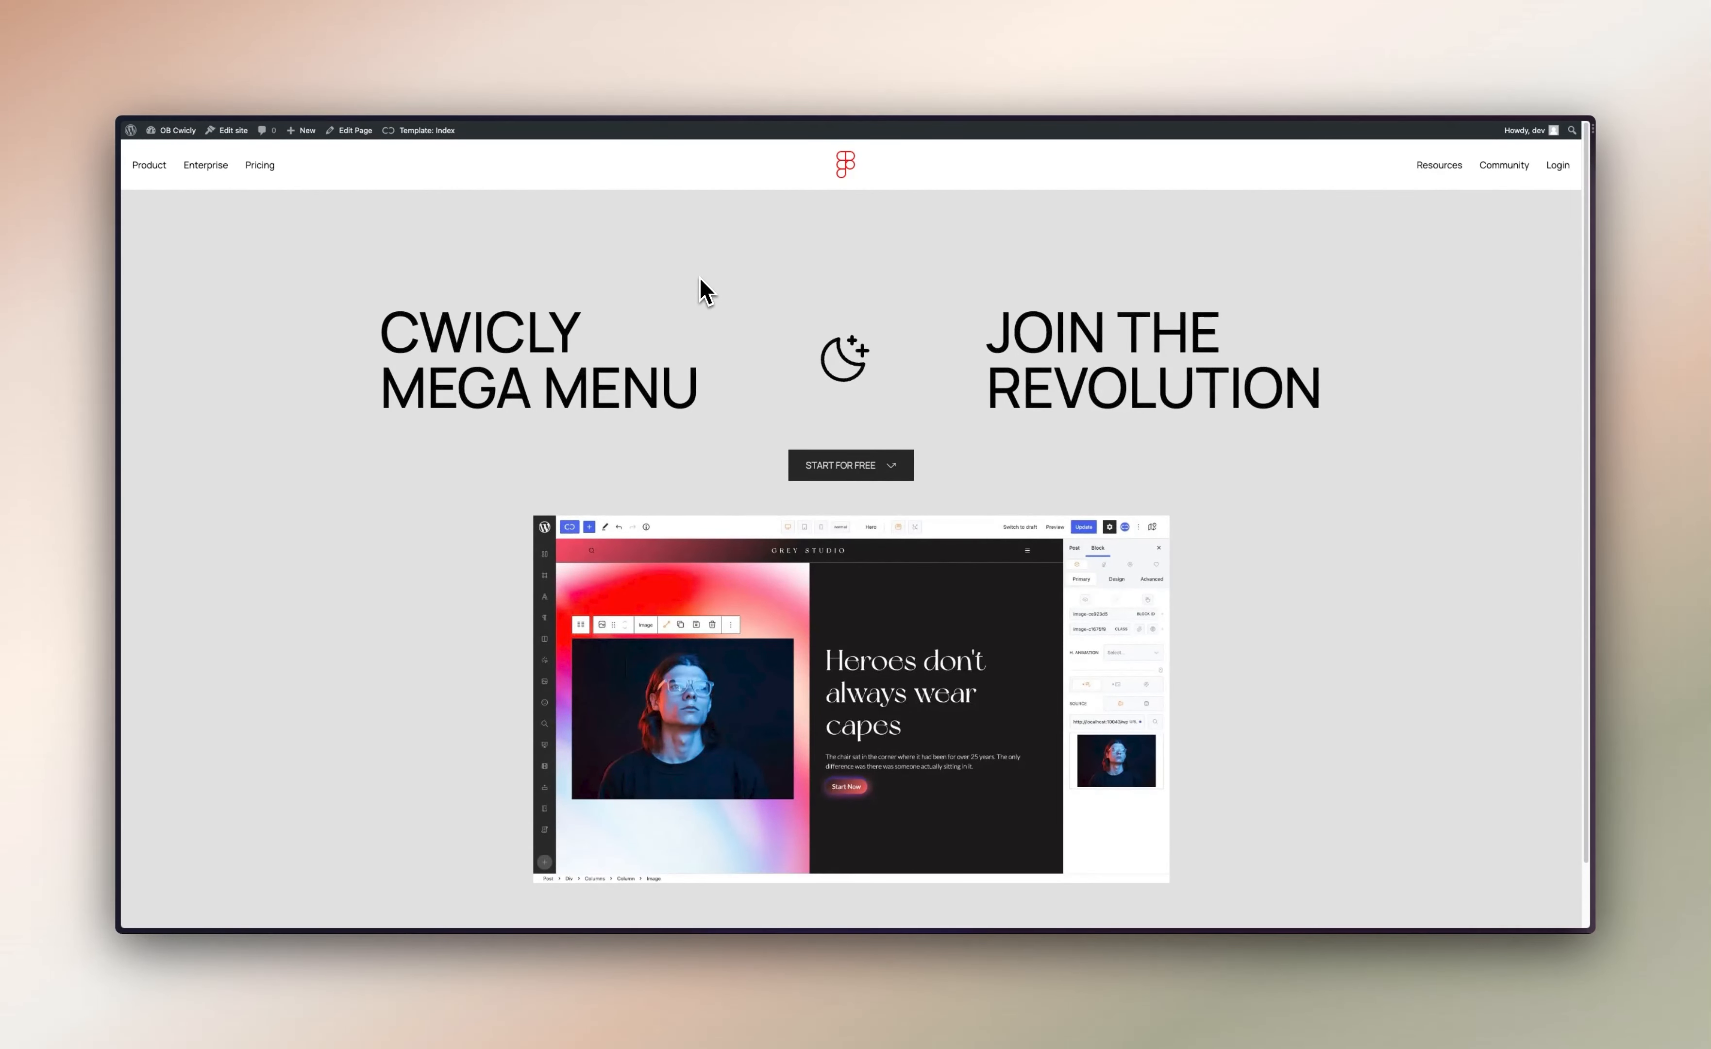
Test opening and closing the off-canvas menu on the live page at 768 px, and widen the responsive preview to desktop width
{"action": "key", "text": "super+alt+i"}
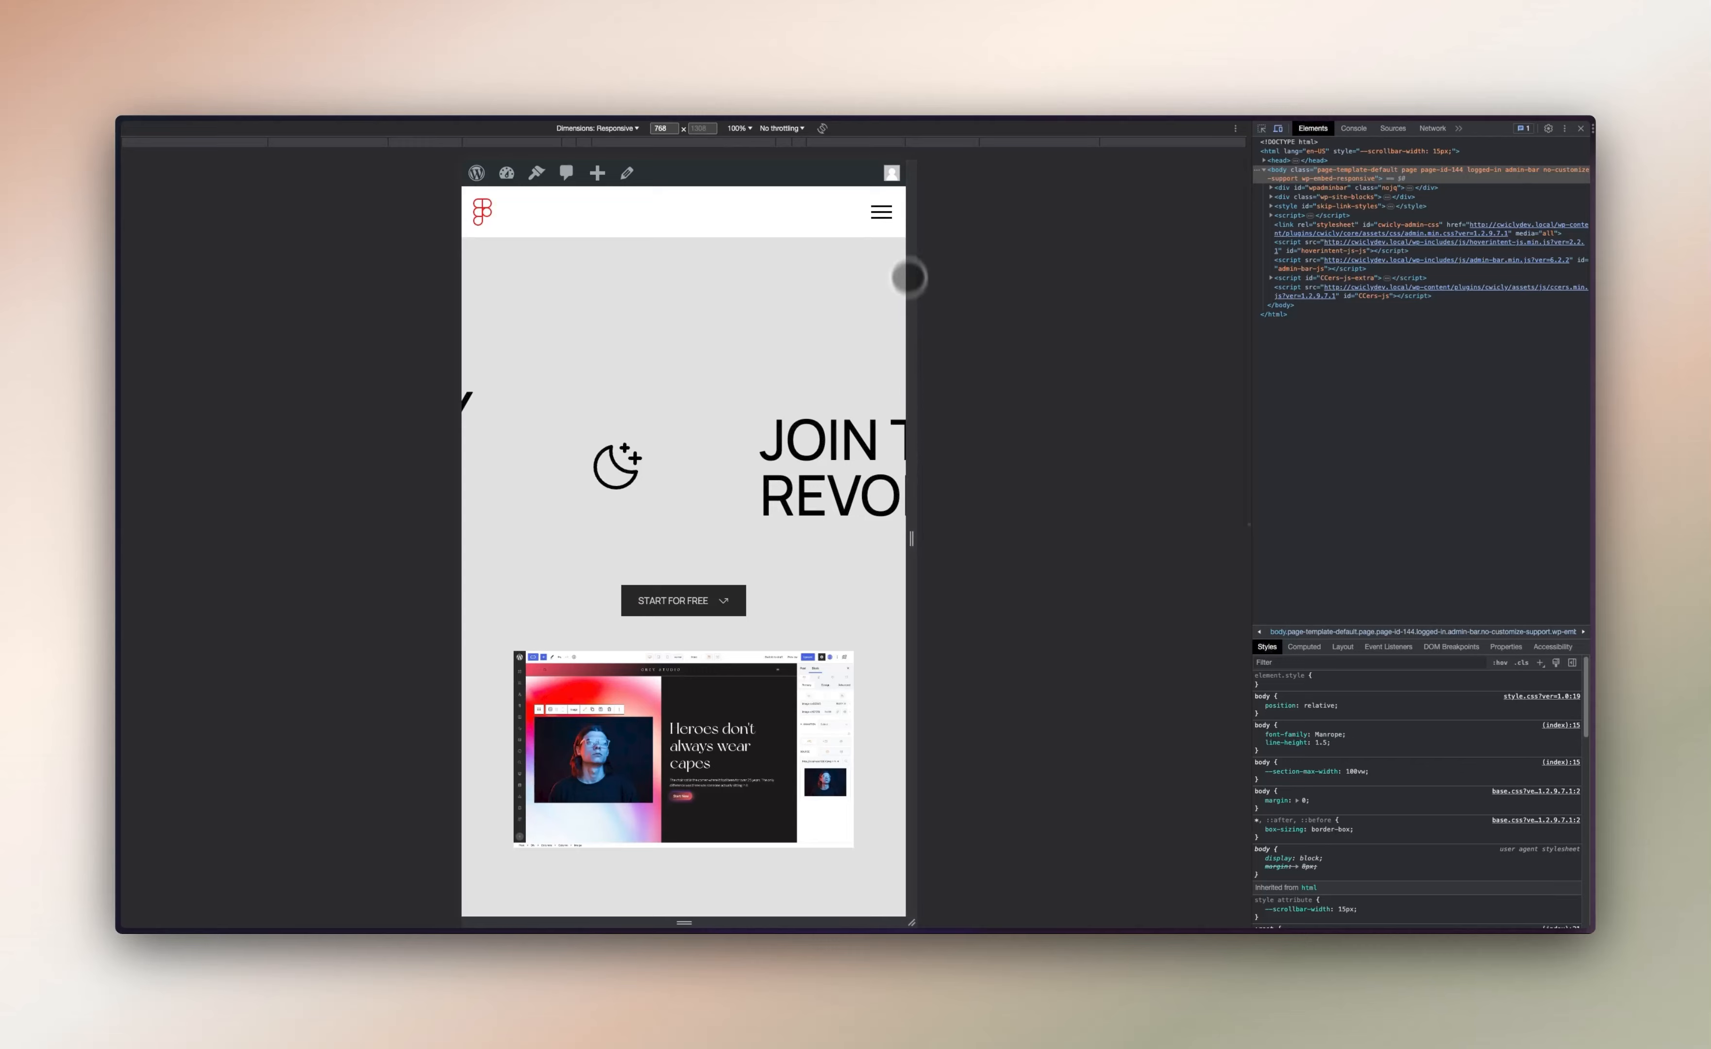
{"action": "left_click", "coordinate": [881, 213]}
{"action": "left_click", "coordinate": [881, 213]}
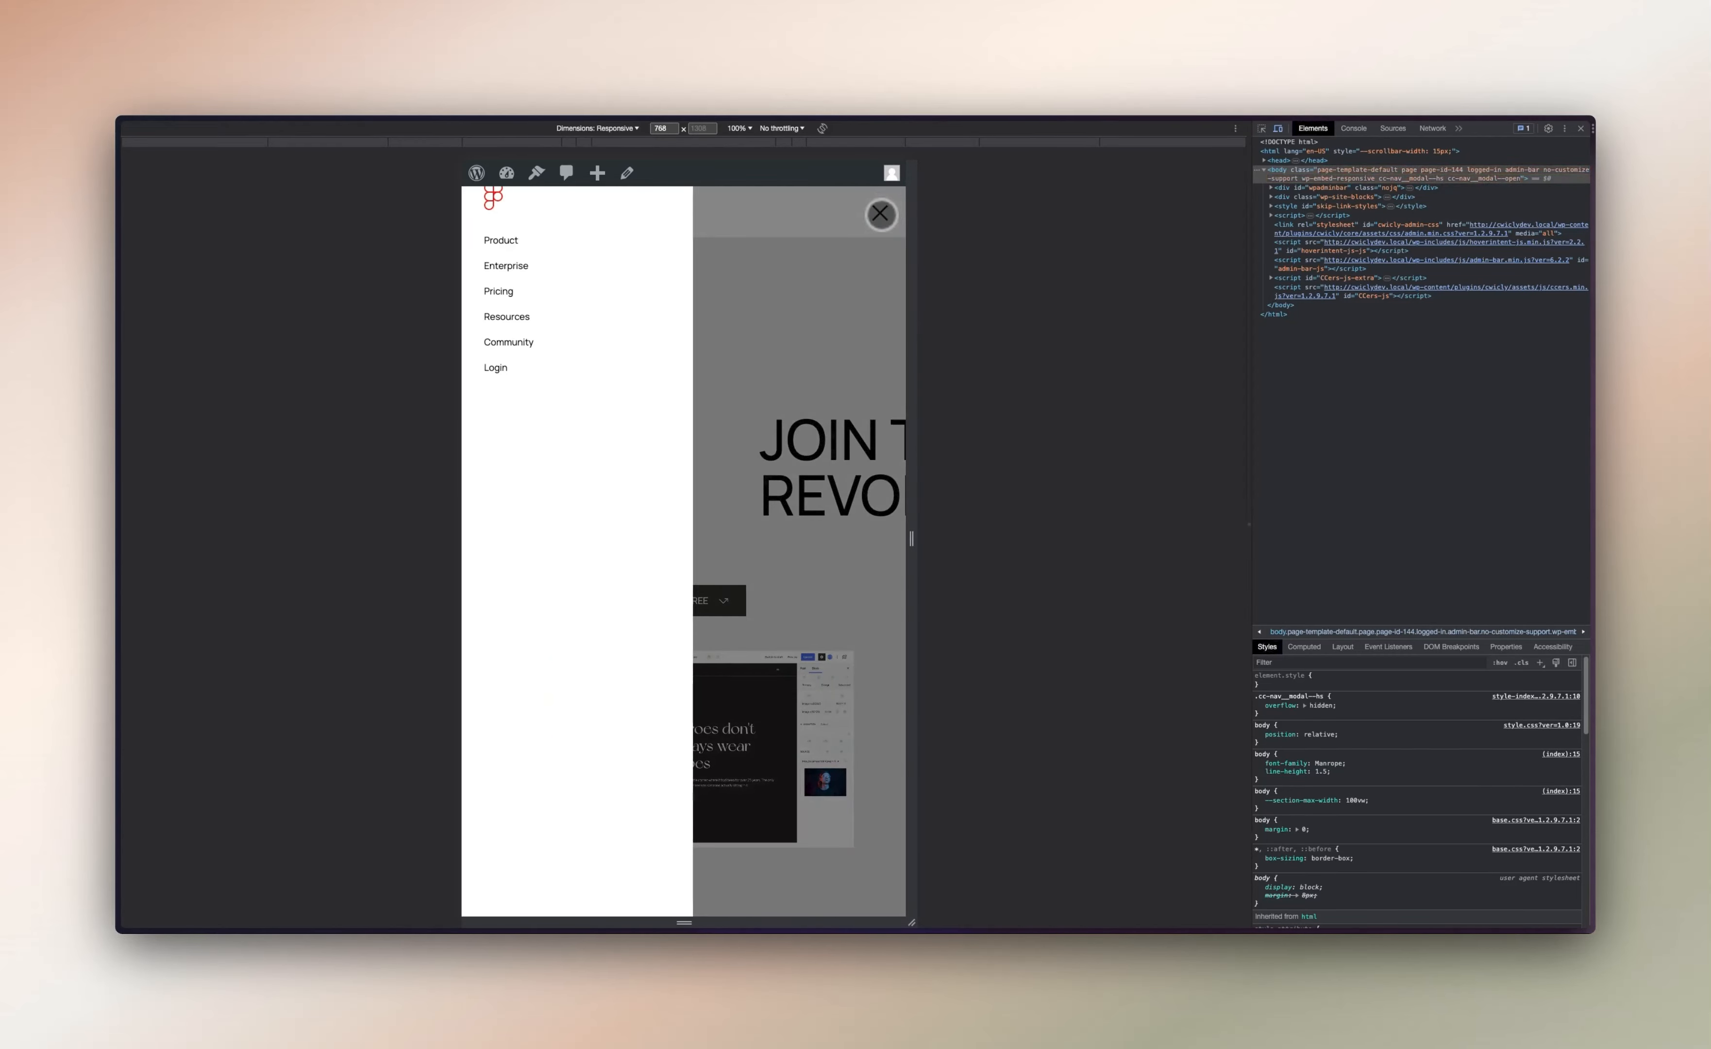
{"action": "left_click", "coordinate": [881, 212]}
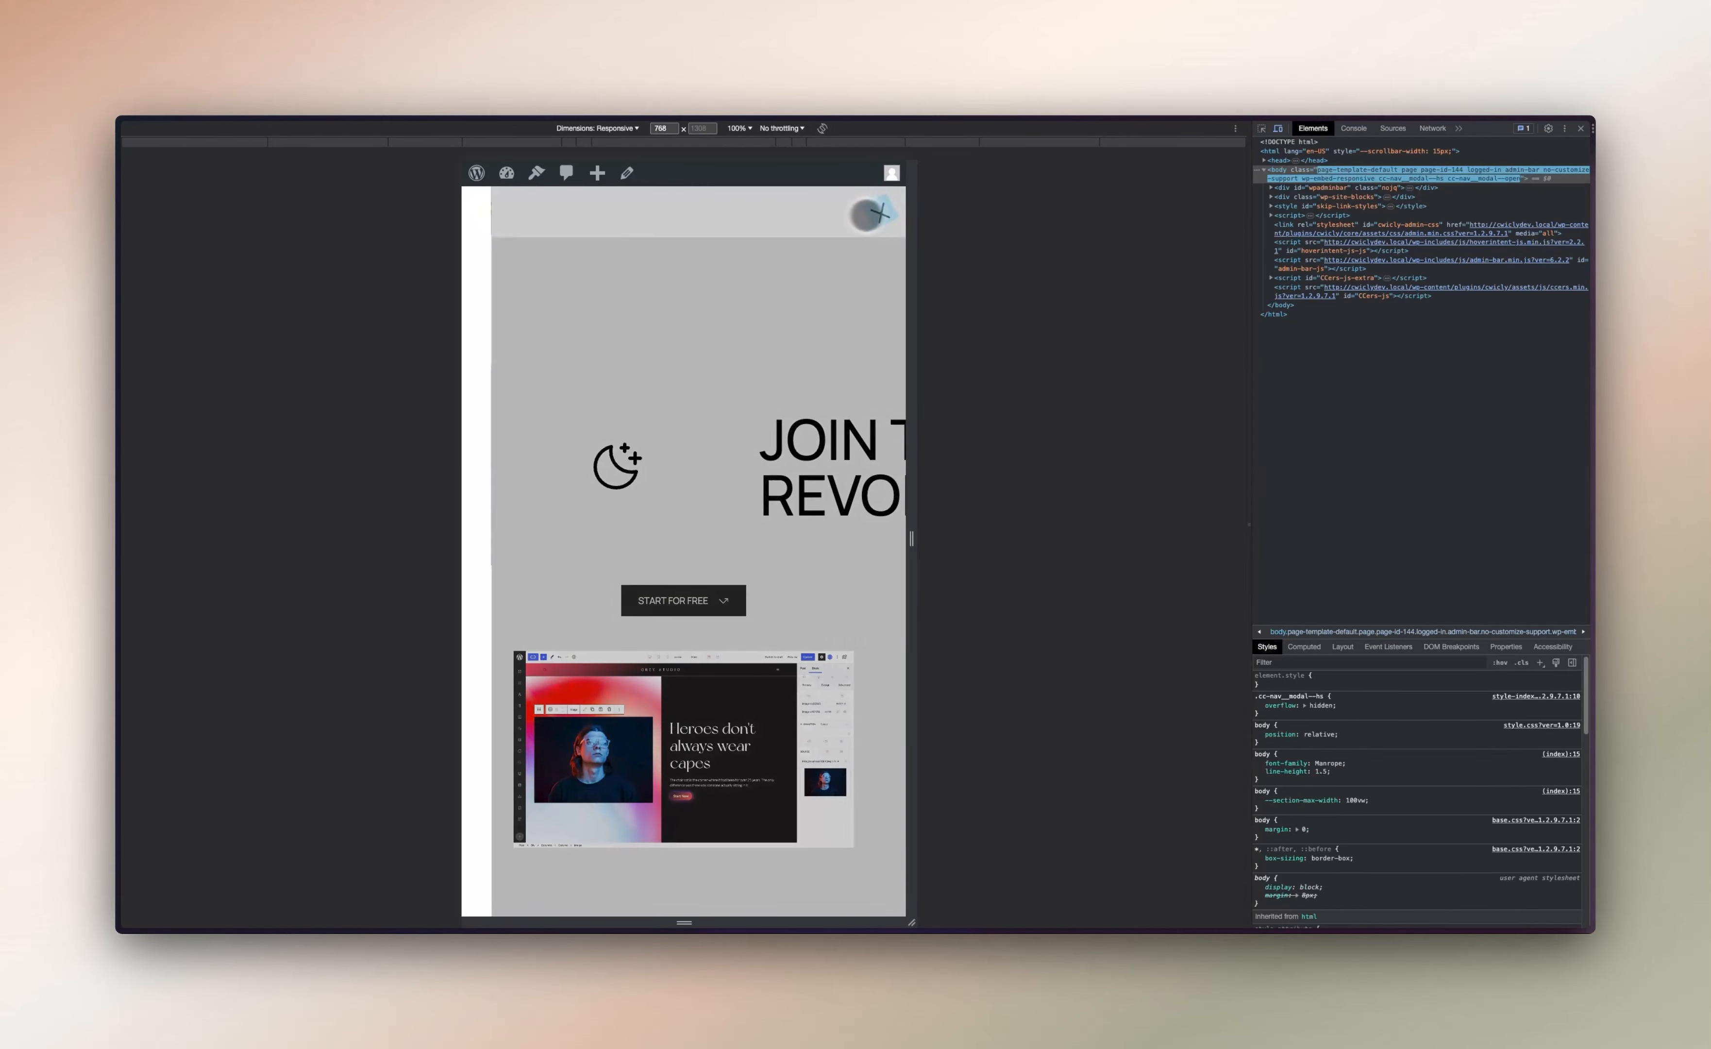
{"action": "left_click", "coordinate": [881, 212]}
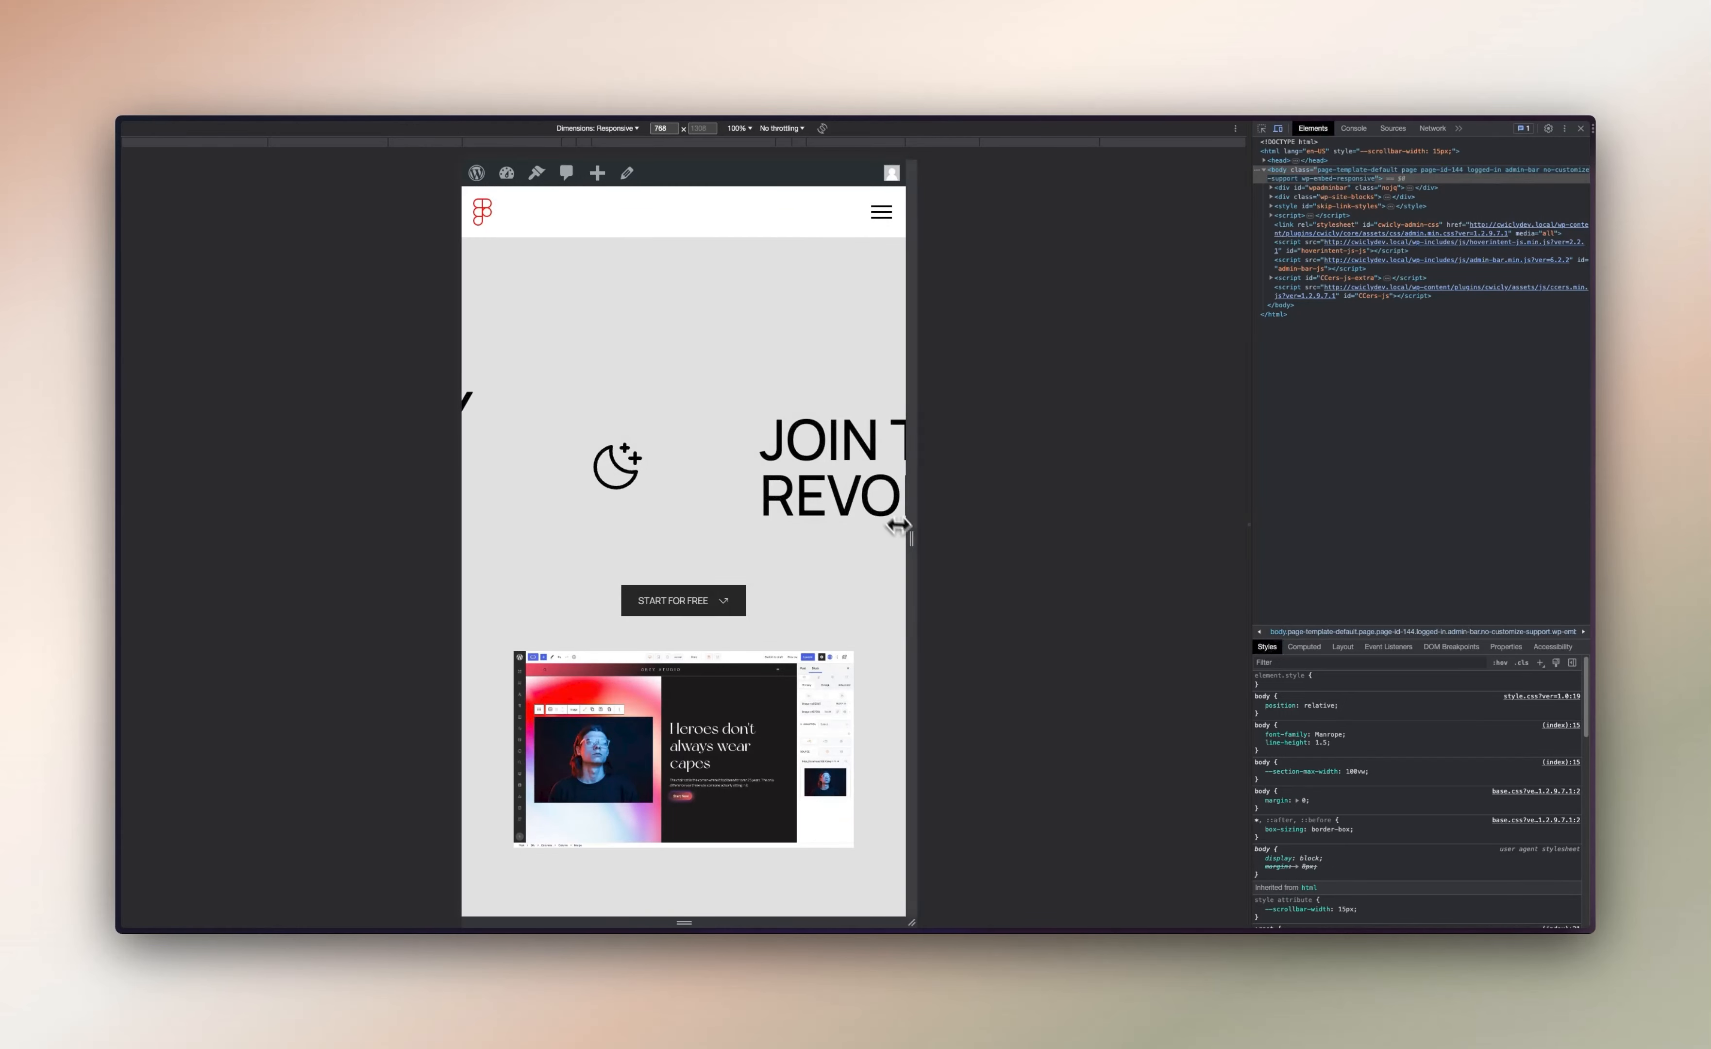
{"action": "left_click_drag", "start_coordinate": [911, 538], "coordinate": [1323, 521]}
{"action": "mouse_move", "coordinate": [130, 252]}
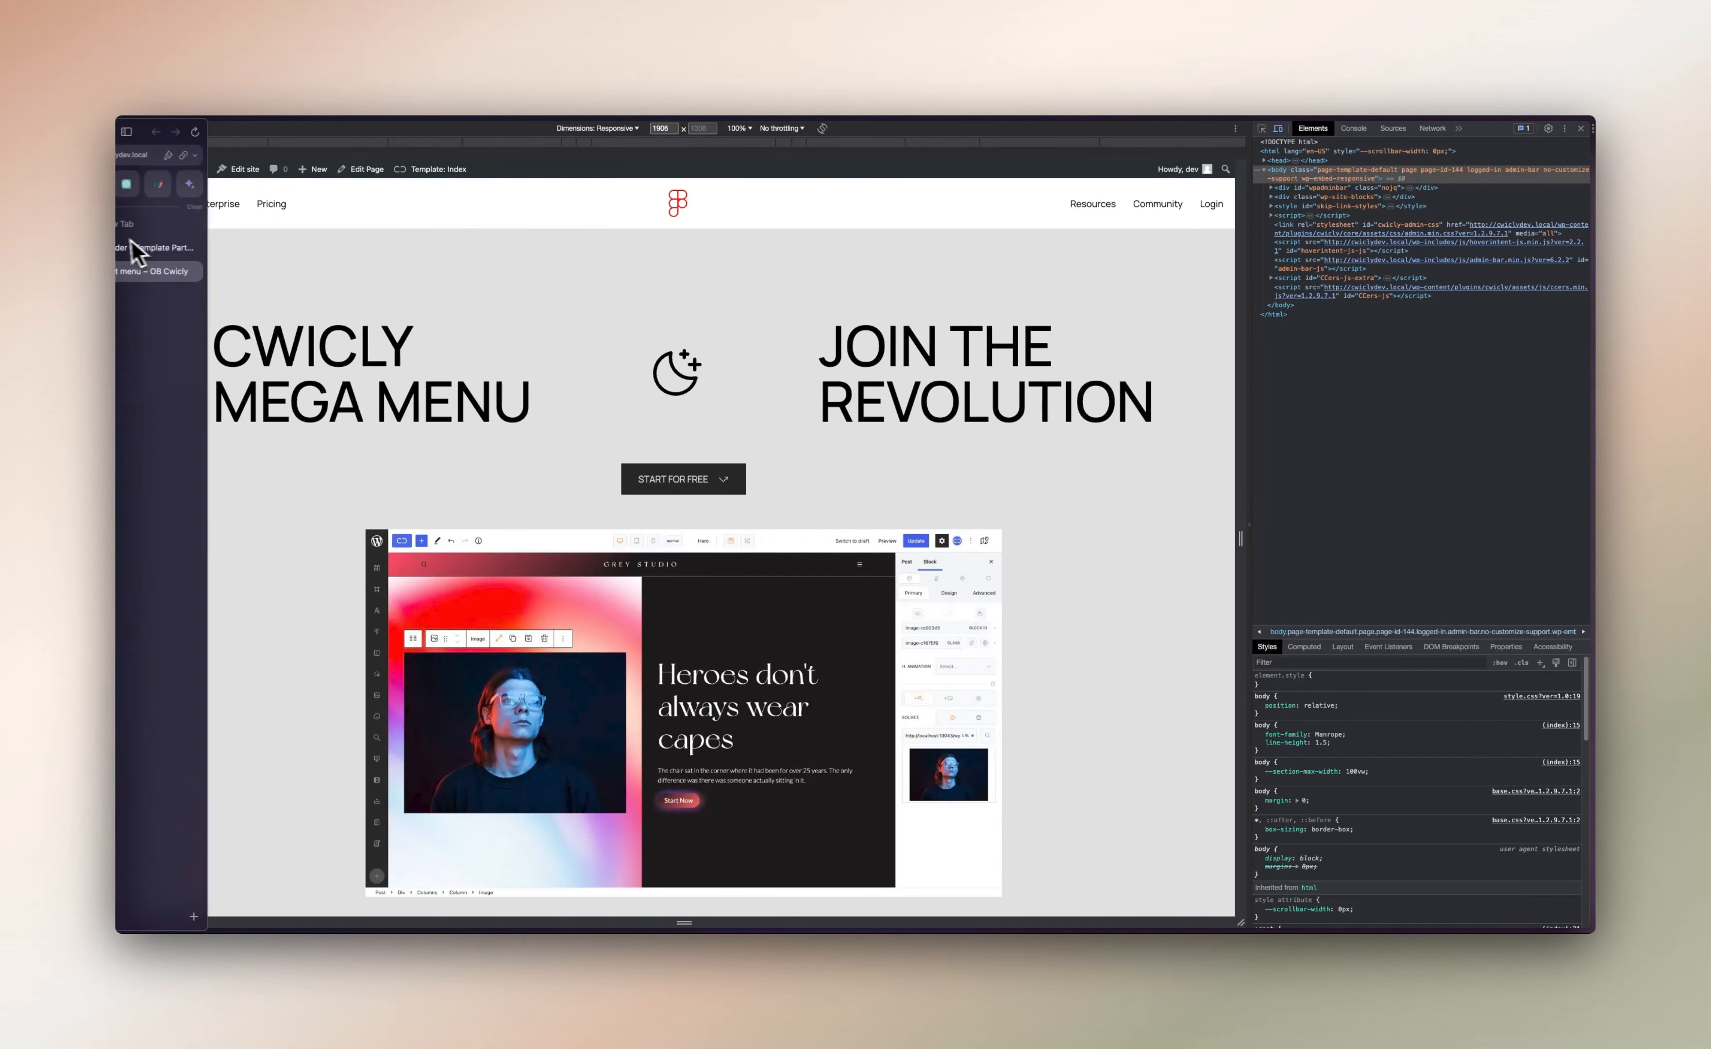
{"action": "left_click", "coordinate": [169, 110]}
{"action": "left_click", "coordinate": [214, 153]}
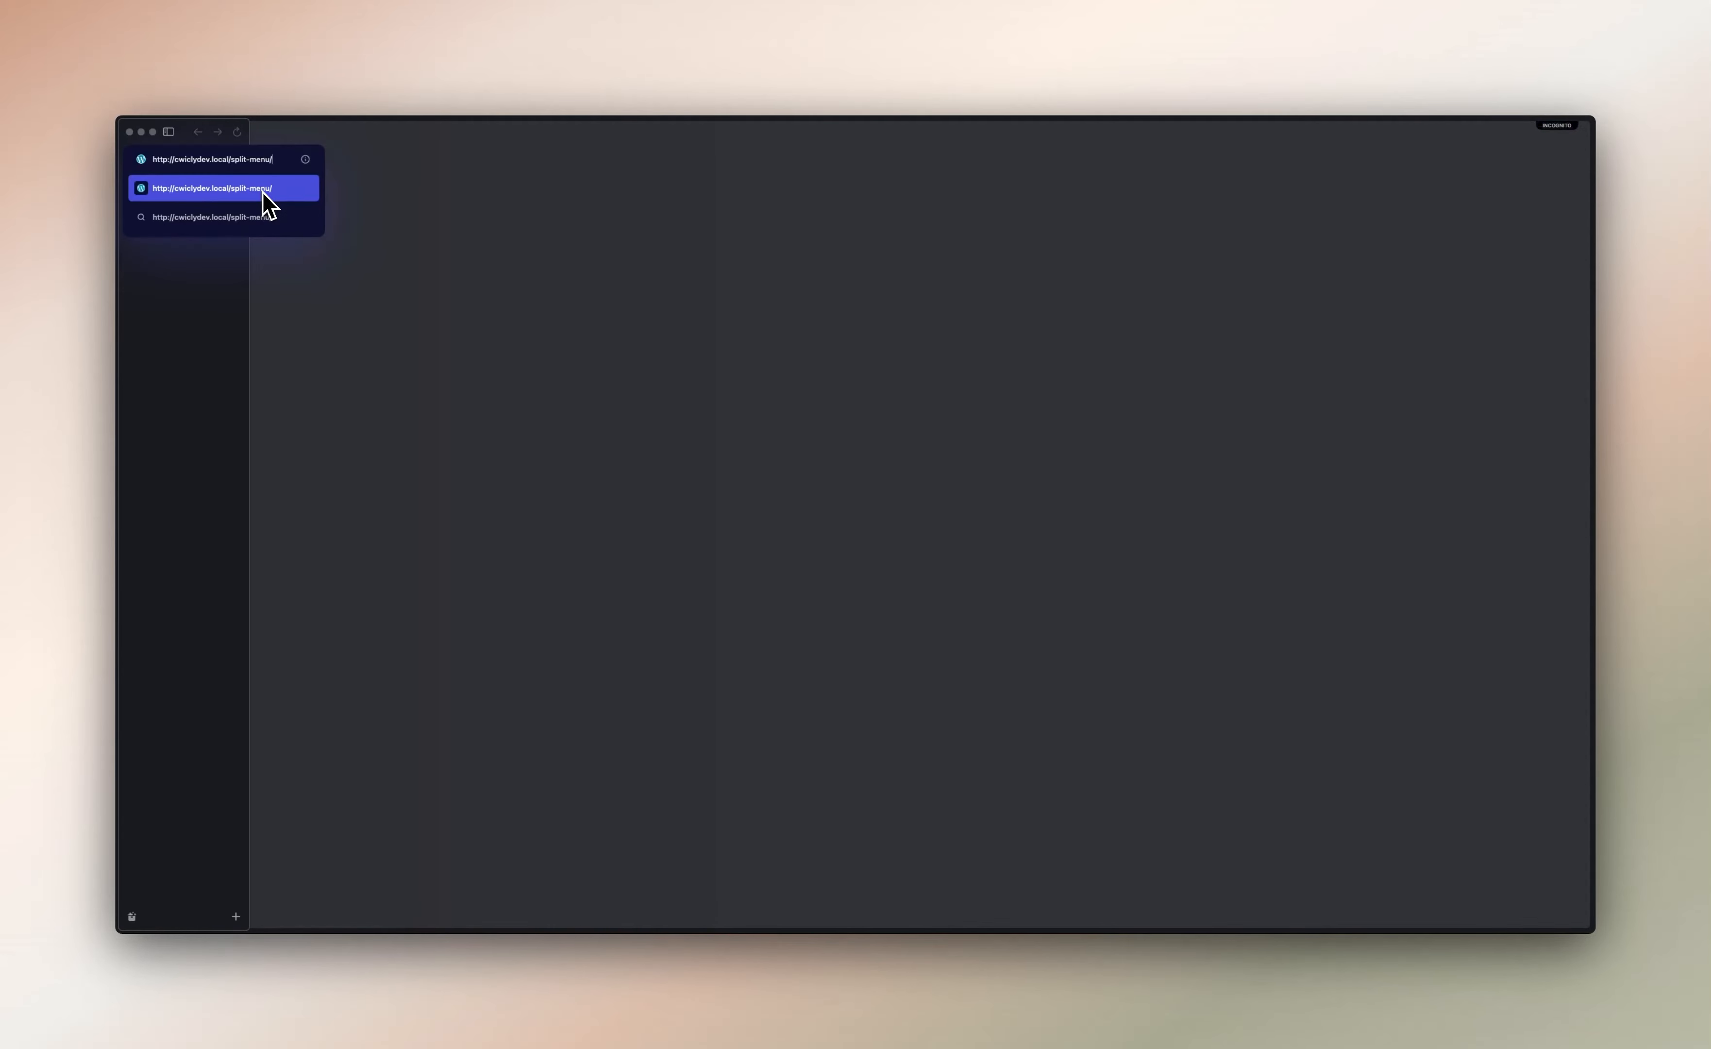
{"action": "left_click", "coordinate": [262, 190]}
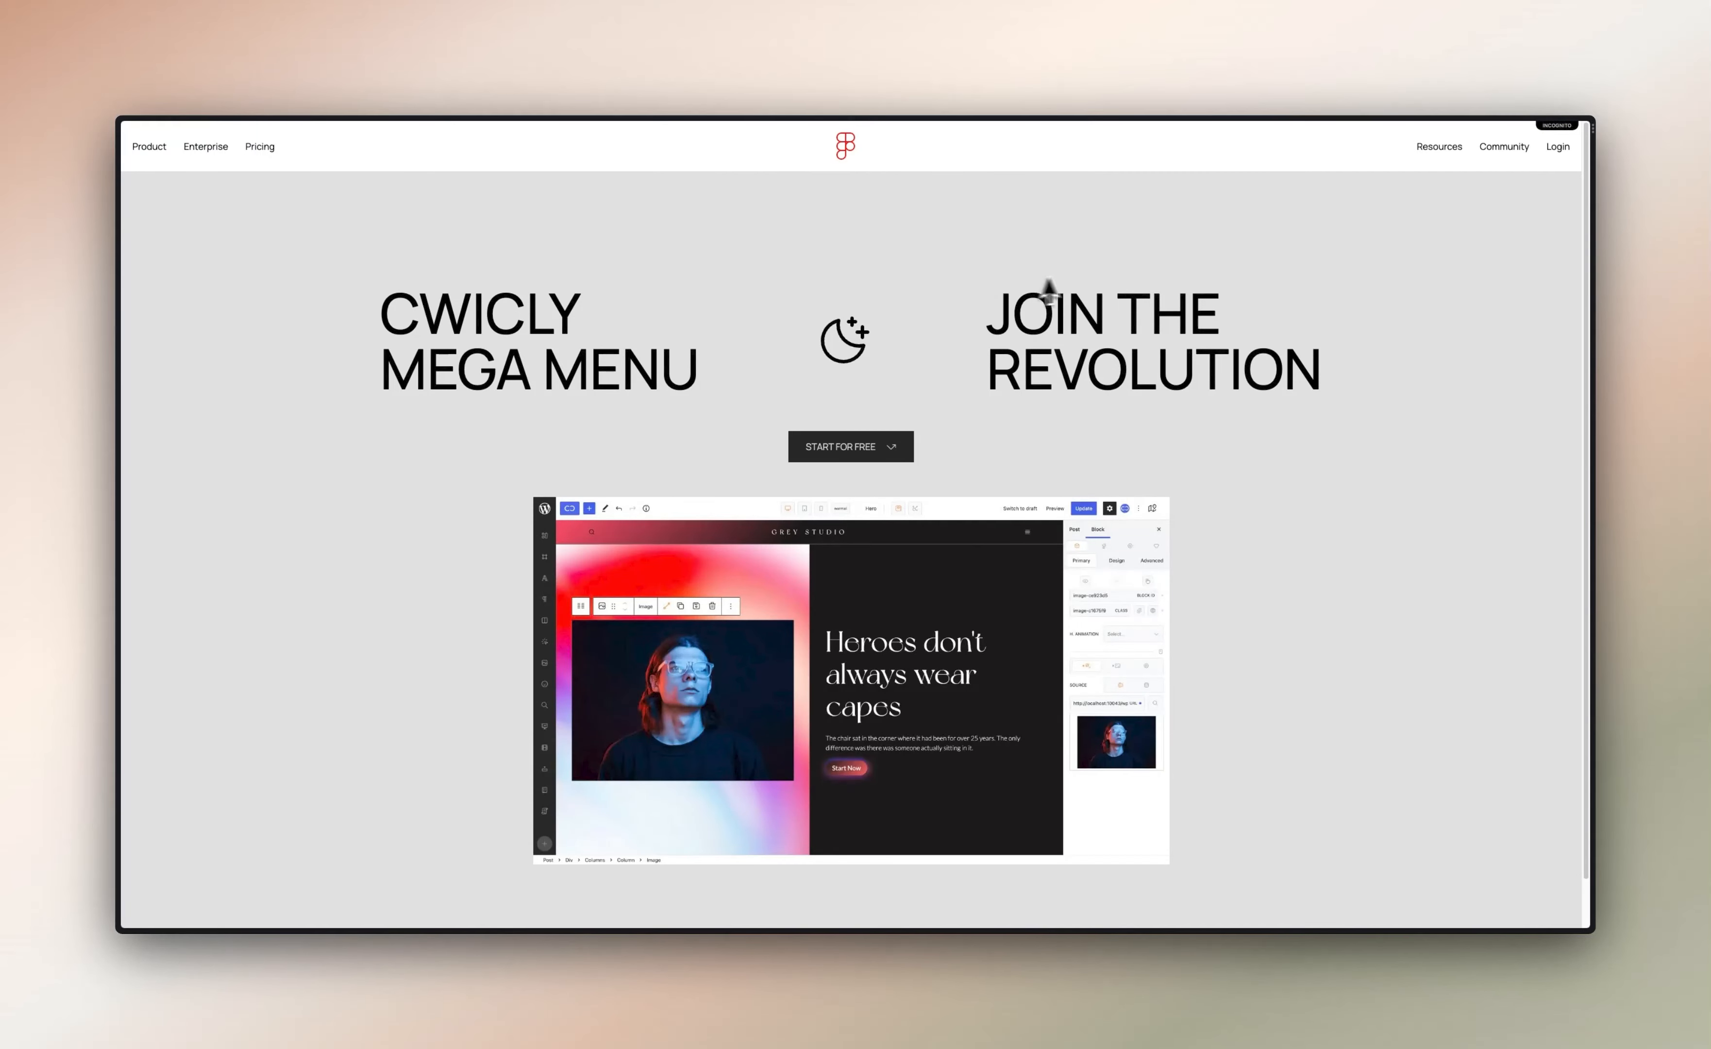
Preview the logged-out page at 768 px wide in the developer tools and open its off-canvas menu
{"action": "key", "text": "super+alt+i"}
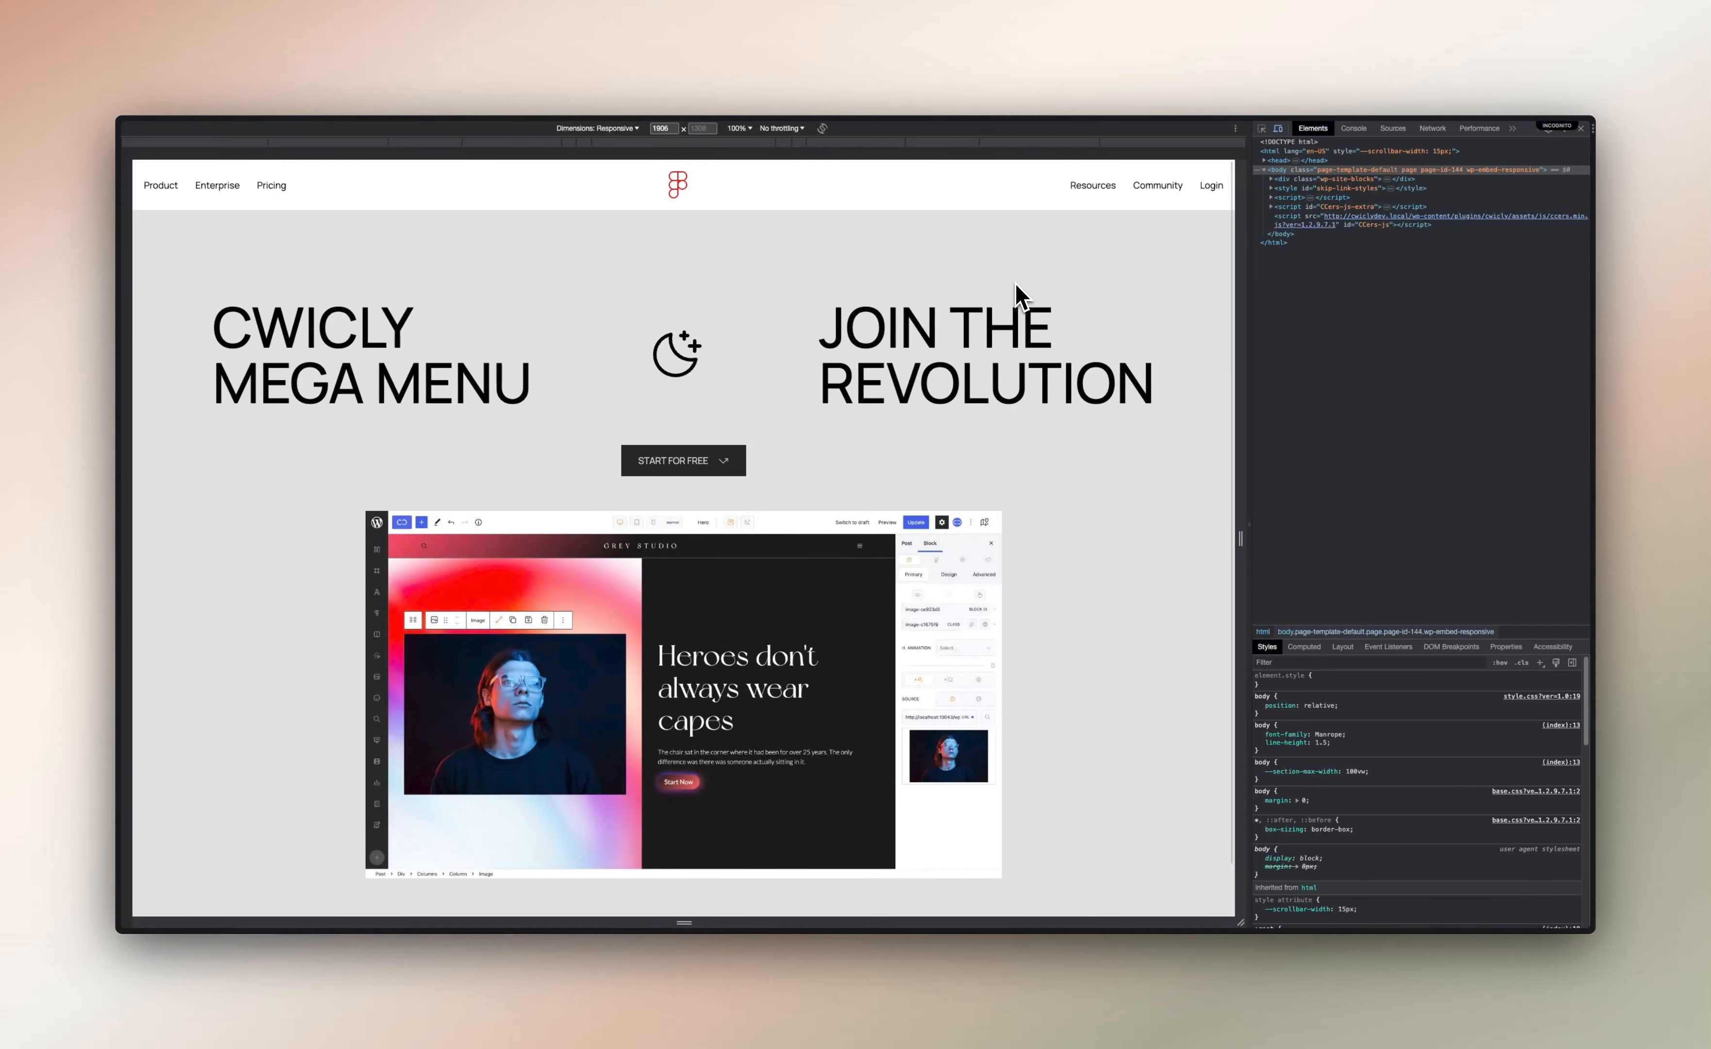
{"action": "left_click", "coordinate": [524, 143]}
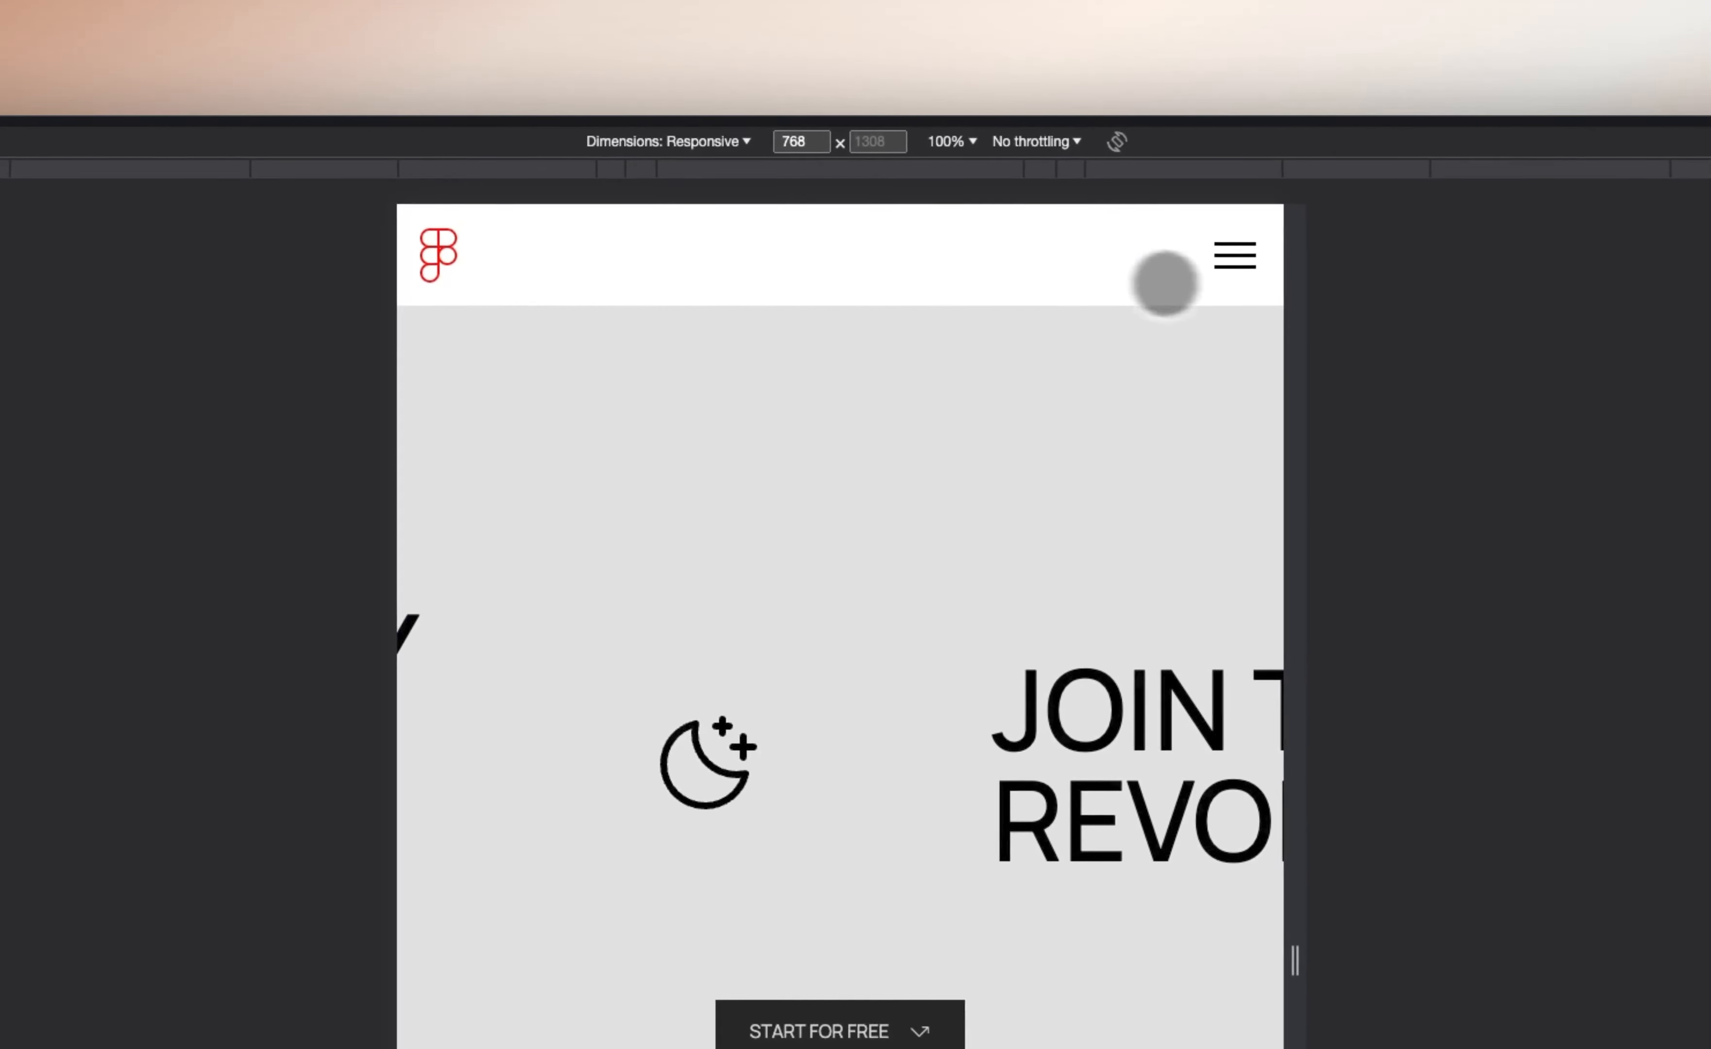
{"action": "left_click", "coordinate": [1234, 256]}
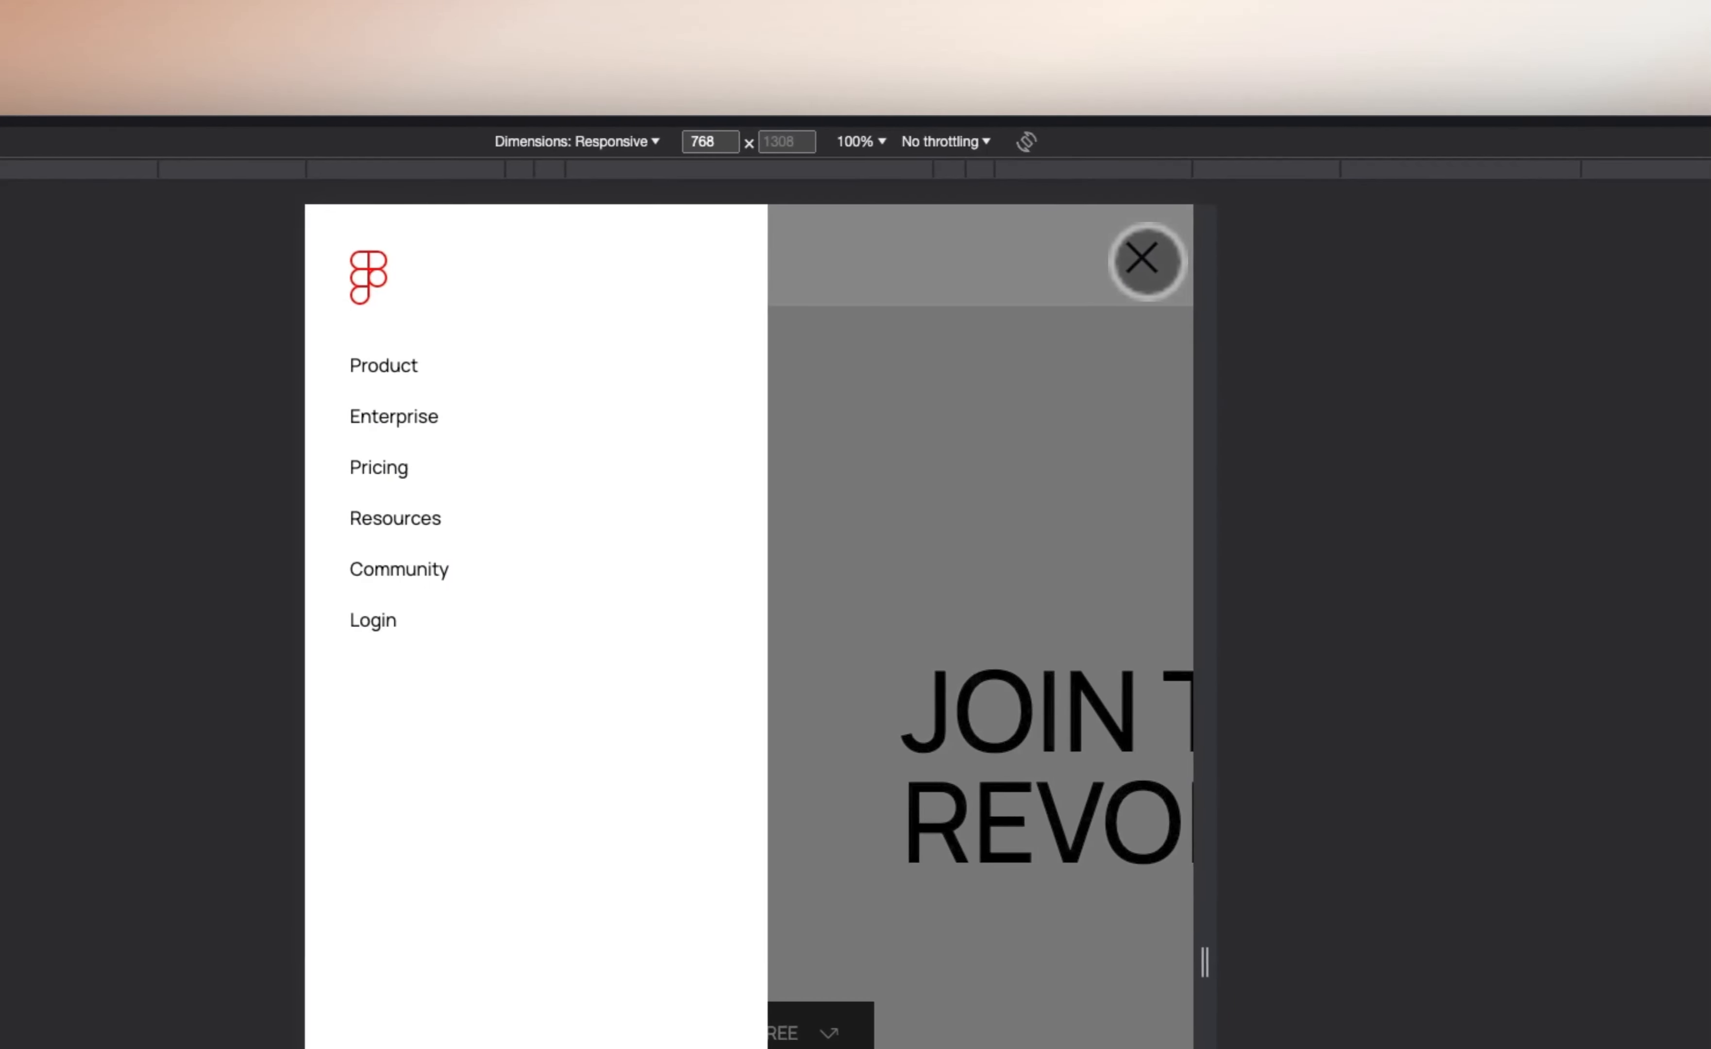